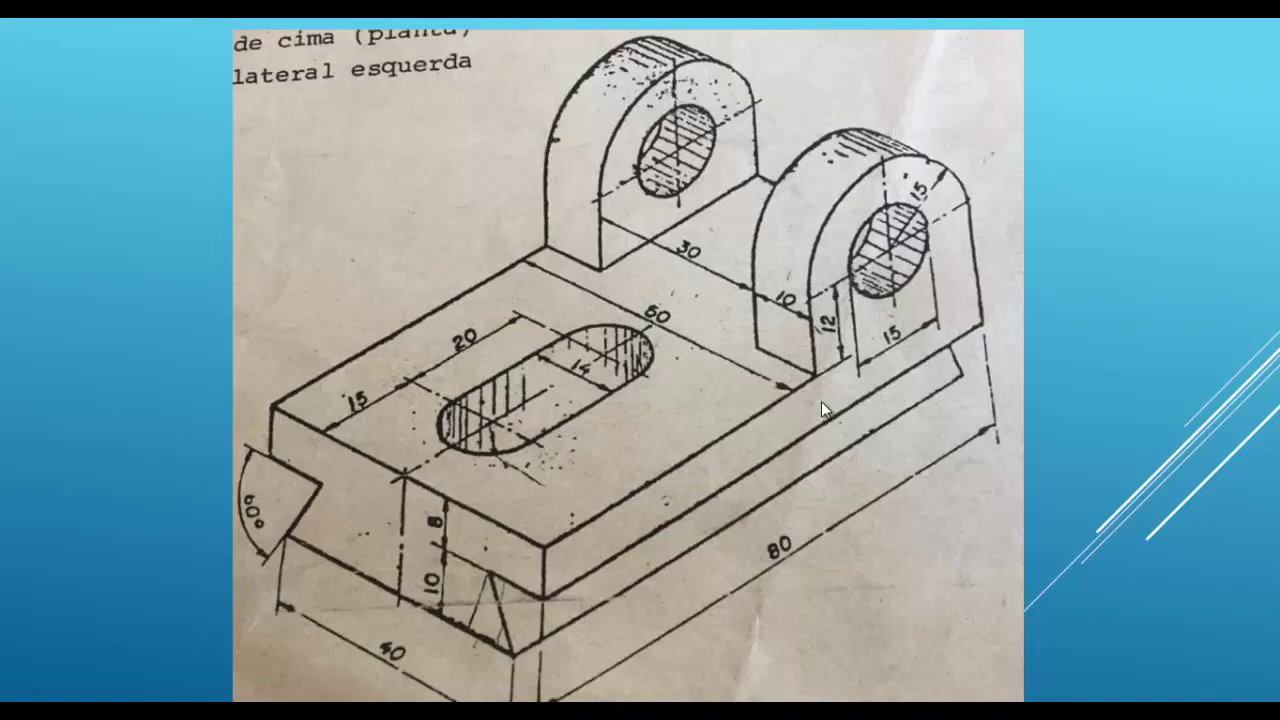
# End the reference drawing slideshow and bring the FreeCAD window to the front.
pyautogui.press('Escape')
pyautogui.hotkey('alt', 'Tab')
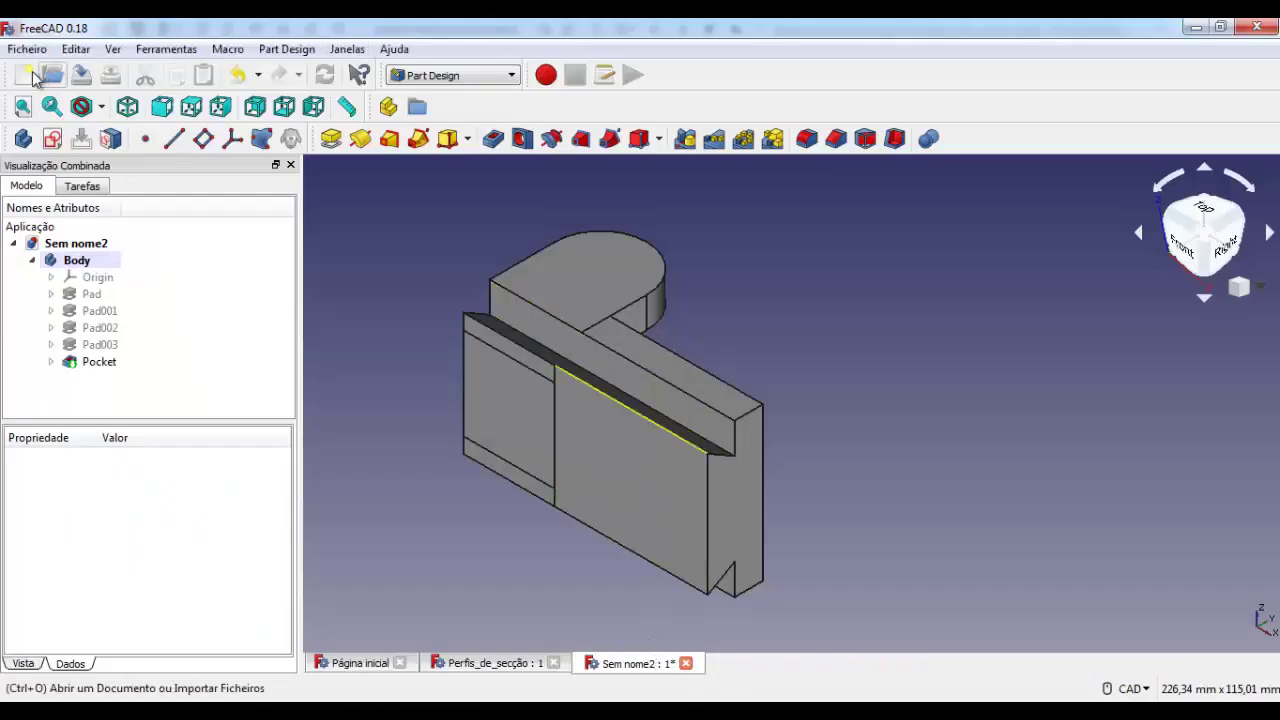
# Create a new document and start a sketch on the XY plane.
pyautogui.click(23, 74)
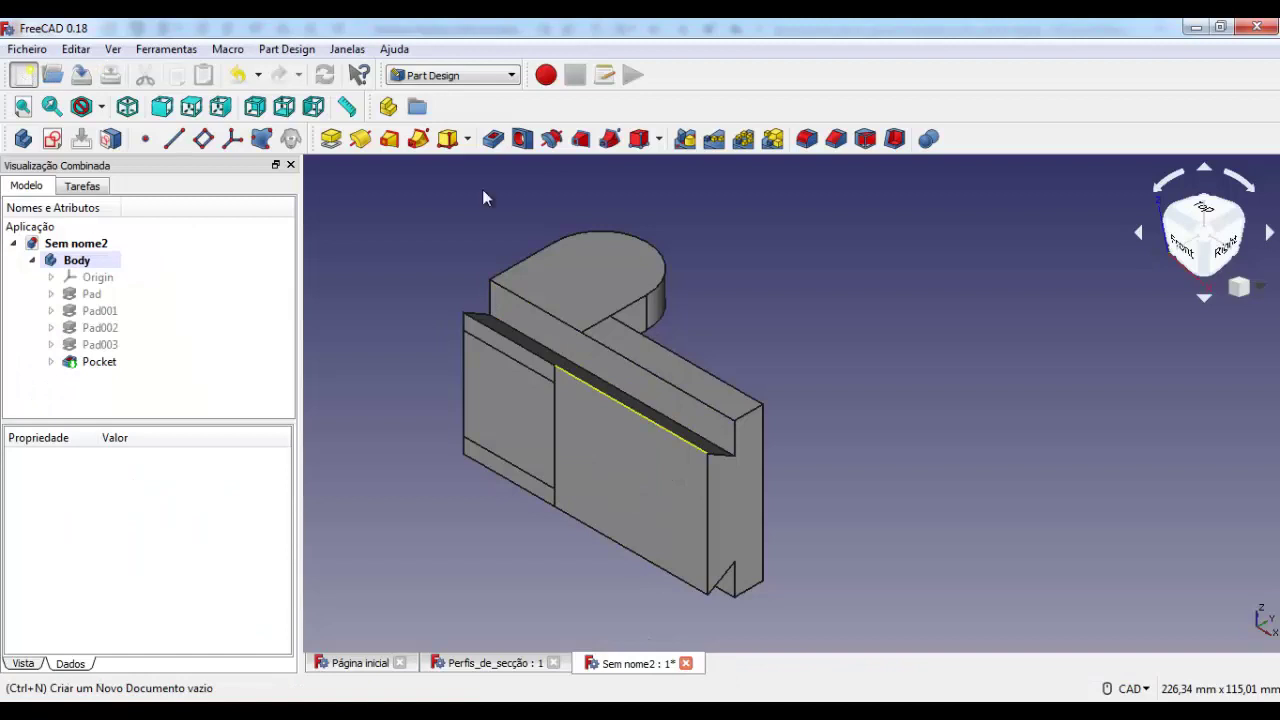
pyautogui.click(52, 148)
pyautogui.click(86, 299)
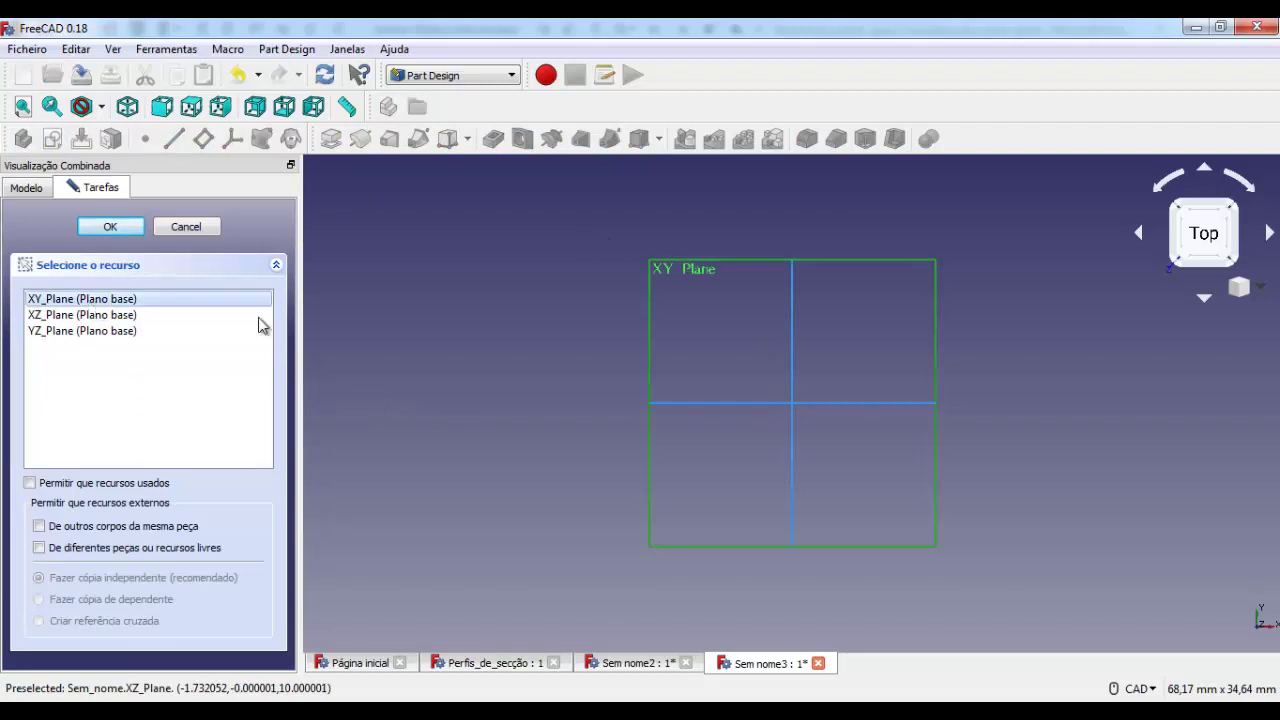
pyautogui.click(110, 227)
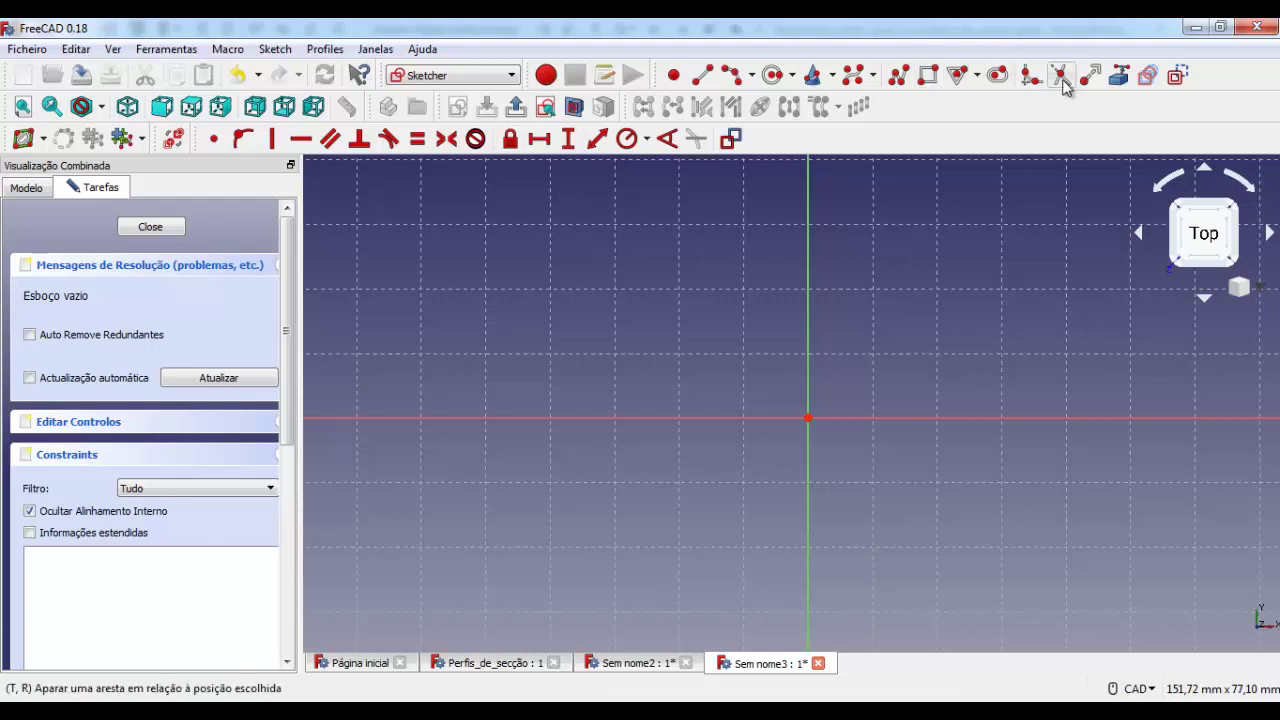
# Draw left vertical, bottom horizontal and right vertical lines as an open U right of the axis.
pyautogui.click(702, 75)
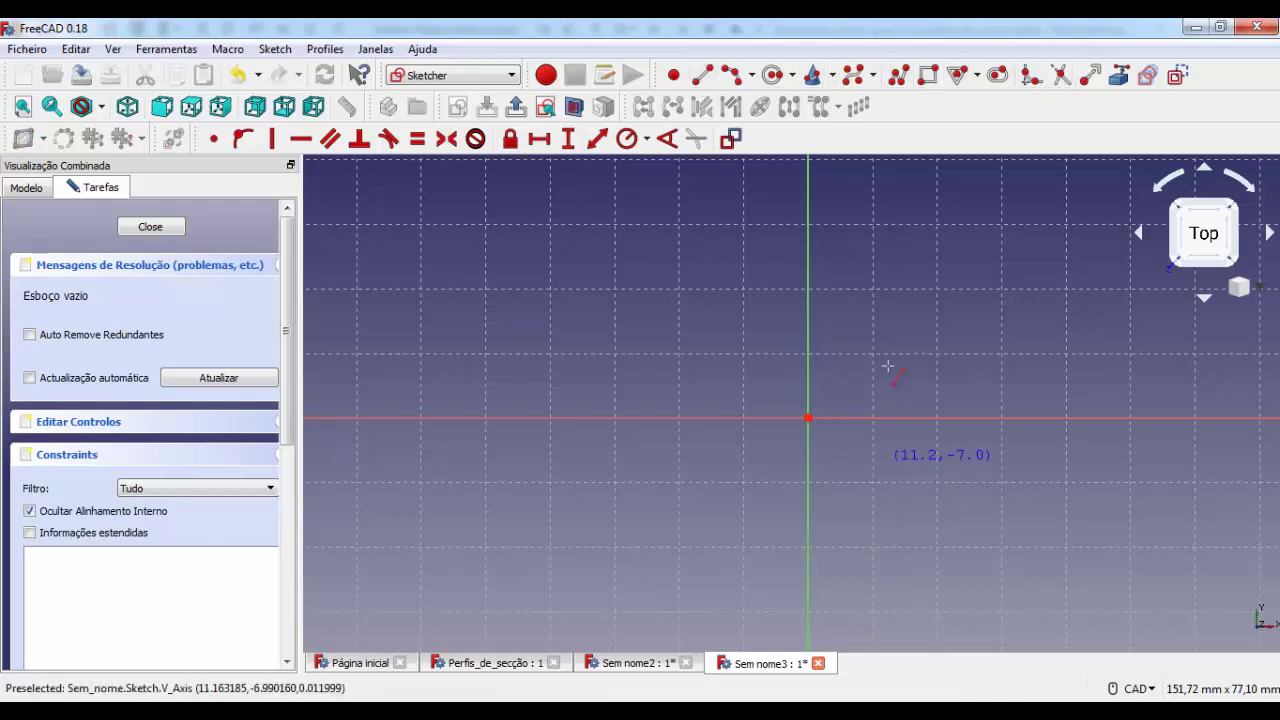
pyautogui.click(889, 398)
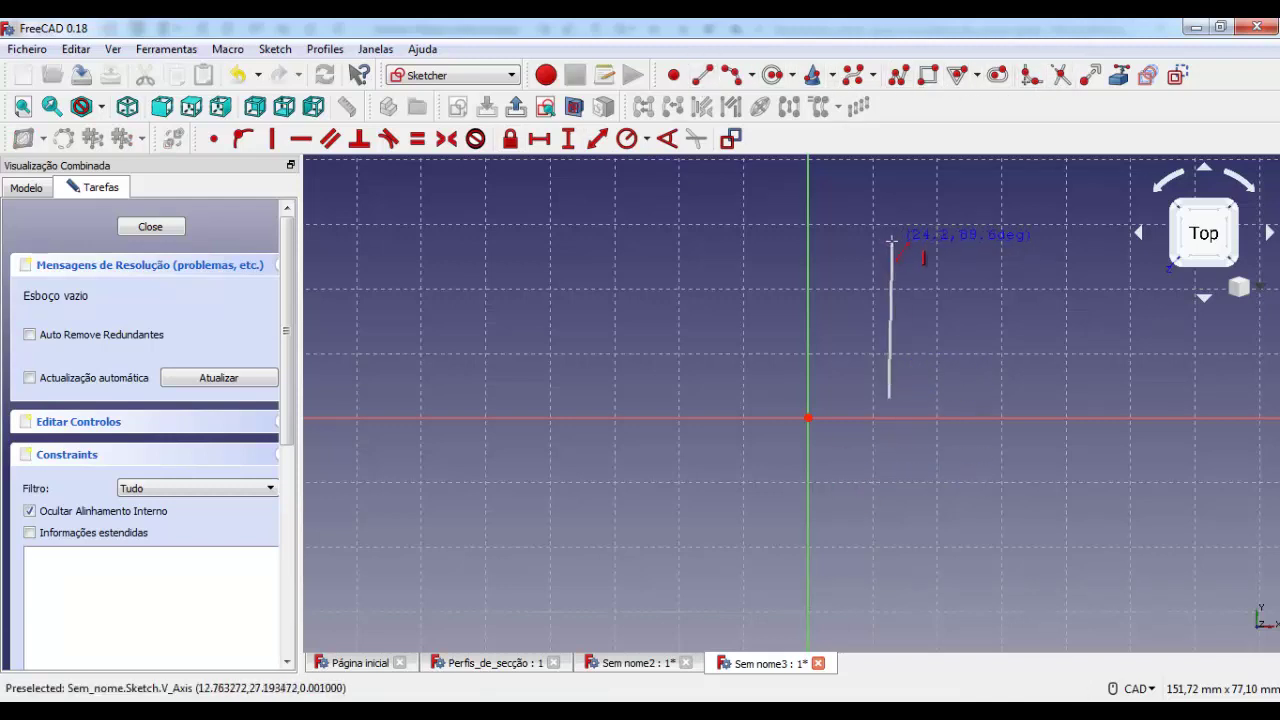
pyautogui.click(889, 242)
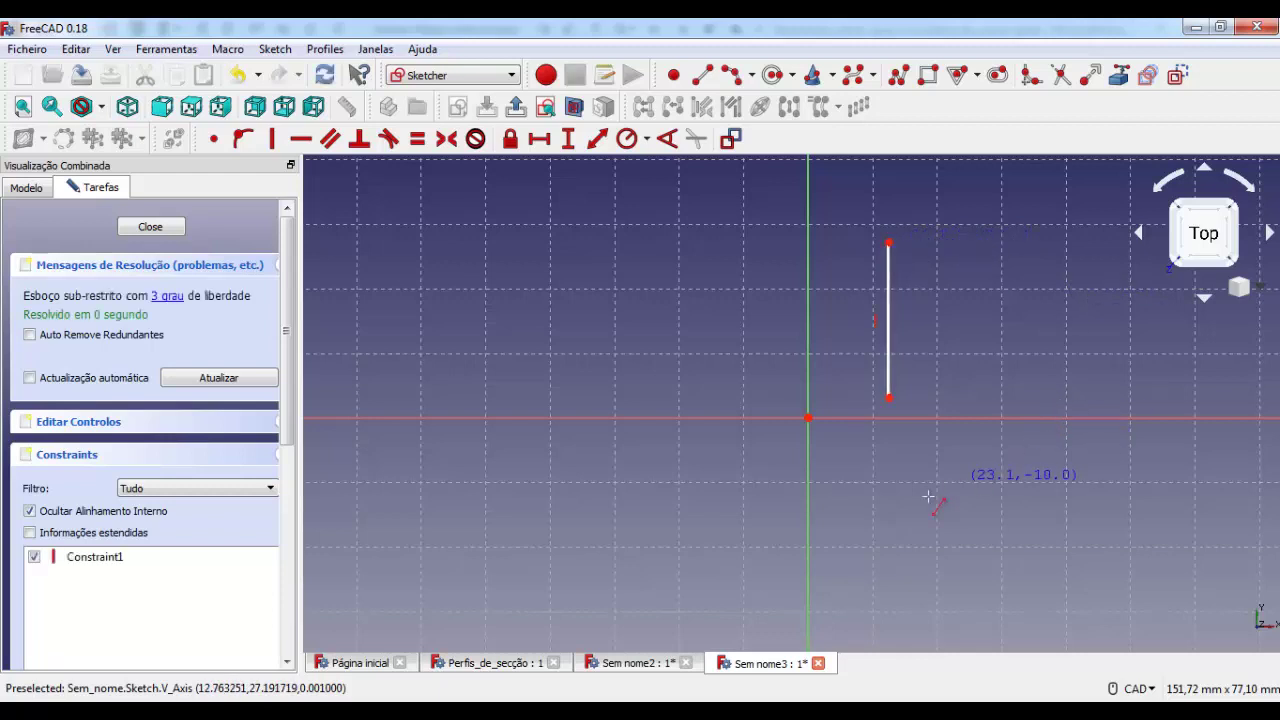
pyautogui.click(889, 398)
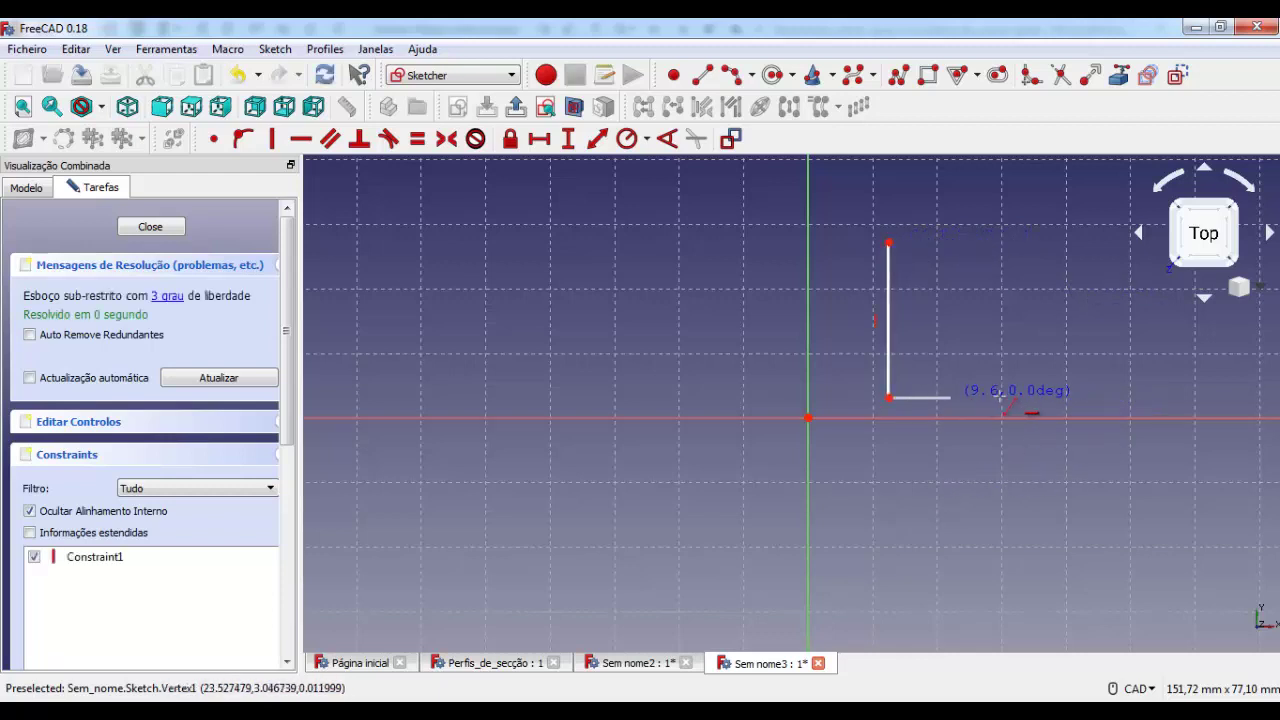
pyautogui.click(1029, 398)
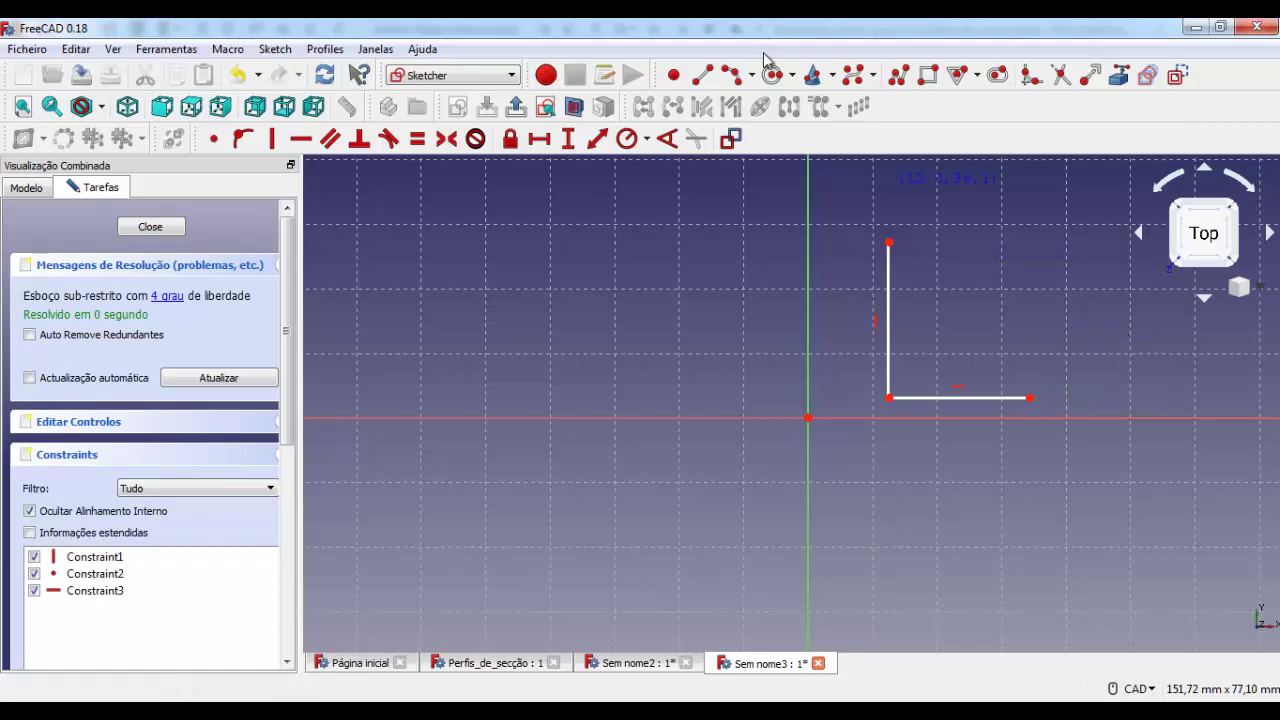
pyautogui.click(1029, 398)
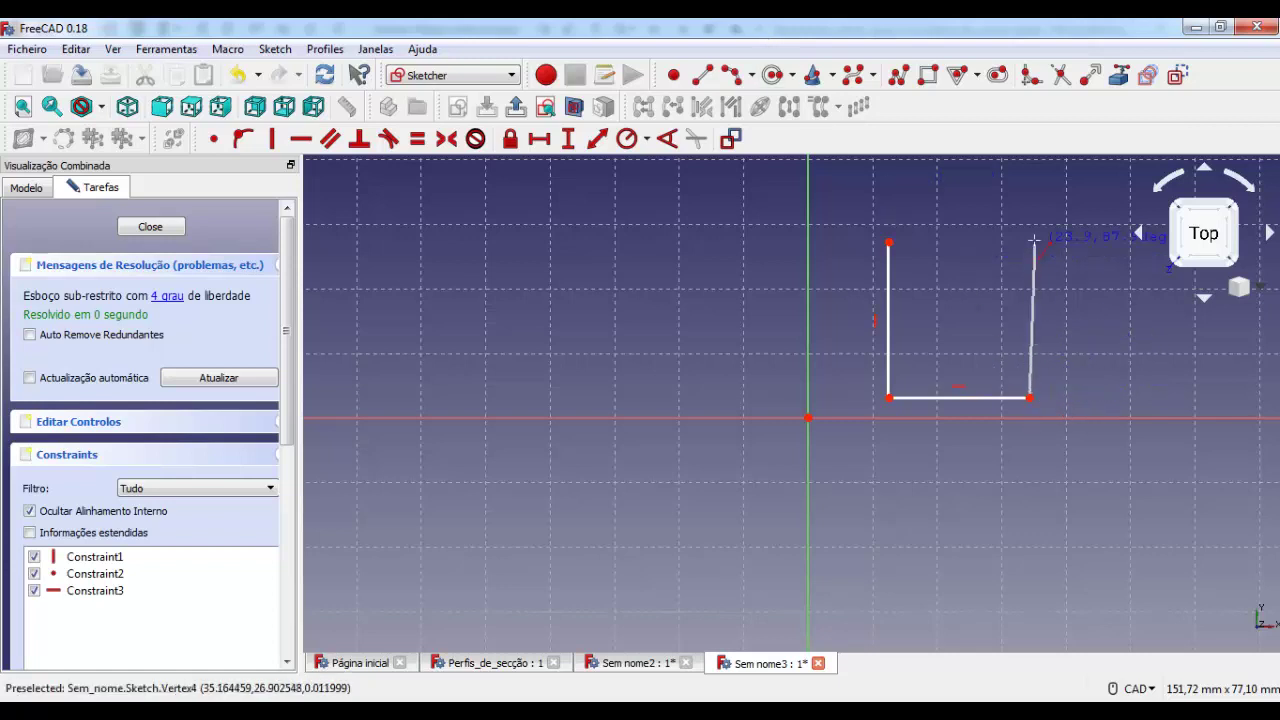
pyautogui.click(1030, 242)
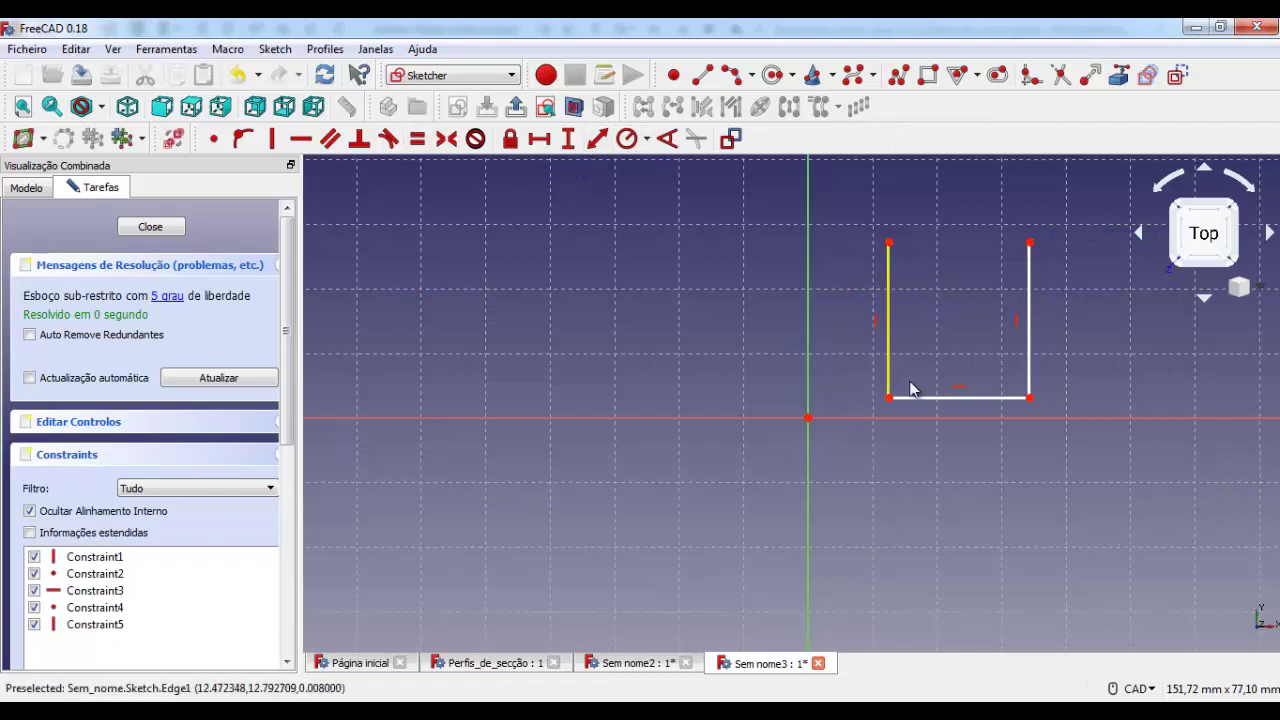
# Constrain the U's bottom line to a 30 mm horizontal length.
pyautogui.click(955, 398)
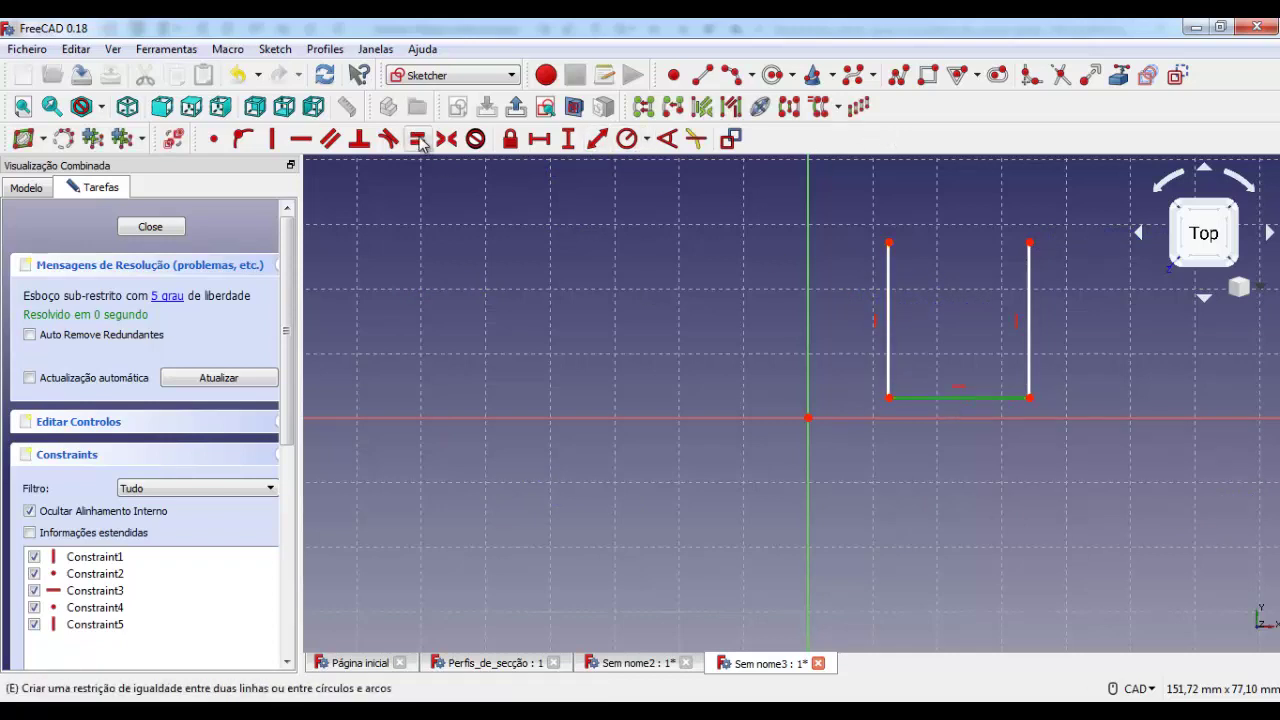
pyautogui.click(542, 150)
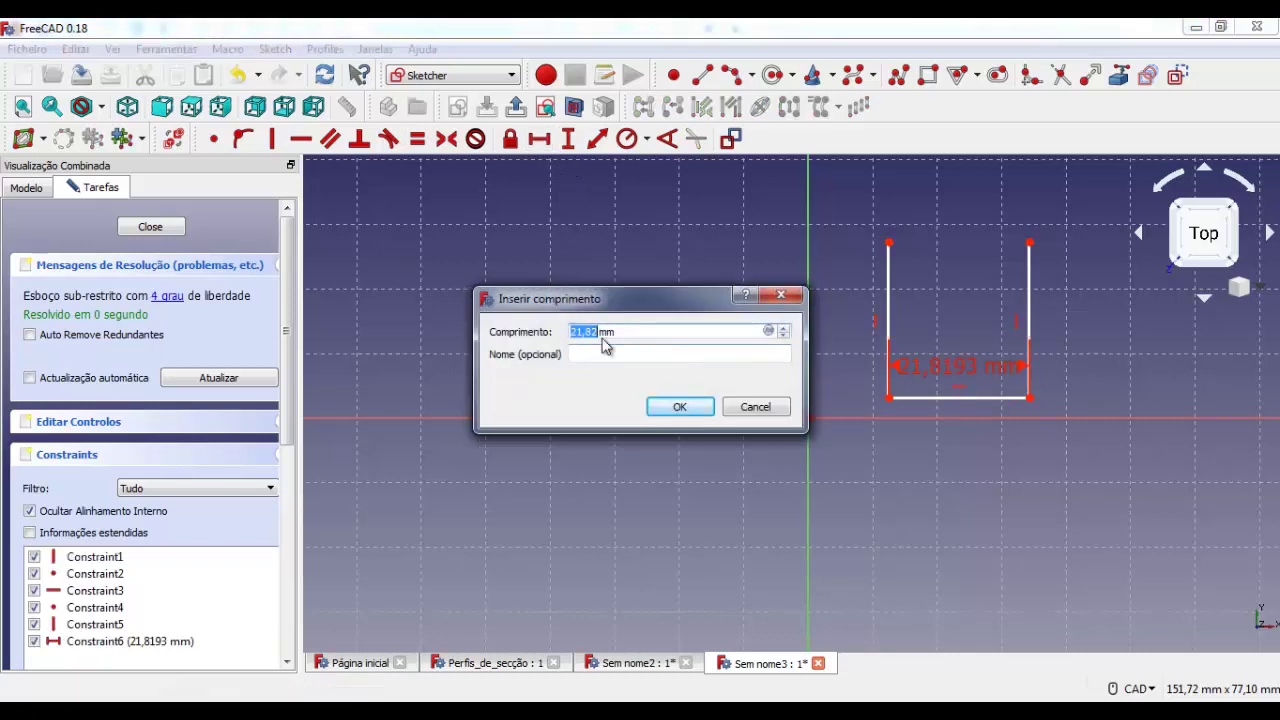
pyautogui.write('30')
pyautogui.press('Return')
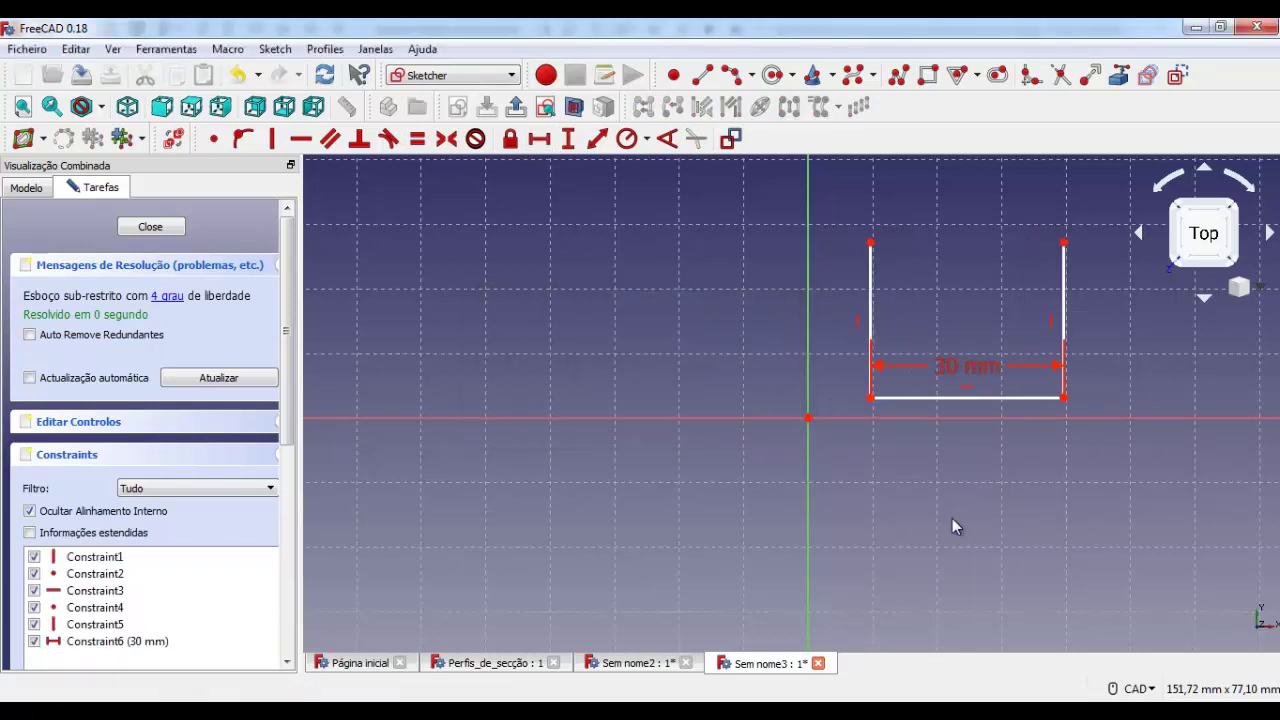
# Fix both vertical sides of the U at 30 mm height.
pyautogui.click(870, 243)
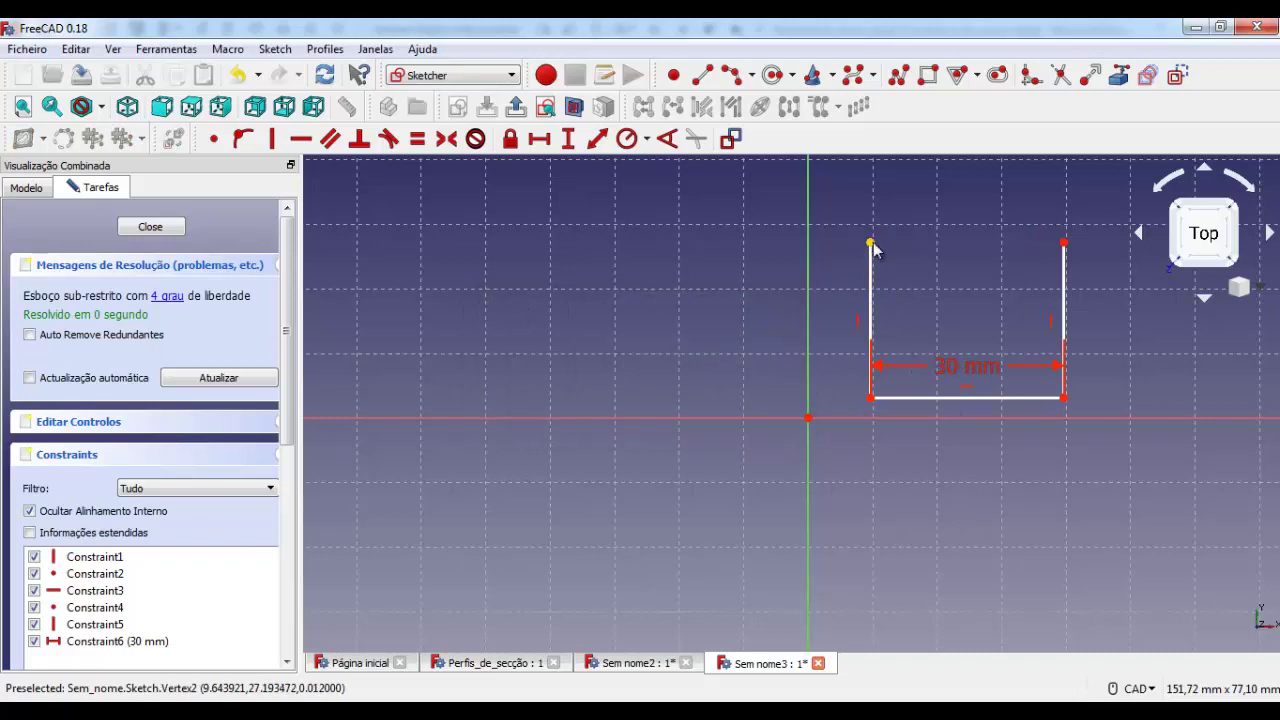
pyautogui.click(870, 398)
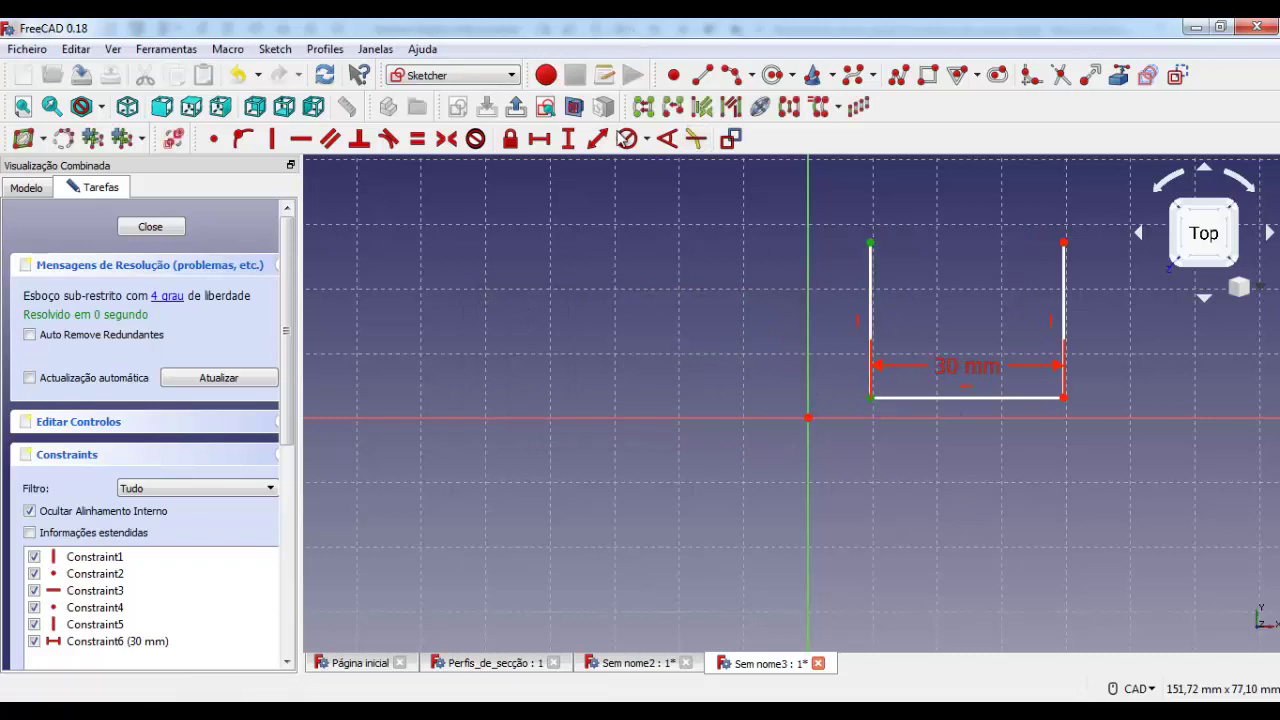
pyautogui.click(576, 142)
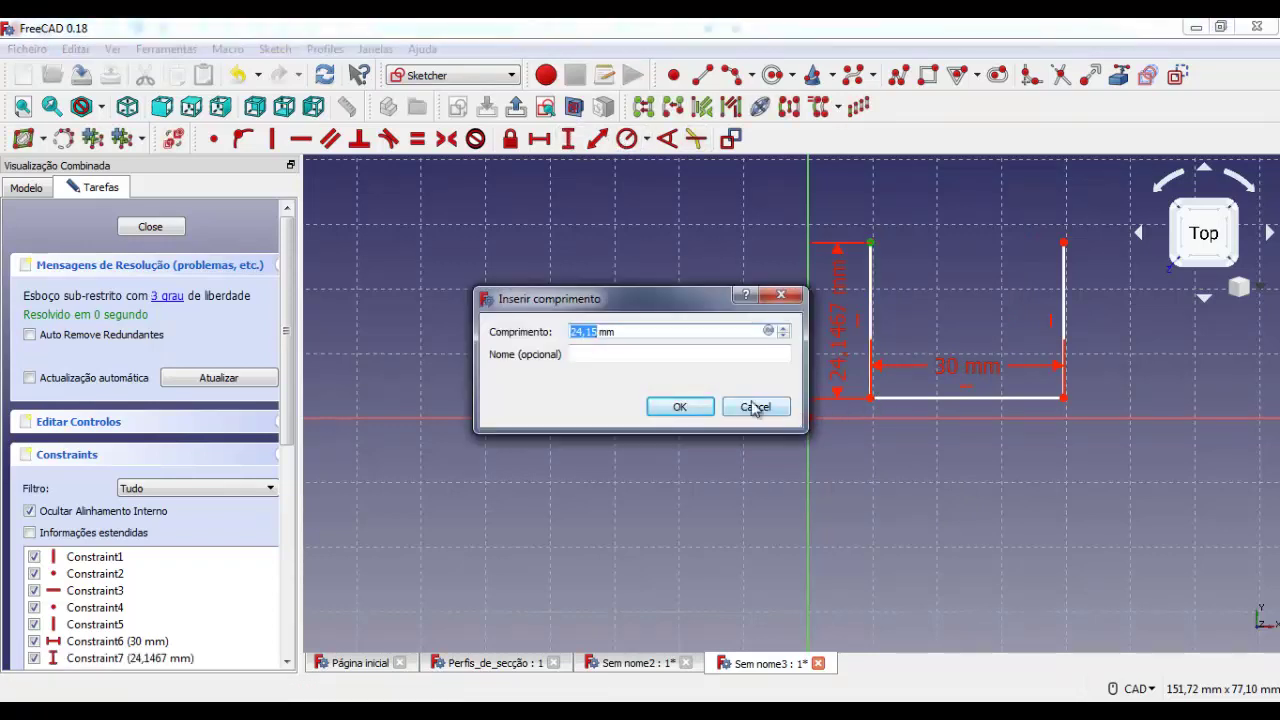
pyautogui.write('30')
pyautogui.press('Return')
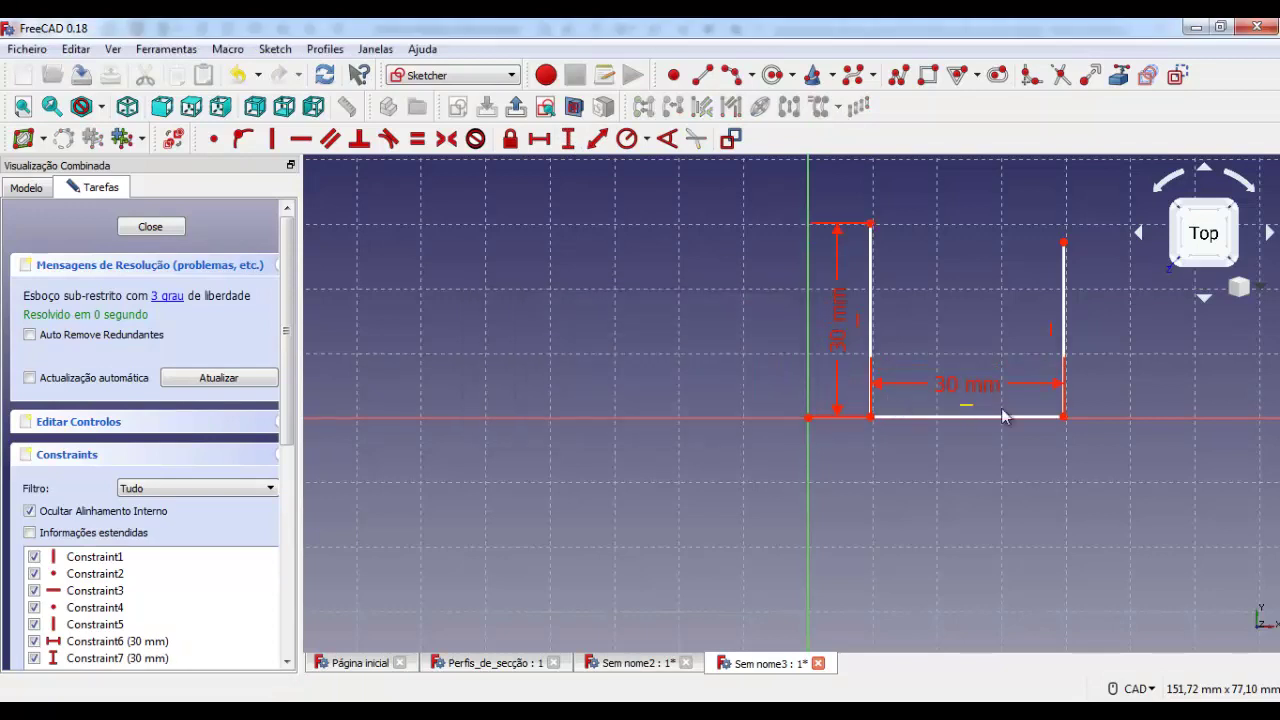
pyautogui.click(1063, 243)
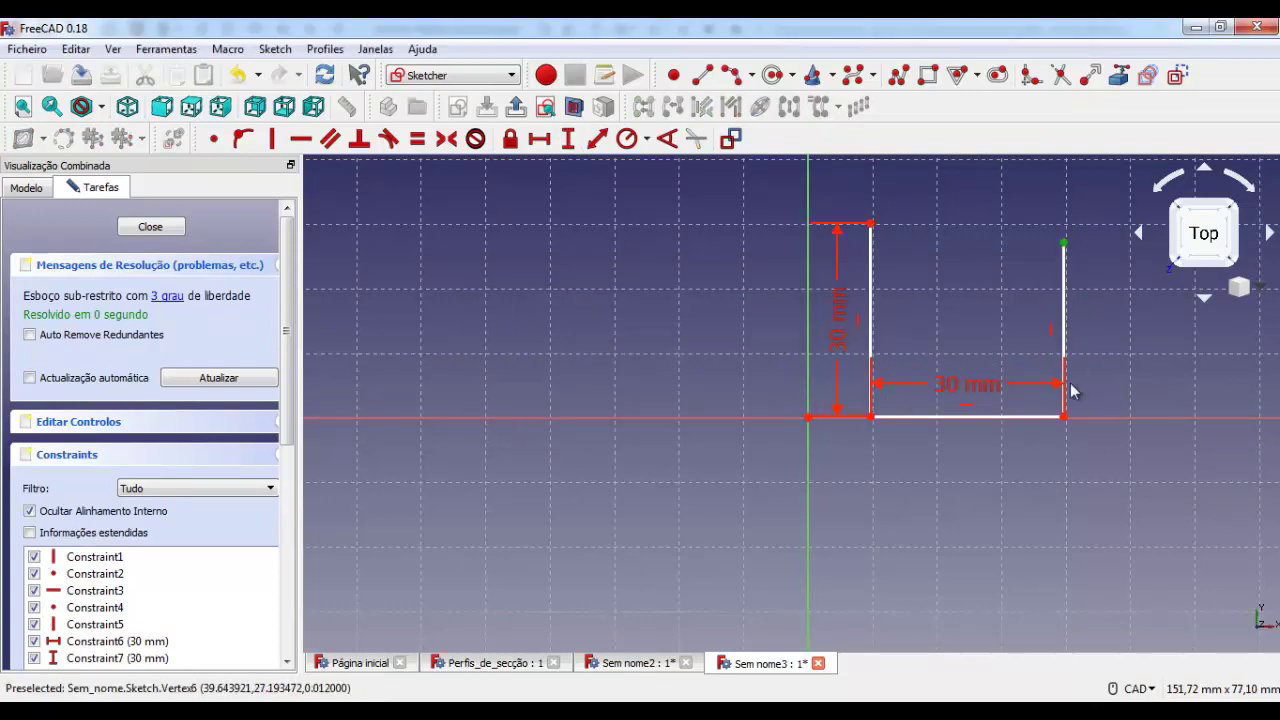
pyautogui.click(1064, 415)
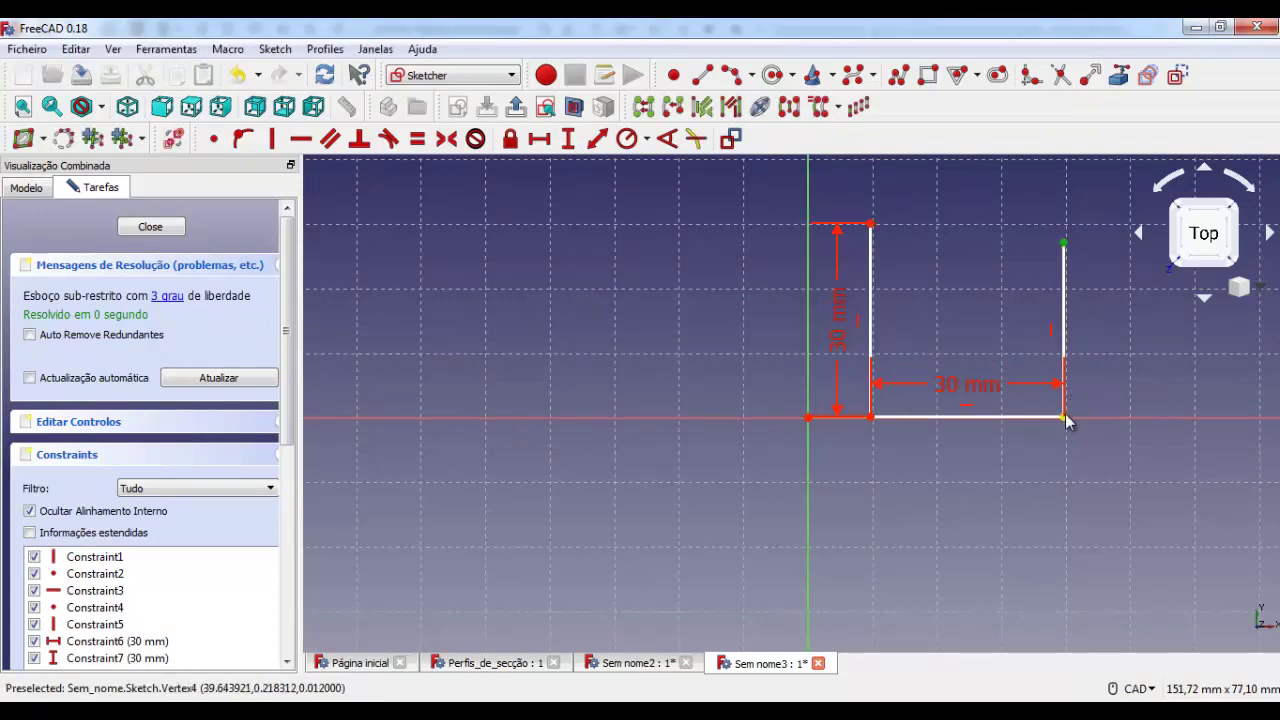
pyautogui.click(576, 142)
pyautogui.write('30')
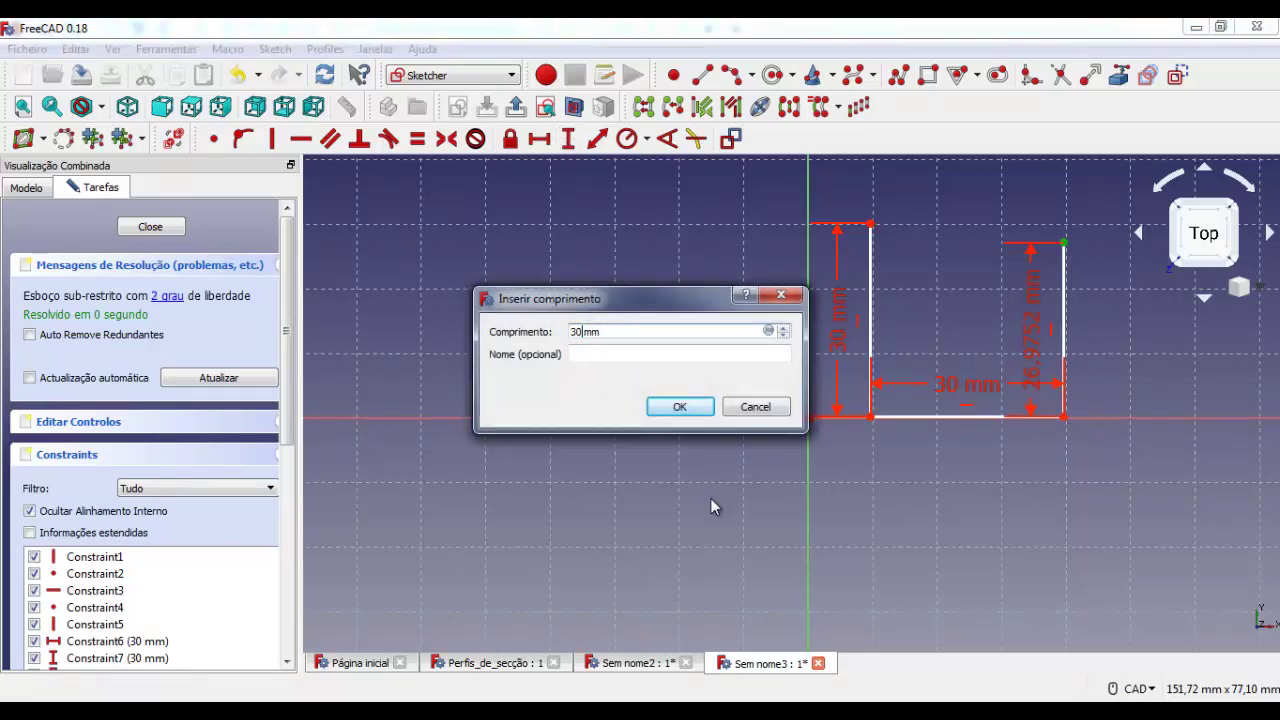
pyautogui.press('Return')
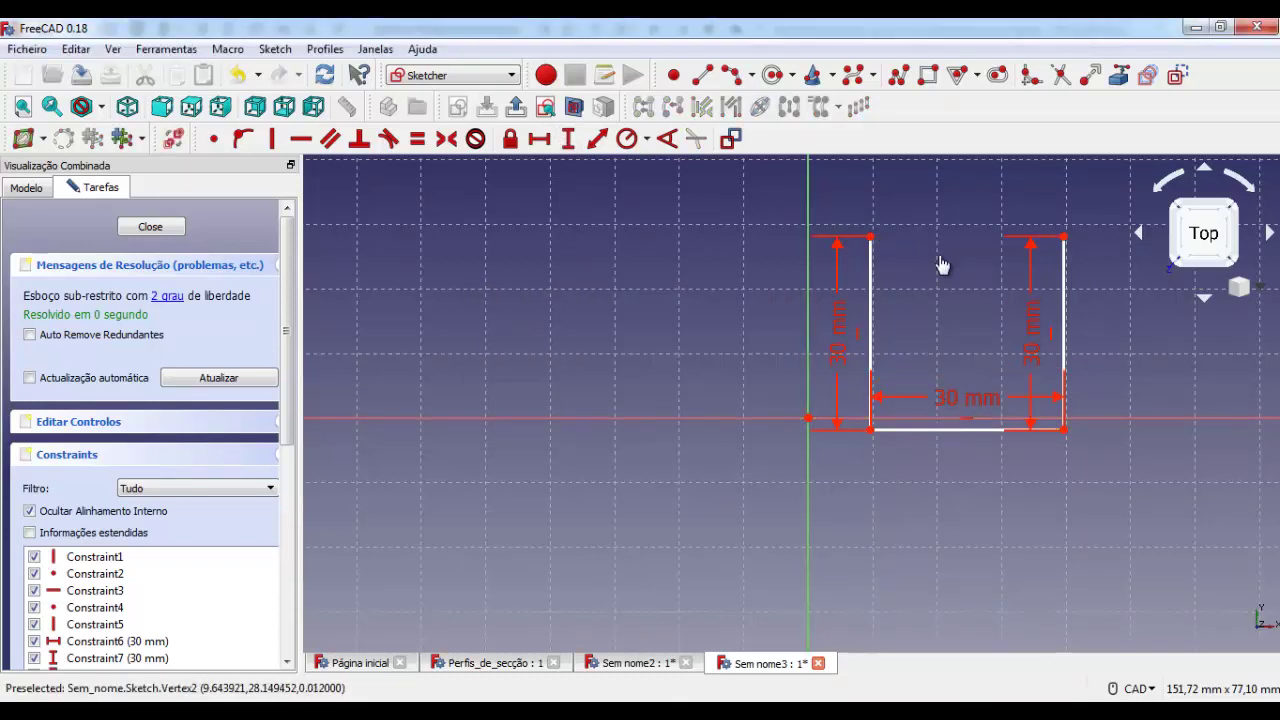
# Move the outline down across the horizontal axis and place the 30 mm labels outside it.
pyautogui.moveTo(962, 432); pyautogui.dragTo(975, 615)
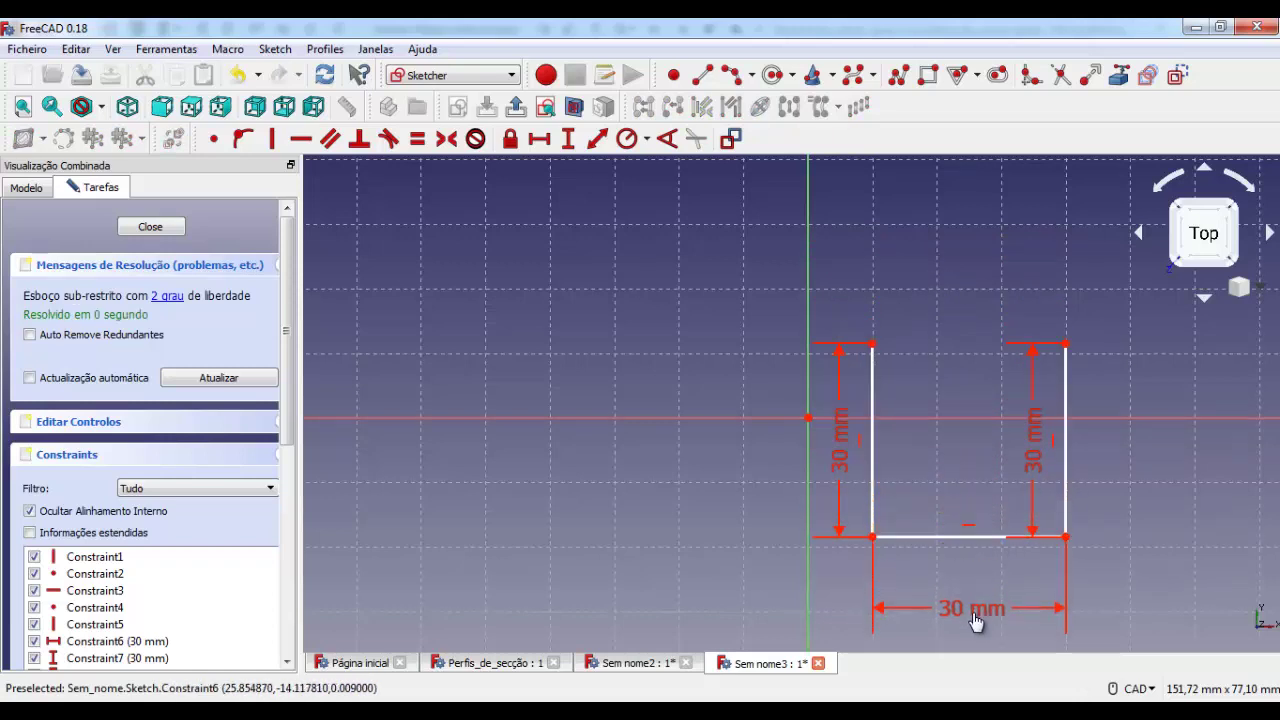
pyautogui.moveTo(842, 460); pyautogui.dragTo(750, 468)
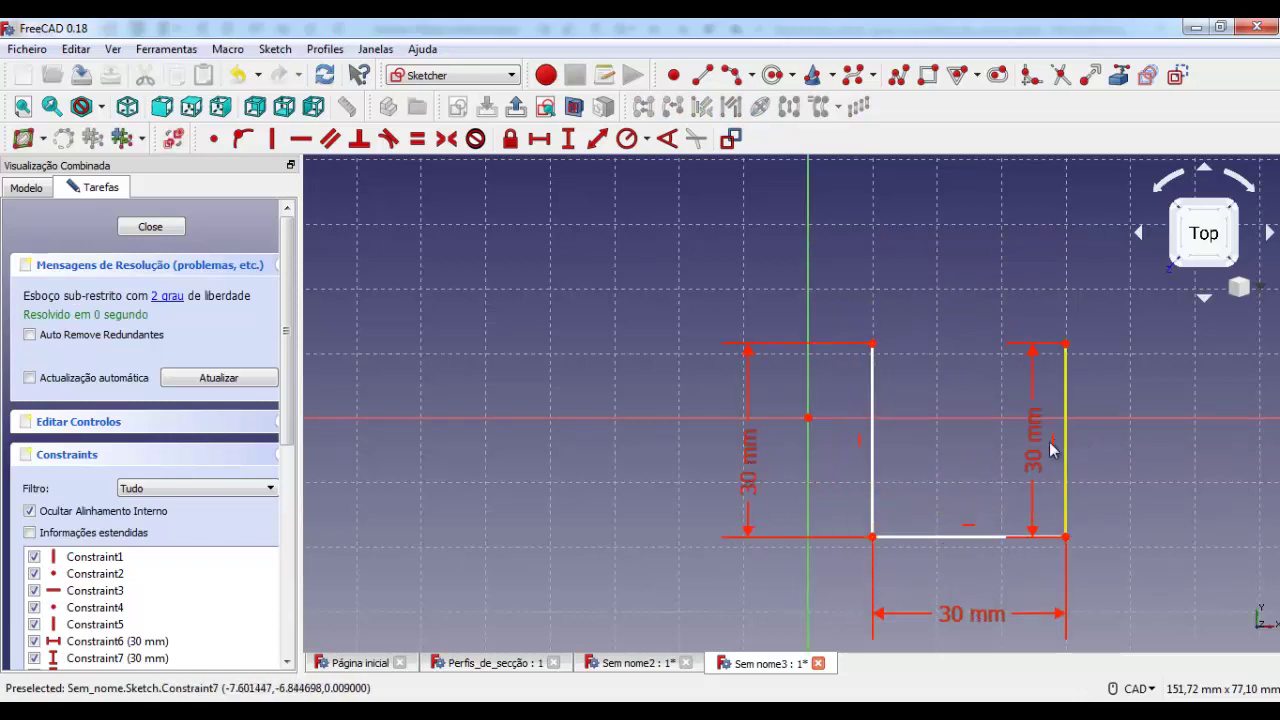
pyautogui.moveTo(1035, 455); pyautogui.dragTo(1150, 470)
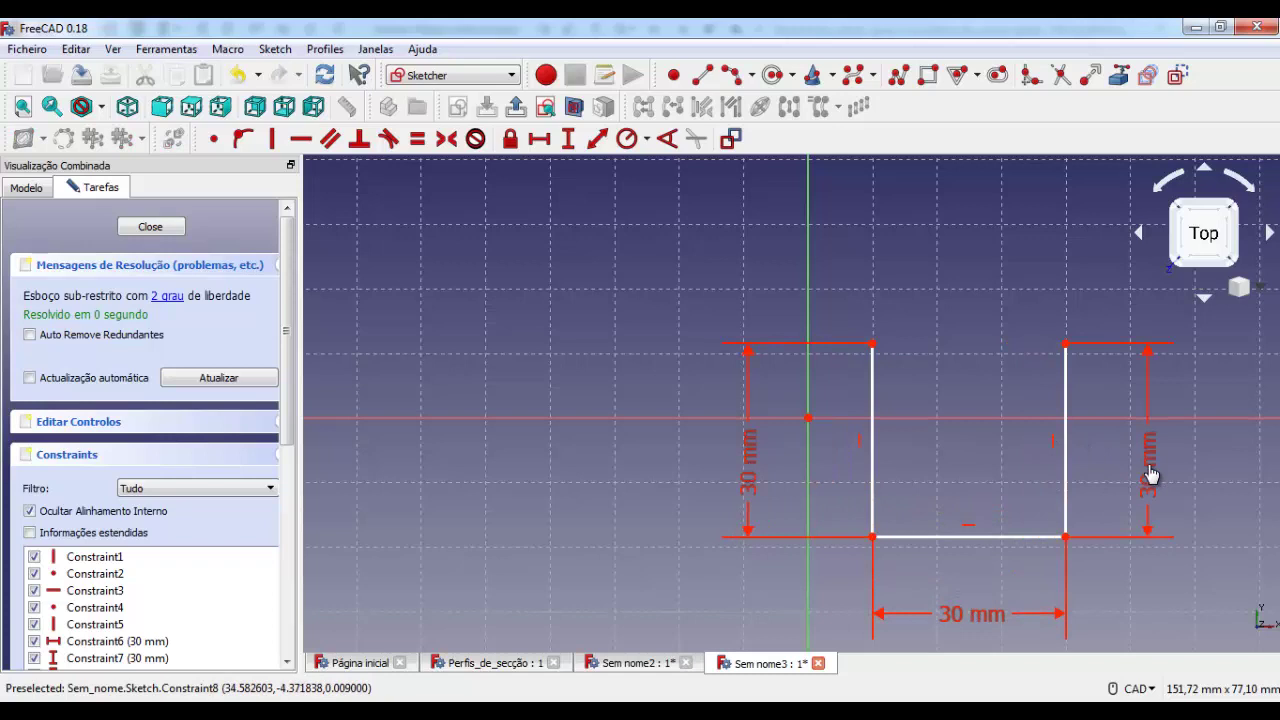
pyautogui.click(751, 77)
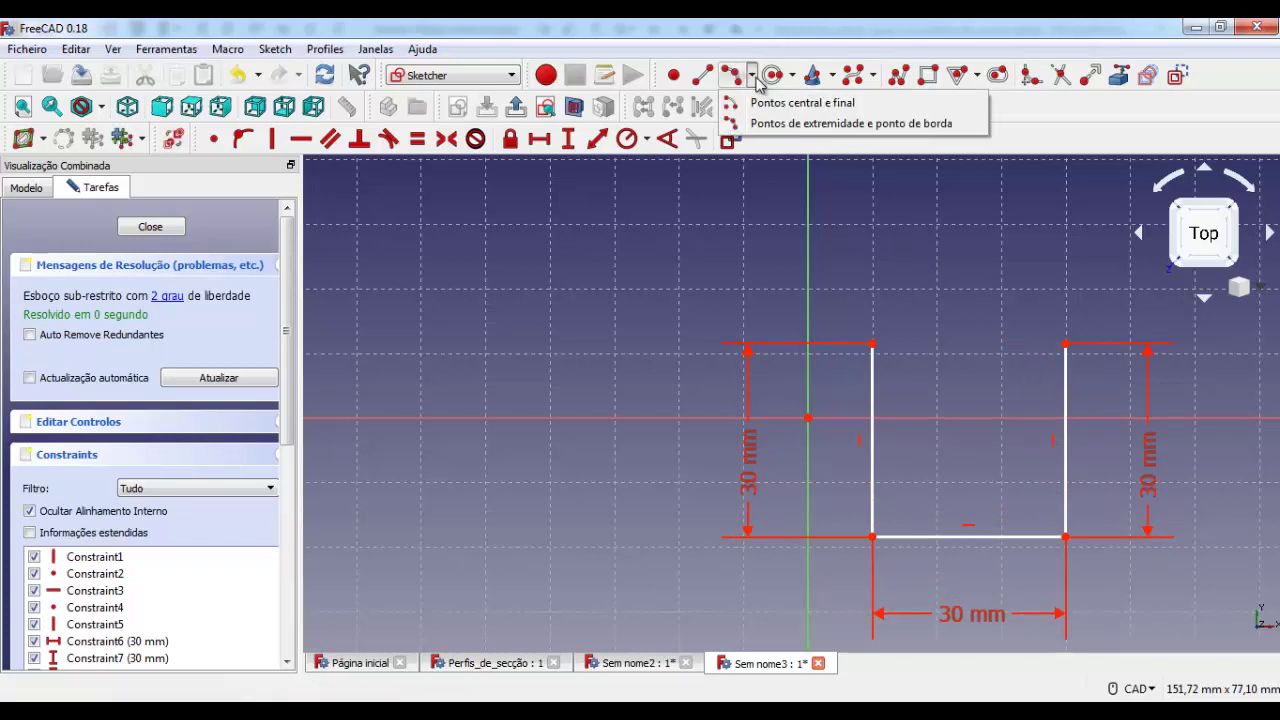
# Close the profile's top with a three-point arc joining the two side tops.
pyautogui.click(778, 123)
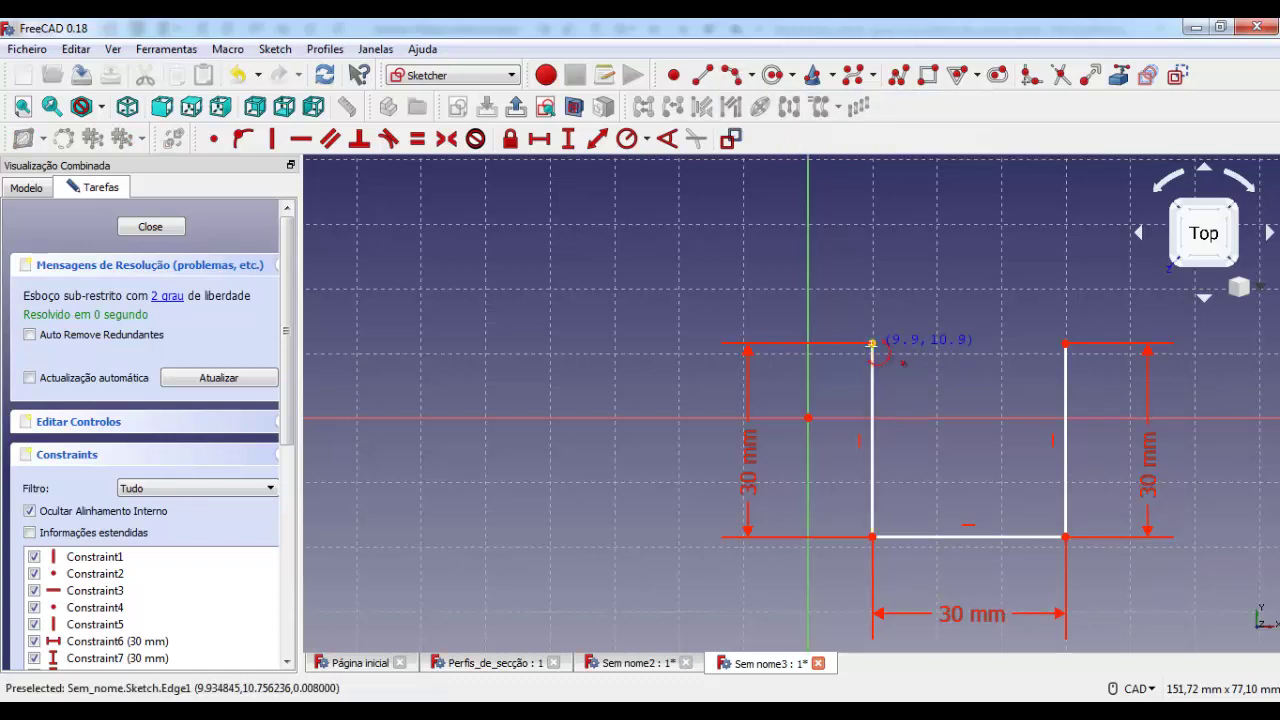
pyautogui.click(872, 343)
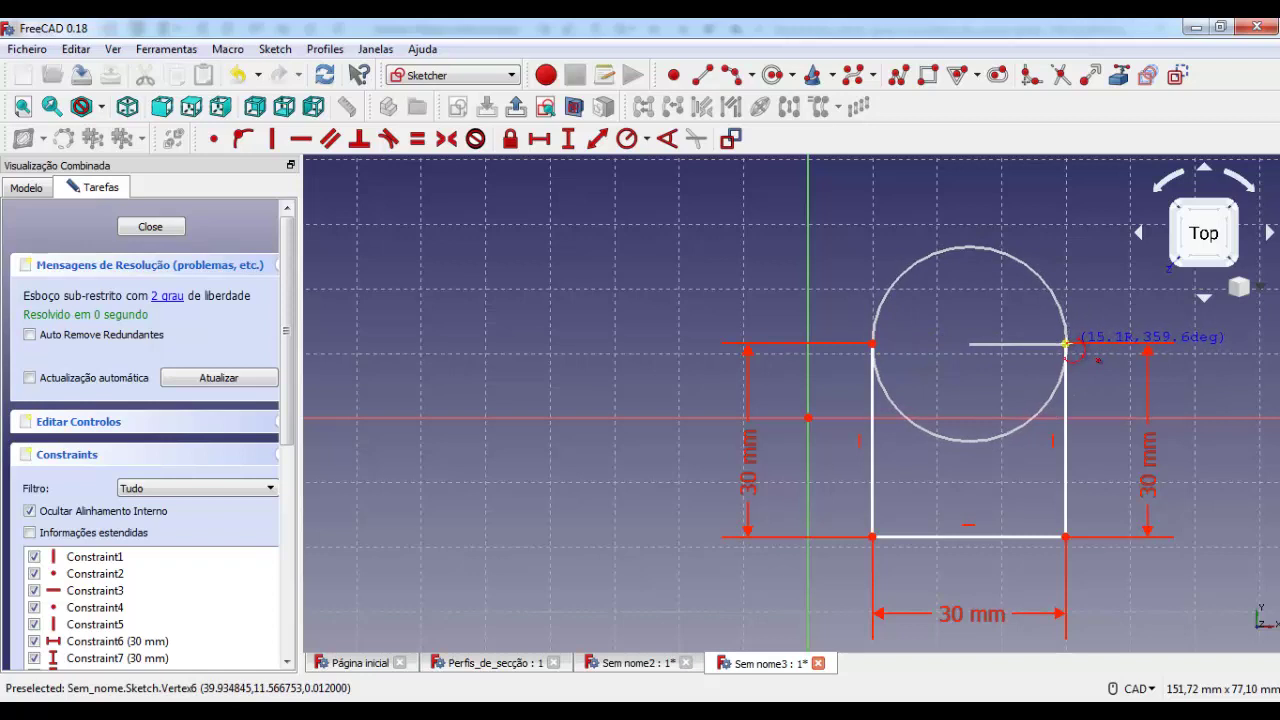
pyautogui.click(1066, 344)
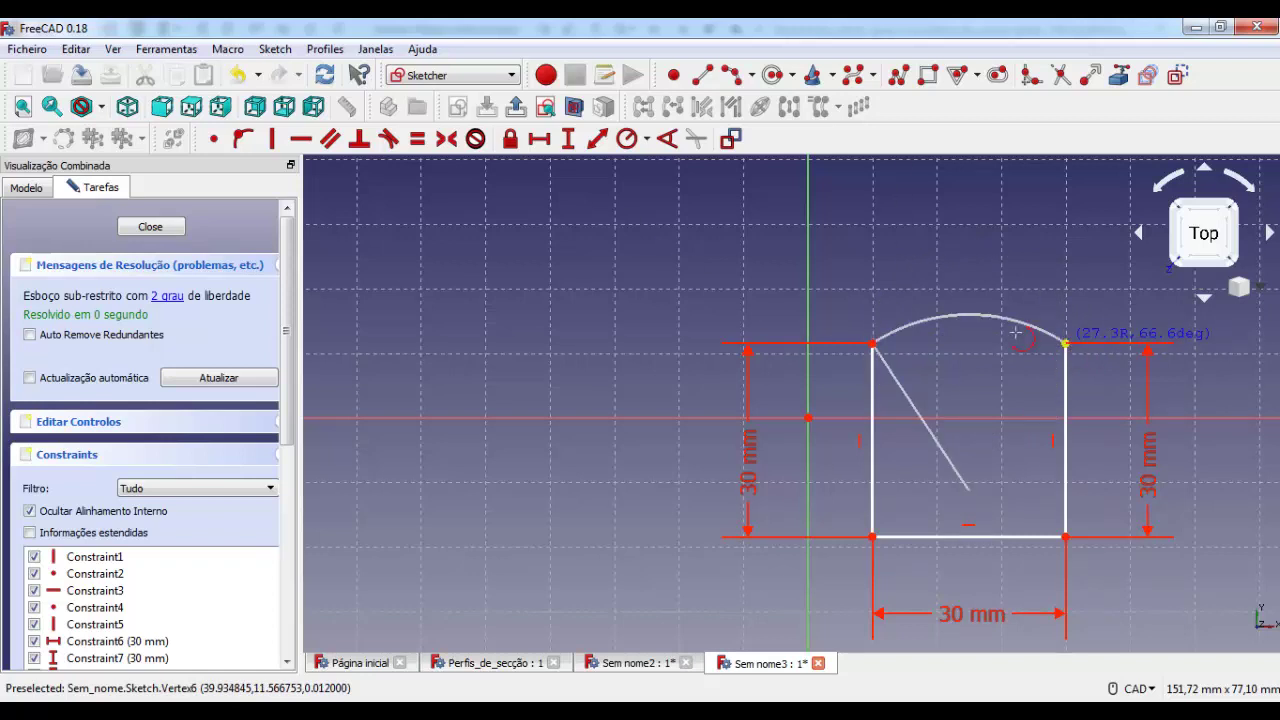
pyautogui.click(976, 248)
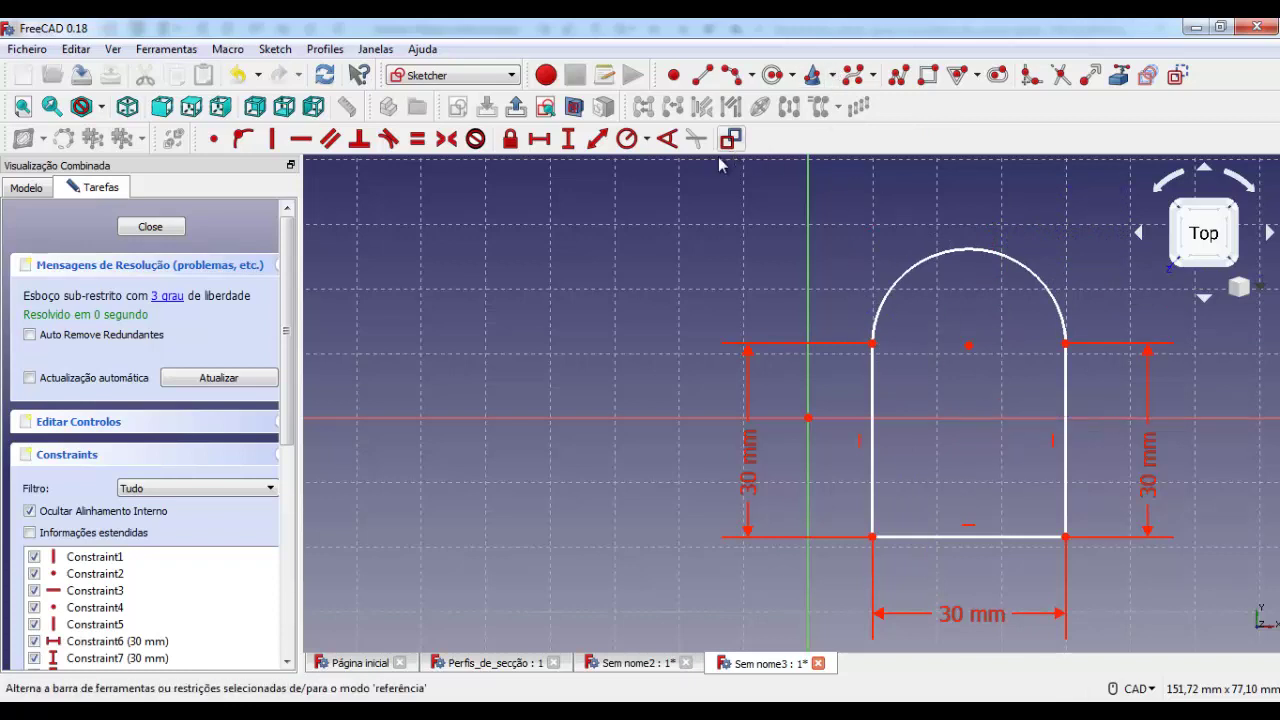
# Constrain the top arc's radius to 15 mm.
pyautogui.click(647, 139)
pyautogui.click(659, 167)
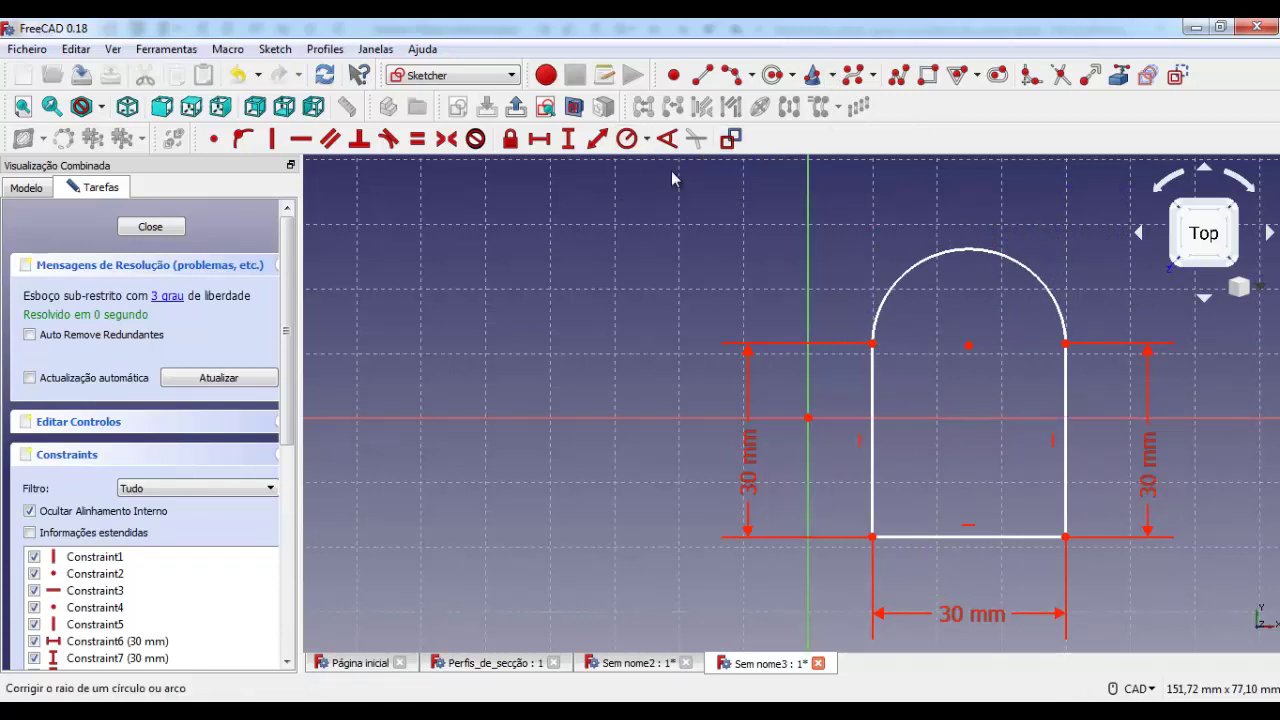
pyautogui.click(1030, 272)
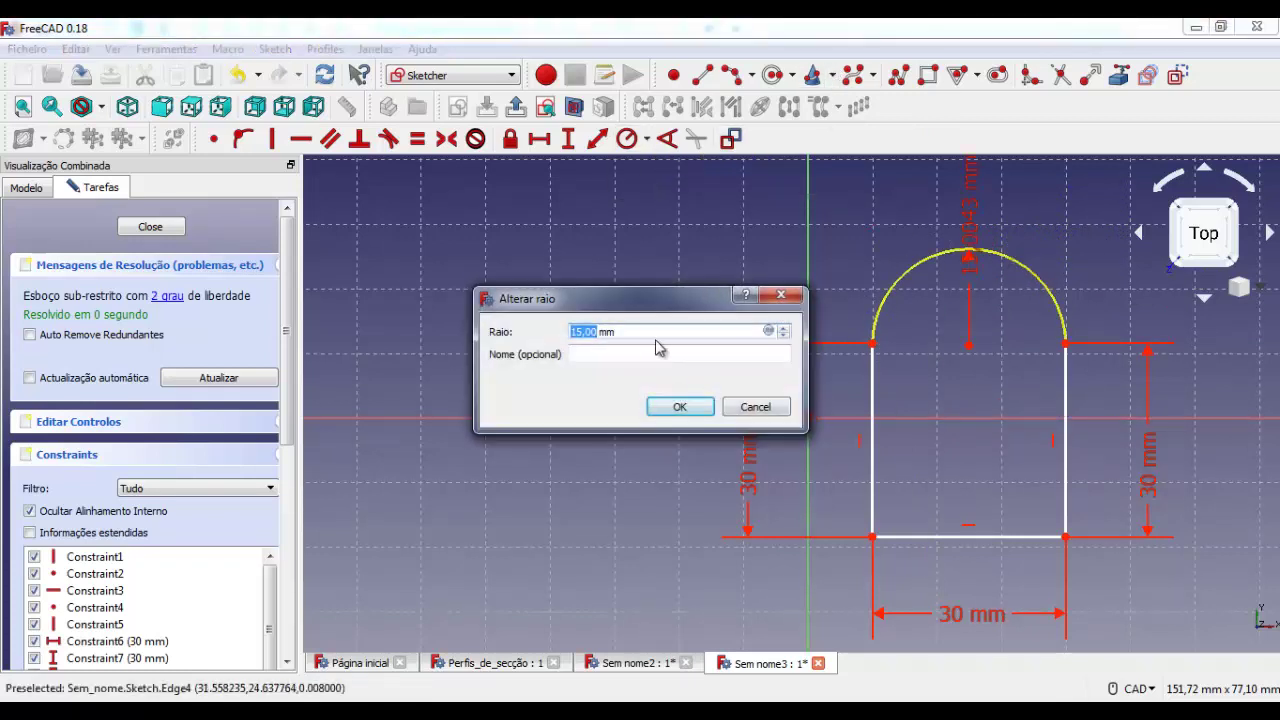
pyautogui.click(678, 404)
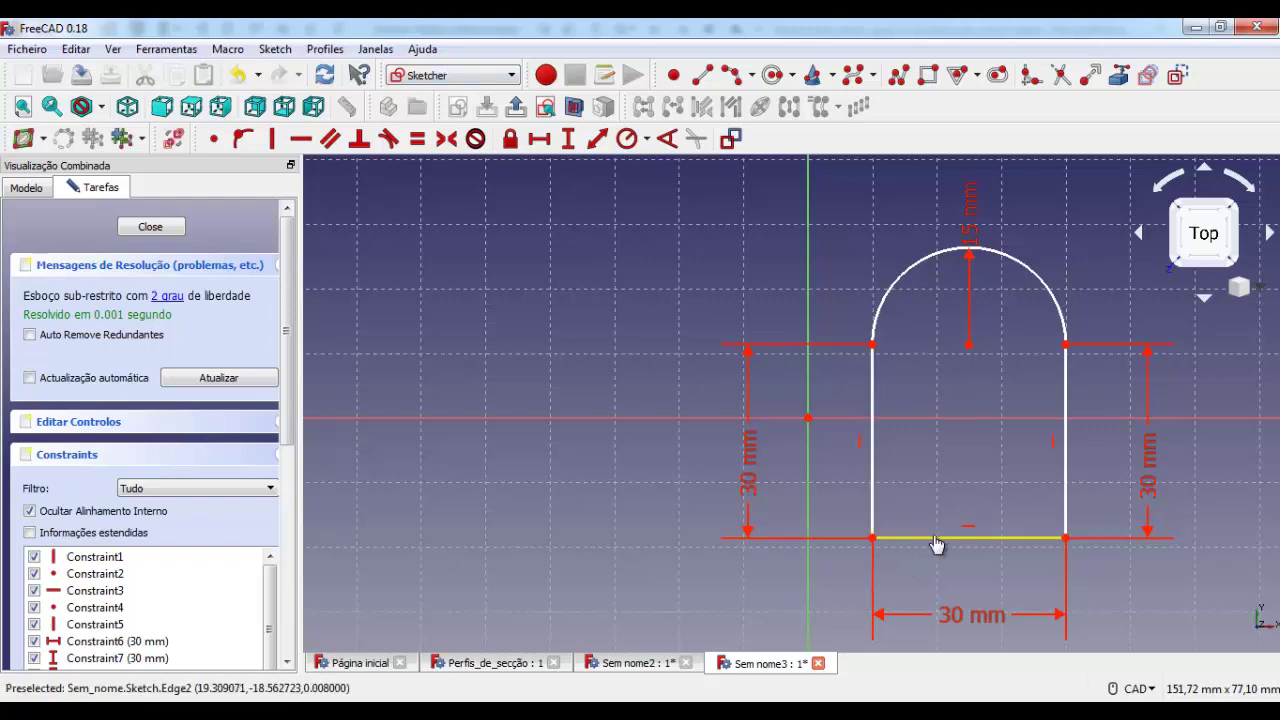
# Move the profile near the origin and set its bottom-left corner 15 mm horizontally from it.
pyautogui.moveTo(936, 544)
pyautogui.mouseDown()
pyautogui.moveTo(780, 436)
pyautogui.moveTo(720, 446)
pyautogui.mouseUp()
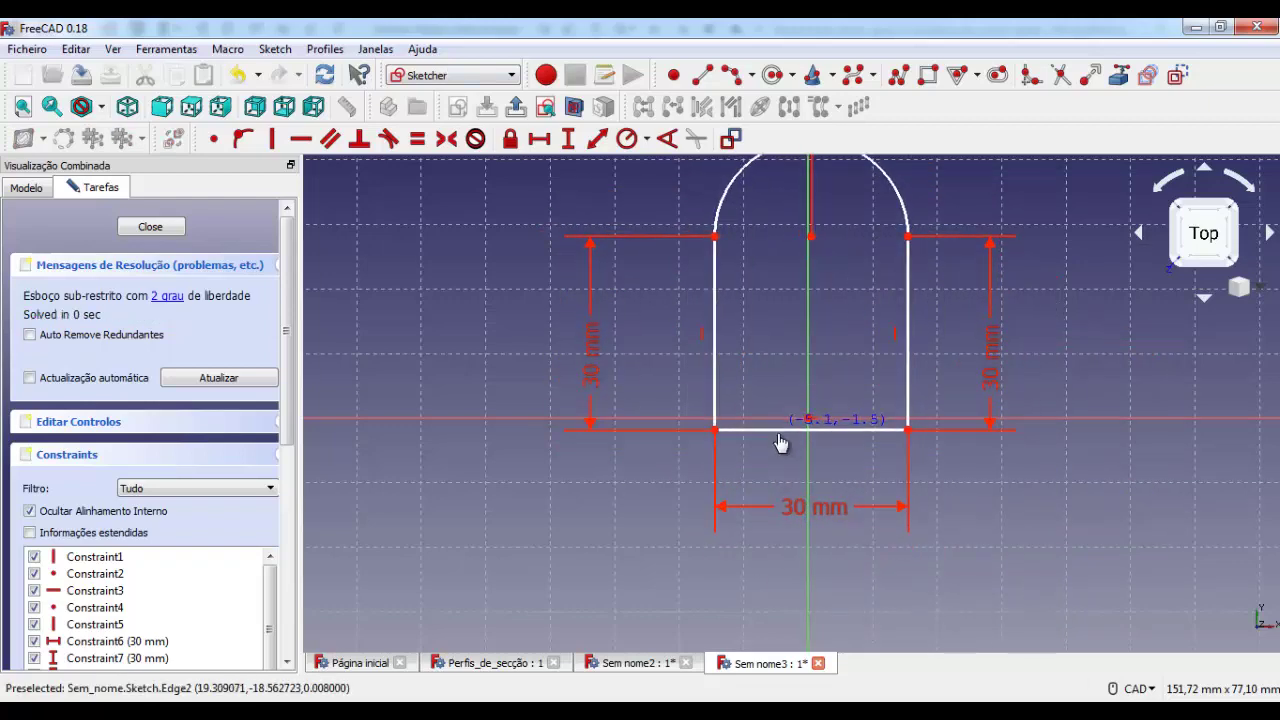
pyautogui.click(716, 440)
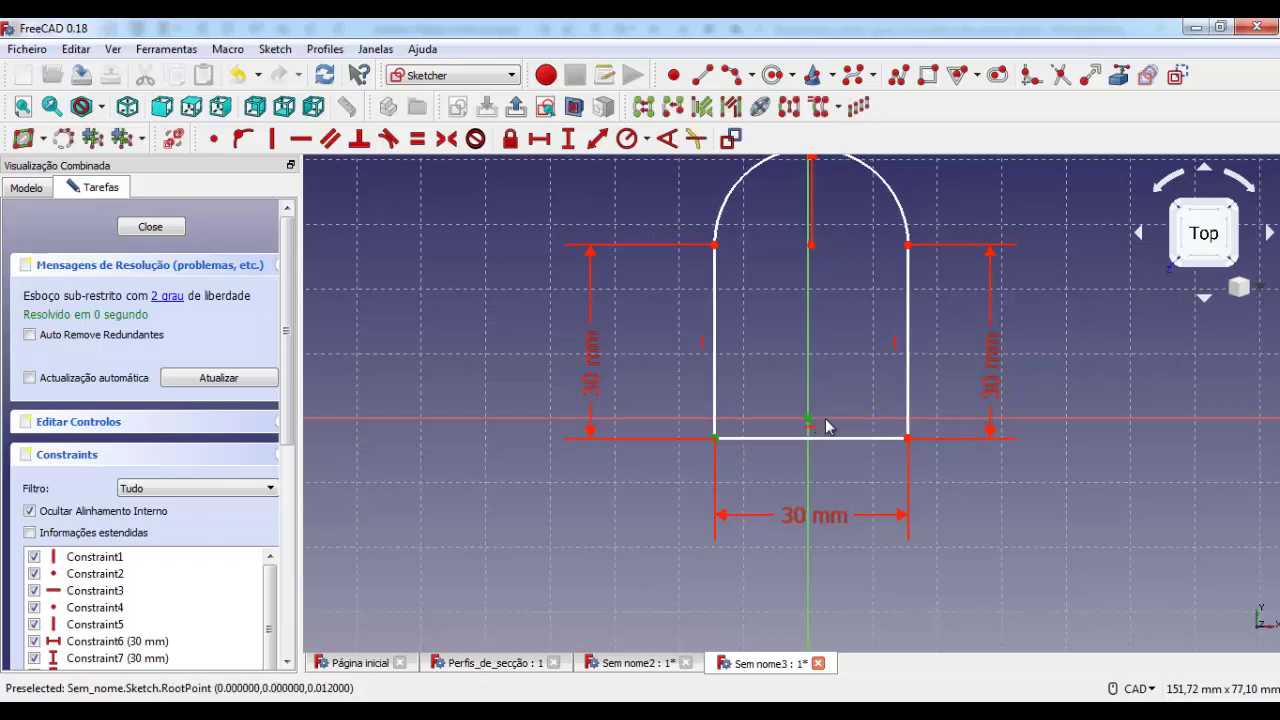
pyautogui.click(538, 138)
pyautogui.write('15')
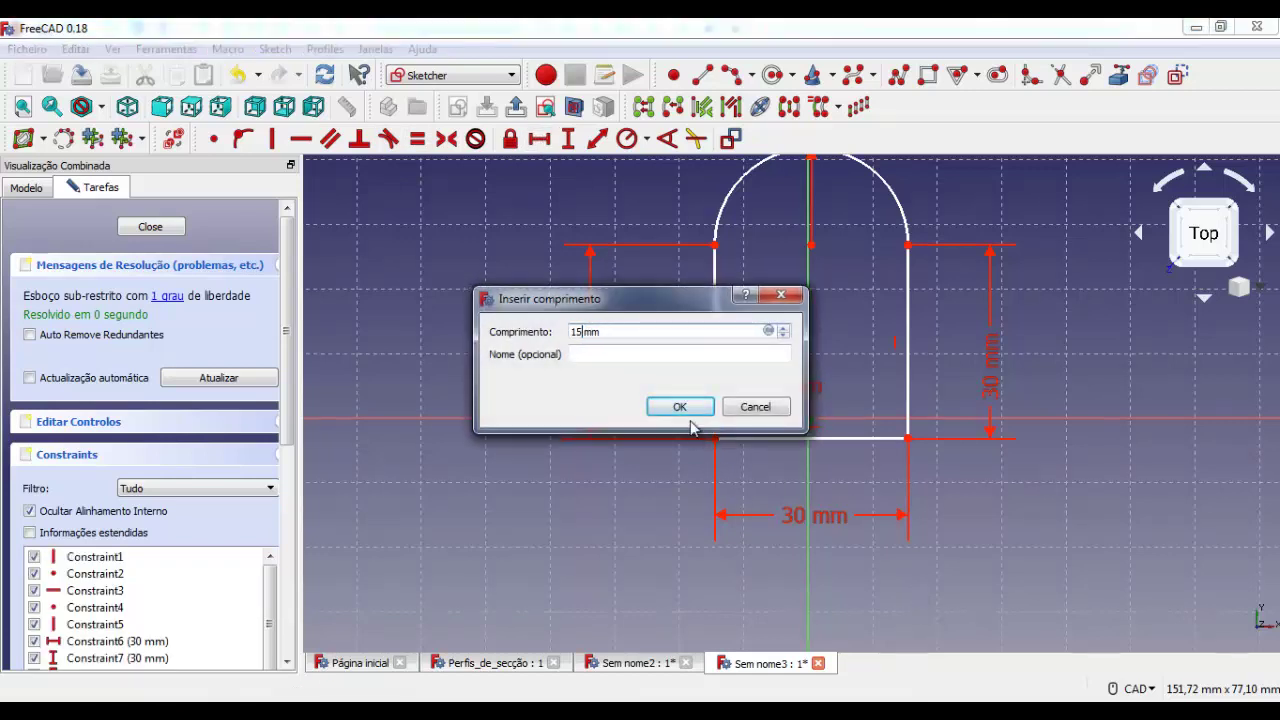
pyautogui.click(686, 411)
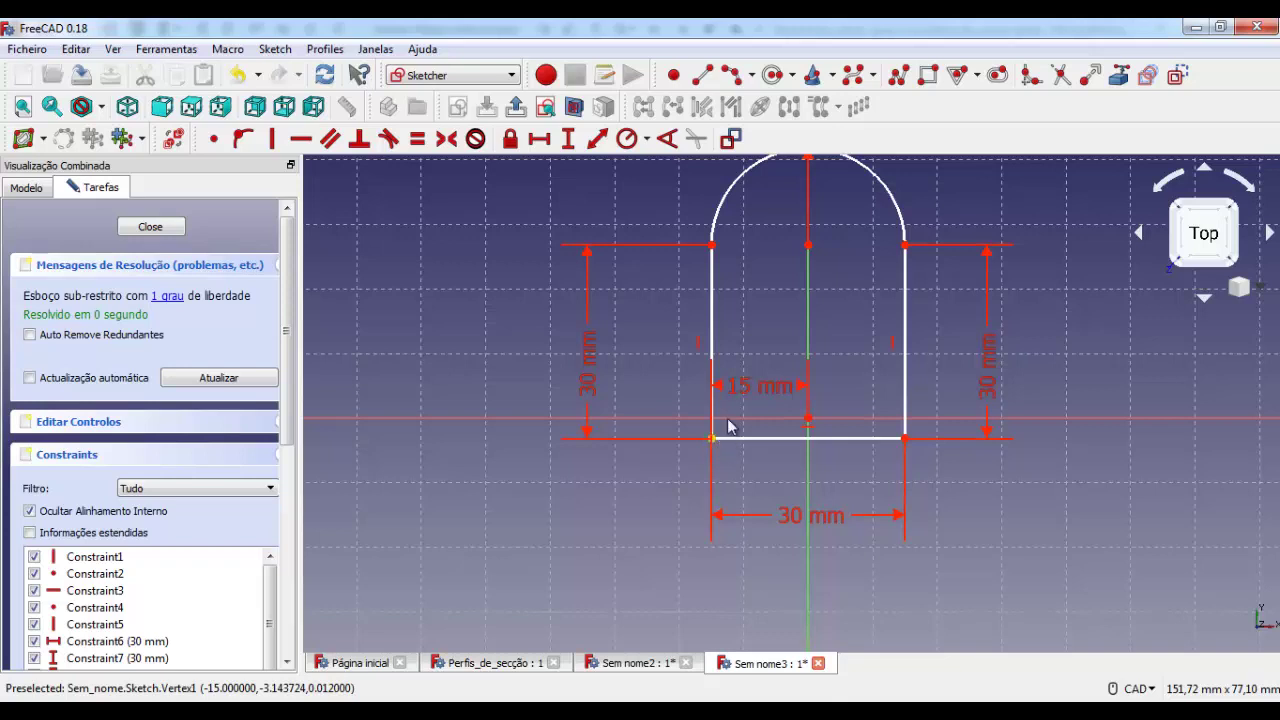
# Set the arc centre 30 mm vertically above the origin and arrange the dimension labels.
pyautogui.click(808, 244)
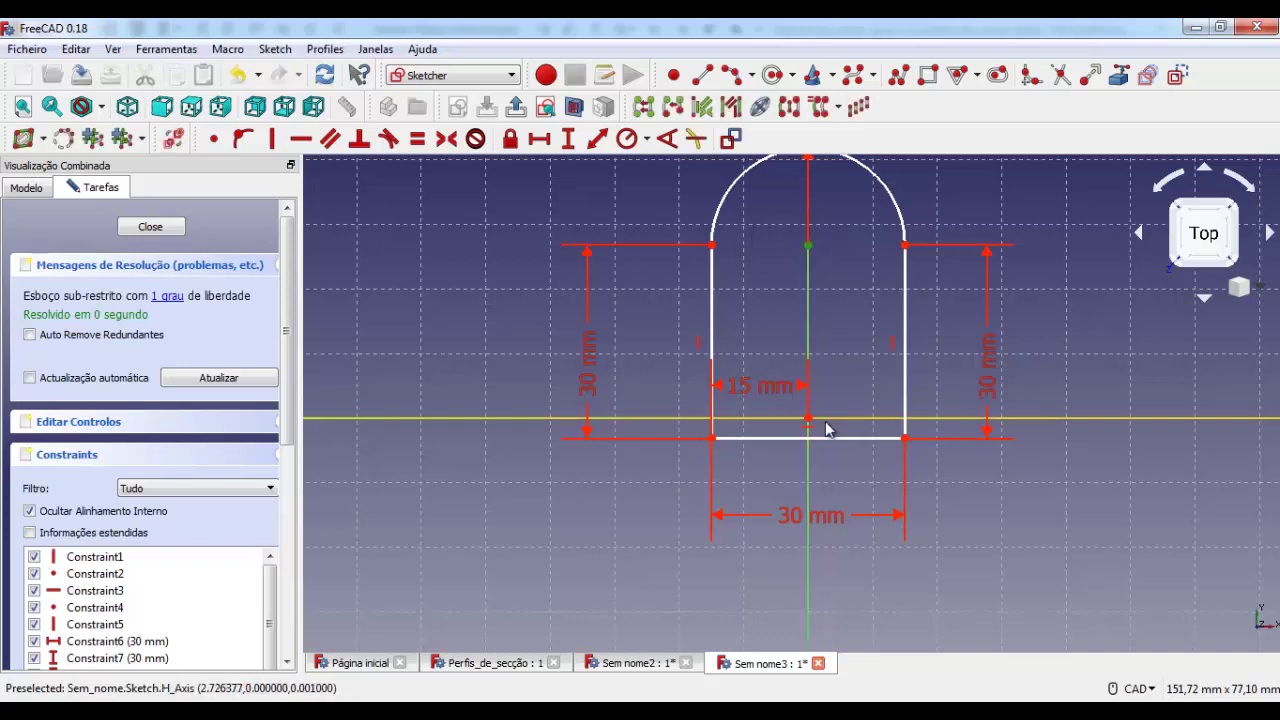
pyautogui.click(808, 420)
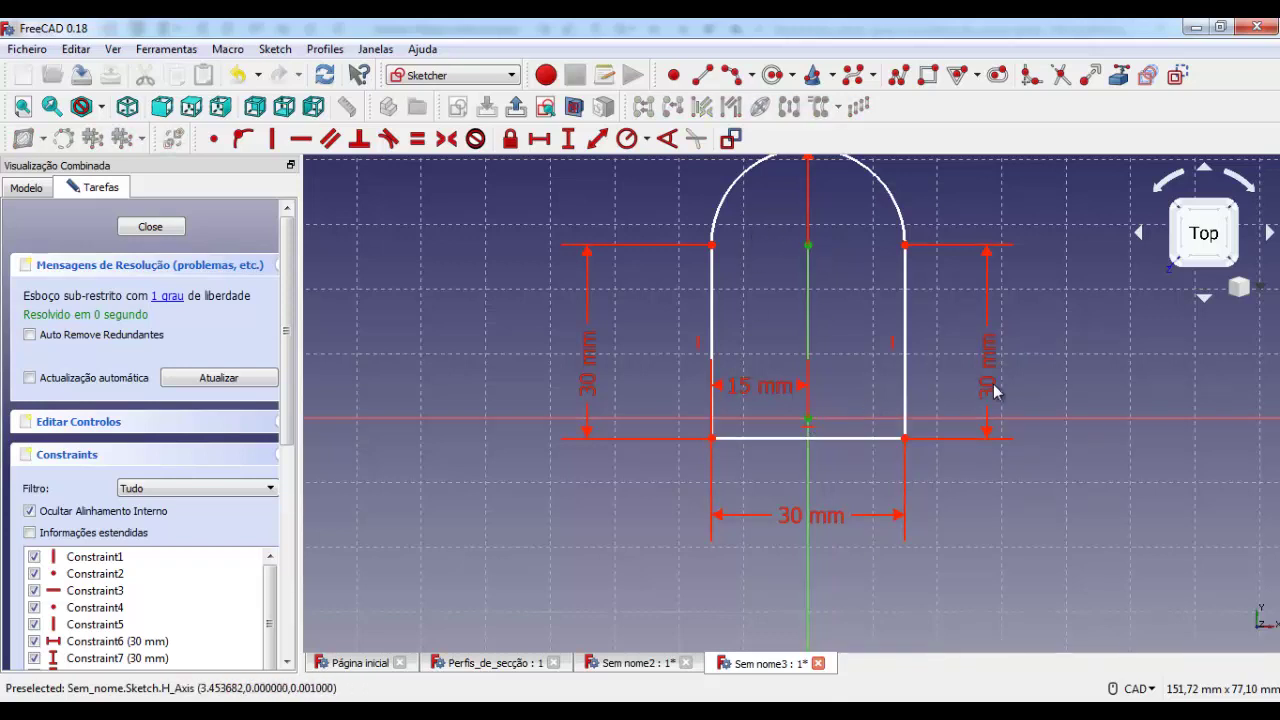
pyautogui.click(568, 138)
pyautogui.write('3')
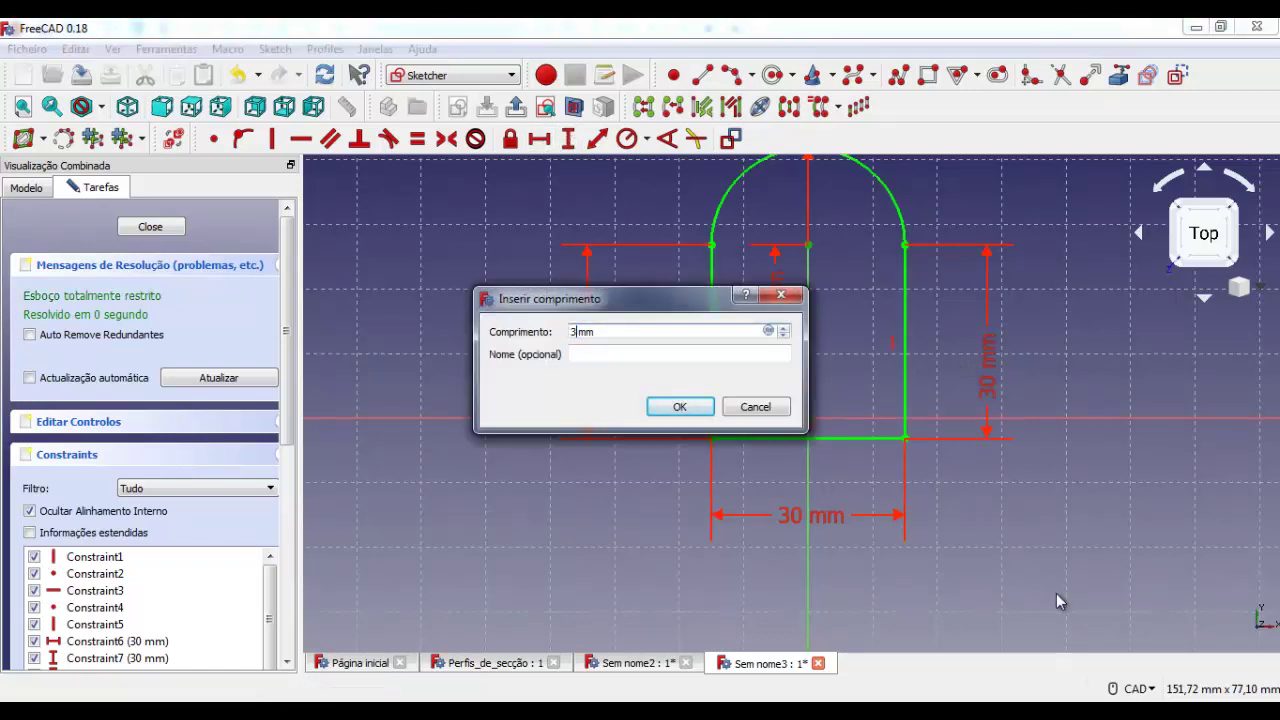
pyautogui.write('0')
pyautogui.press('Return')
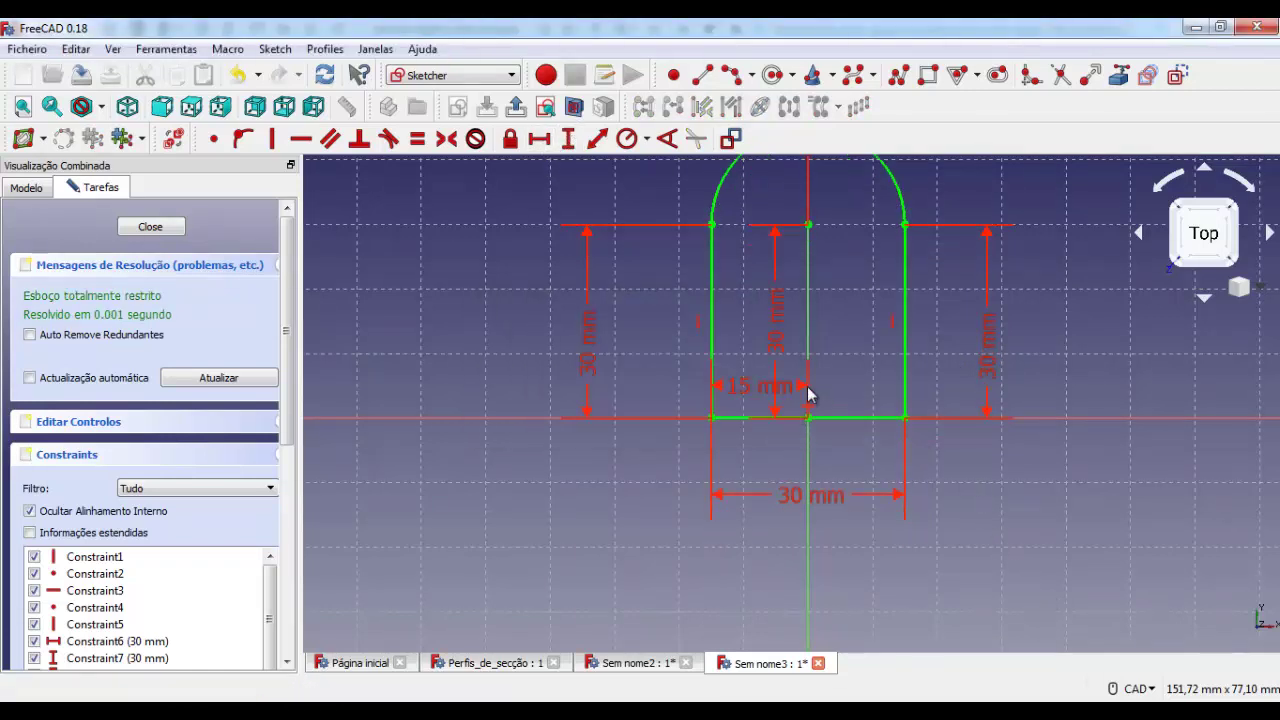
pyautogui.moveTo(779, 326); pyautogui.dragTo(660, 334)
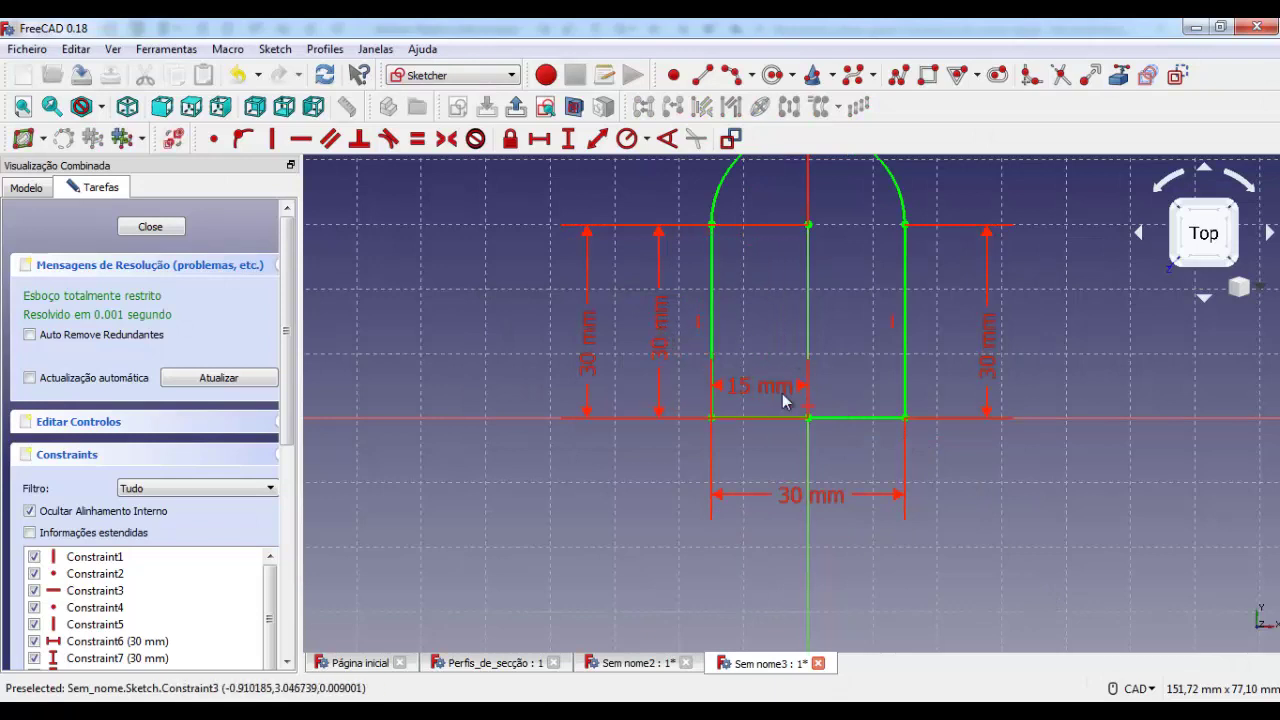
pyautogui.moveTo(783, 395); pyautogui.dragTo(641, 481)
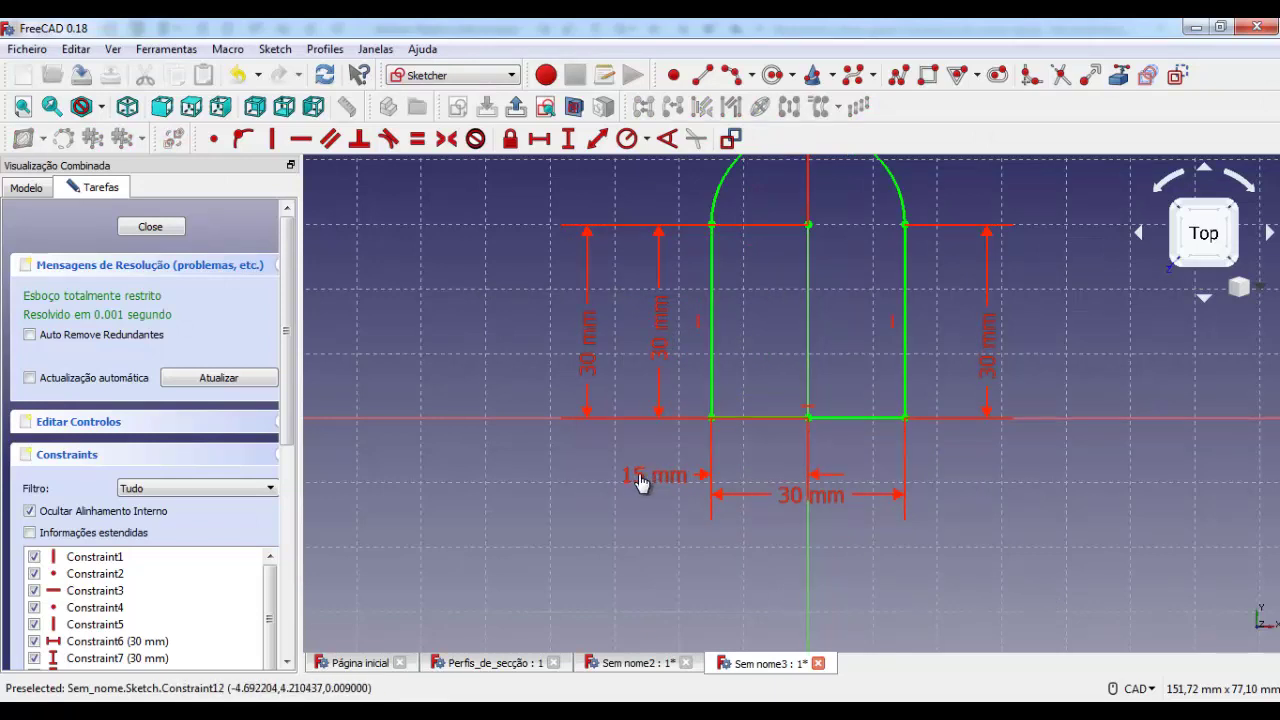
pyautogui.moveTo(1075, 546); pyautogui.dragTo(1055, 638, button='middle')
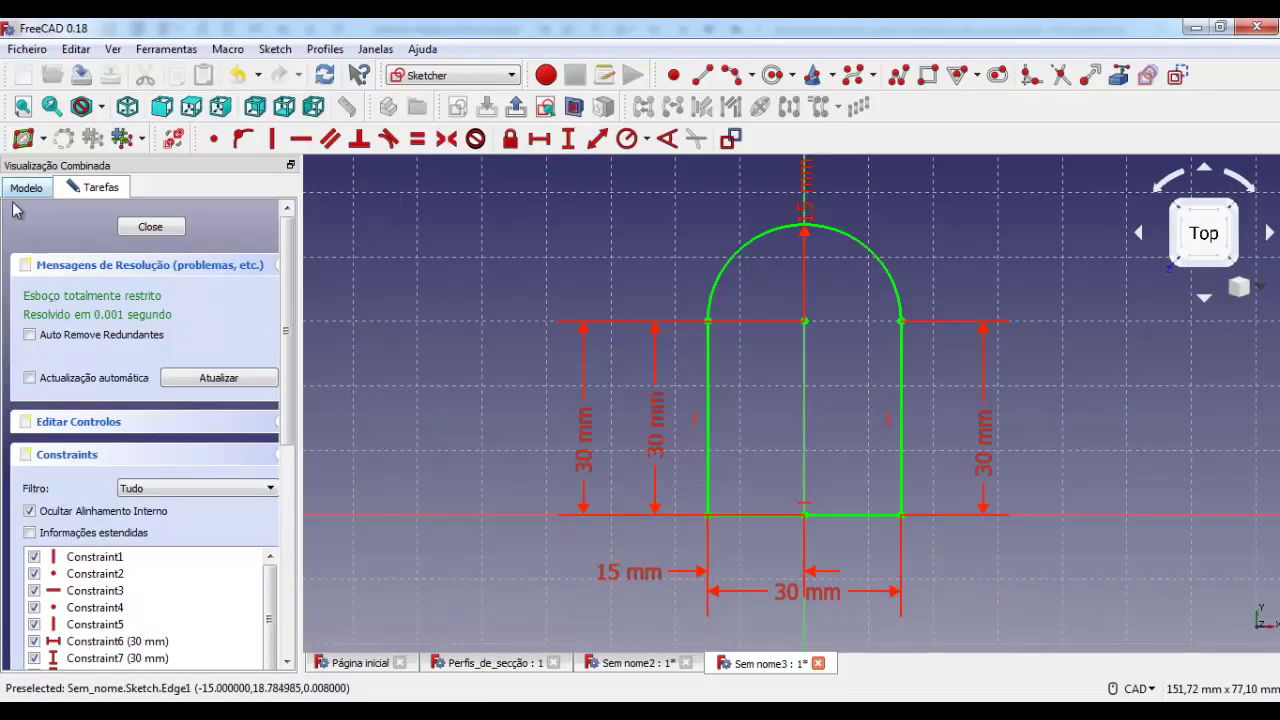
# Close the finished arch sketch and frame it in the view.
pyautogui.click(155, 228)
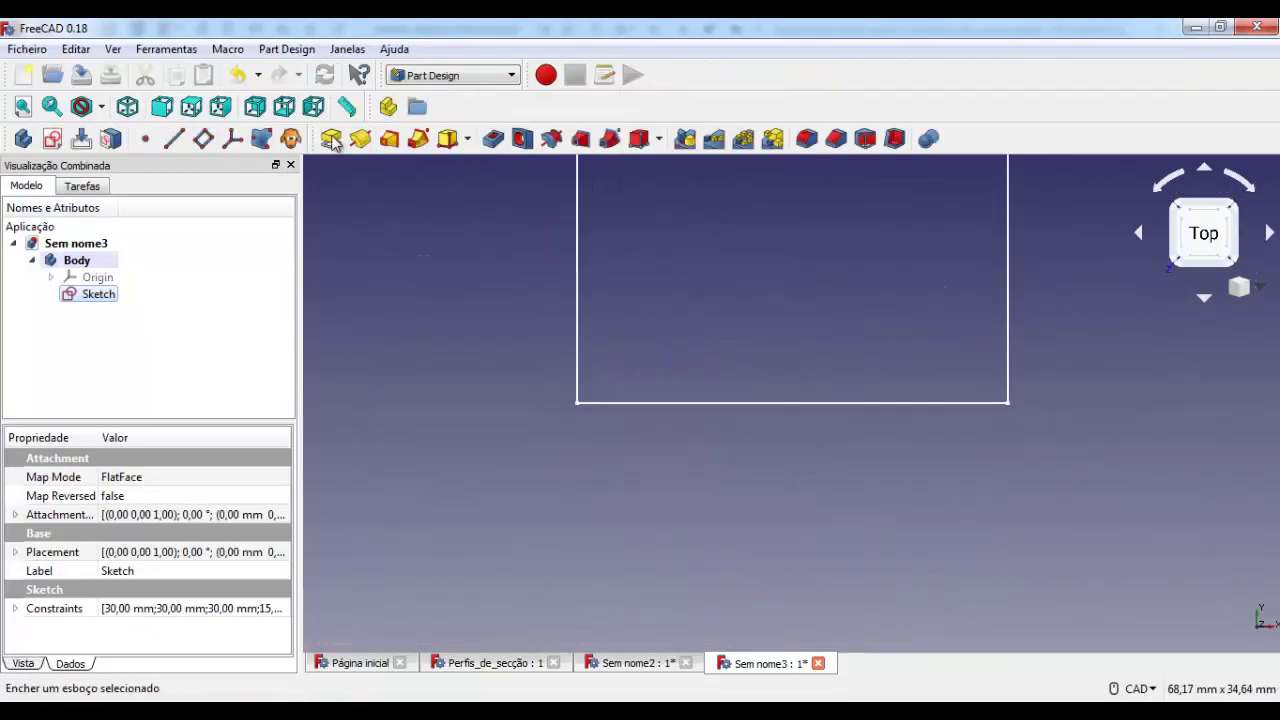
pyautogui.moveTo(422, 272); pyautogui.dragTo(455, 432, button='middle')
pyautogui.scroll(4, 455, 432)
pyautogui.scroll(2, 455, 432)
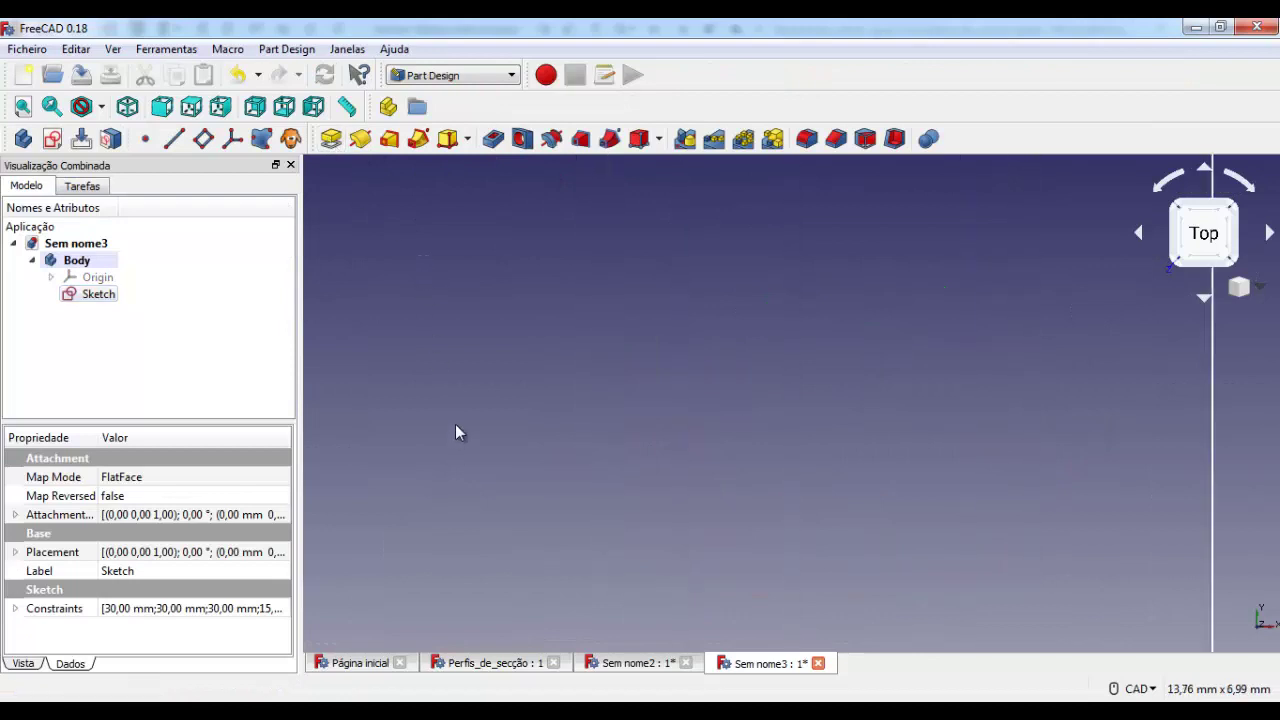
pyautogui.scroll(-6, 455, 432)
pyautogui.scroll(-6, 455, 432)
pyautogui.scroll(2, 455, 432)
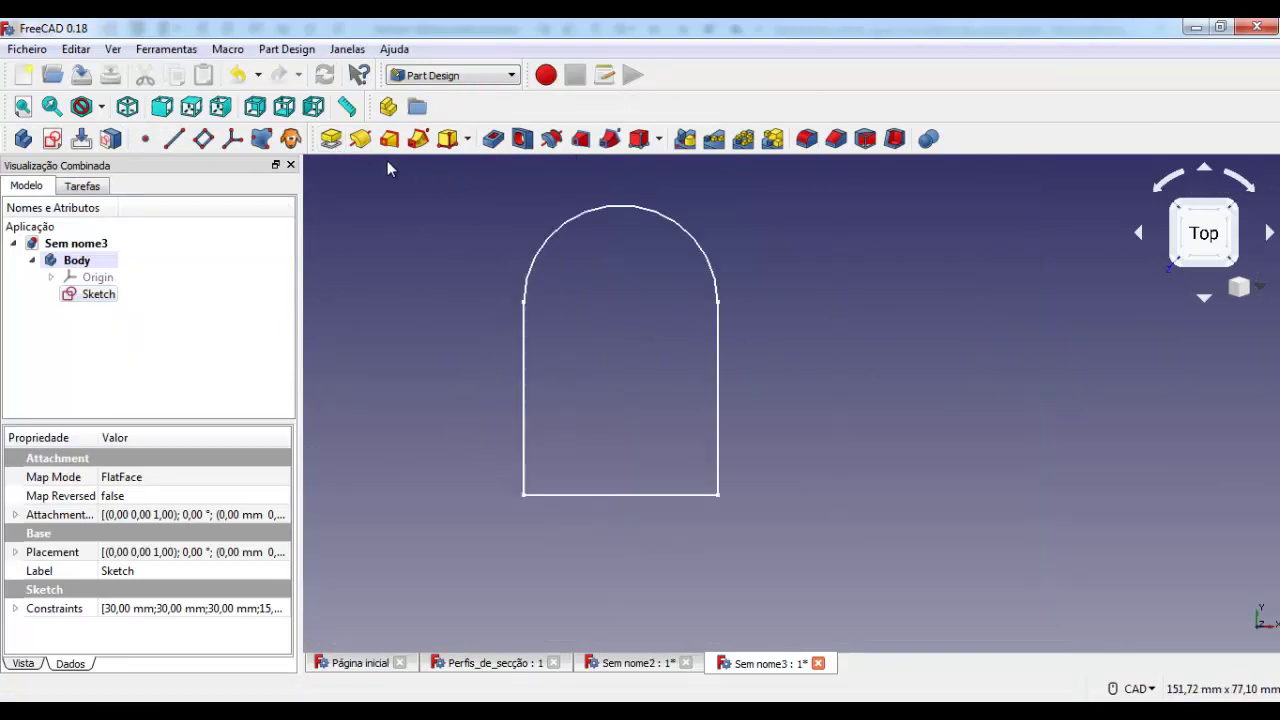
# Pad the arch sketch 10 mm and orbit the solid using Blender navigation.
pyautogui.click(331, 138)
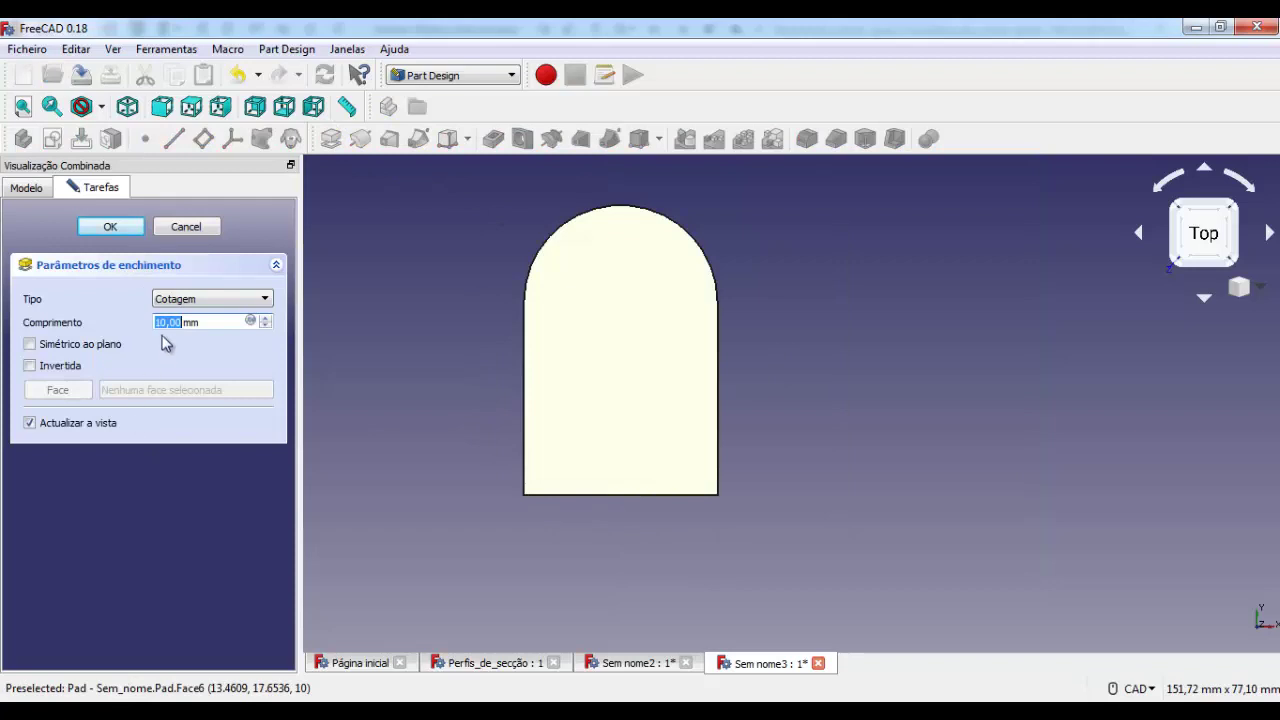
pyautogui.click(110, 227)
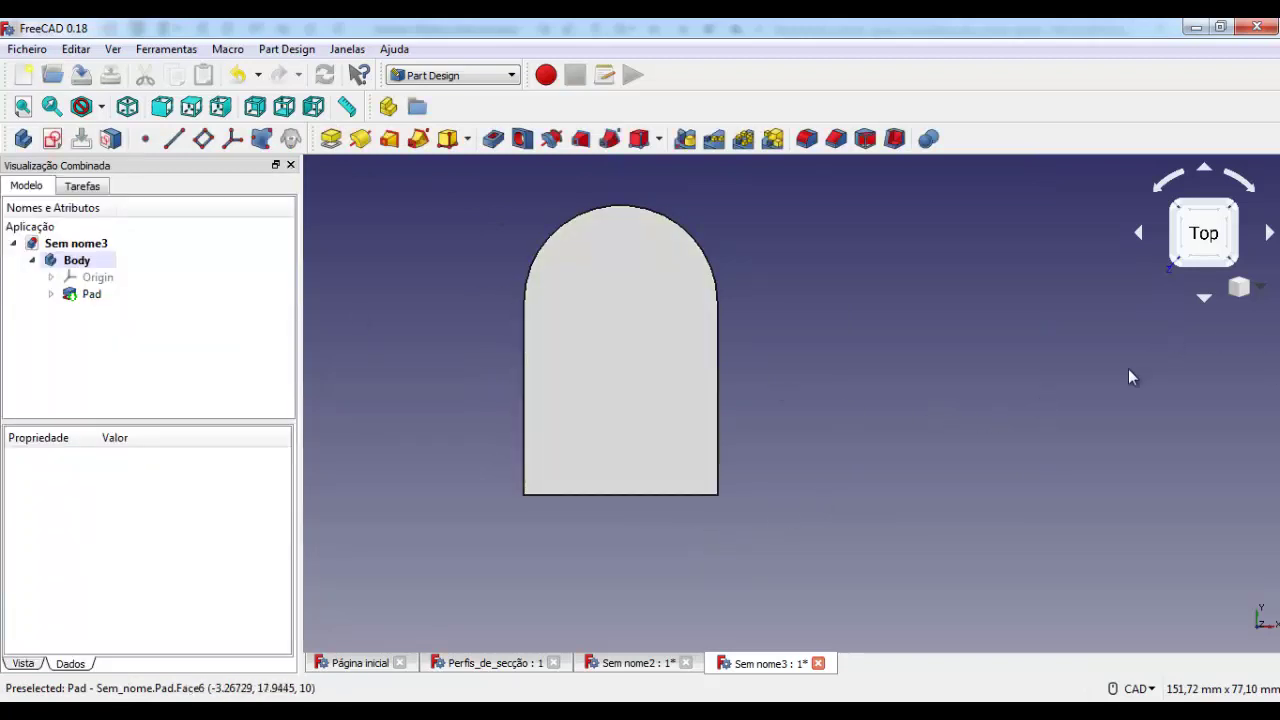
pyautogui.click(1158, 690)
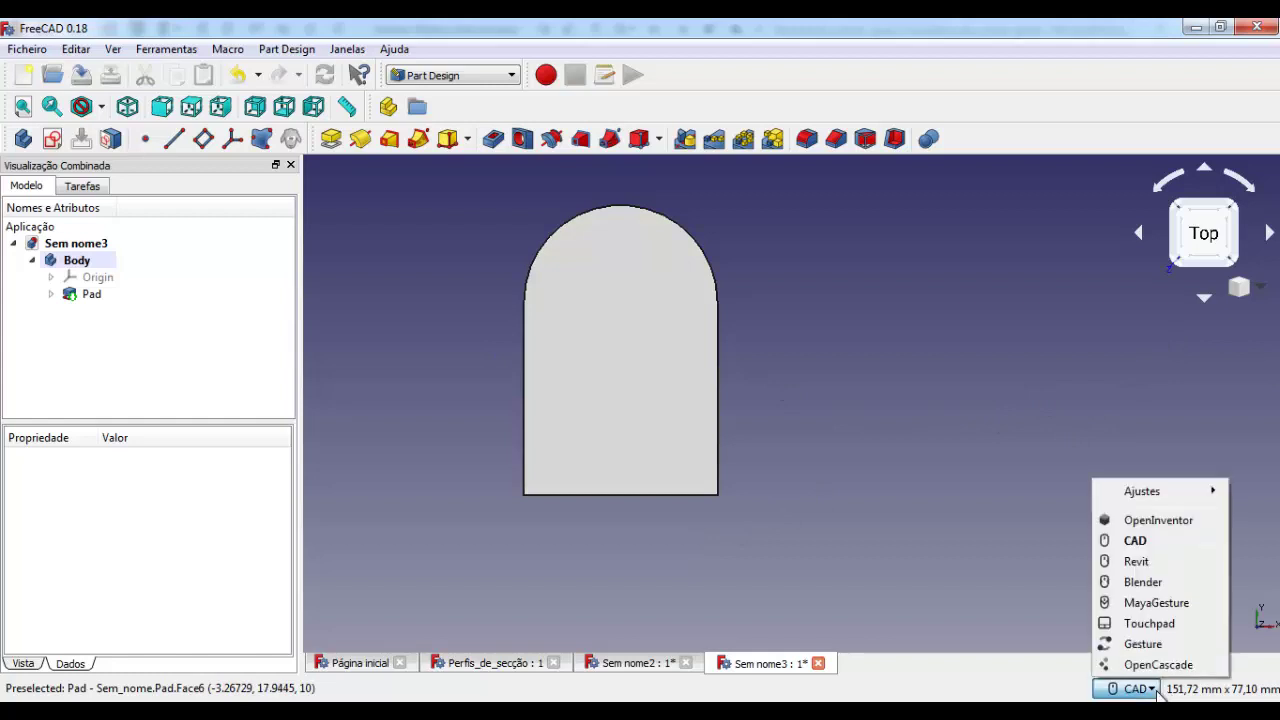
pyautogui.click(1160, 582)
pyautogui.moveTo(1070, 413); pyautogui.dragTo(990, 443, button='middle')
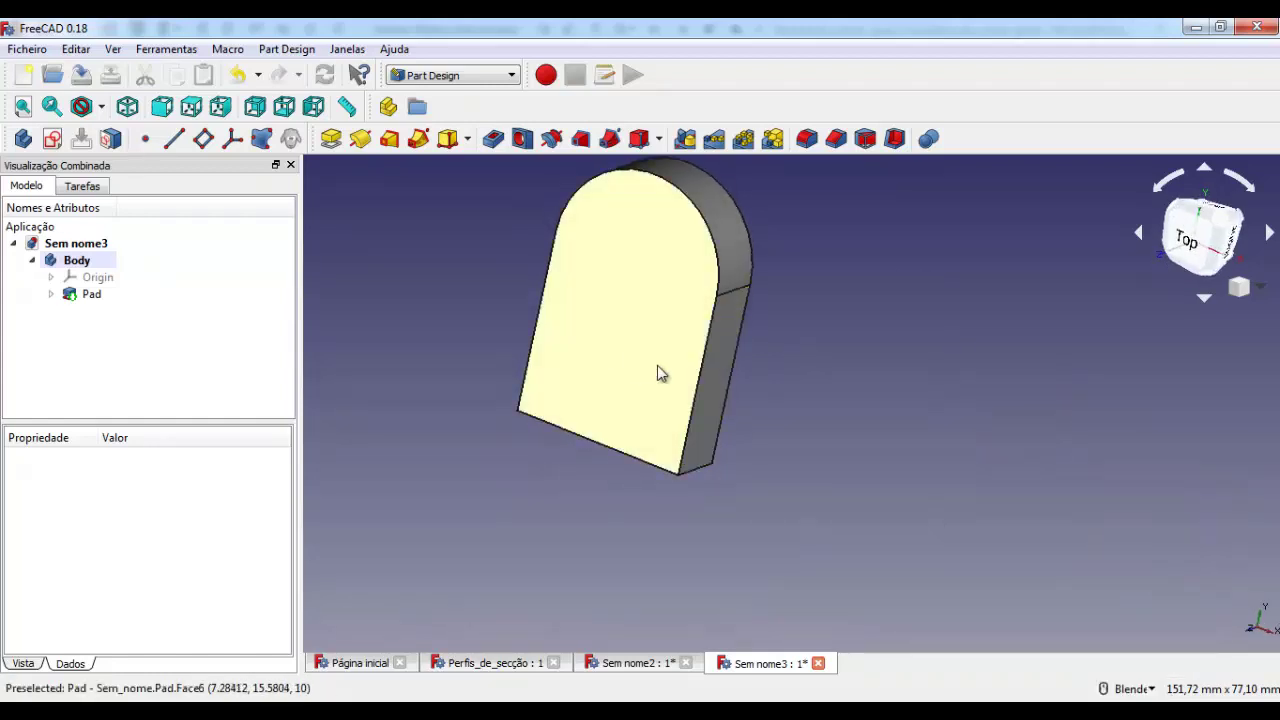
# Return to CAD navigation and select the pad's front face.
pyautogui.click(1152, 690)
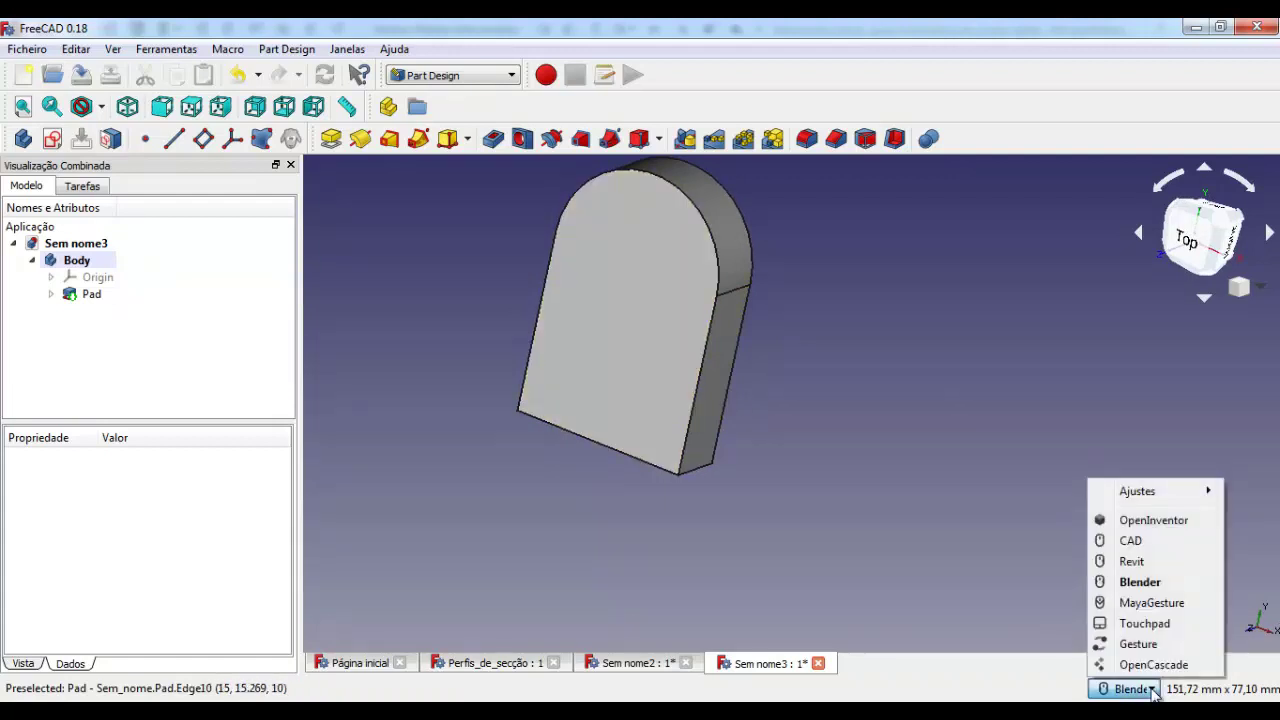
pyautogui.click(1160, 540)
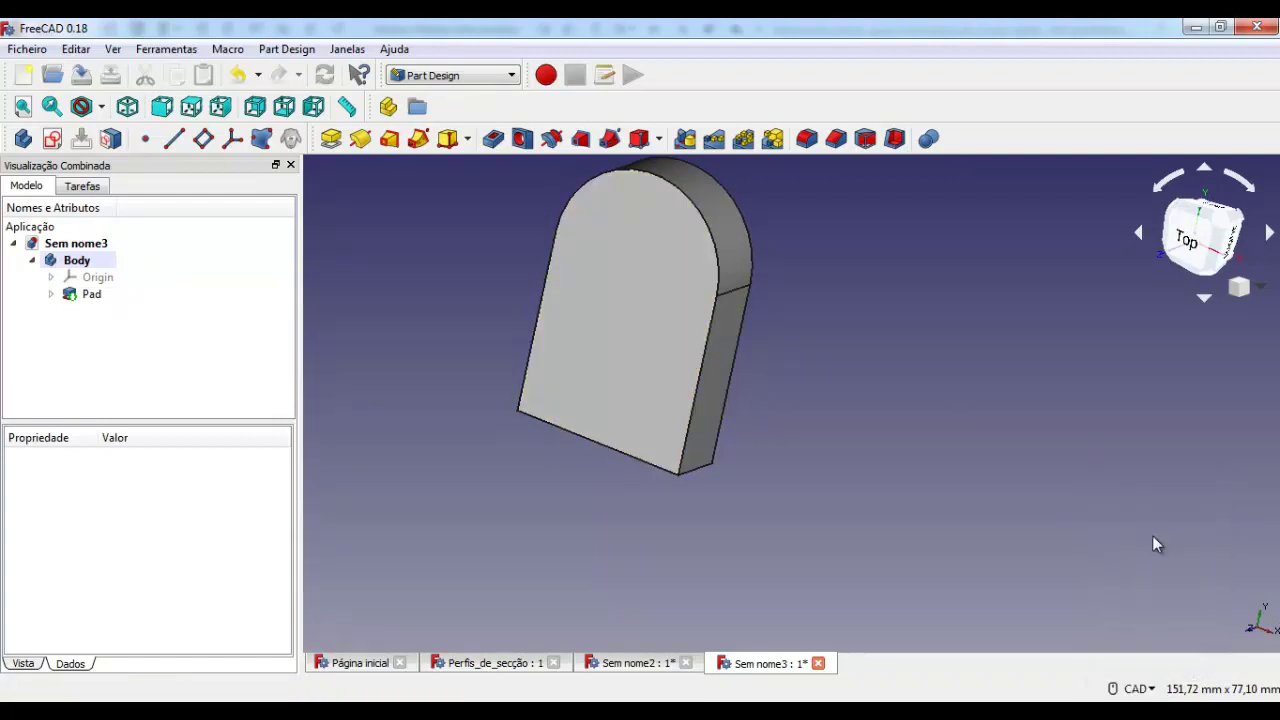
pyautogui.click(657, 374)
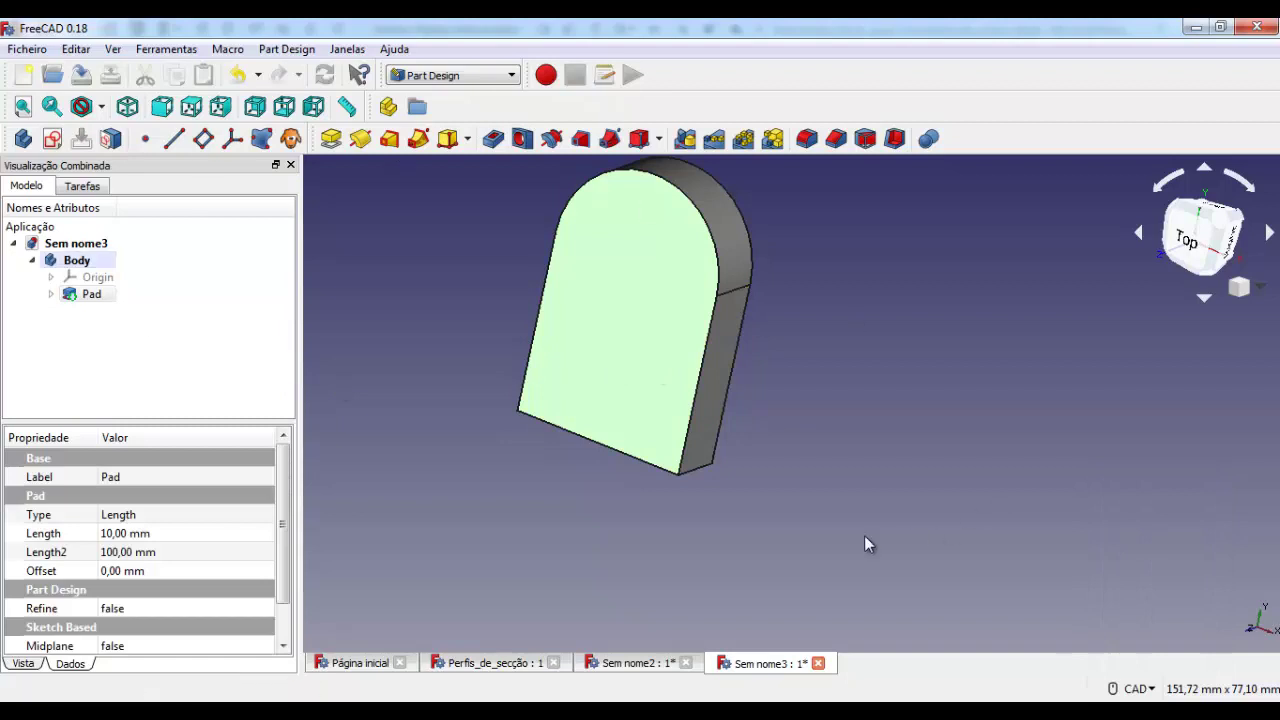
# Start a sketch on the selected face and draw a rectangle beside the pad.
pyautogui.click(52, 138)
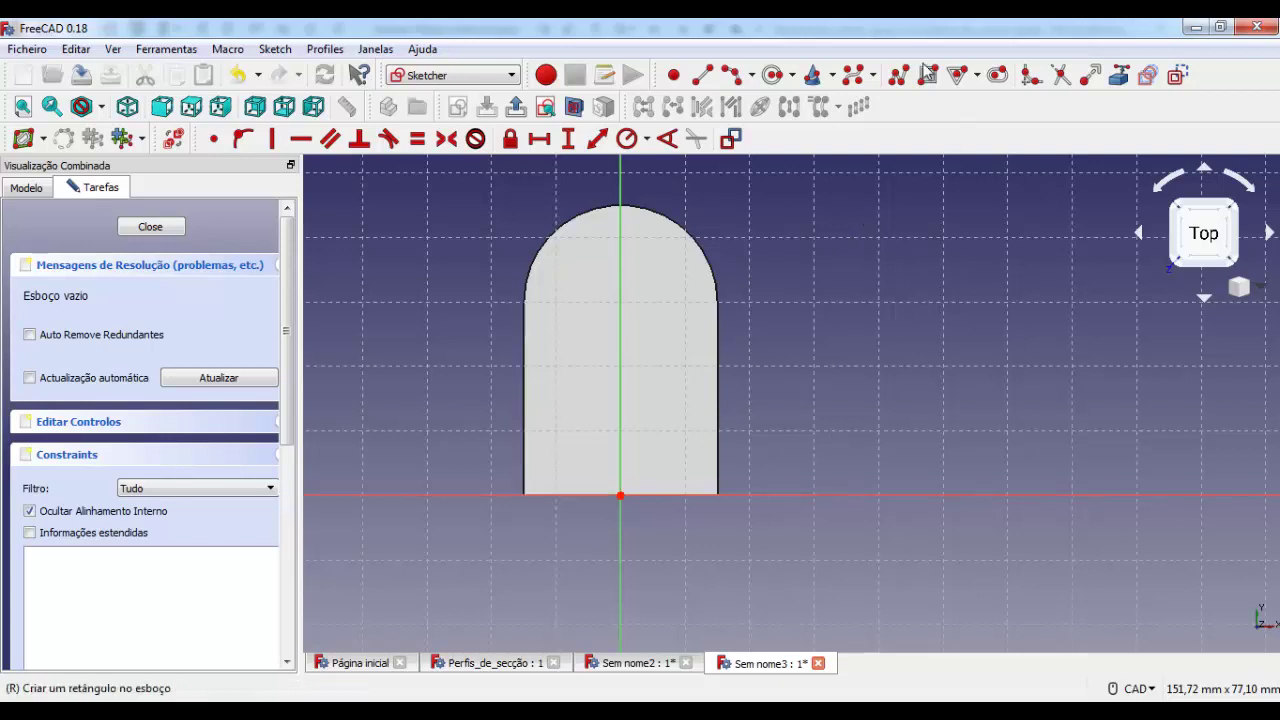
pyautogui.click(928, 75)
pyautogui.click(827, 367)
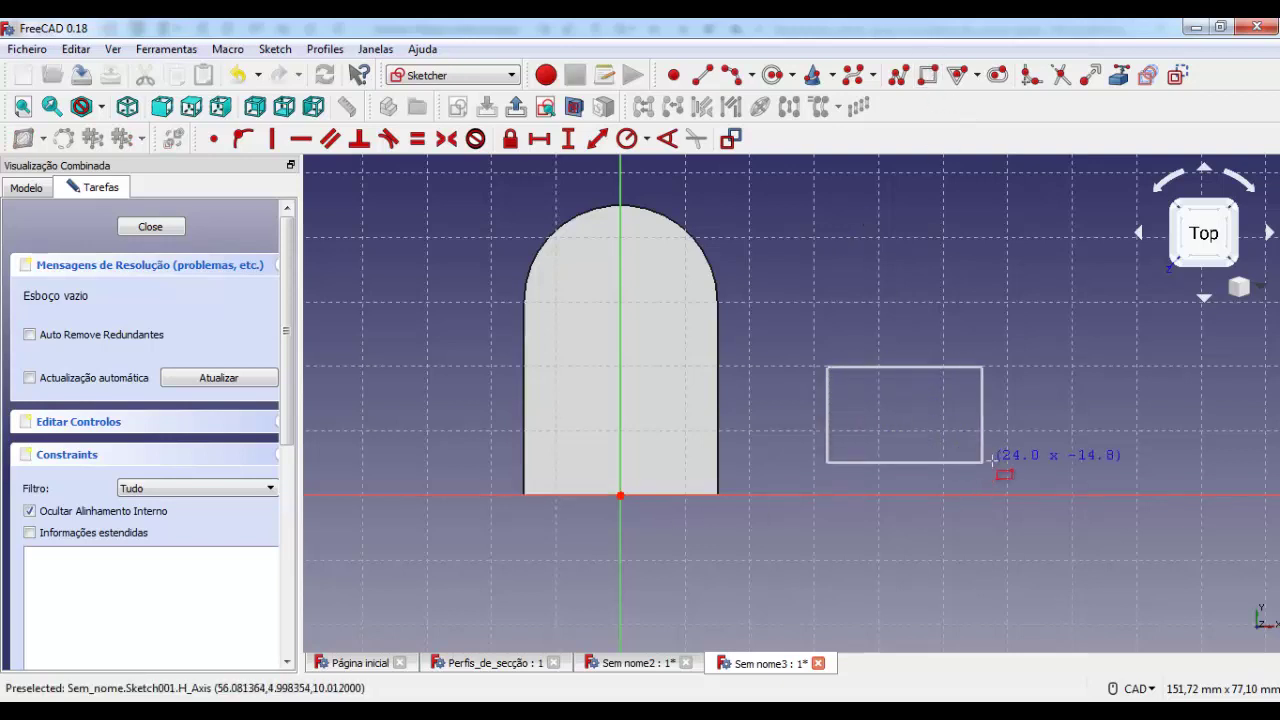
pyautogui.click(999, 482)
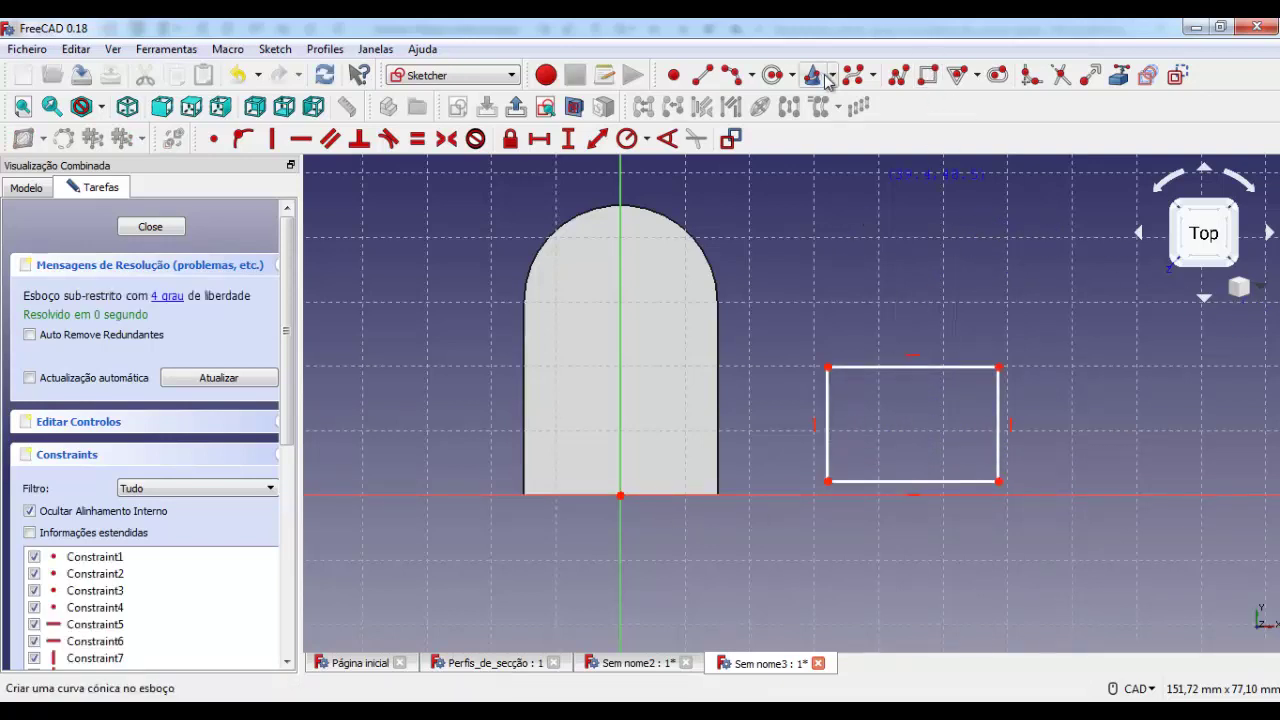
# Constrain the rectangle to 18 mm high and 30 mm wide.
pyautogui.click(1001, 412)
pyautogui.click(567, 138)
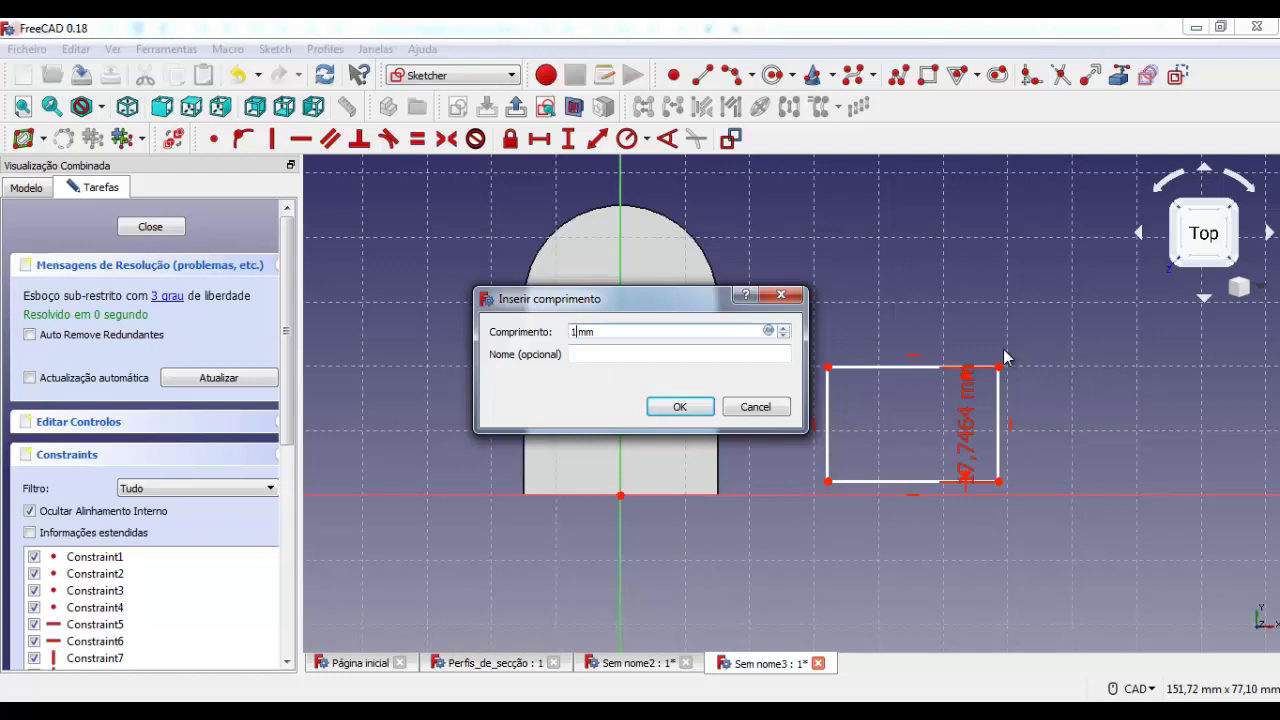
pyautogui.write('1')
pyautogui.press('Return')
pyautogui.moveTo(968, 440); pyautogui.dragTo(1143, 447)
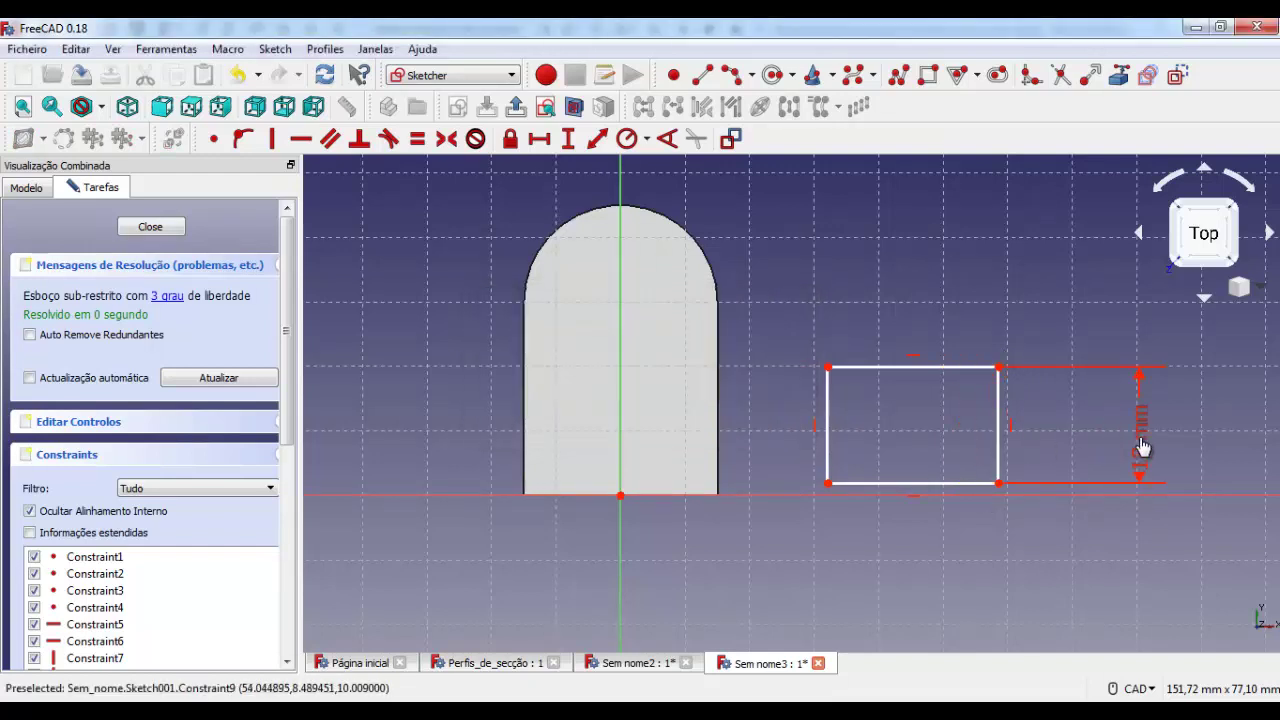
pyautogui.click(914, 484)
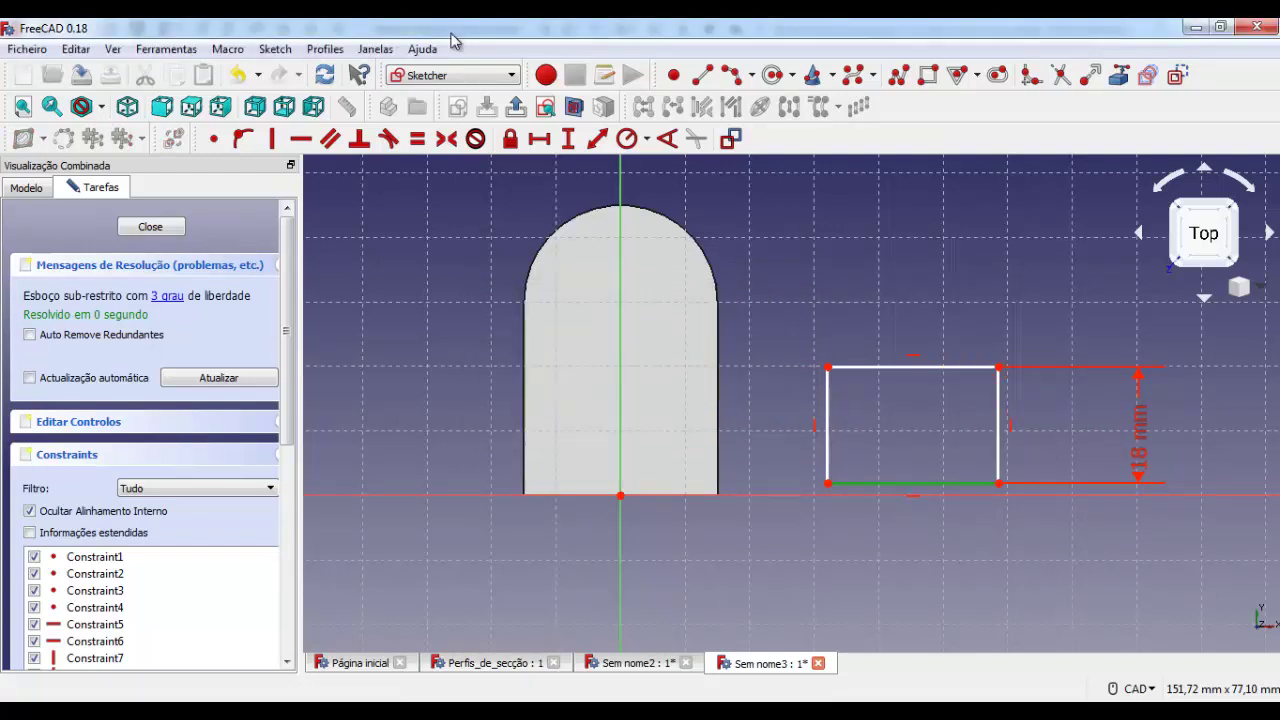
pyautogui.click(540, 139)
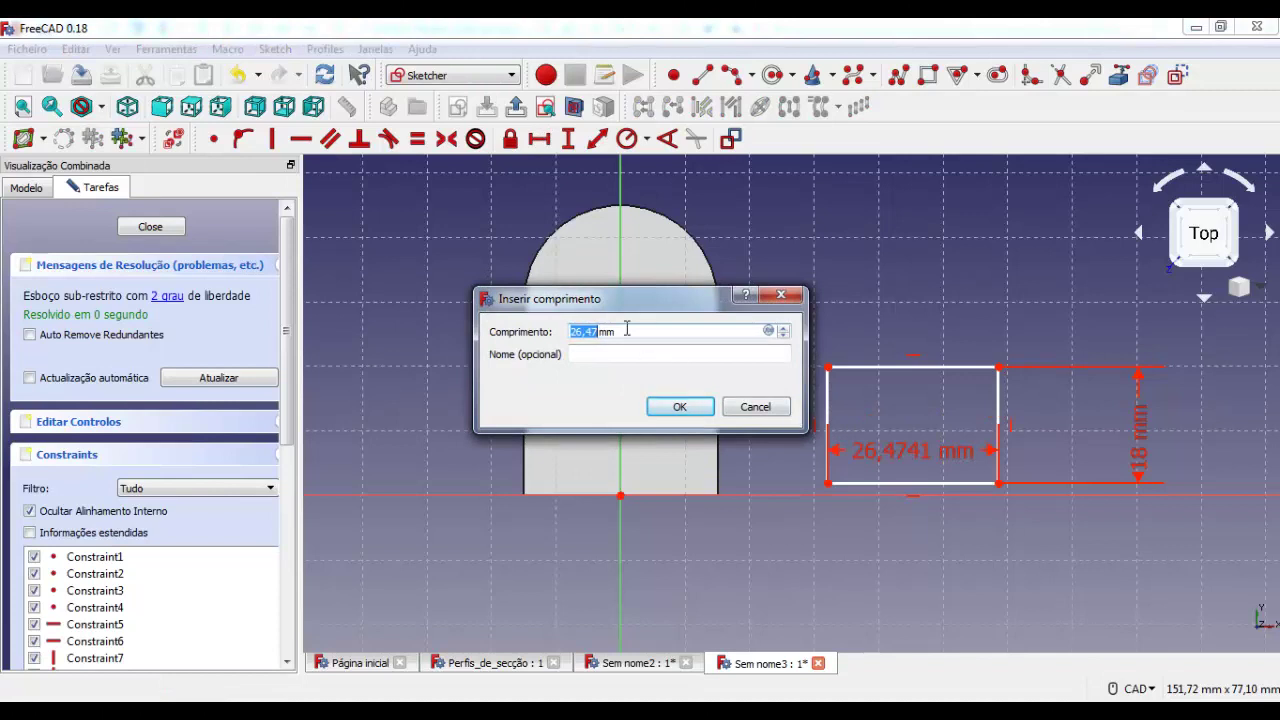
pyautogui.write('0')
pyautogui.press('Return')
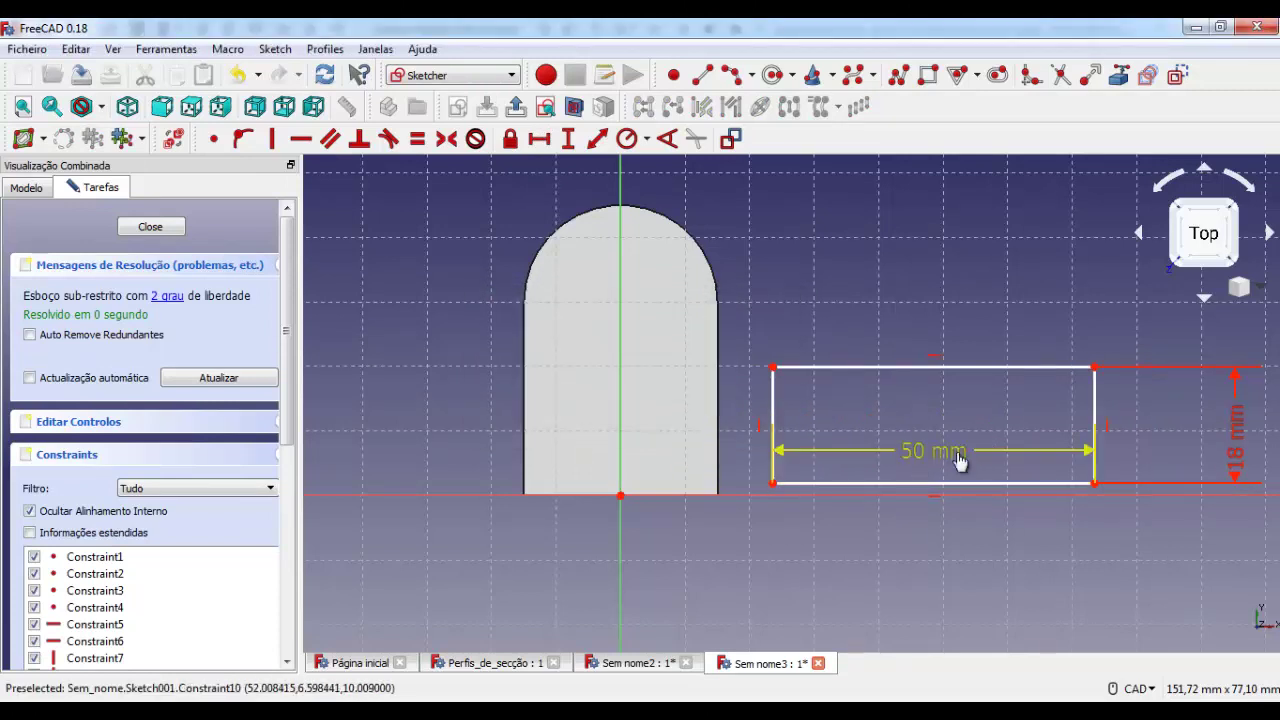
pyautogui.doubleClick(920, 451)
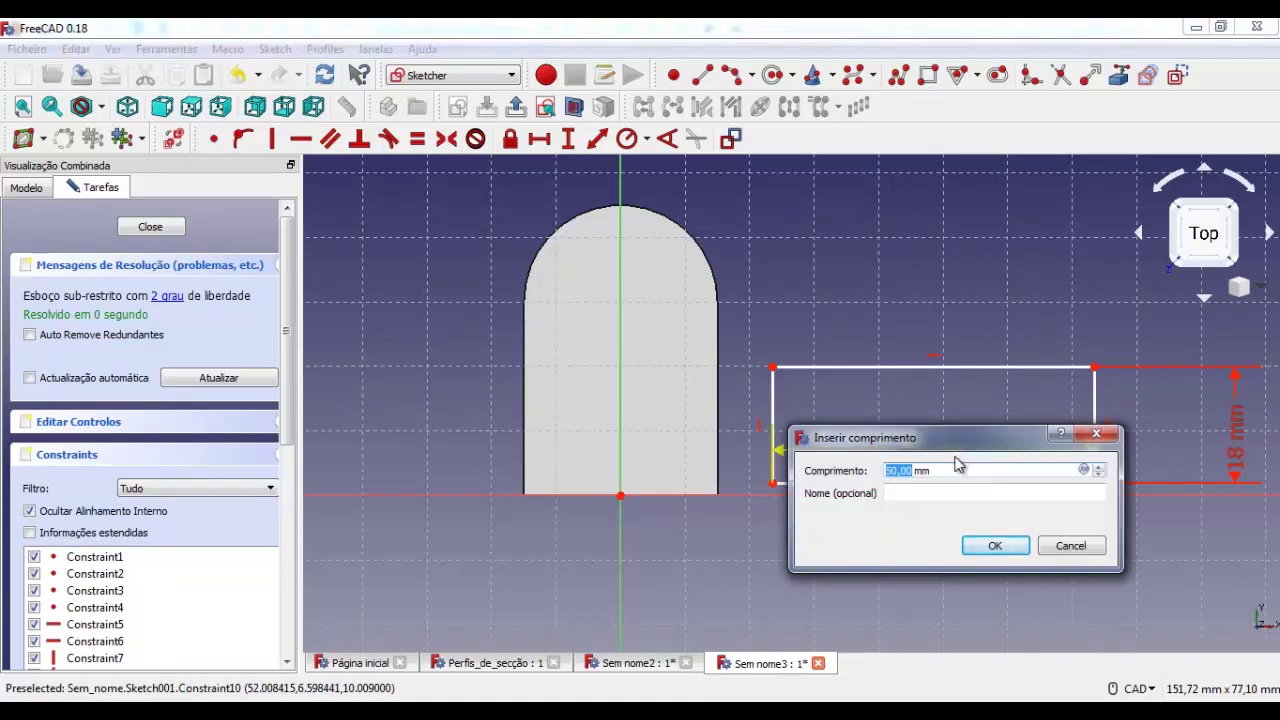
pyautogui.press('Return')
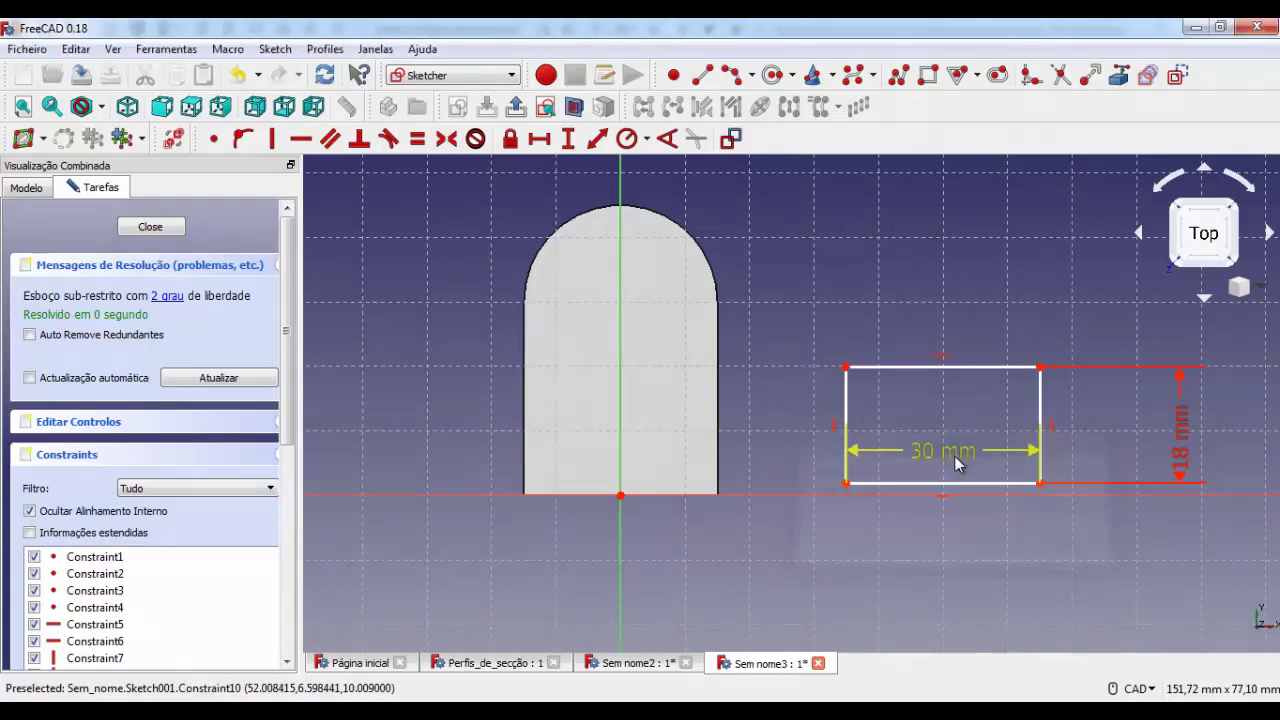
# Slide the rectangle onto the arch's base, its corner 15 mm horizontally from the origin.
pyautogui.moveTo(1008, 494); pyautogui.dragTo(687, 503)
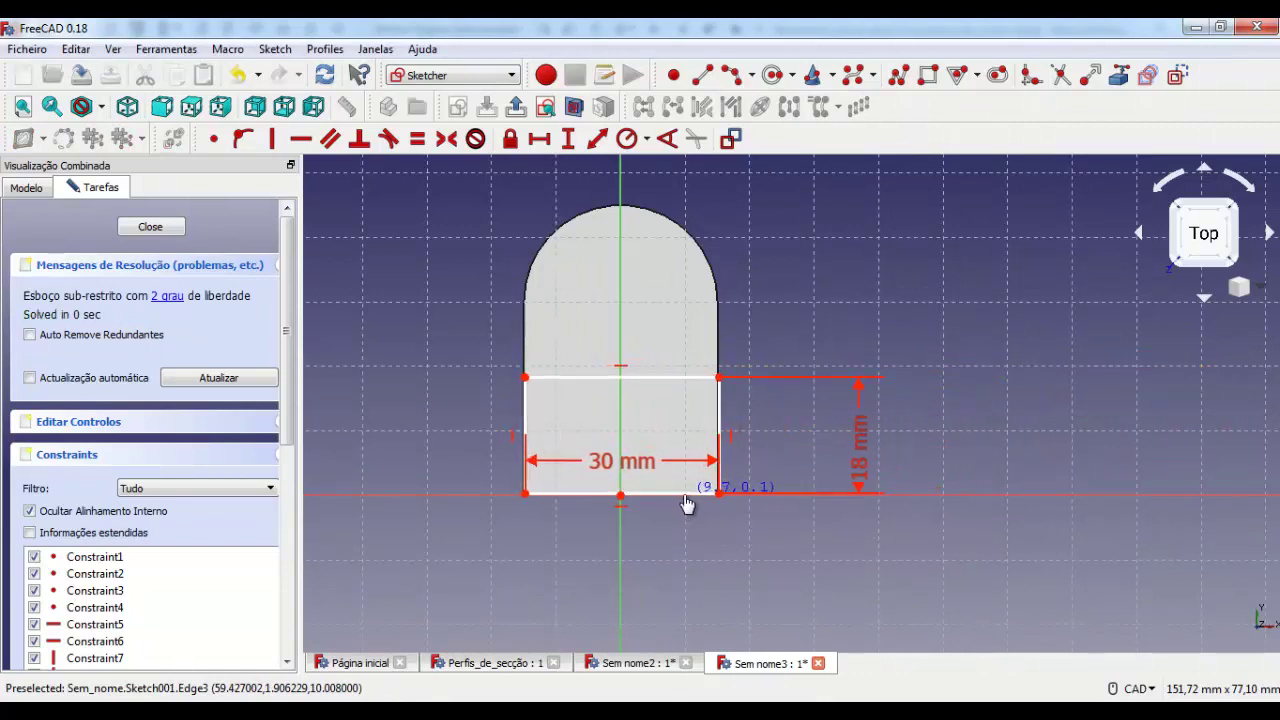
pyautogui.click(621, 496)
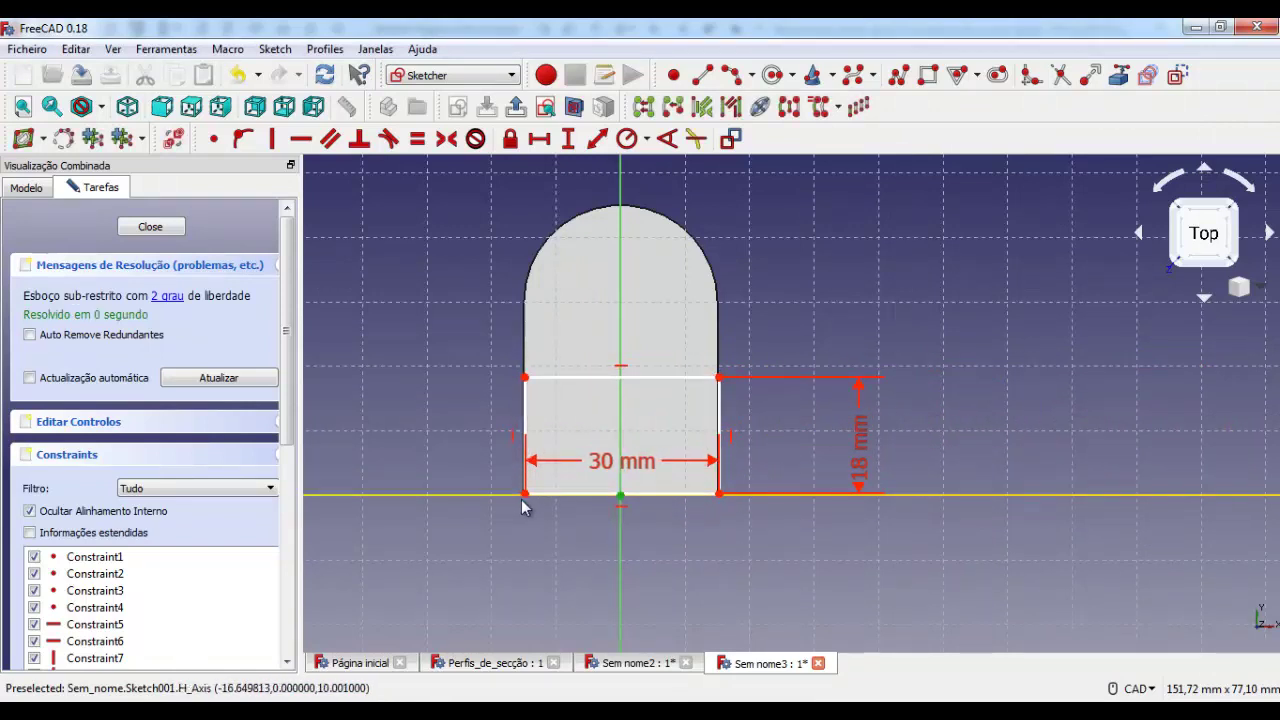
pyautogui.click(525, 493)
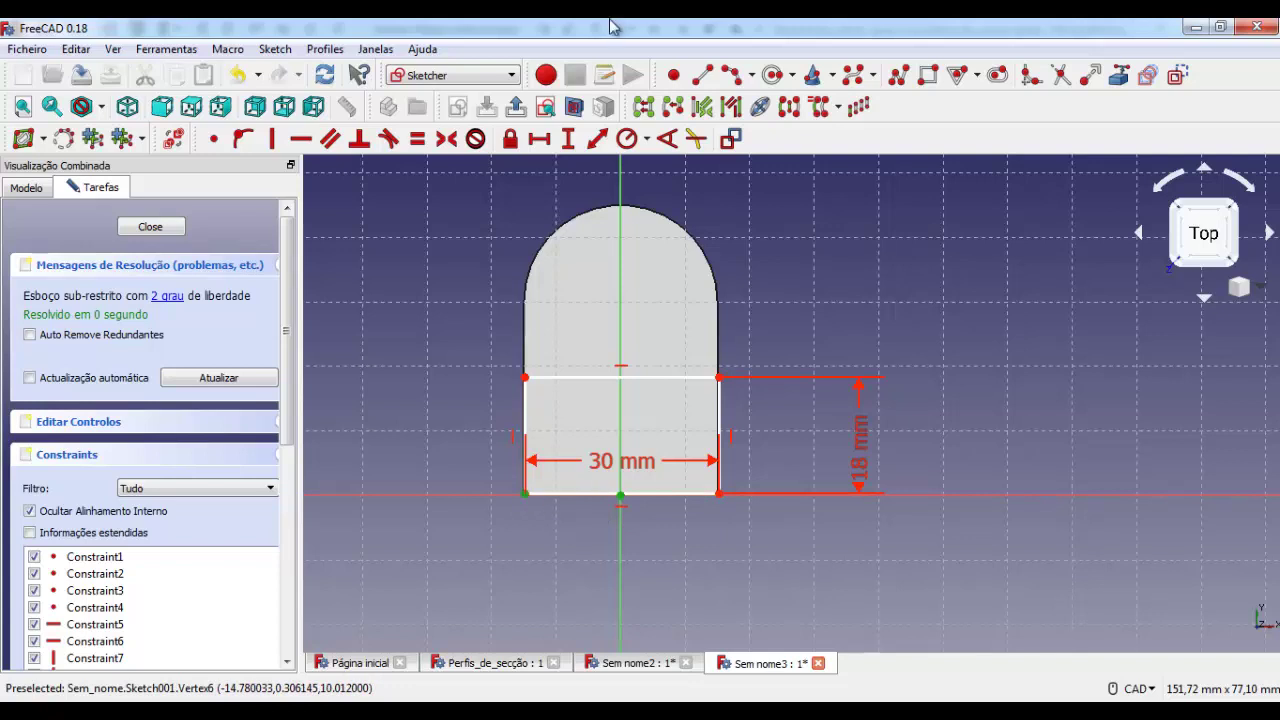
pyautogui.click(539, 138)
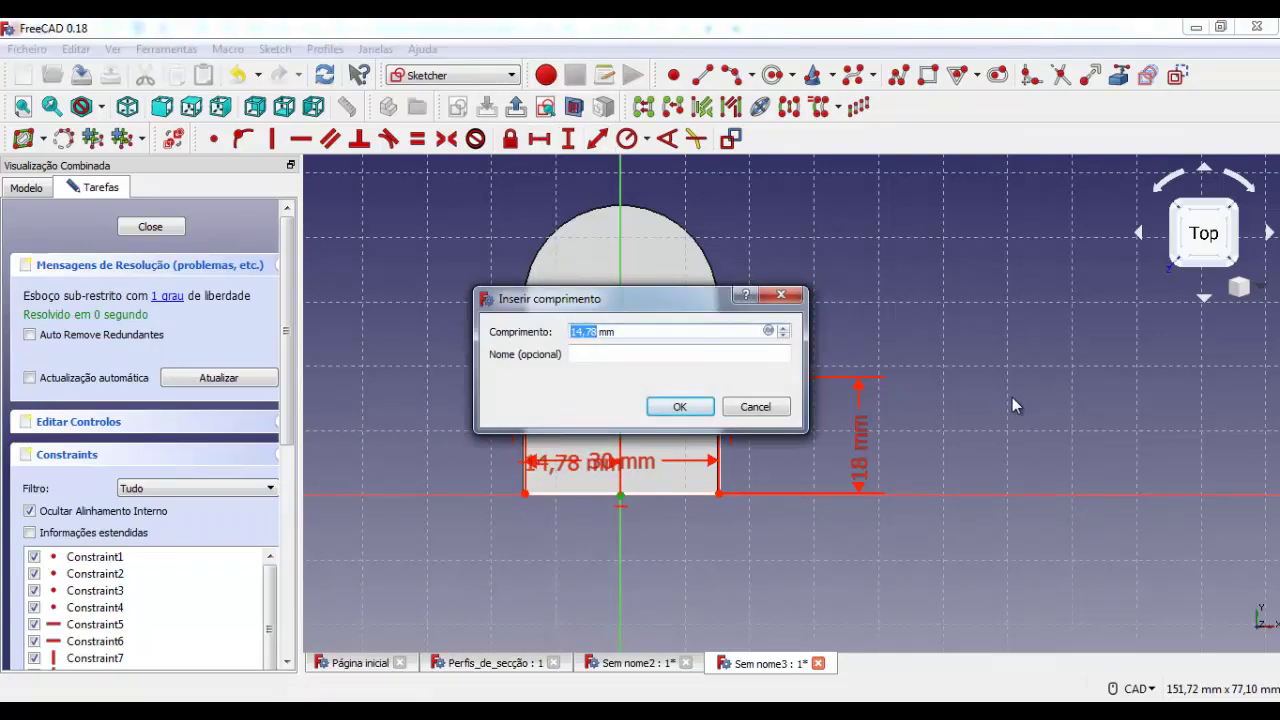
pyautogui.write('5')
pyautogui.press('Return')
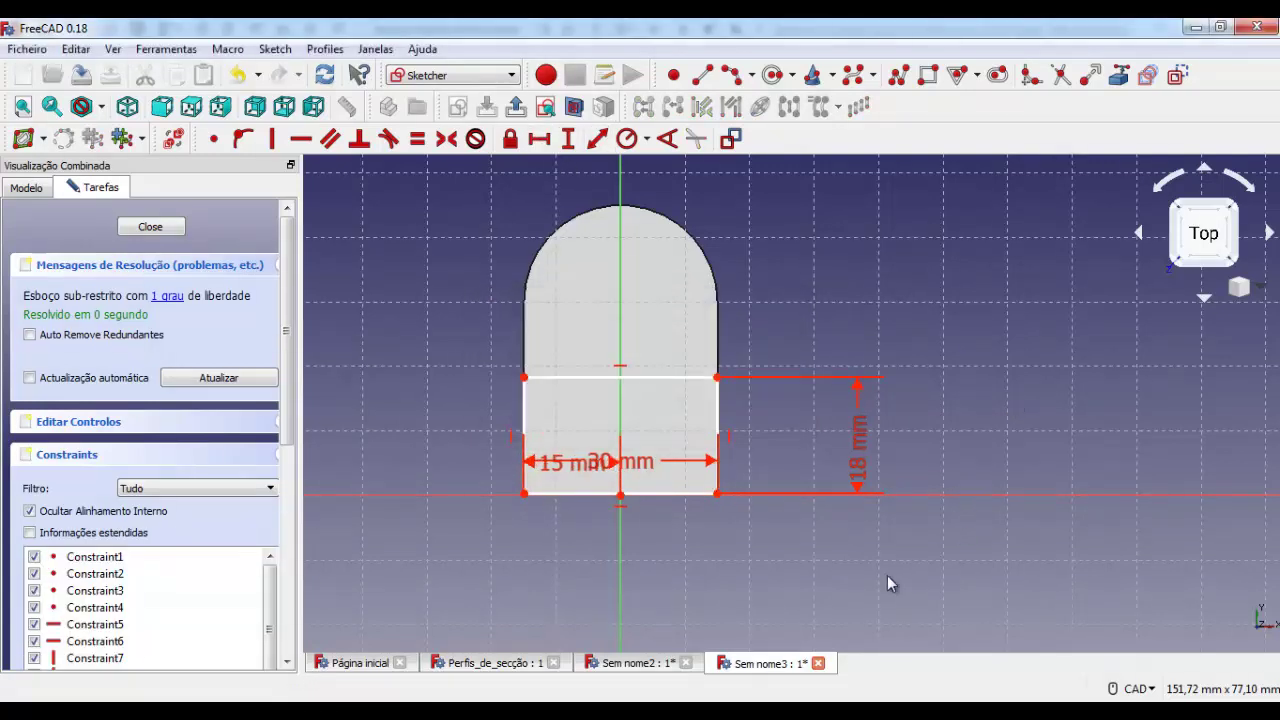
pyautogui.moveTo(588, 468); pyautogui.dragTo(583, 605)
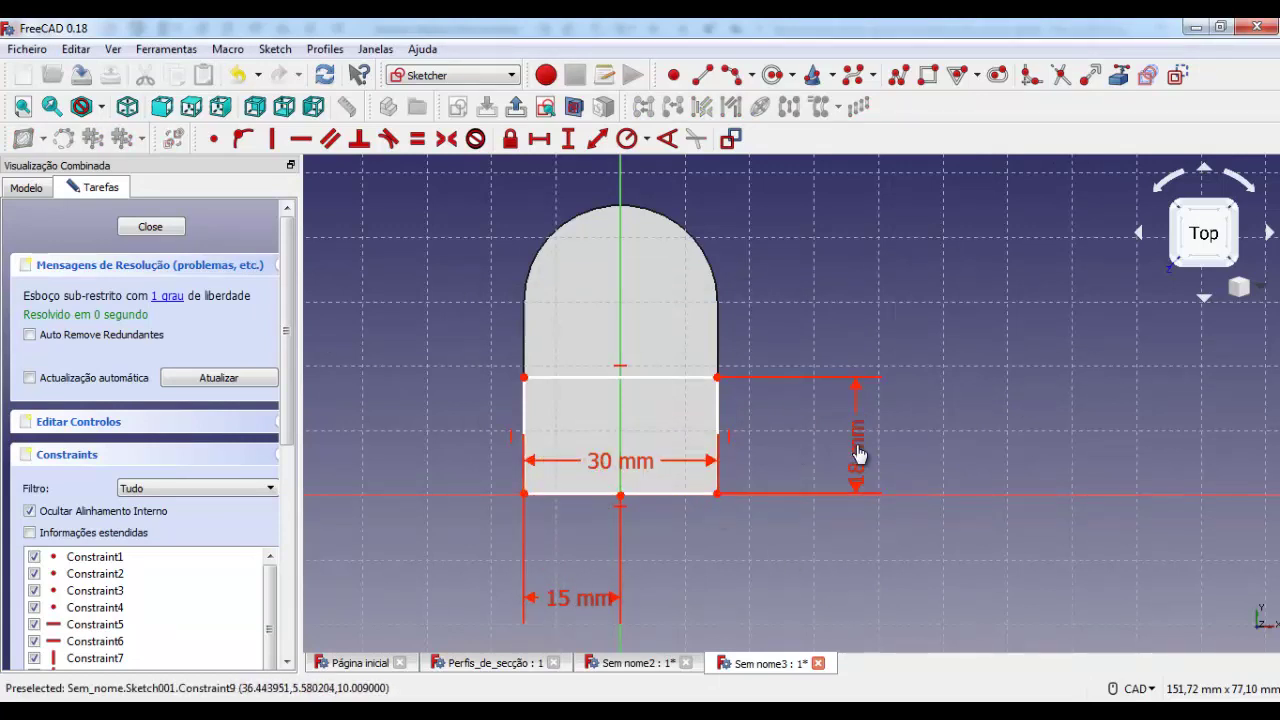
# Add an 18 mm vertical distance from the origin, tidy the dimensions and close the sketch.
pyautogui.click(716, 378)
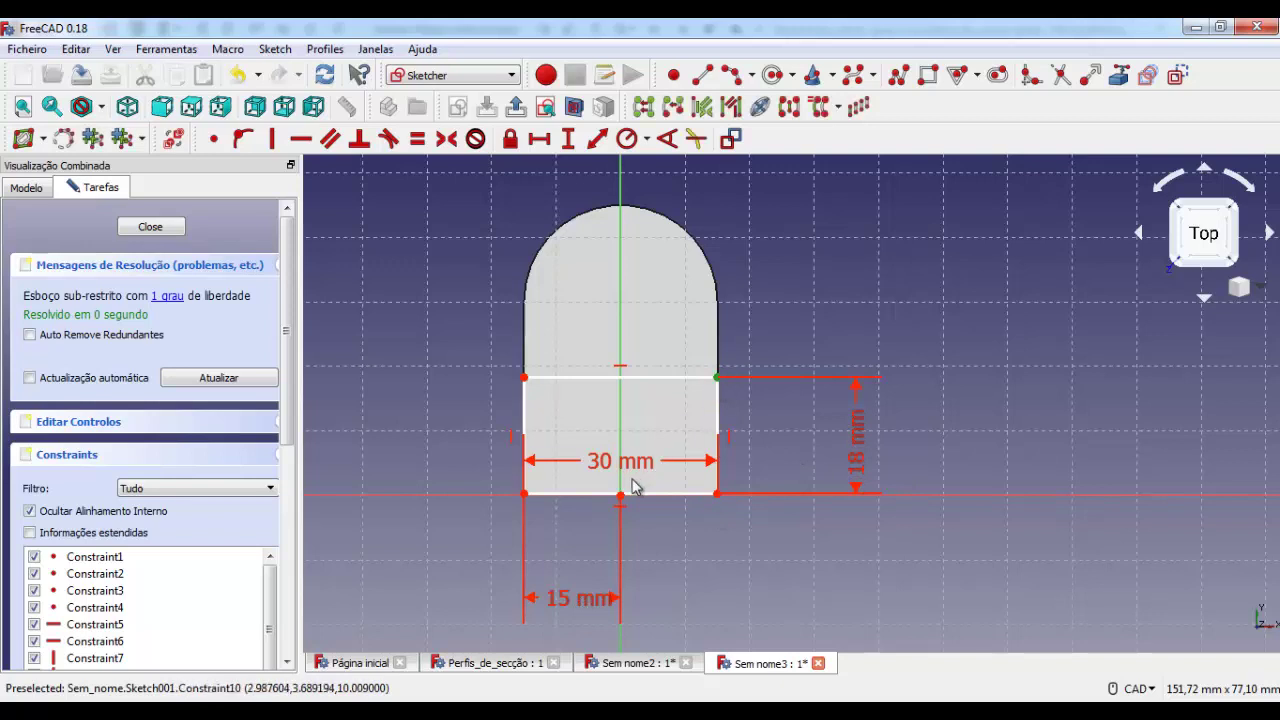
pyautogui.click(620, 497)
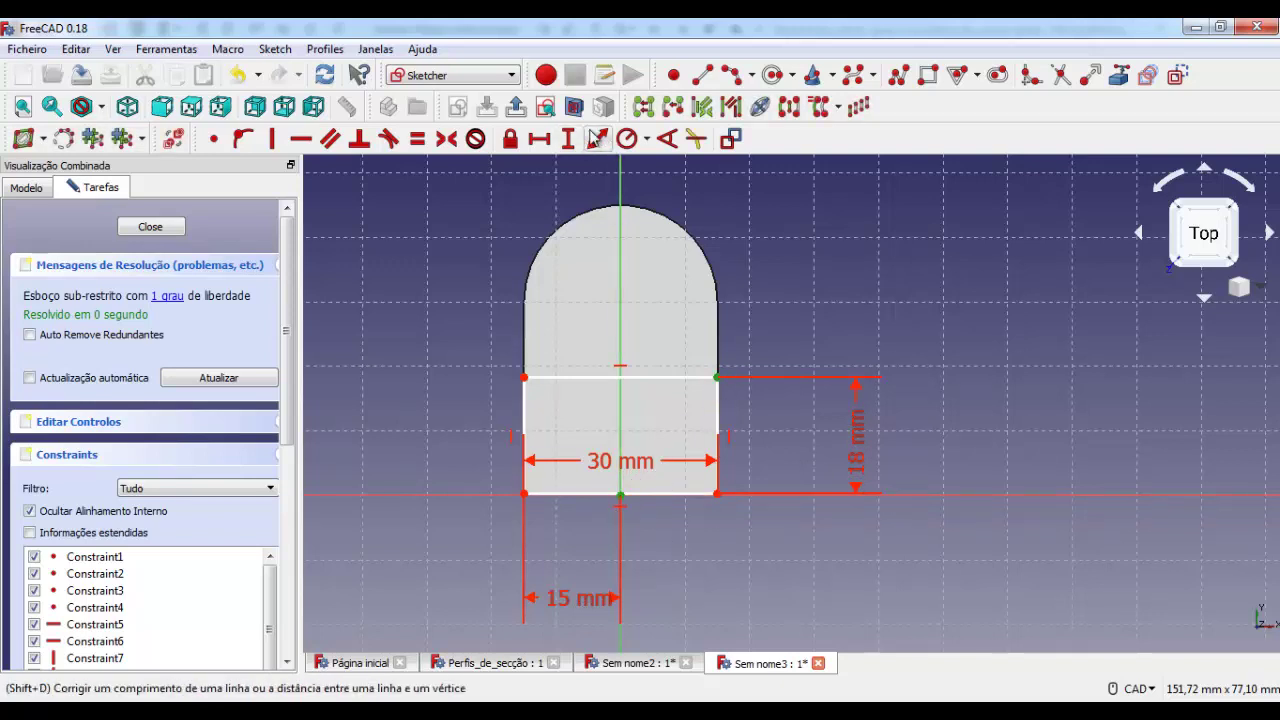
pyautogui.click(568, 138)
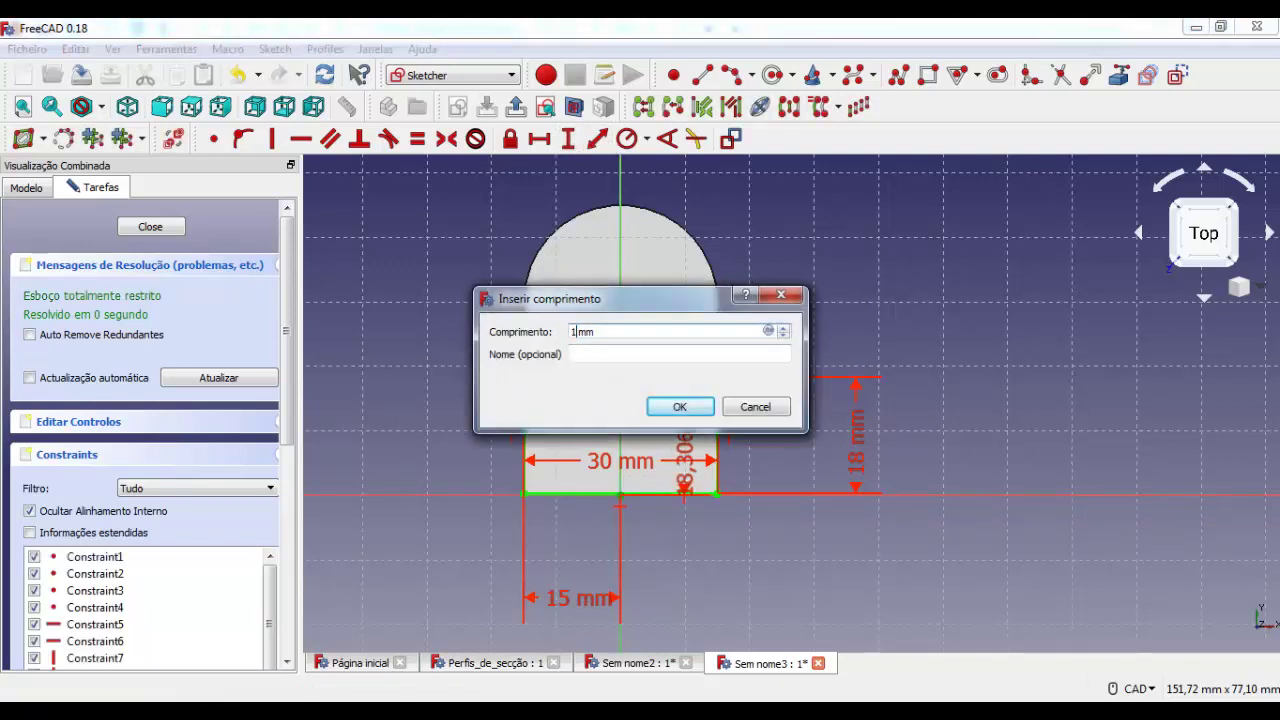
pyautogui.press('Return')
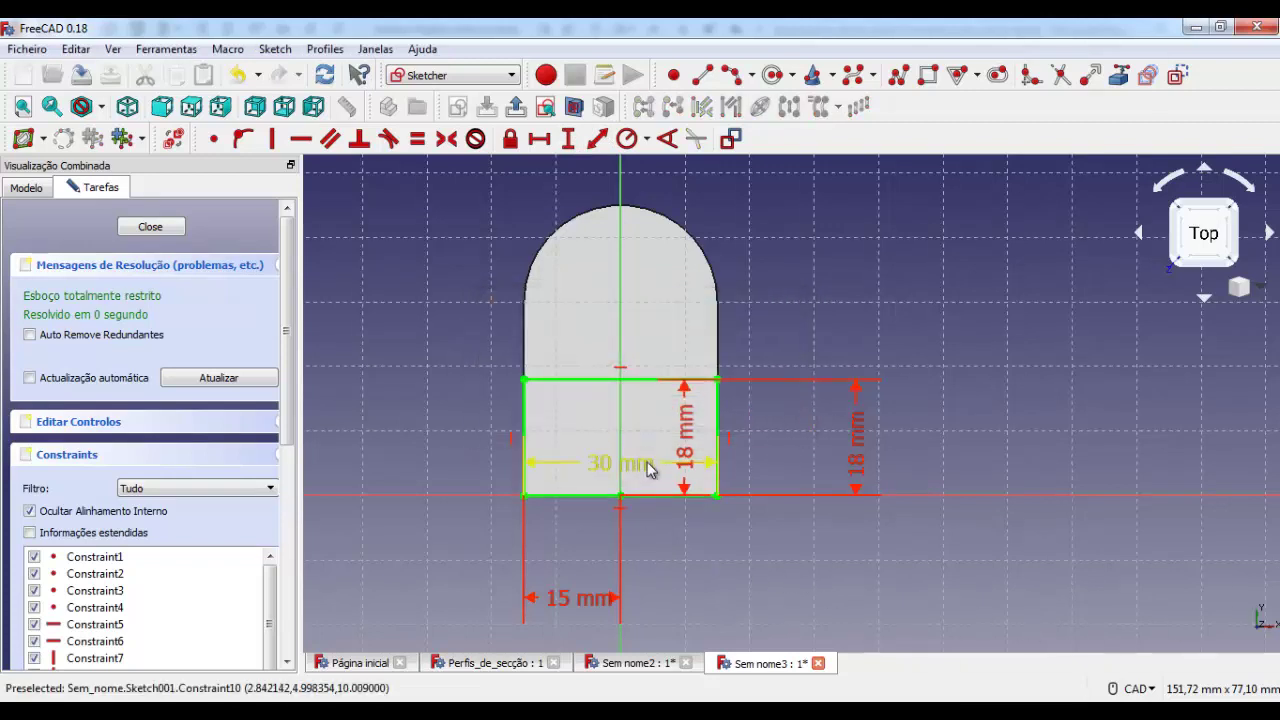
pyautogui.moveTo(685, 452); pyautogui.dragTo(797, 452)
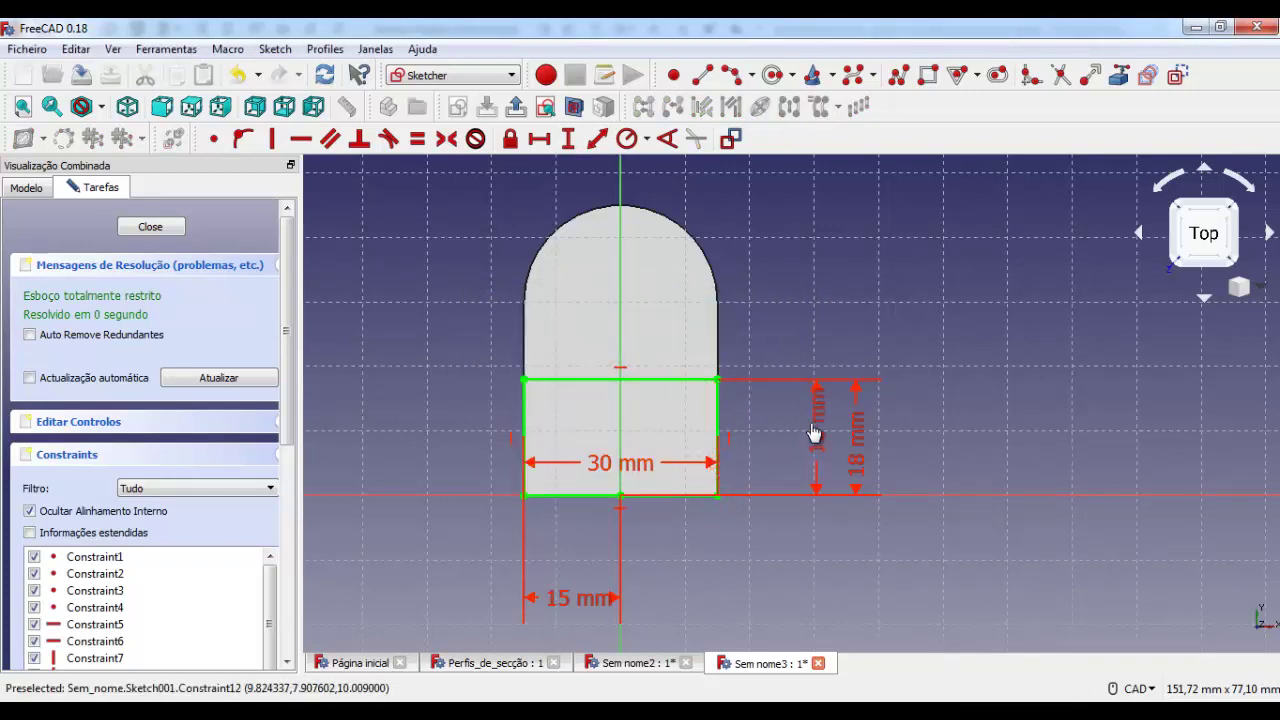
pyautogui.moveTo(640, 468); pyautogui.dragTo(628, 632)
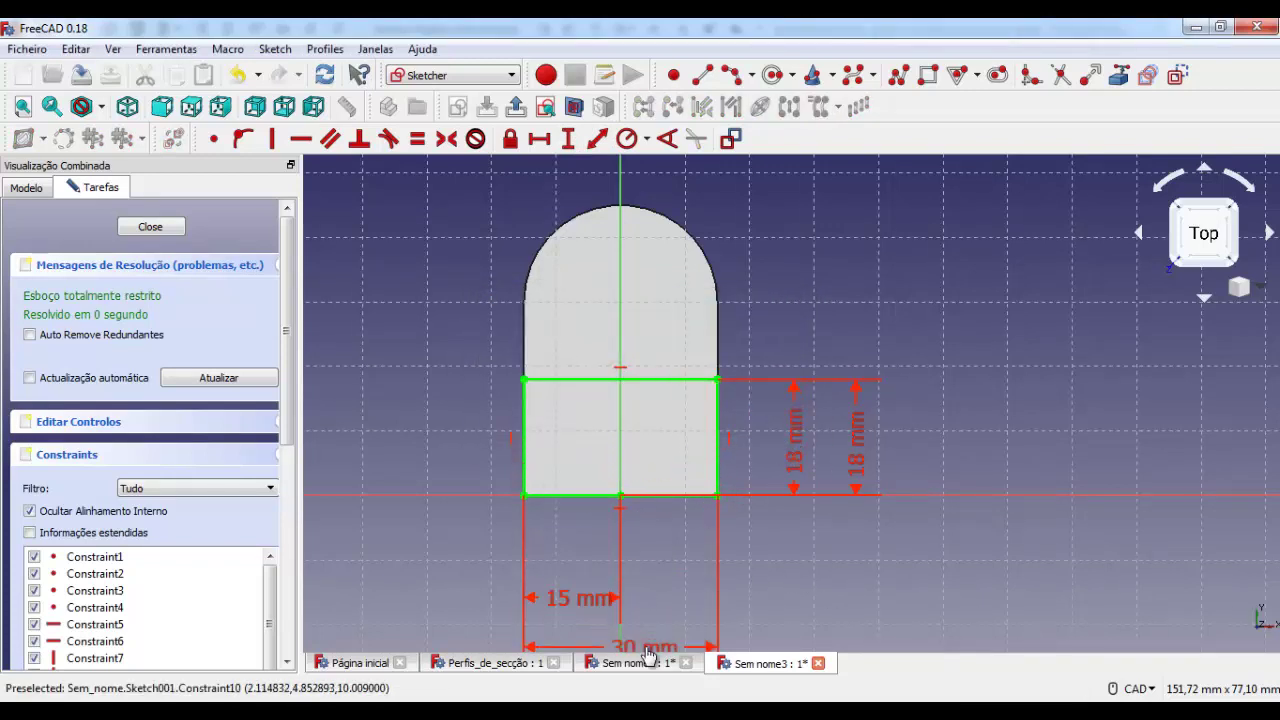
pyautogui.moveTo(566, 596)
pyautogui.mouseDown()
pyautogui.moveTo(572, 578)
pyautogui.moveTo(402, 580)
pyautogui.moveTo(432, 580)
pyautogui.mouseUp()
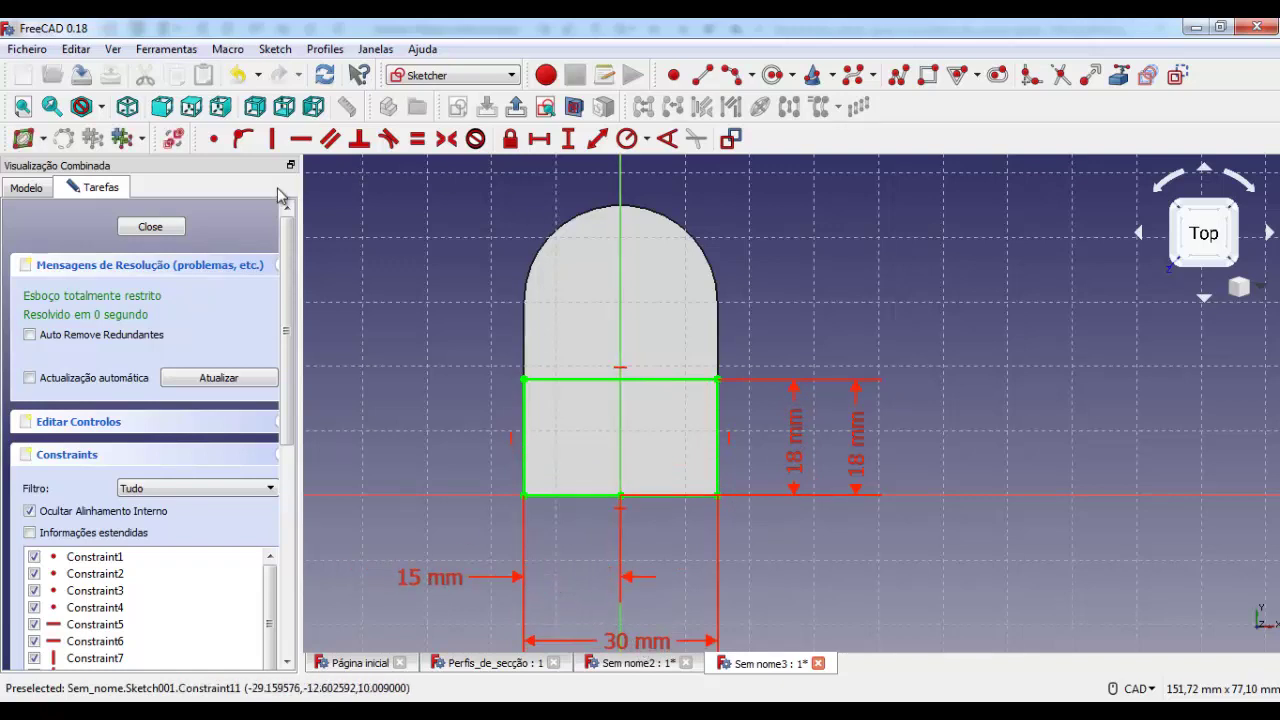
pyautogui.press('Escape')
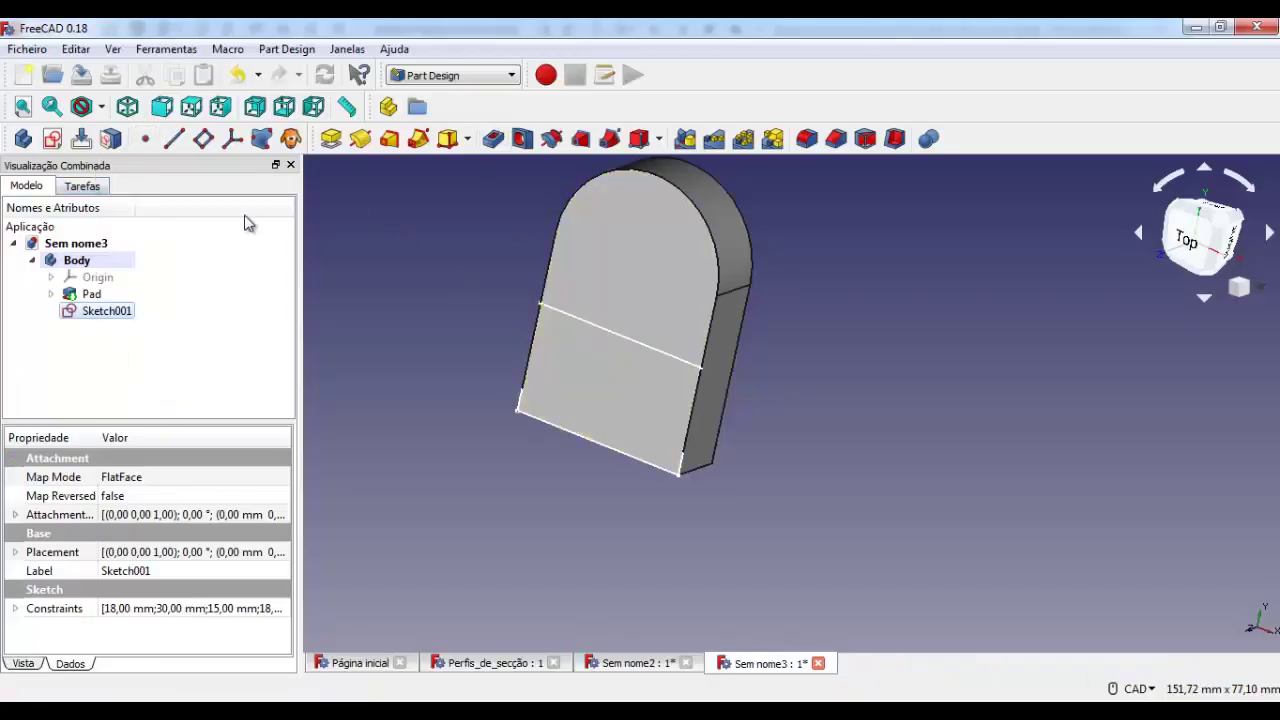
# Pad Sketch001 30 mm outward into a base block in front of the arch.
pyautogui.click(331, 138)
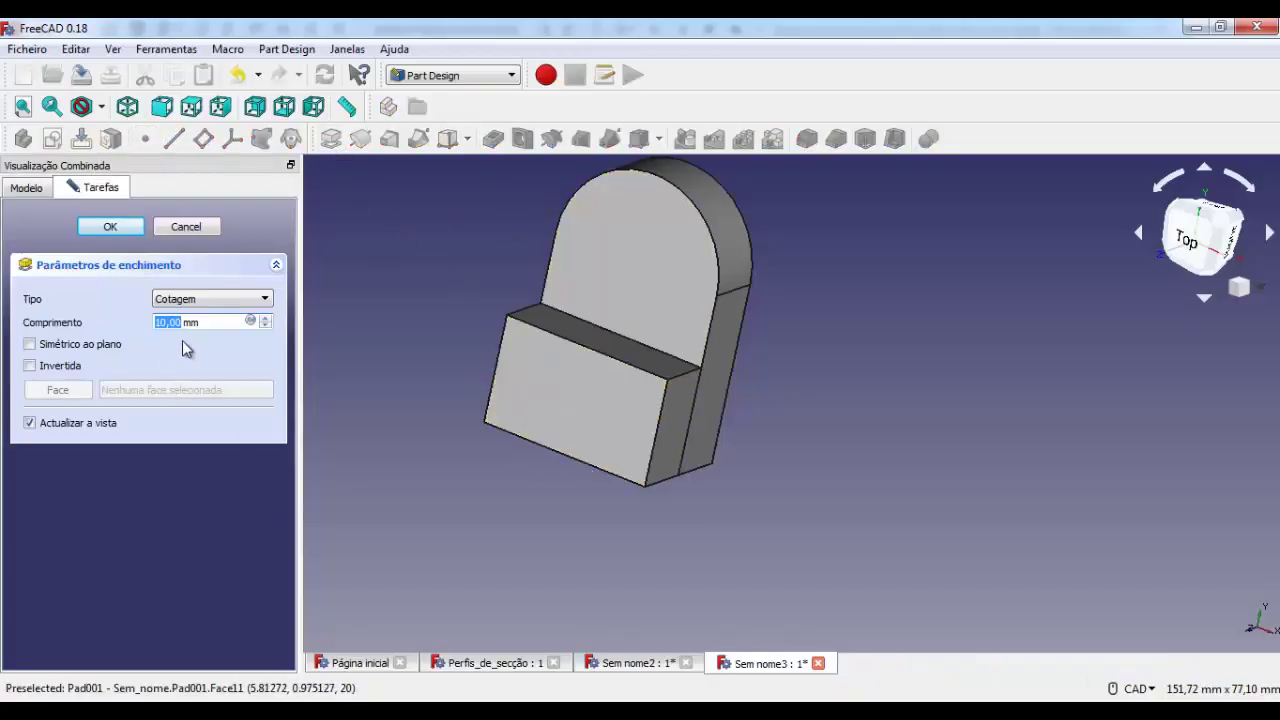
pyautogui.write('50')
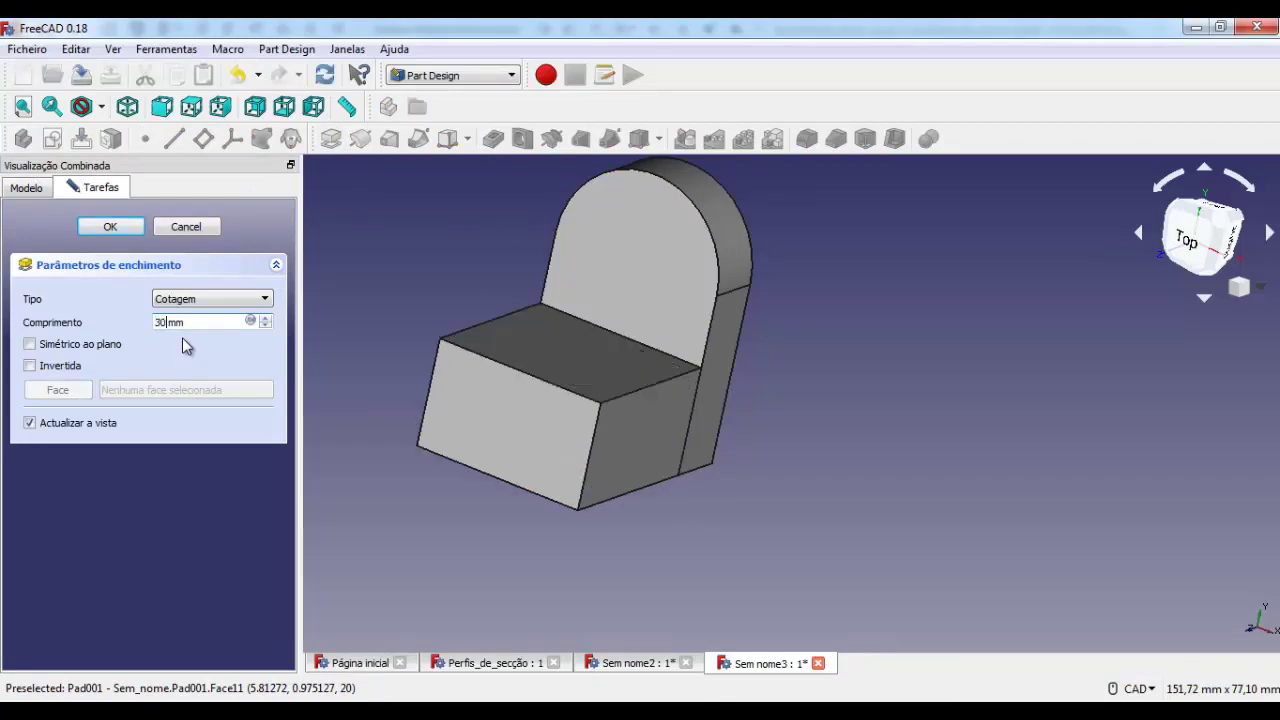
pyautogui.press('Return')
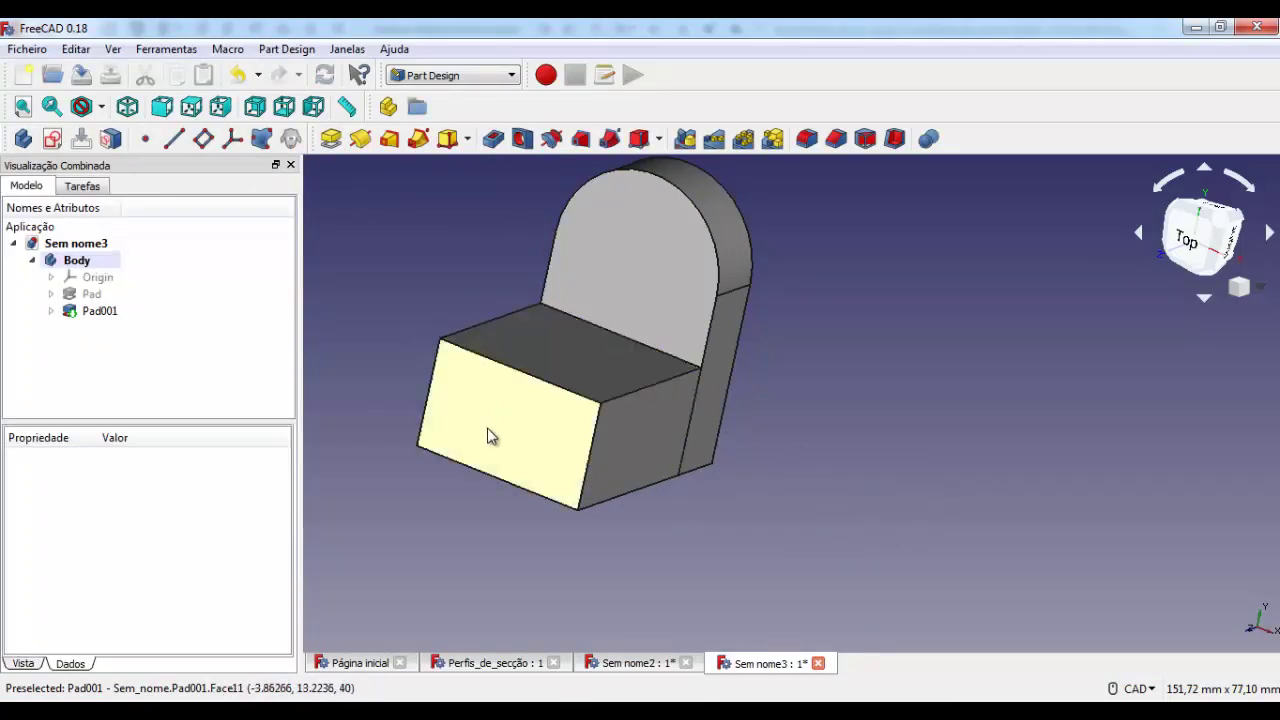
# Start a sketch on the base block's front face and draw an open three-line U profile.
pyautogui.click(547, 446)
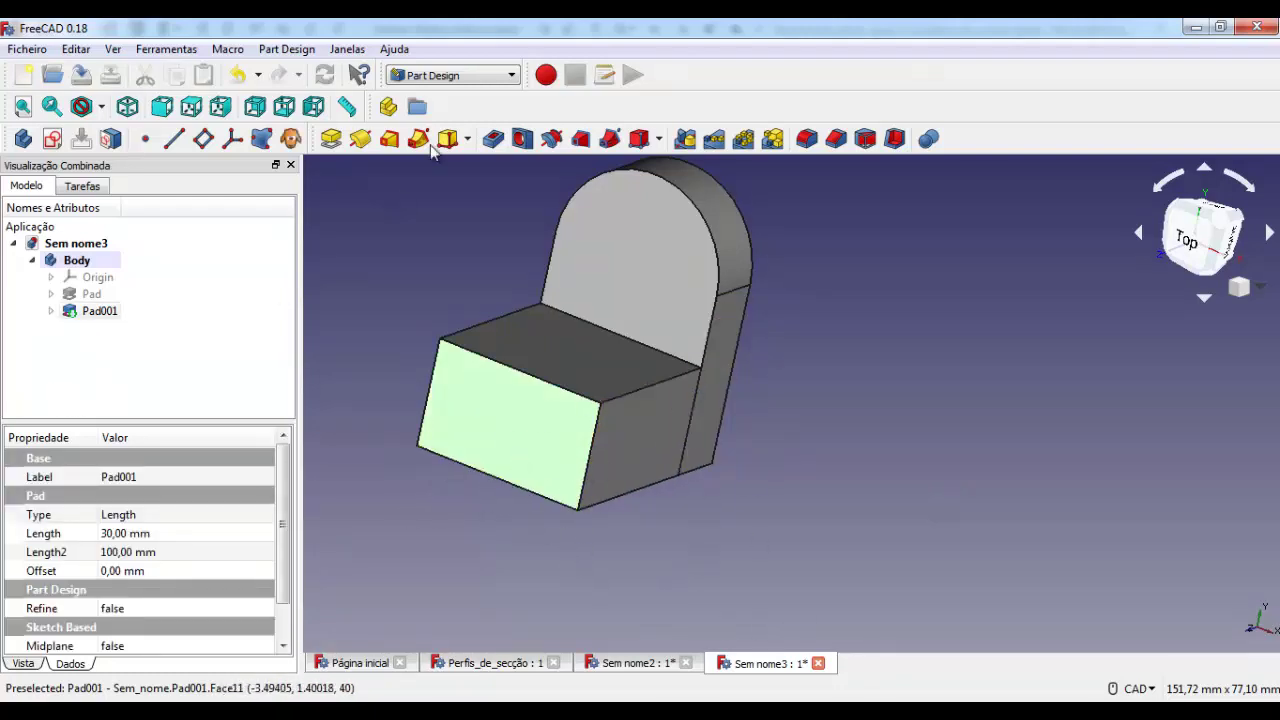
pyautogui.click(52, 140)
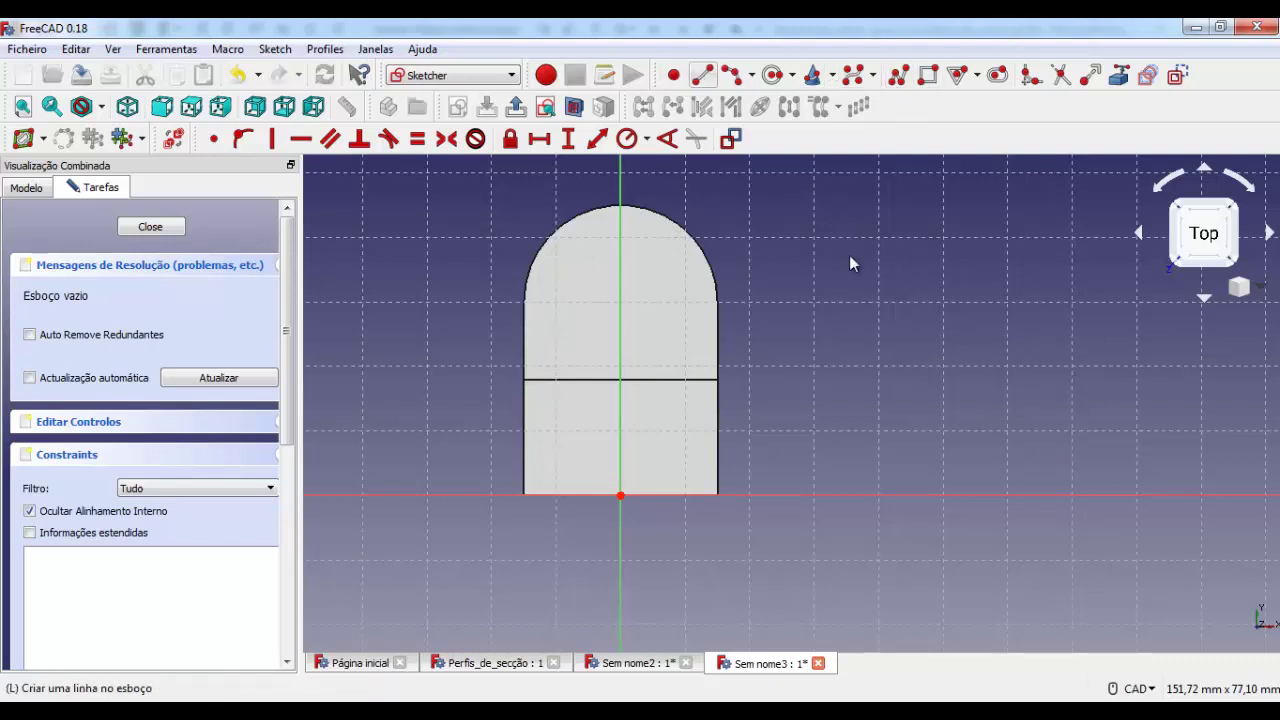
pyautogui.press('l')
pyautogui.click(865, 334)
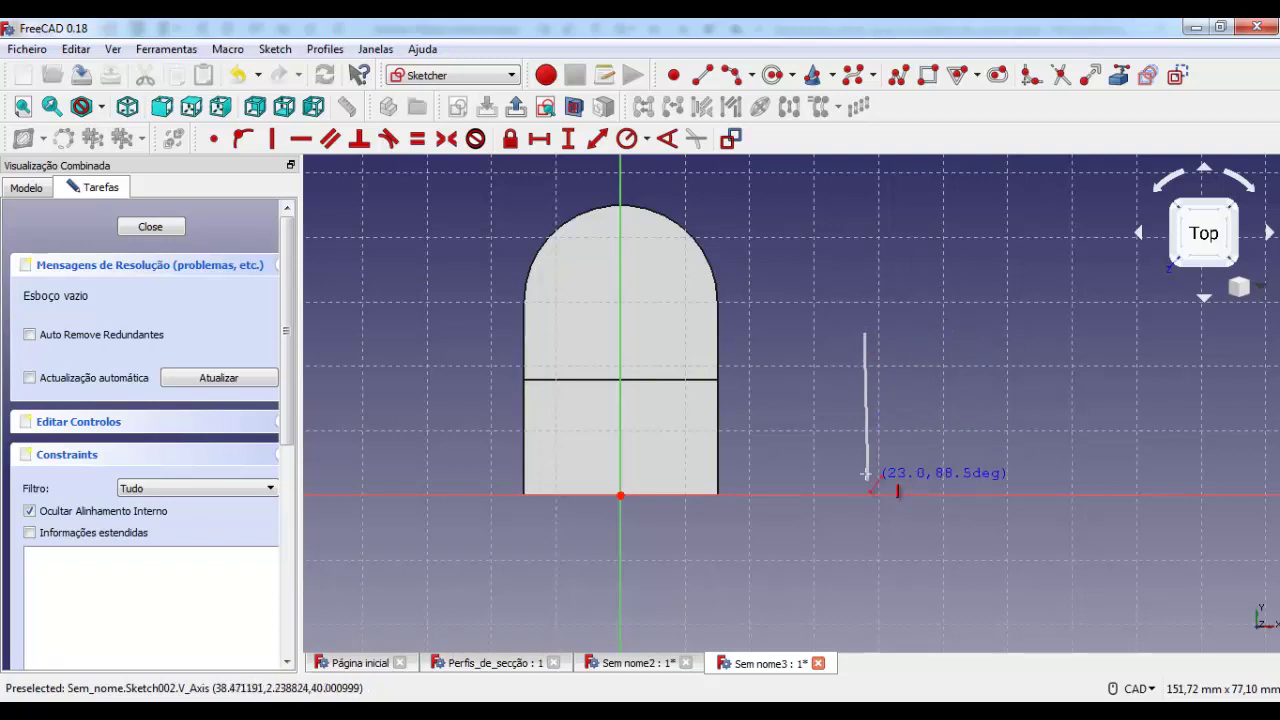
pyautogui.click(864, 483)
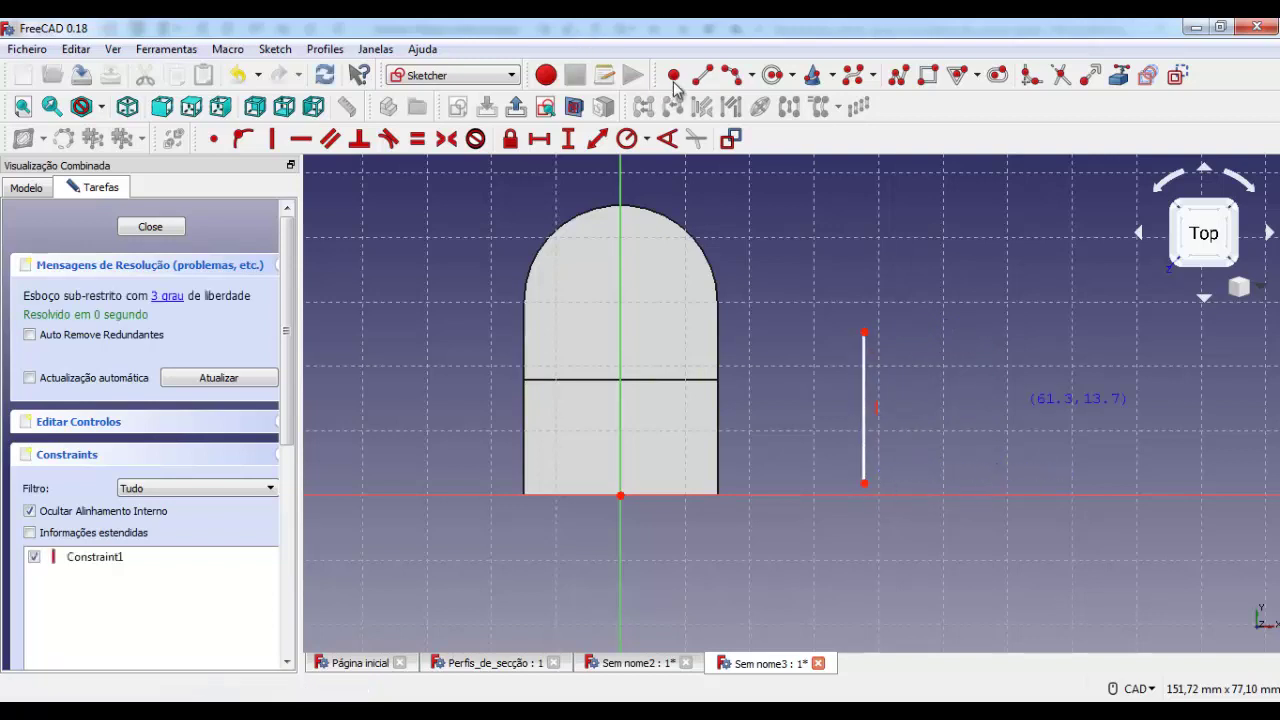
pyautogui.click(864, 483)
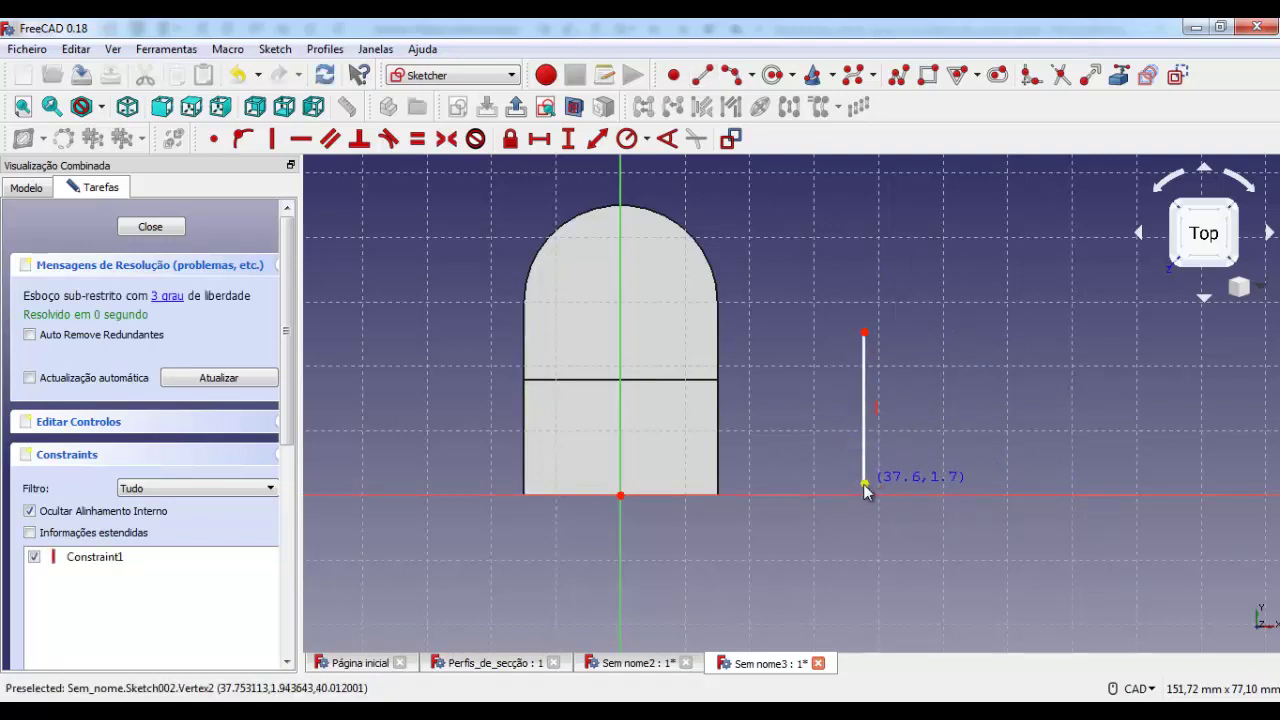
pyautogui.click(1014, 483)
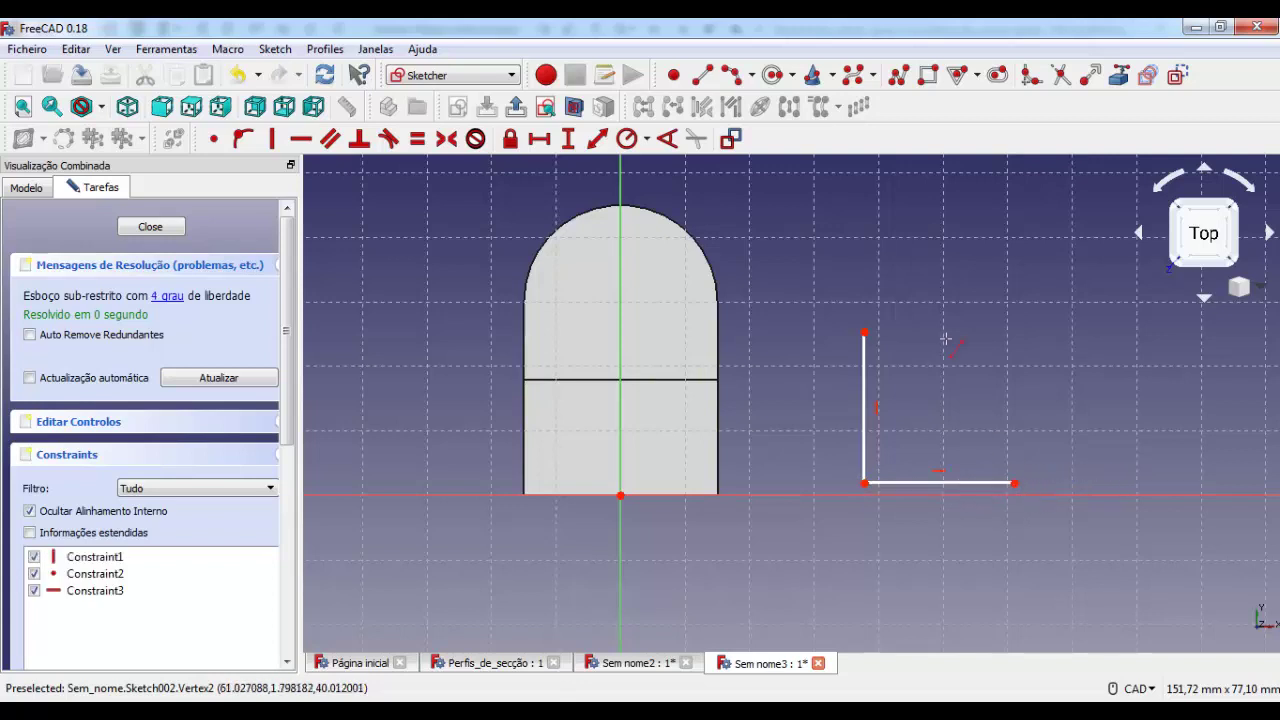
pyautogui.click(1014, 483)
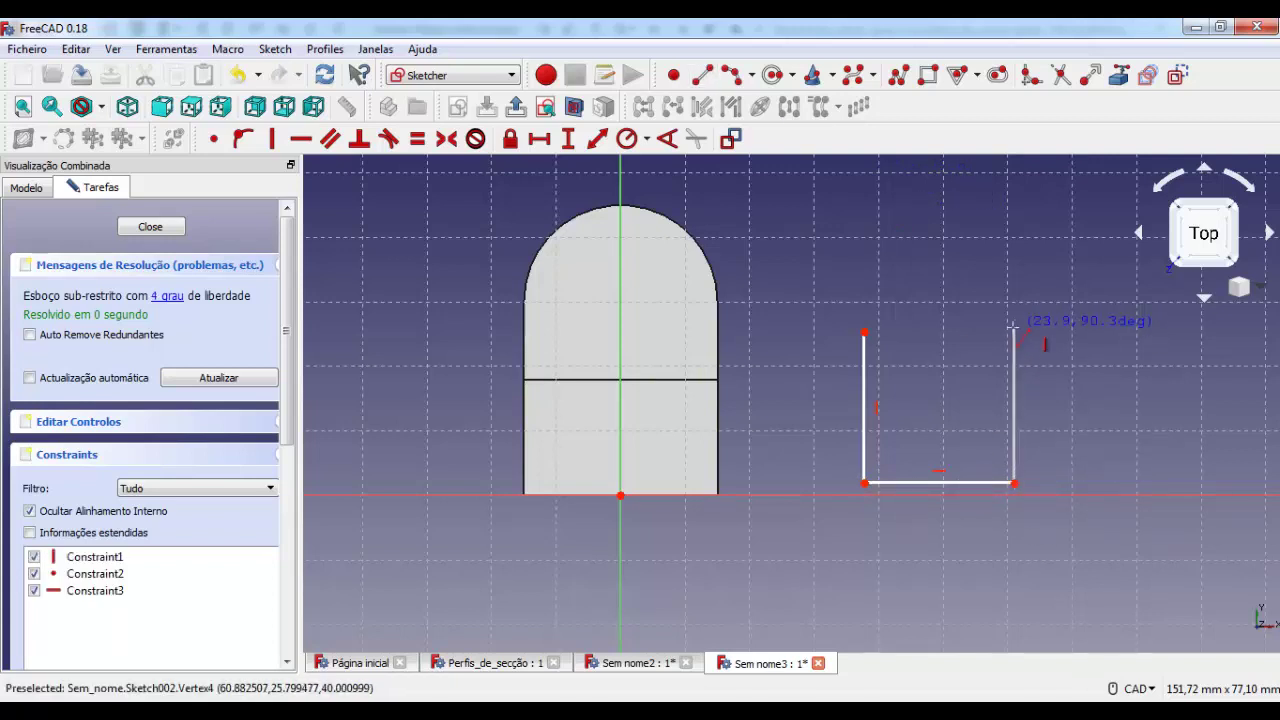
pyautogui.click(1013, 327)
pyautogui.rightClick(884, 577)
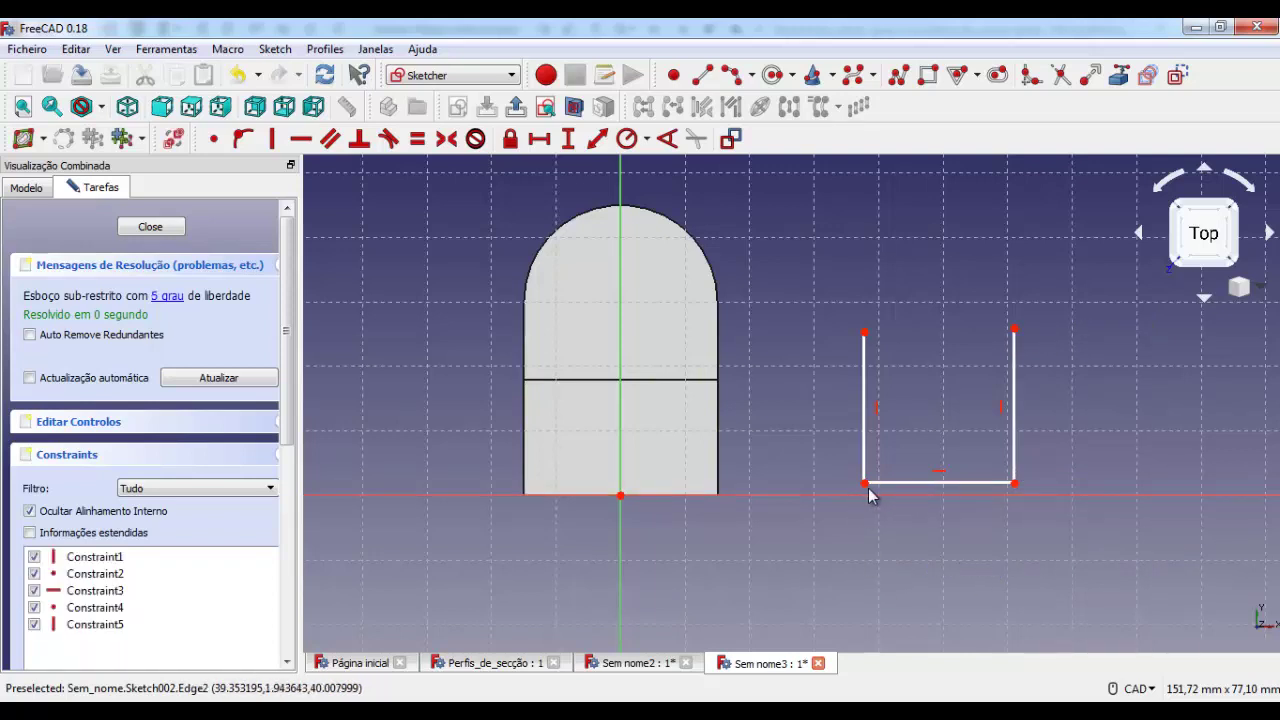
# Set the U's bottom corners 30 mm apart horizontally.
pyautogui.click(866, 486)
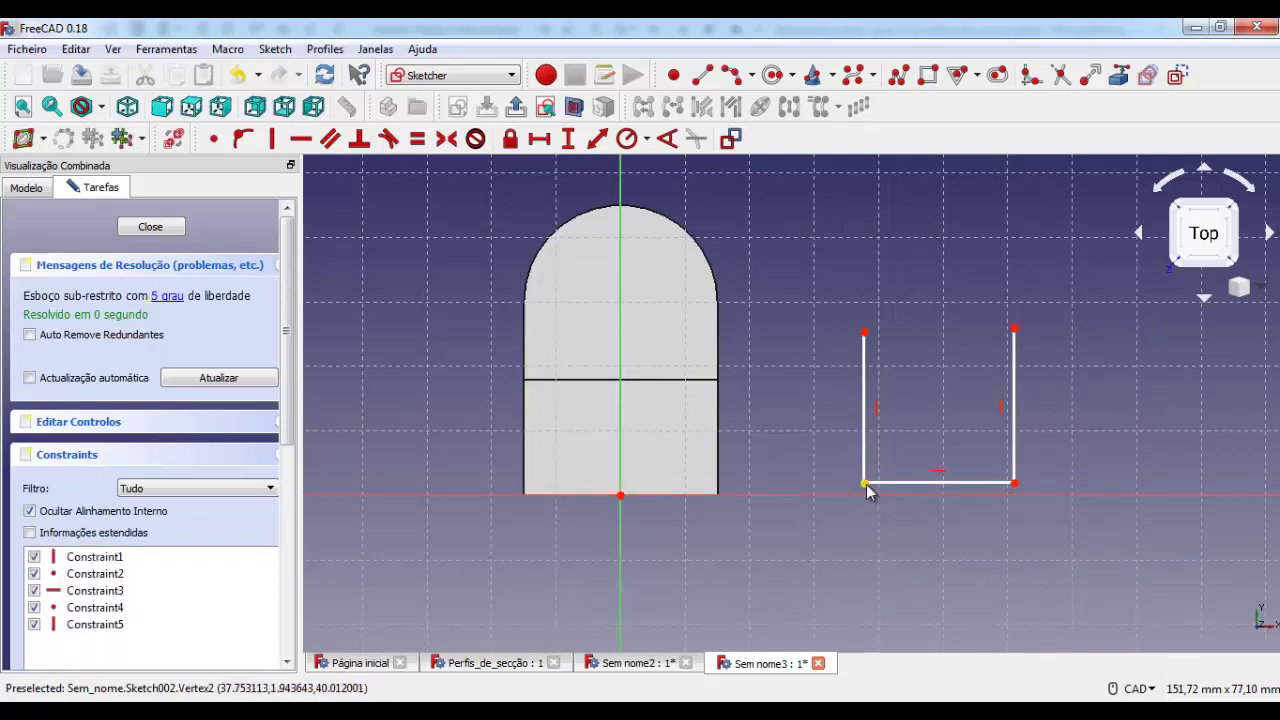
pyautogui.click(1029, 492)
pyautogui.click(539, 138)
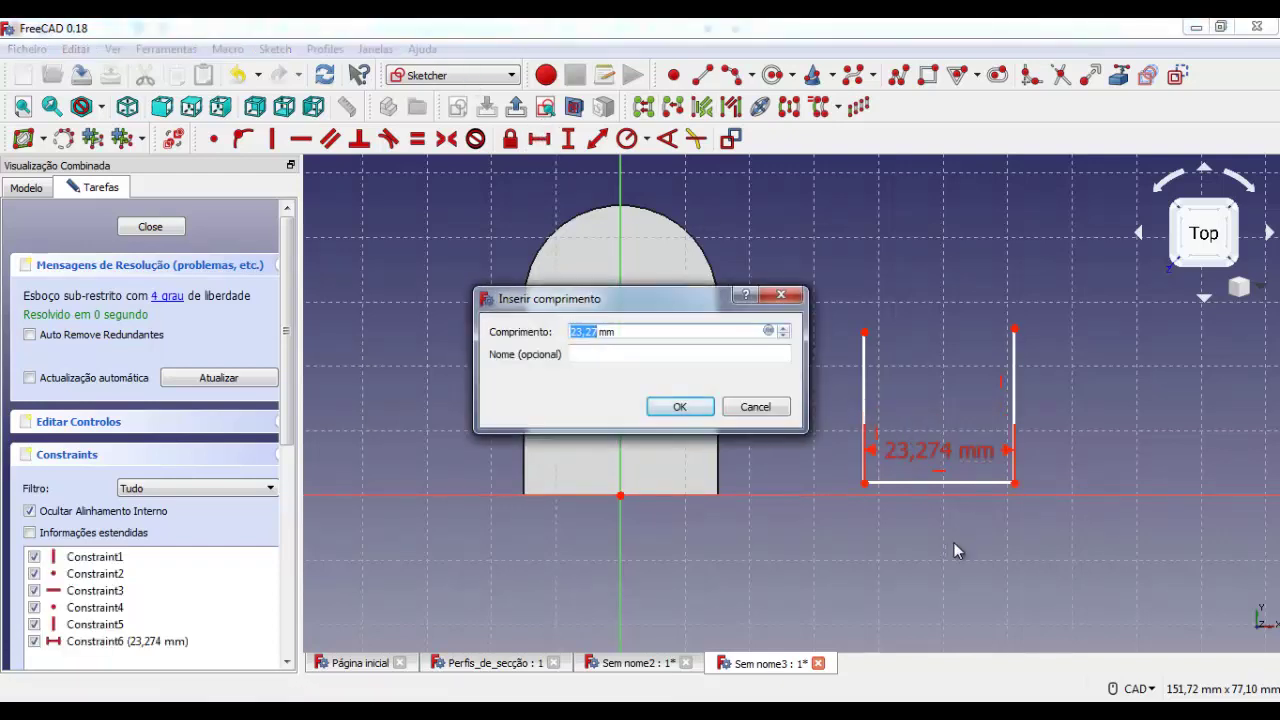
pyautogui.write('3')
pyautogui.write('0')
pyautogui.press('Return')
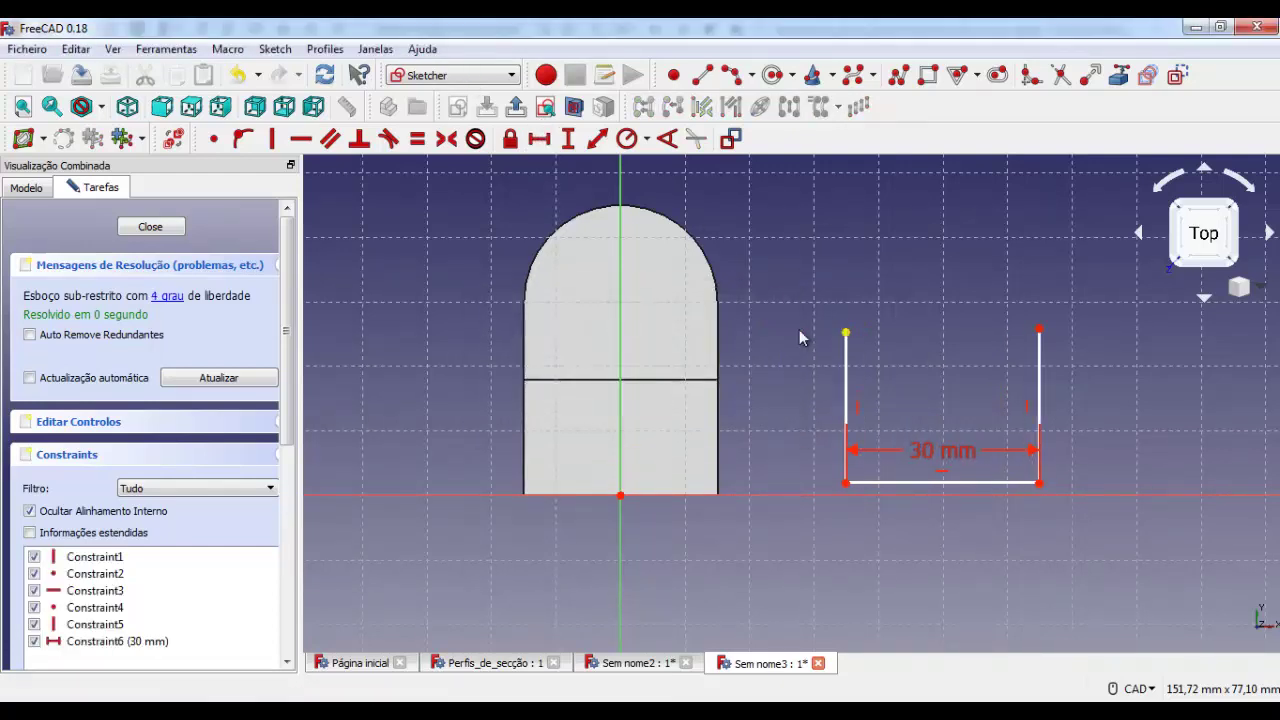
# Fix the left and right sides of the U at 30 mm vertical length.
pyautogui.click(845, 333)
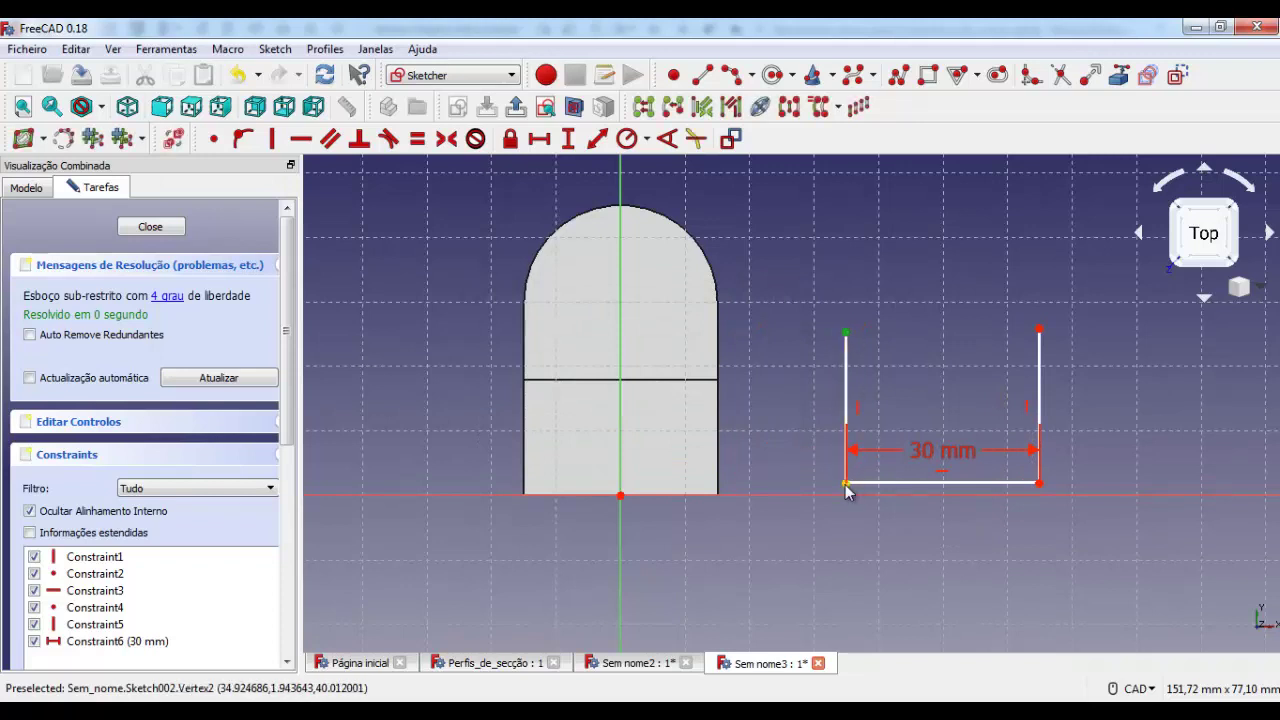
pyautogui.click(845, 484)
pyautogui.click(568, 138)
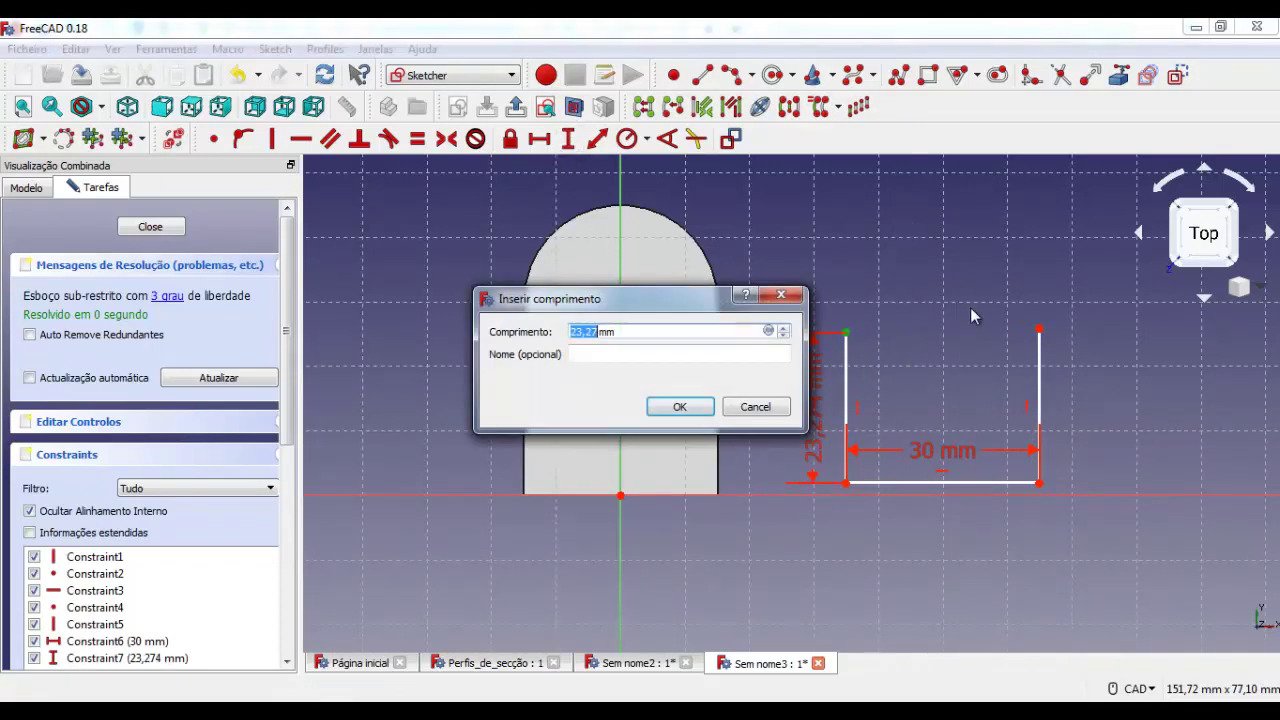
pyautogui.write('0')
pyautogui.press('Return')
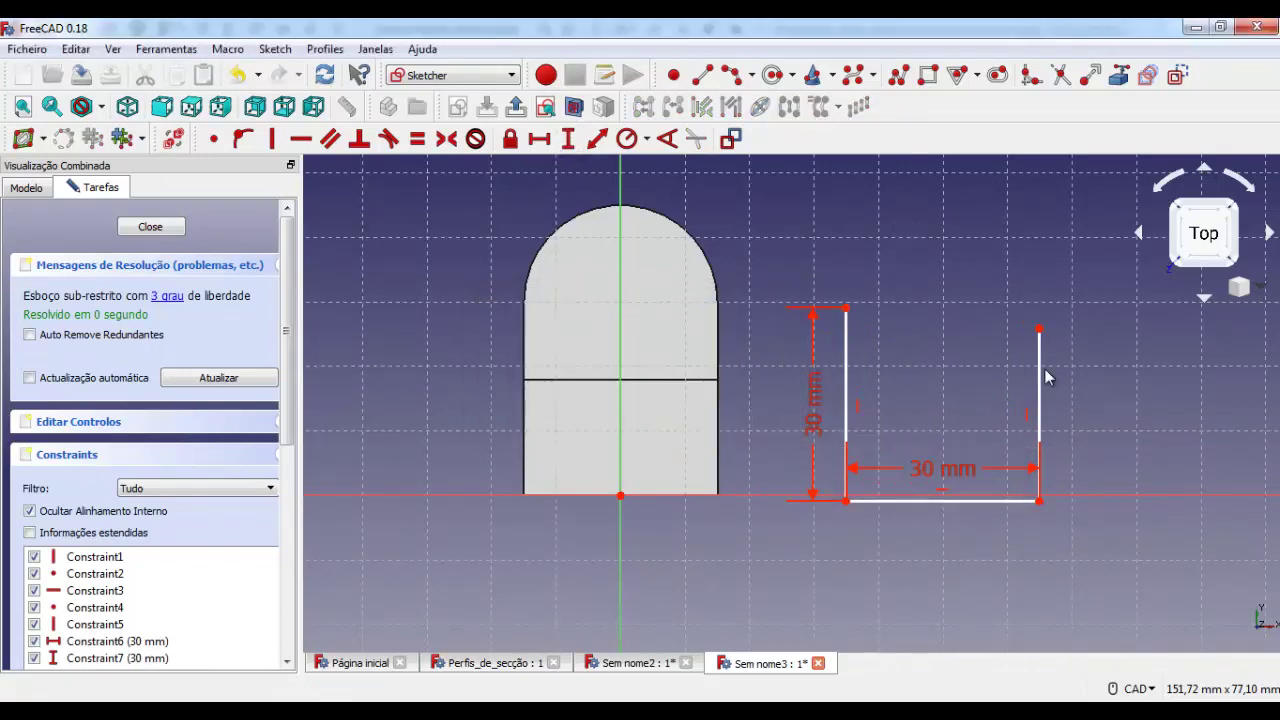
pyautogui.click(1040, 329)
pyautogui.click(1040, 500)
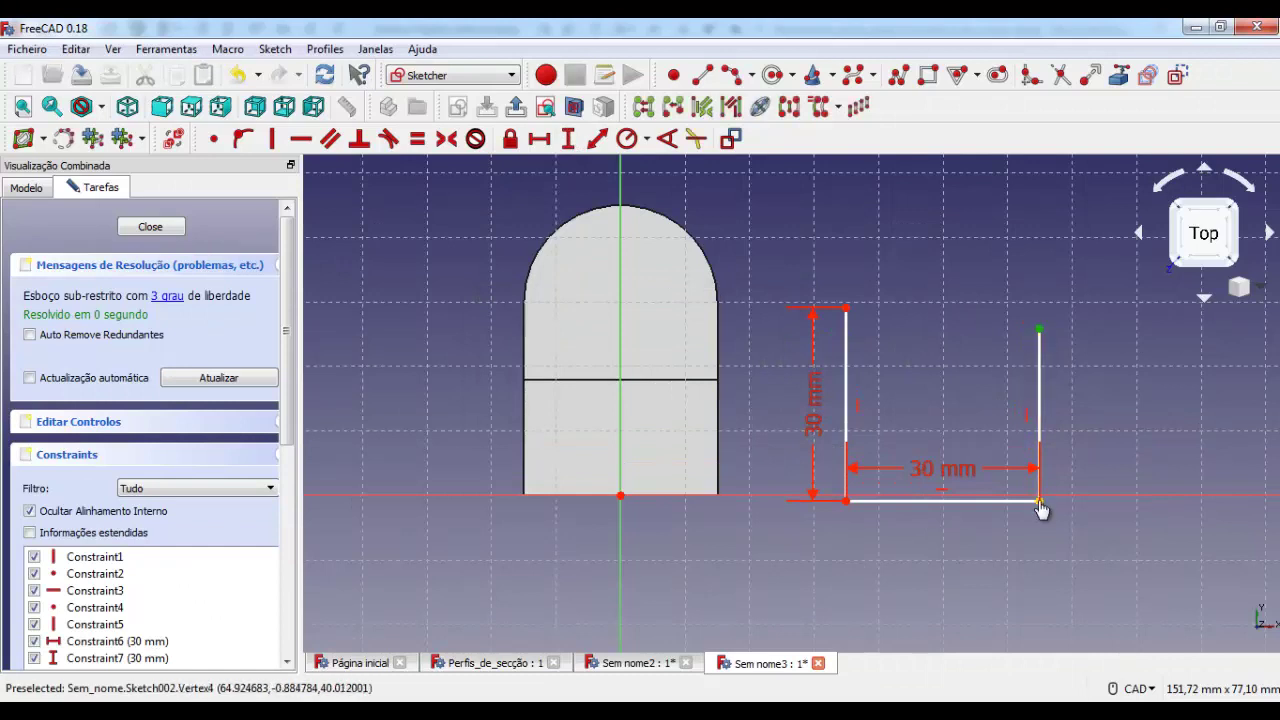
pyautogui.click(569, 140)
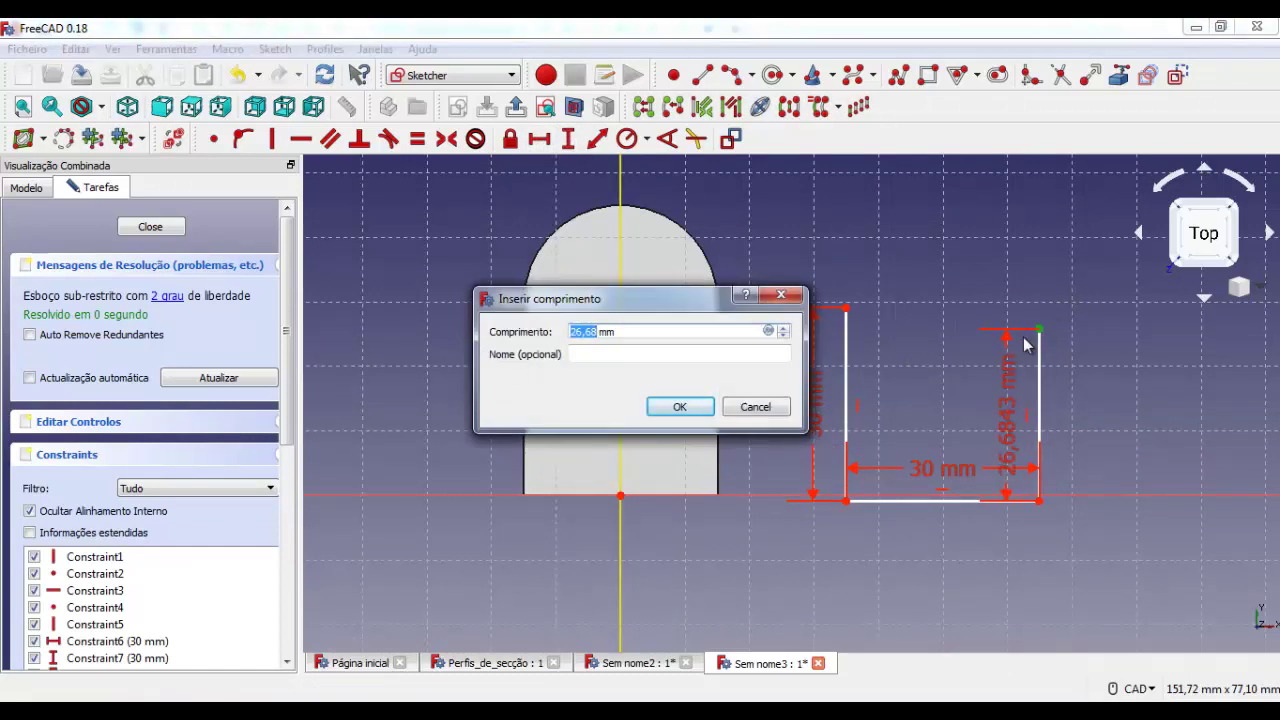
pyautogui.write('0')
pyautogui.press('Return')
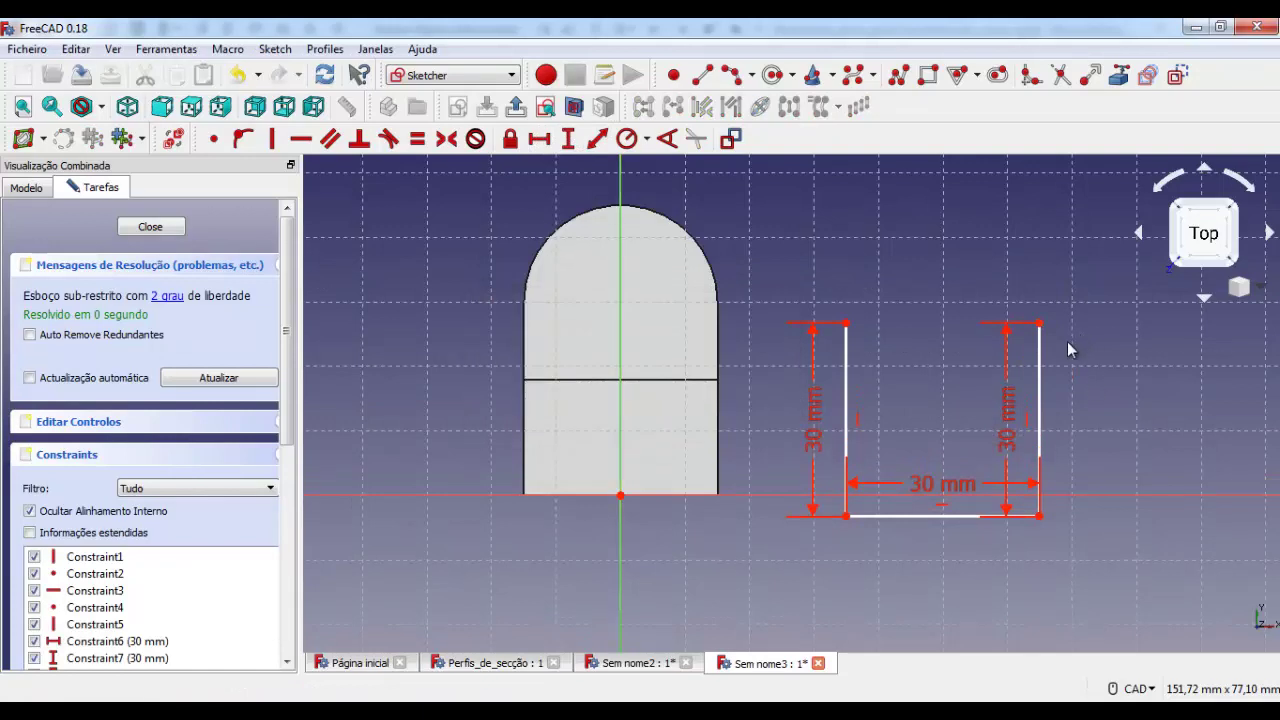
# Spread the three 30 mm dimension labels outside the profile.
pyautogui.moveTo(1008, 420); pyautogui.dragTo(1135, 420)
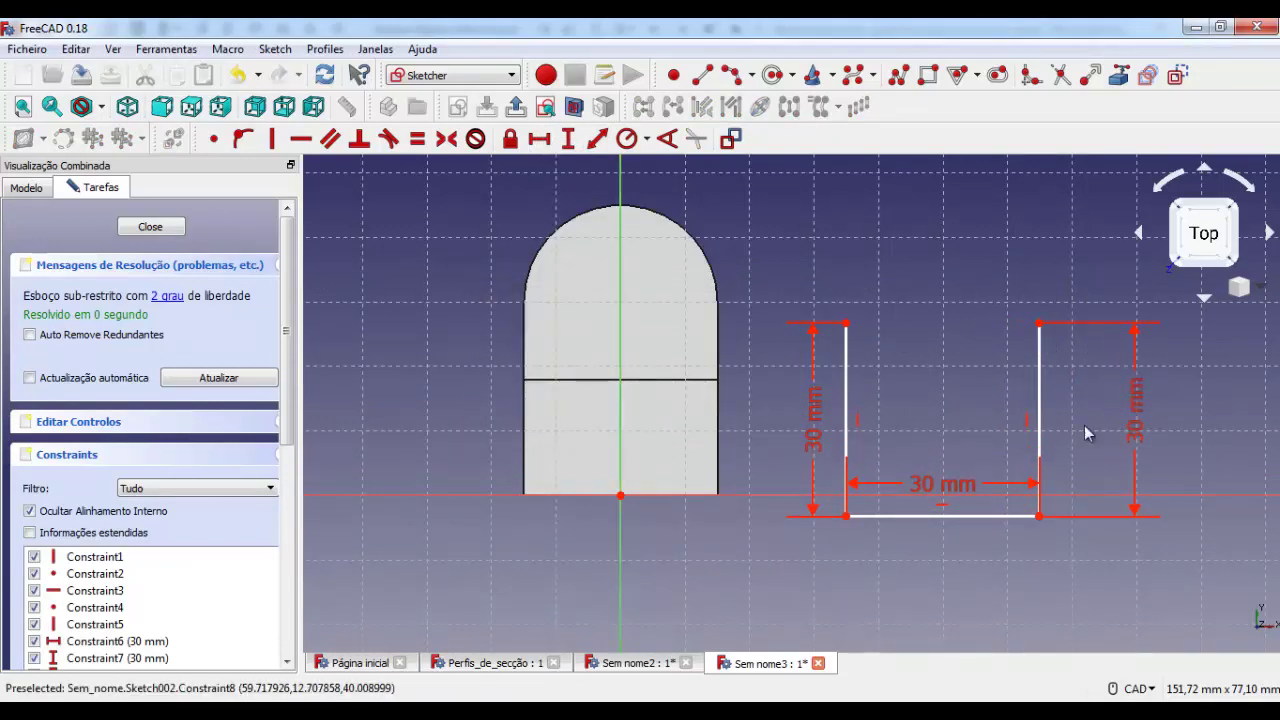
pyautogui.moveTo(943, 484); pyautogui.dragTo(958, 603)
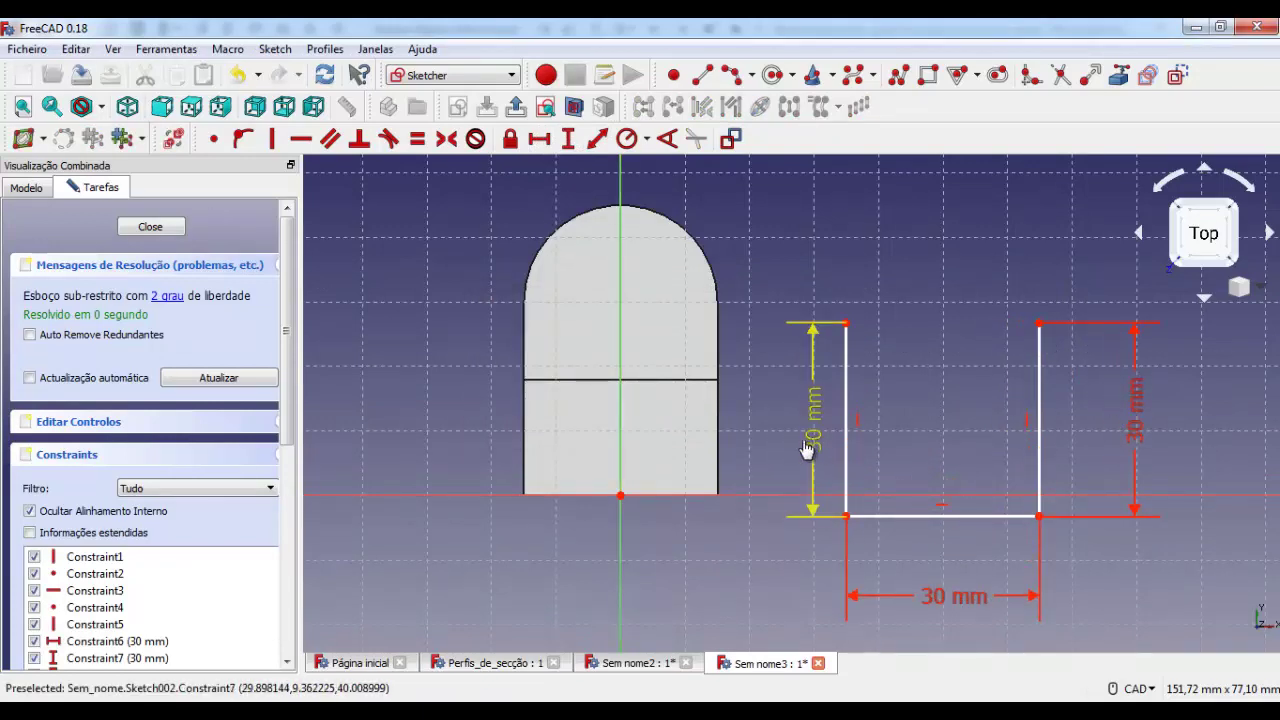
pyautogui.moveTo(813, 445); pyautogui.dragTo(789, 445)
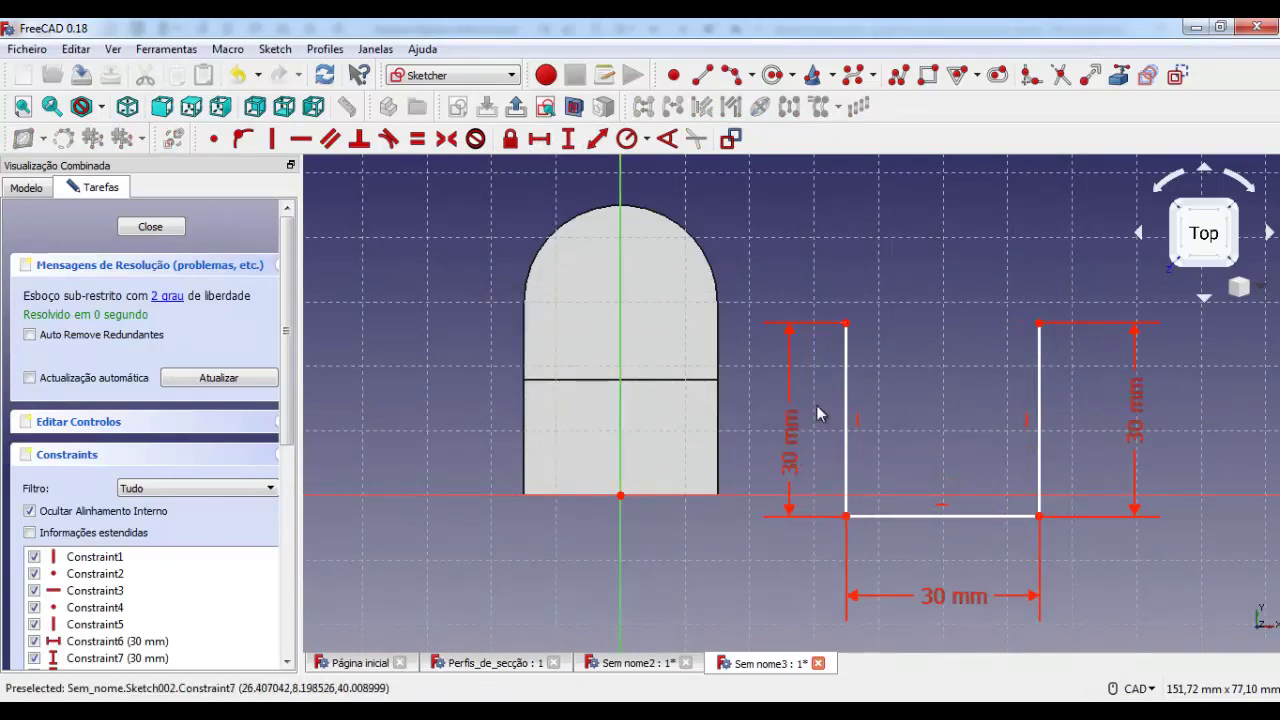
# Draw a centre-point arc across the open top of the U profile.
pyautogui.click(750, 80)
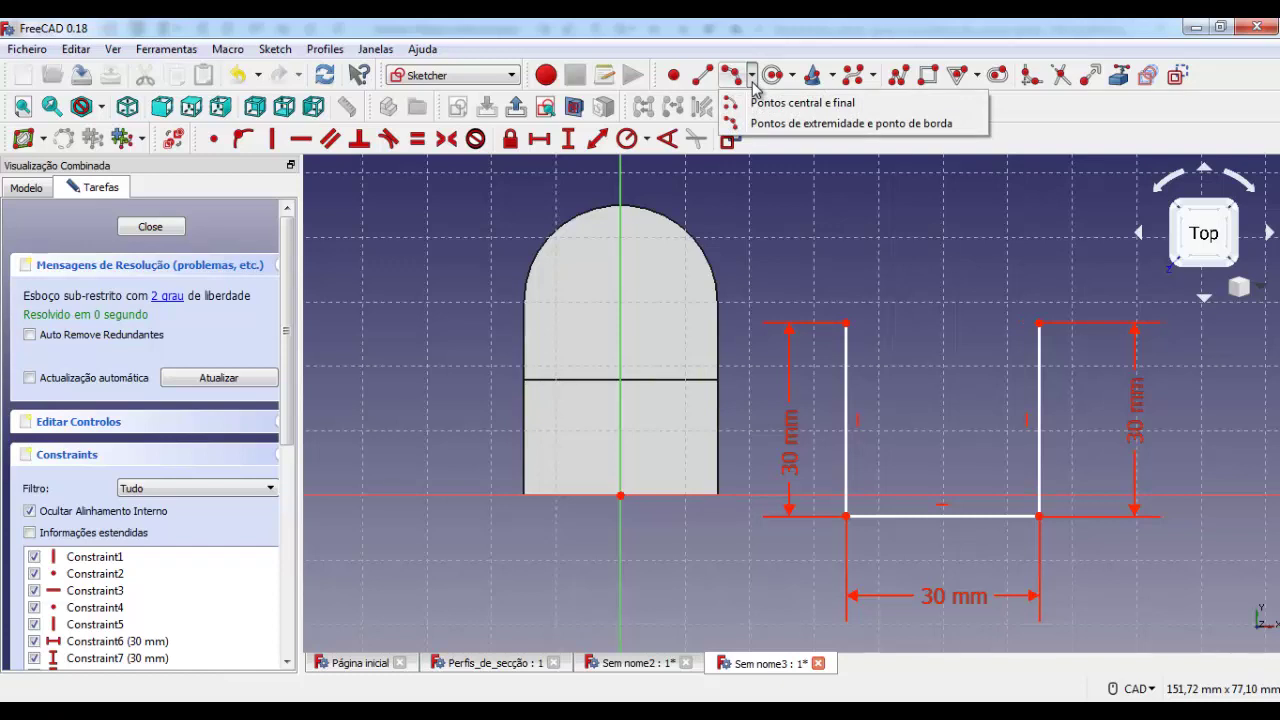
pyautogui.click(757, 83)
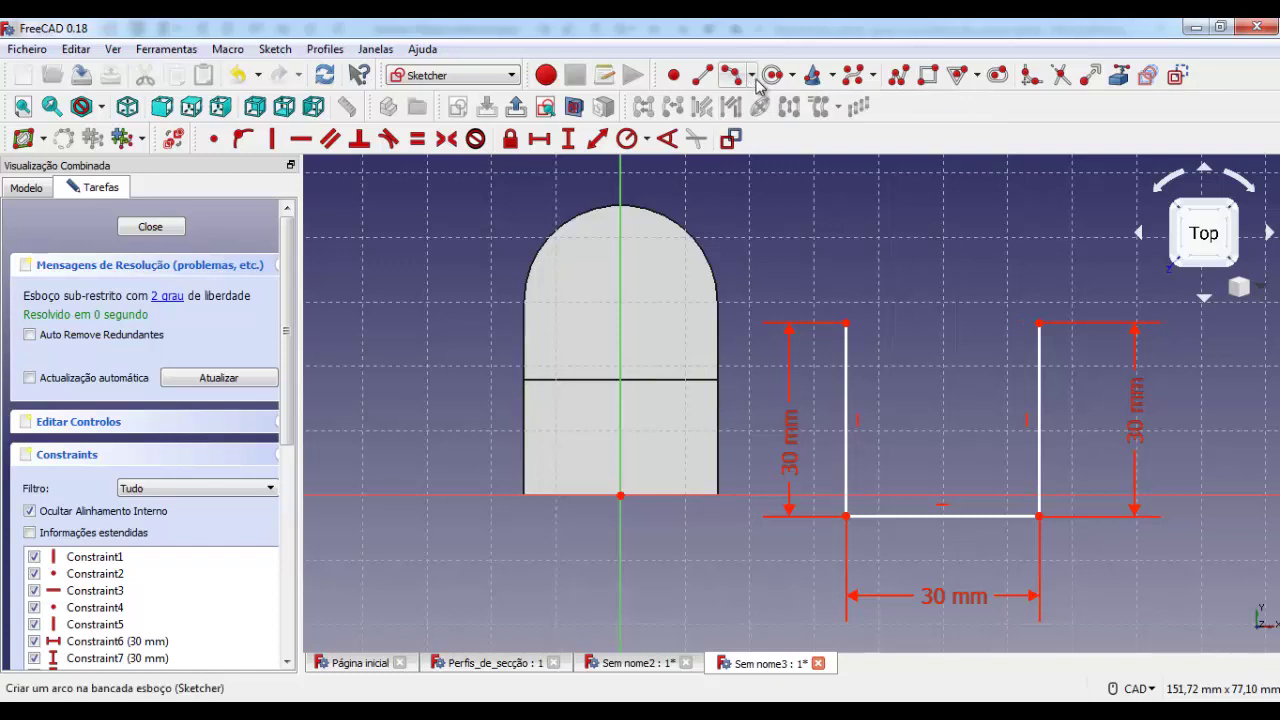
pyautogui.click(738, 88)
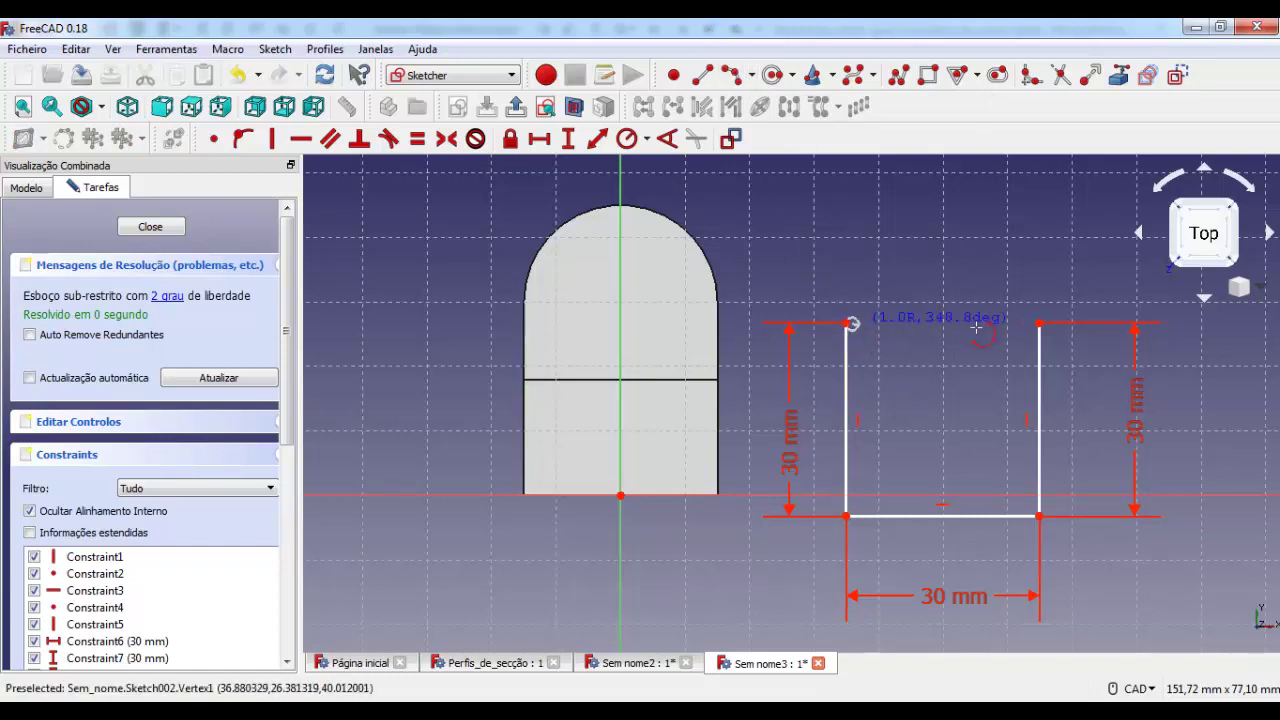
pyautogui.click(943, 322)
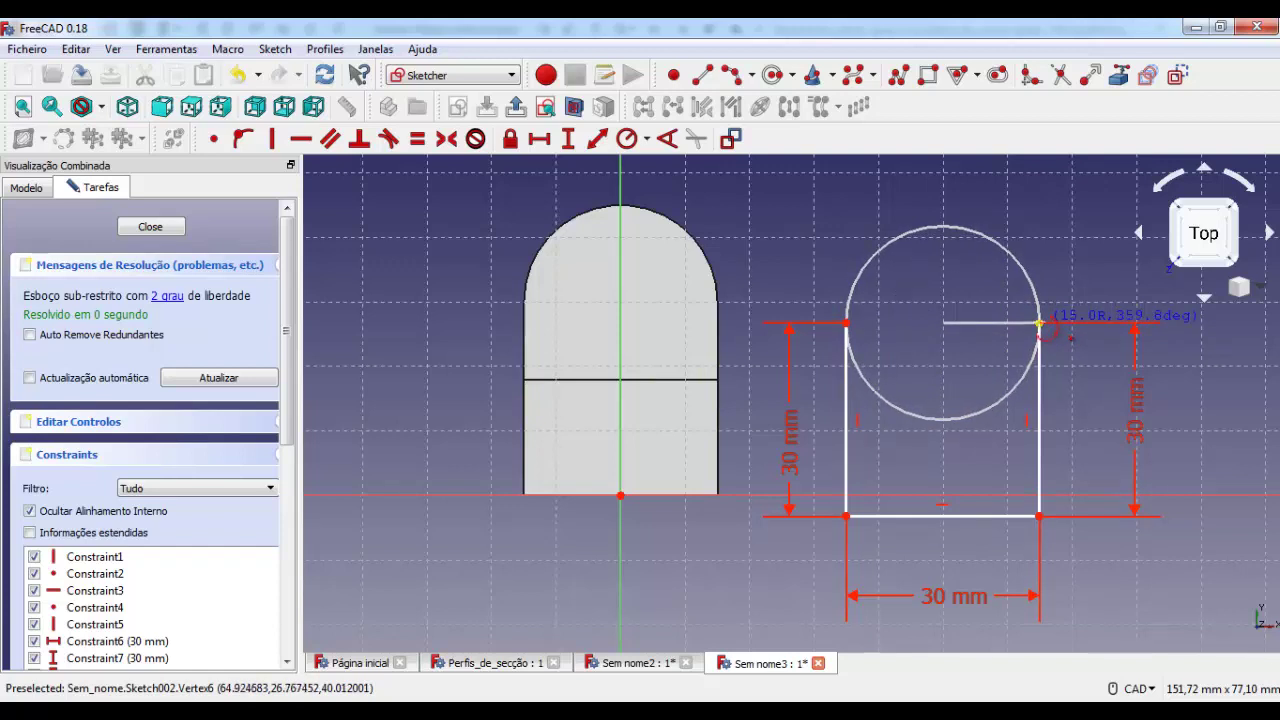
pyautogui.click(1039, 322)
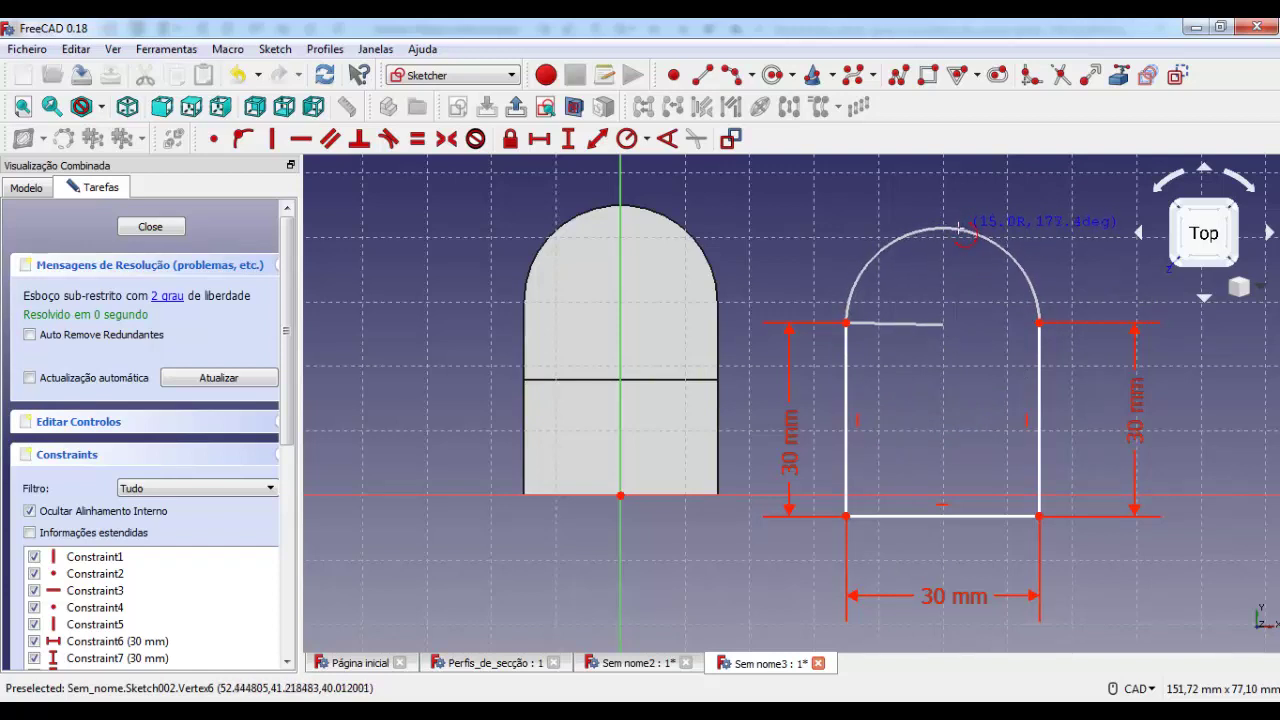
pyautogui.click(962, 230)
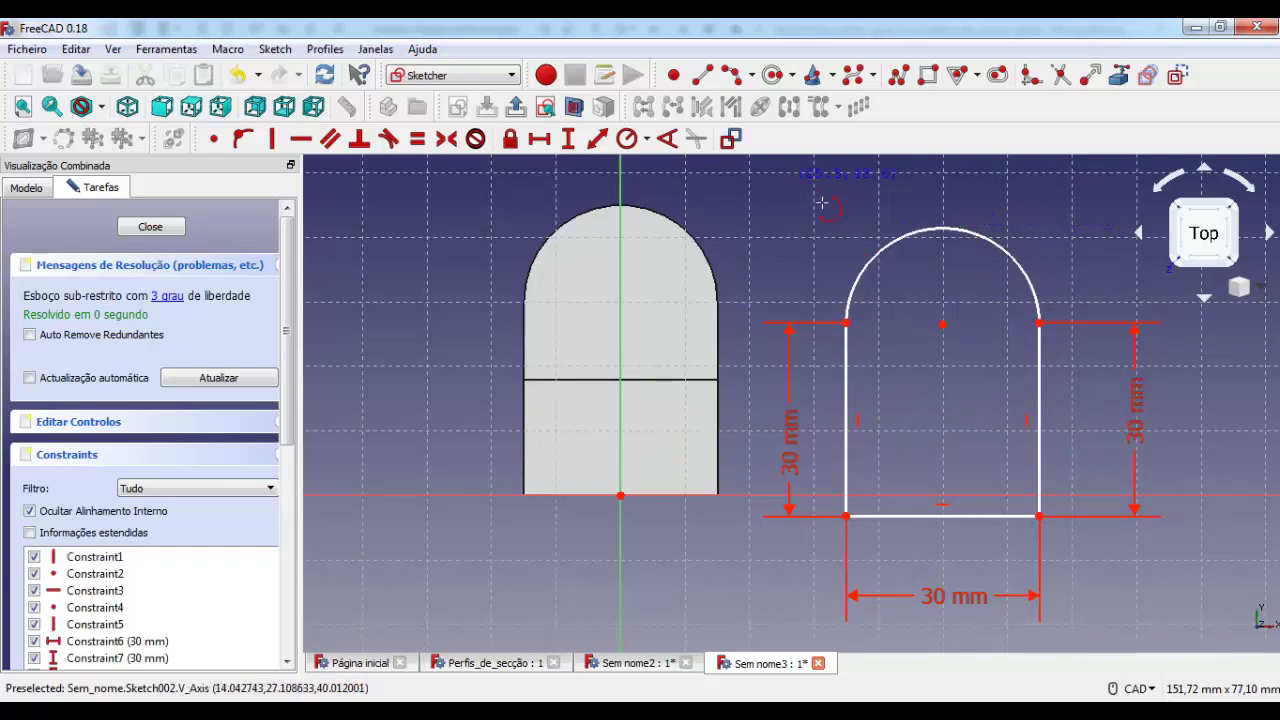
# Constrain the arc to a 15 mm radius and move the profile over the pad.
pyautogui.click(638, 145)
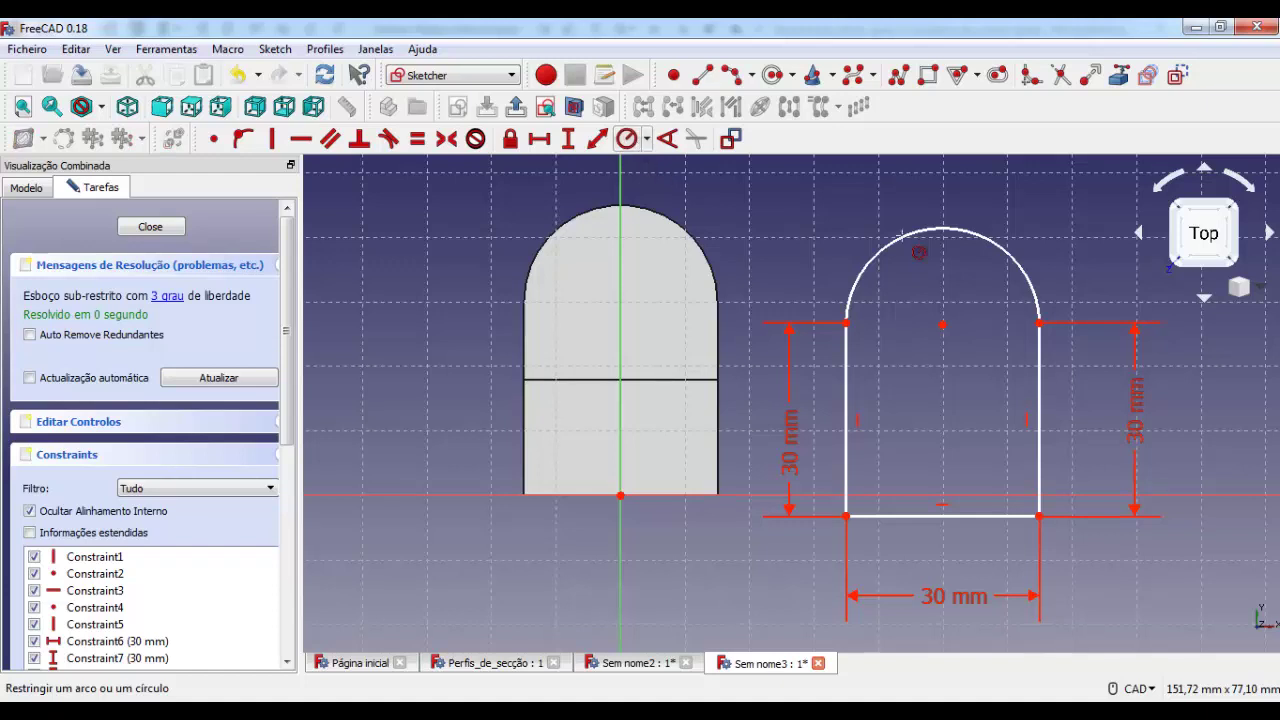
pyautogui.click(1005, 252)
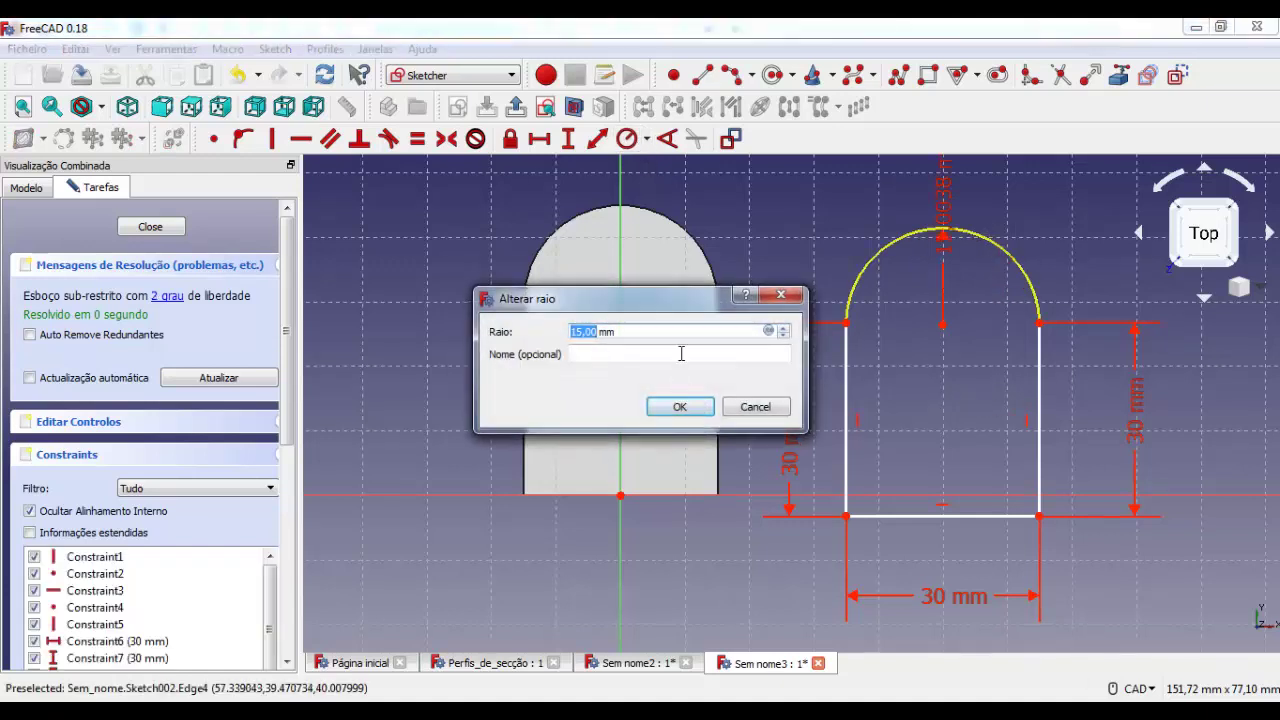
pyautogui.click(708, 404)
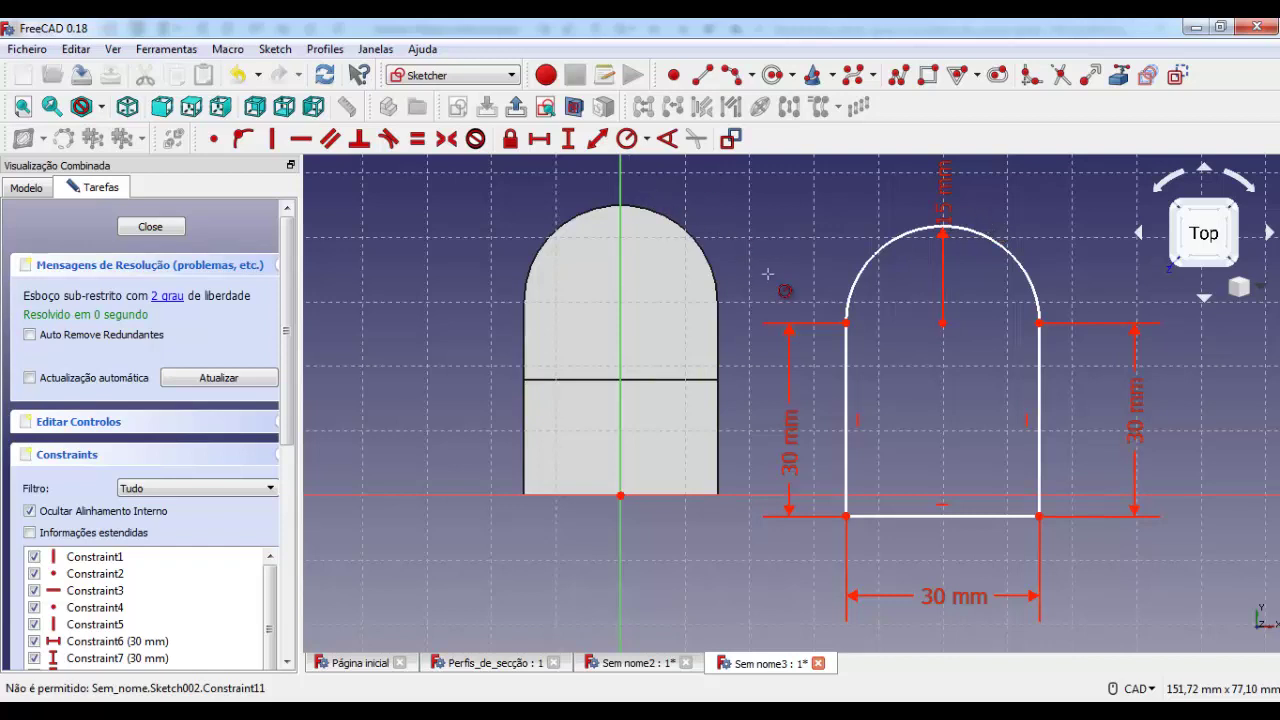
pyautogui.moveTo(948, 222); pyautogui.dragTo(1038, 212)
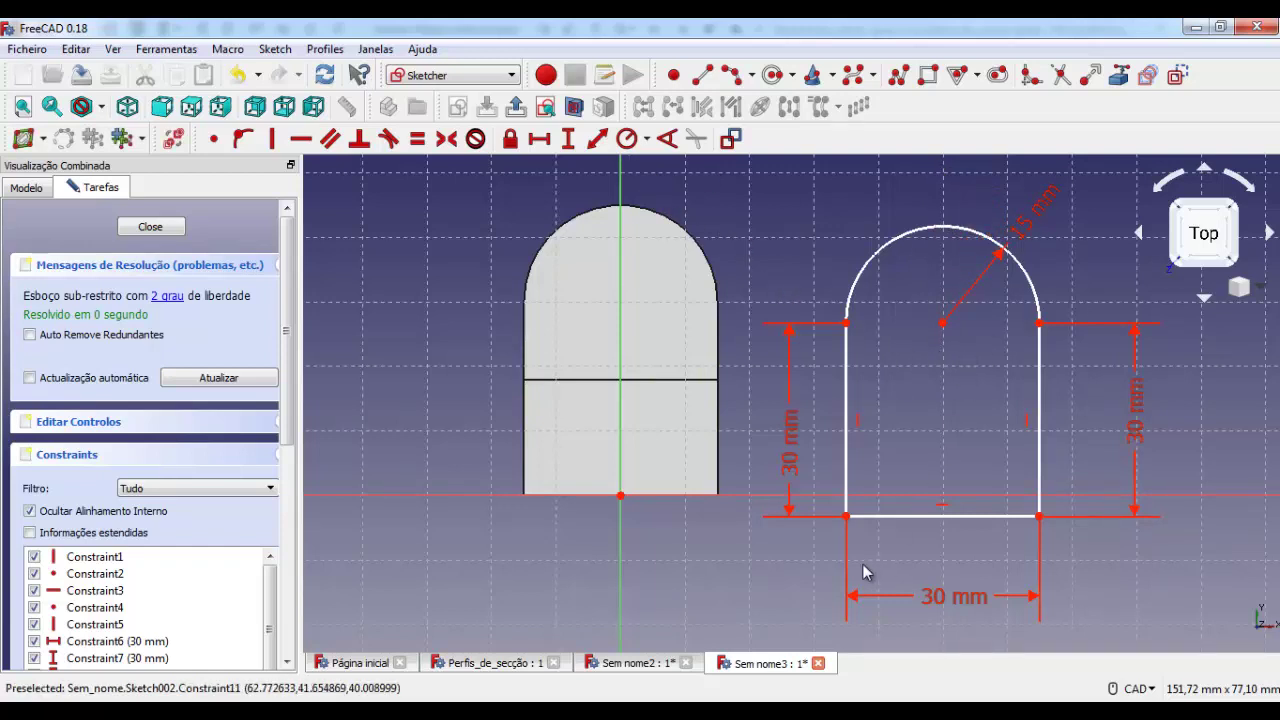
pyautogui.moveTo(932, 518); pyautogui.dragTo(605, 508)
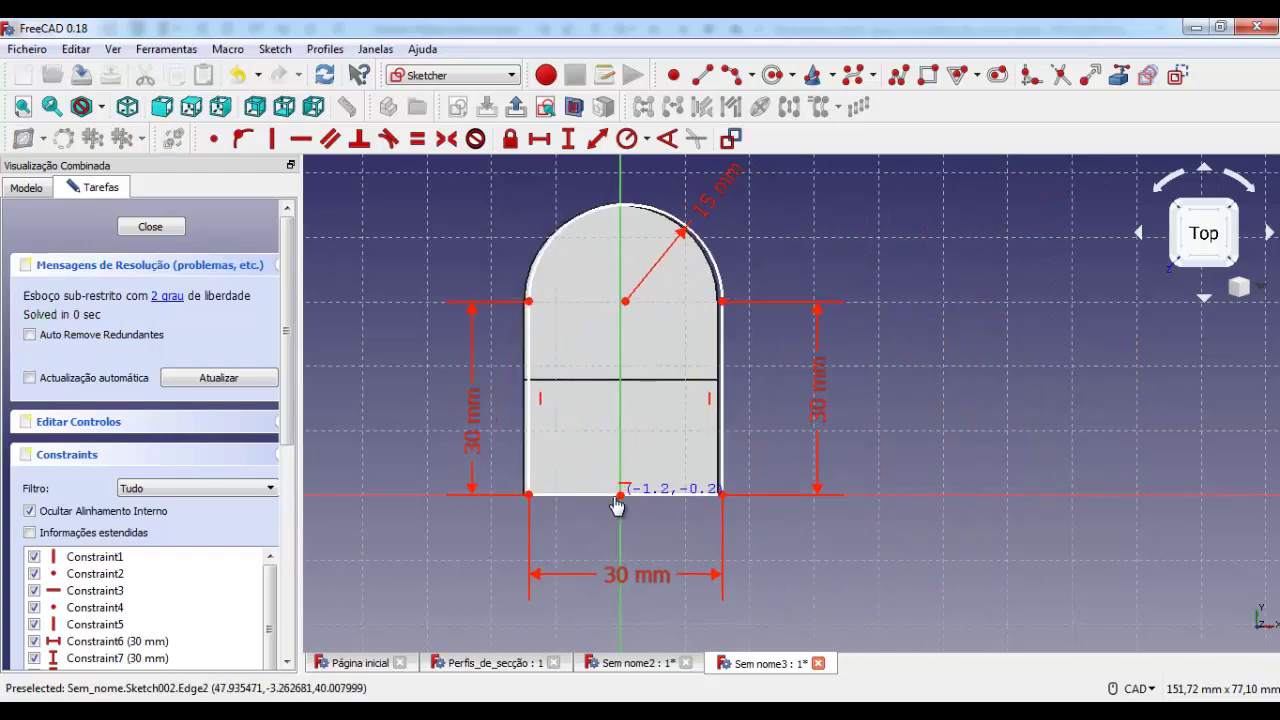
# Align the profile over the pad and set a 15 mm horizontal offset from the axis.
pyautogui.moveTo(605, 508); pyautogui.dragTo(619, 505)
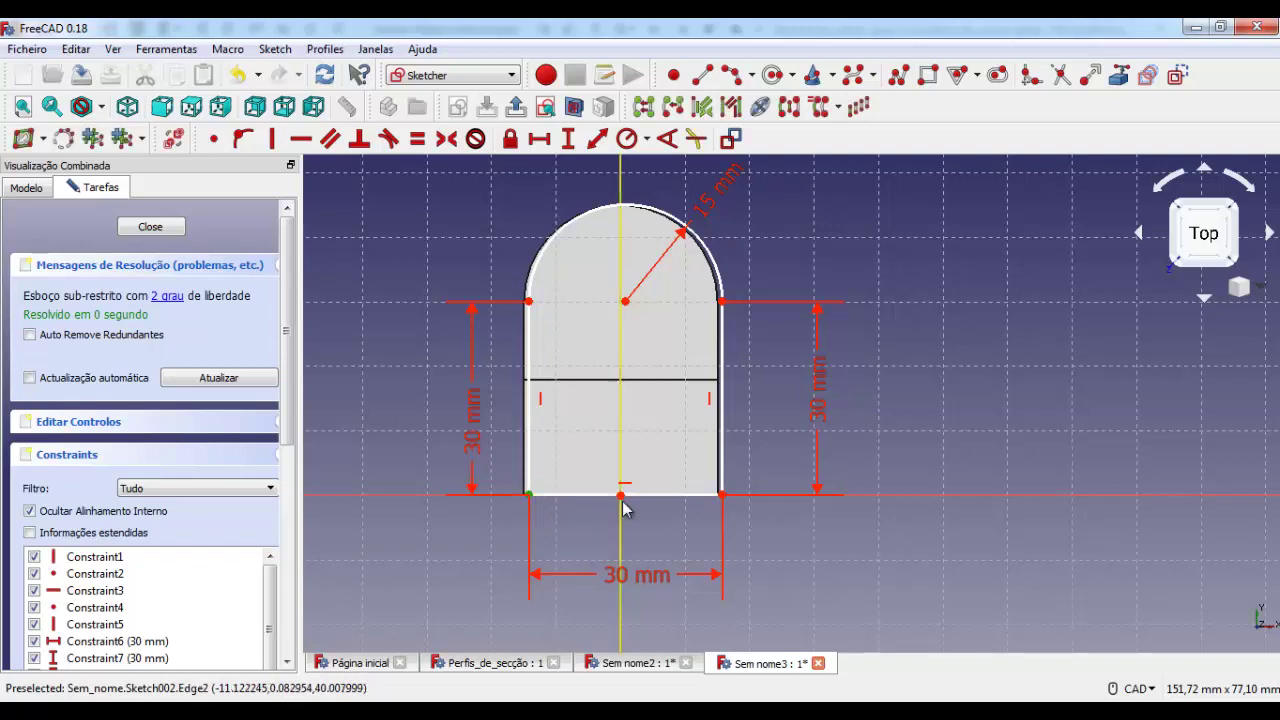
pyautogui.click(610, 494)
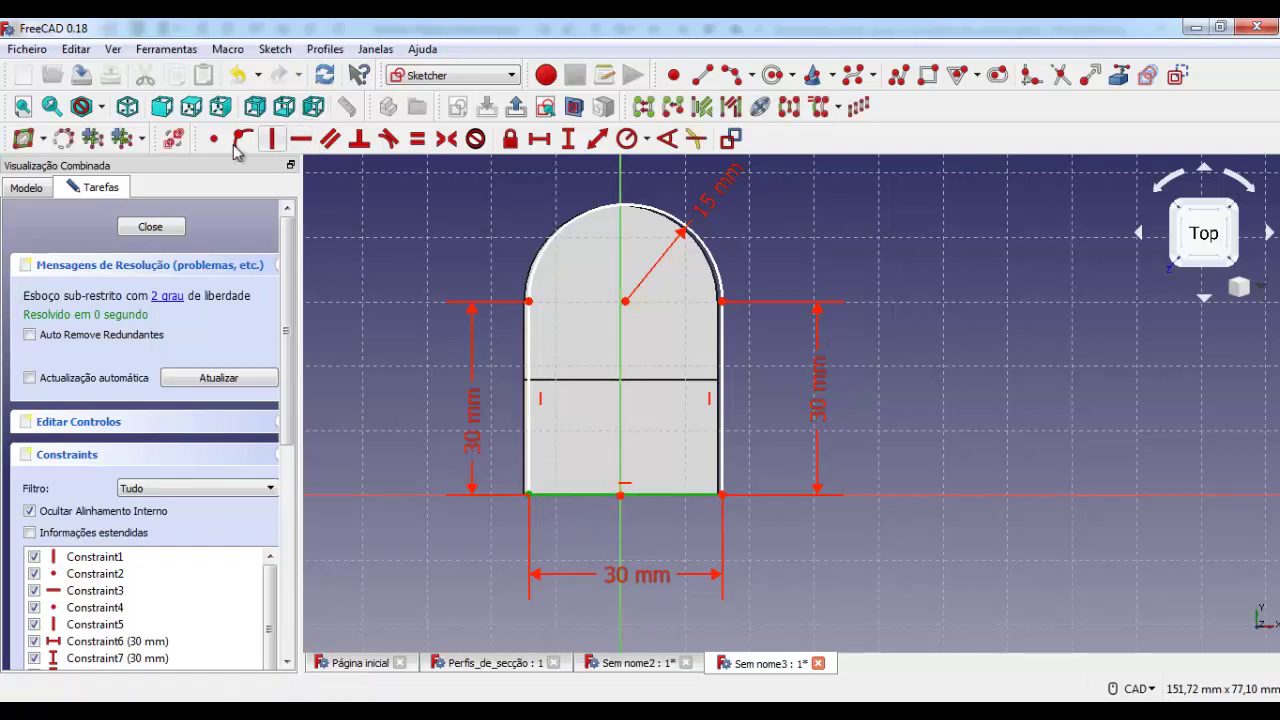
pyautogui.click(540, 140)
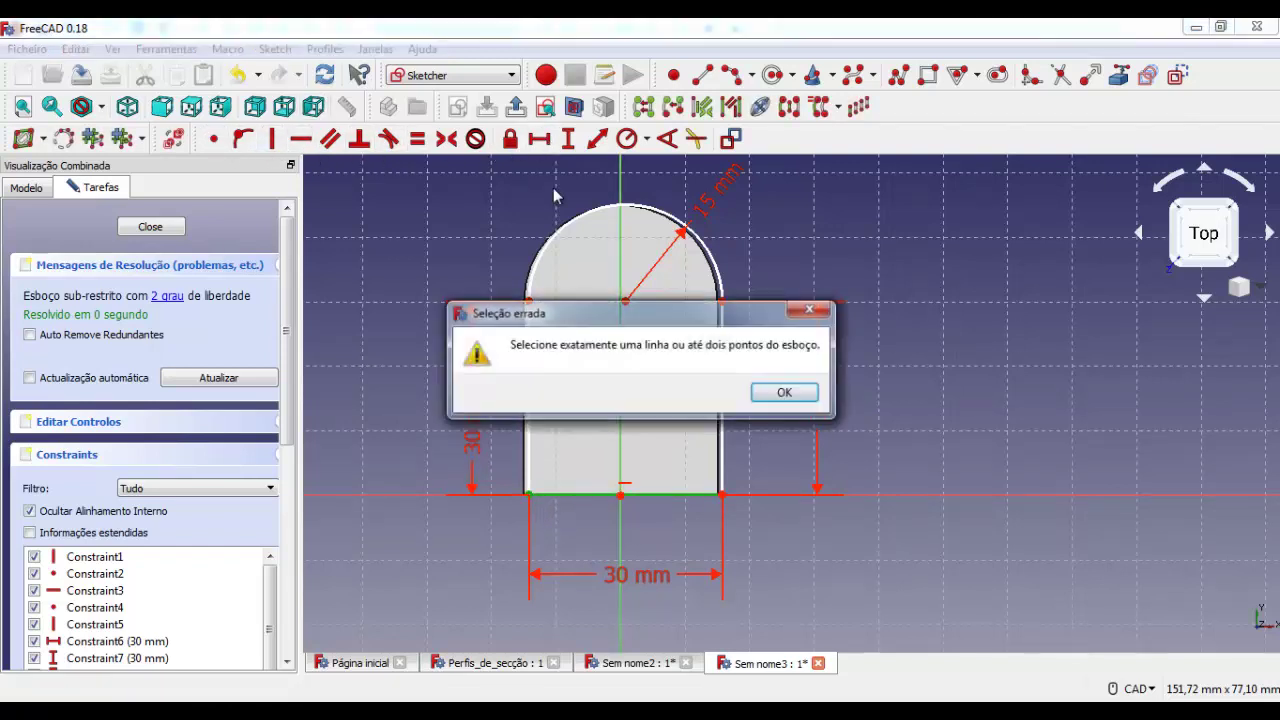
pyautogui.click(789, 391)
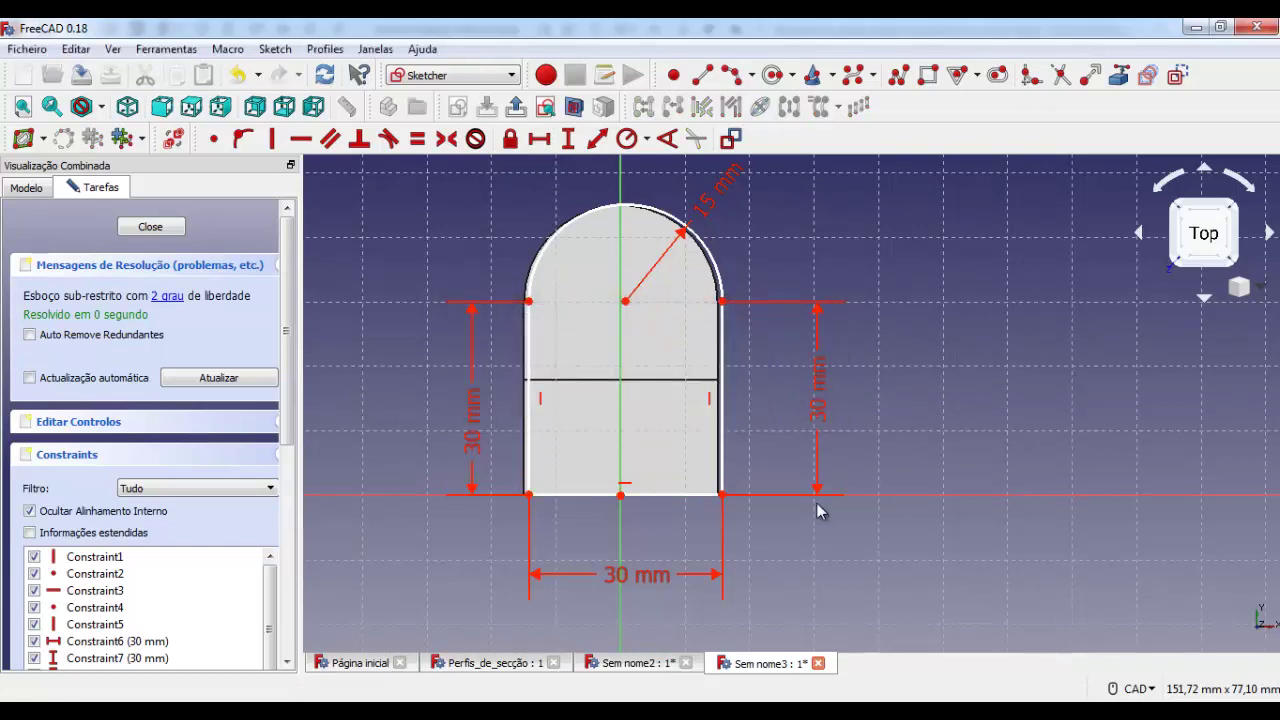
pyautogui.click(621, 495)
pyautogui.click(528, 496)
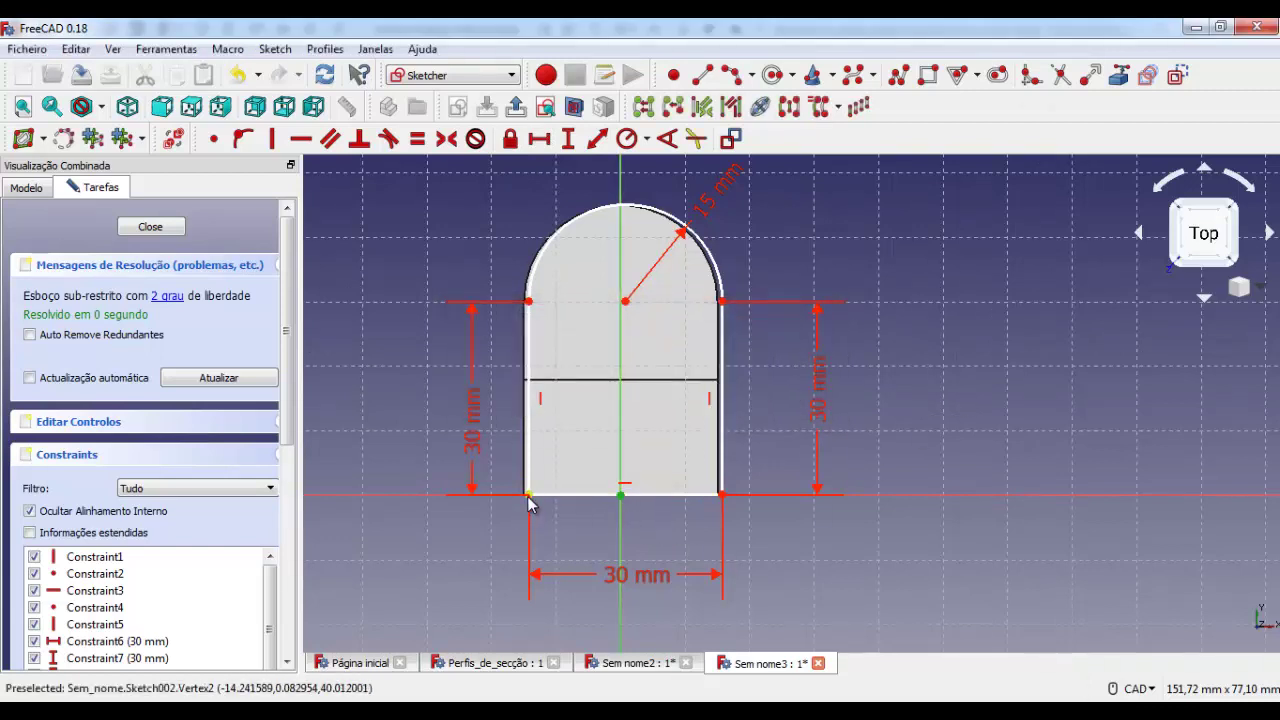
pyautogui.click(540, 140)
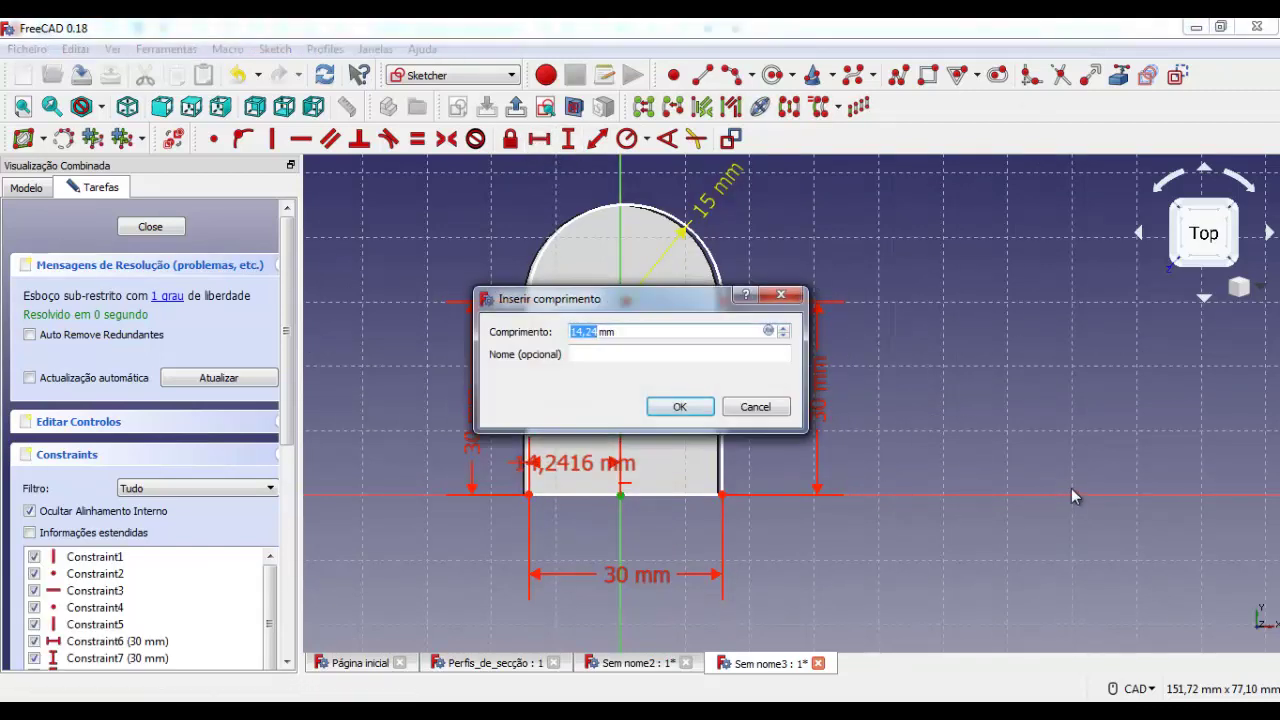
pyautogui.press('Return')
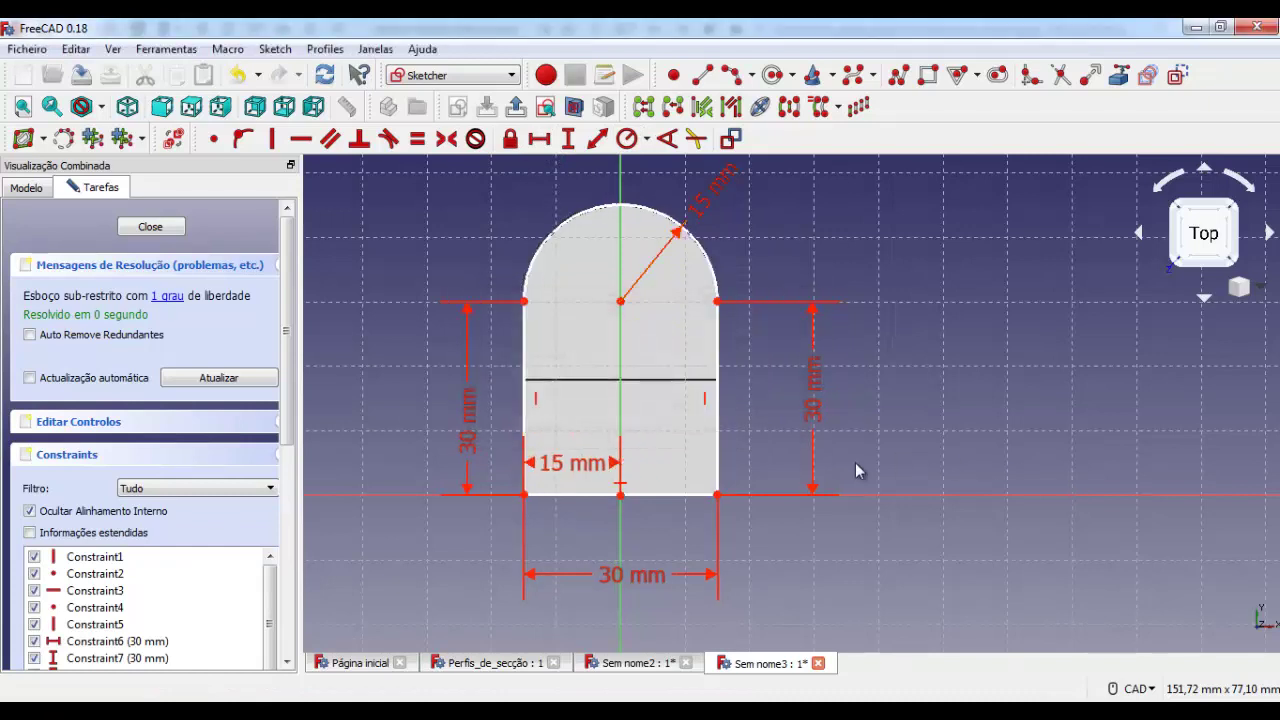
# Give the right side a 30 mm vertical distance and tidy the dimension labels.
pyautogui.click(717, 301)
pyautogui.click(621, 496)
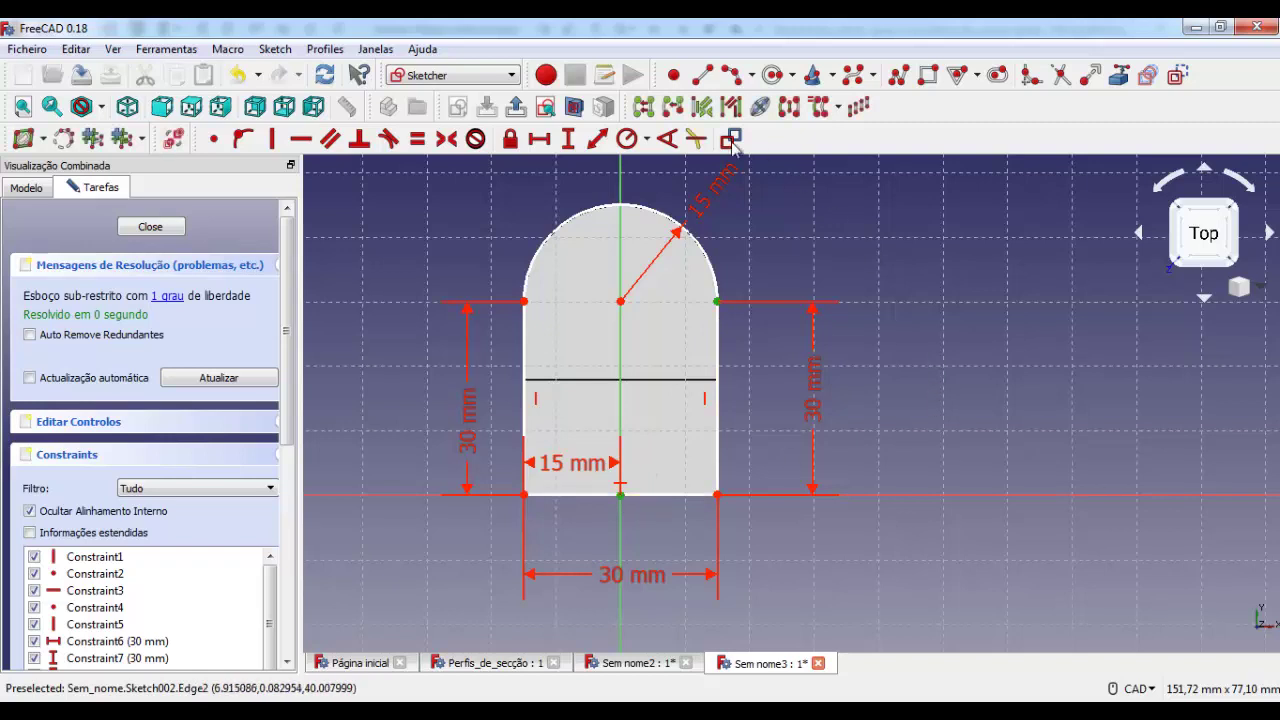
pyautogui.click(568, 138)
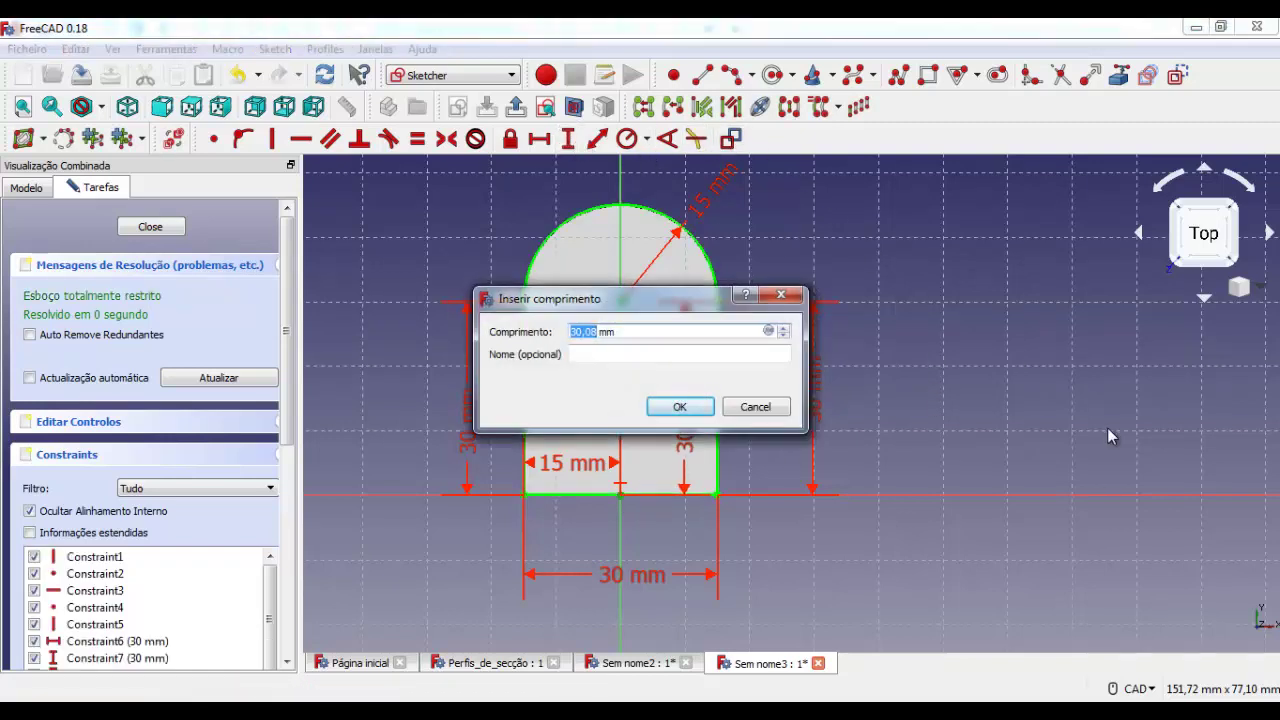
pyautogui.write('3')
pyautogui.press('Return')
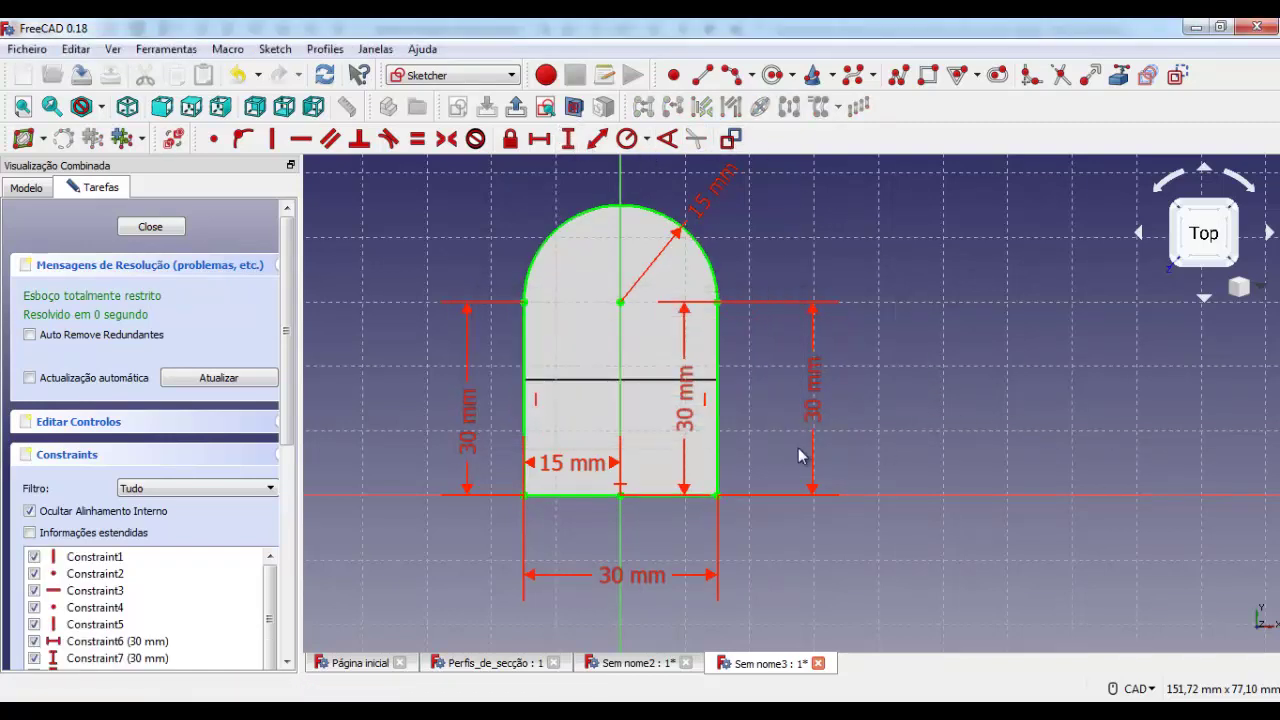
pyautogui.moveTo(585, 466)
pyautogui.mouseDown()
pyautogui.moveTo(470, 548)
pyautogui.moveTo(437, 552)
pyautogui.mouseUp()
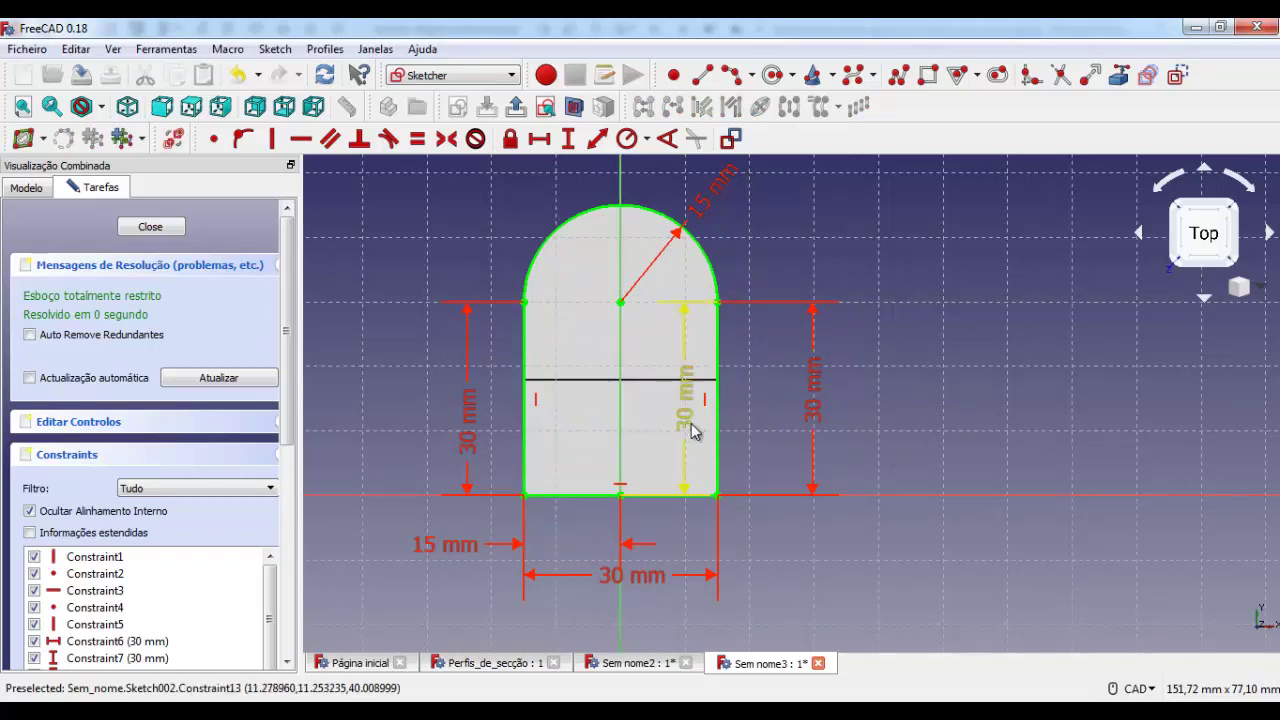
pyautogui.moveTo(691, 423)
pyautogui.mouseDown()
pyautogui.moveTo(771, 442)
pyautogui.moveTo(768, 417)
pyautogui.mouseUp()
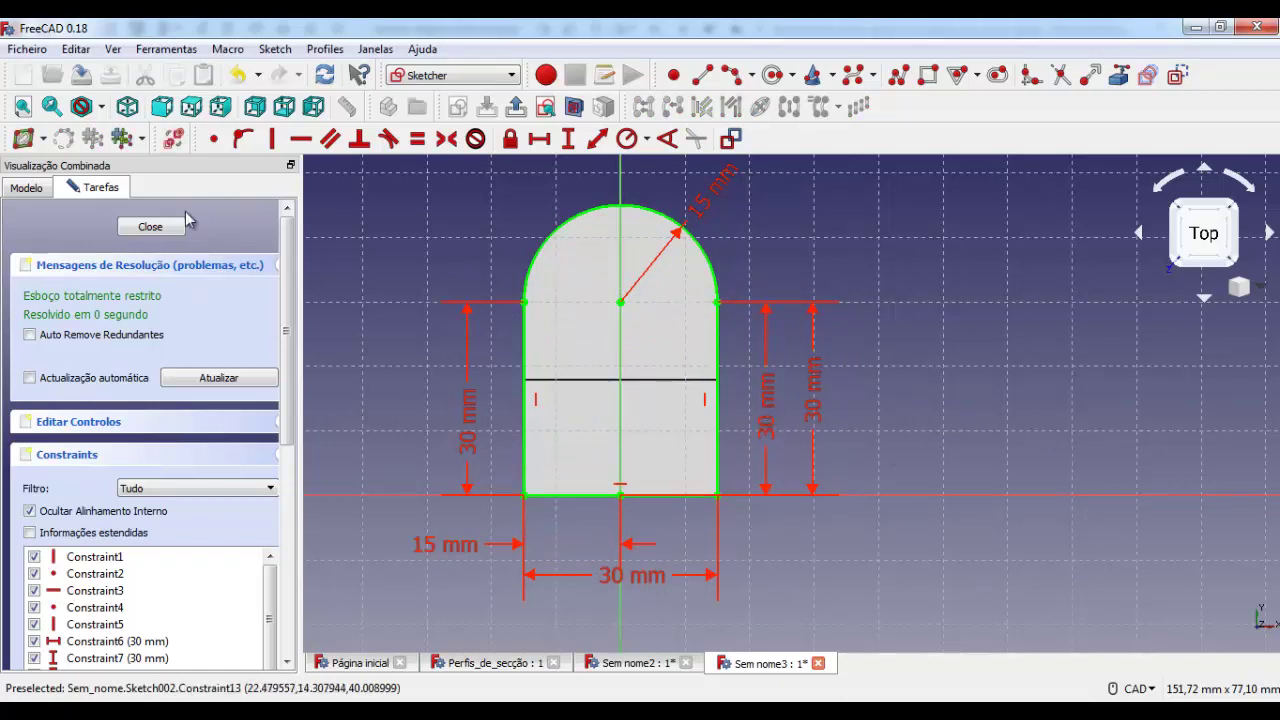
# Pad the arched sketch 10 mm as Pad002, then select the base face between the lugs.
pyautogui.click(150, 227)
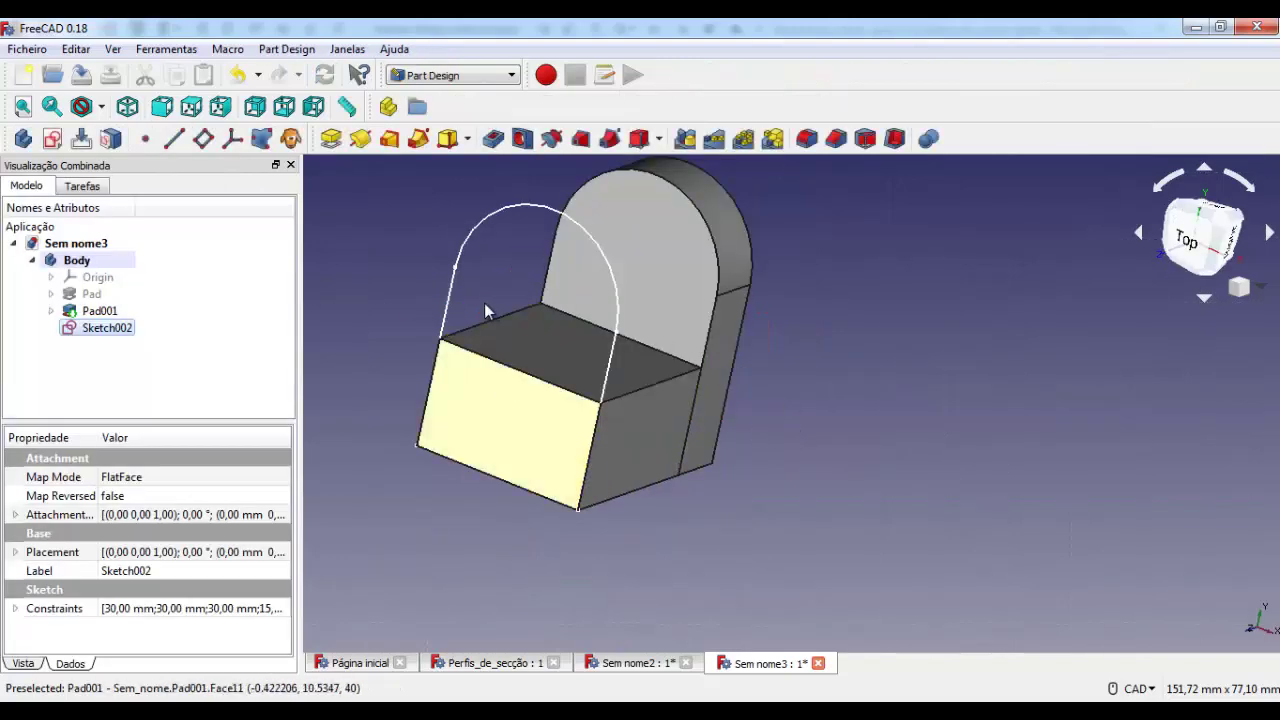
pyautogui.click(330, 138)
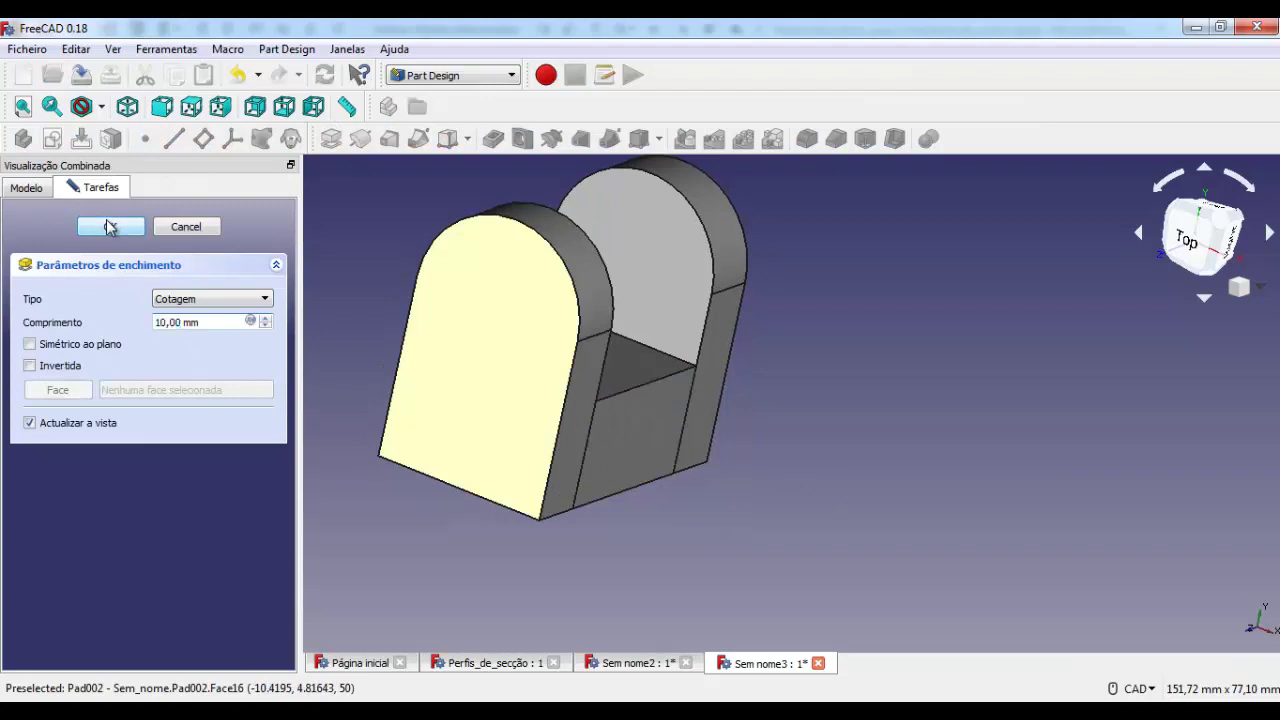
pyautogui.click(110, 227)
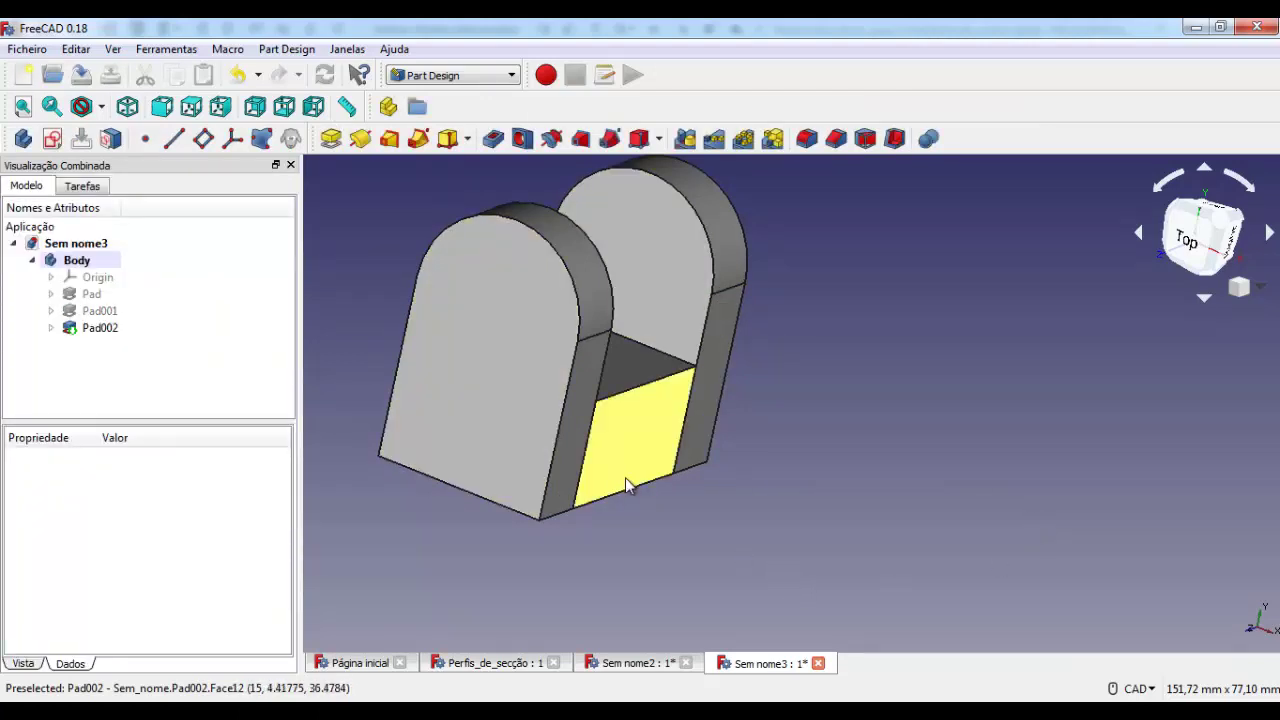
pyautogui.click(618, 445)
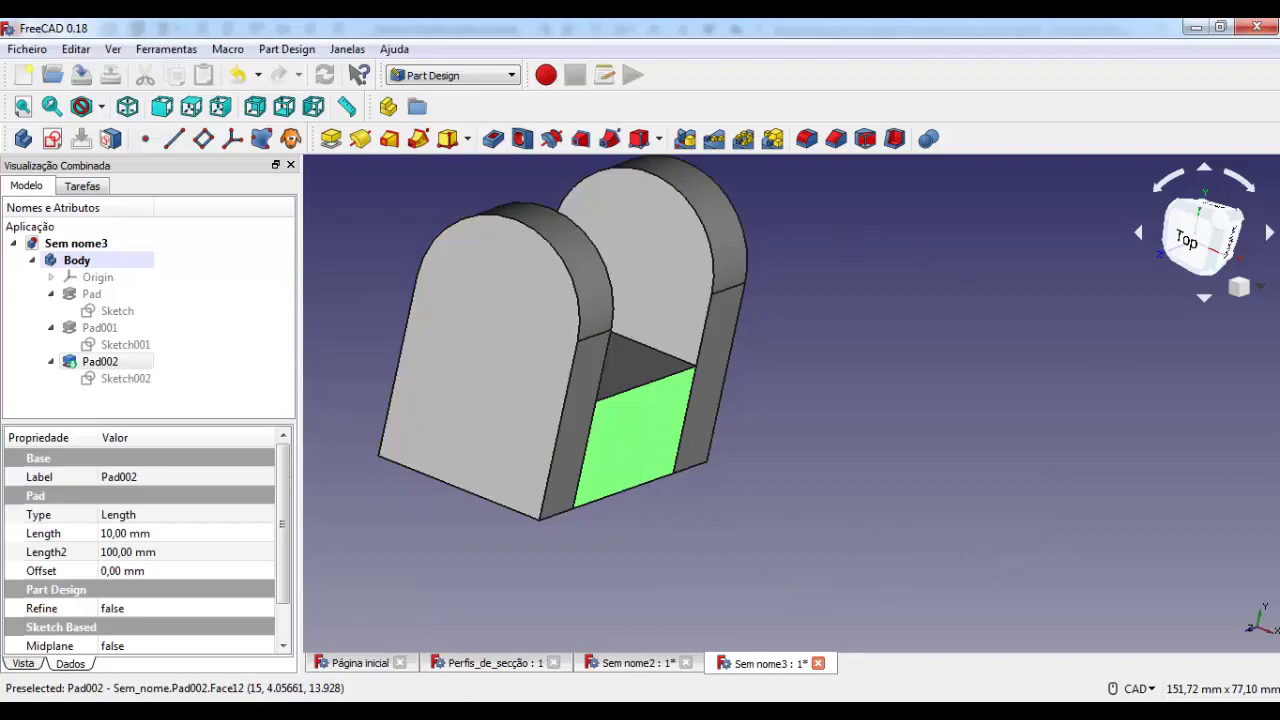
pyautogui.hotkey('alt', 'Tab')
# Create a sketch on the selected base face and draw a rectangle.
pyautogui.click(52, 138)
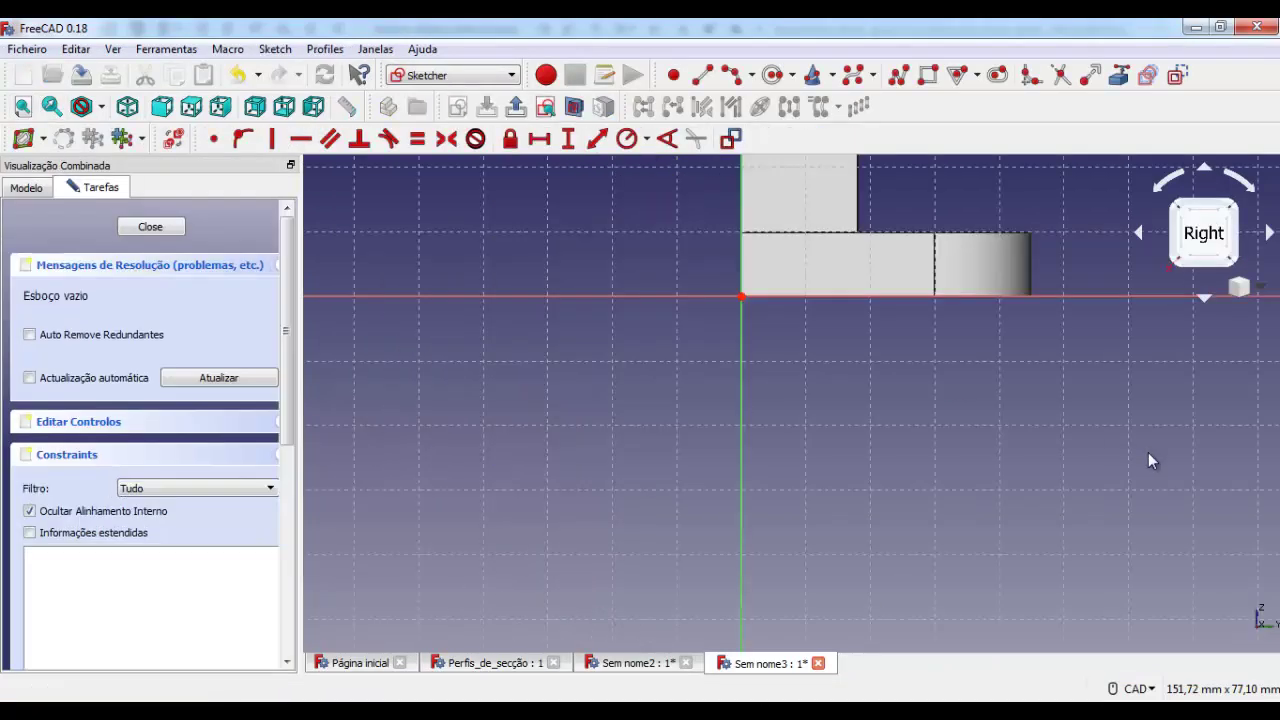
pyautogui.moveTo(942, 459); pyautogui.dragTo(943, 653, button='middle')
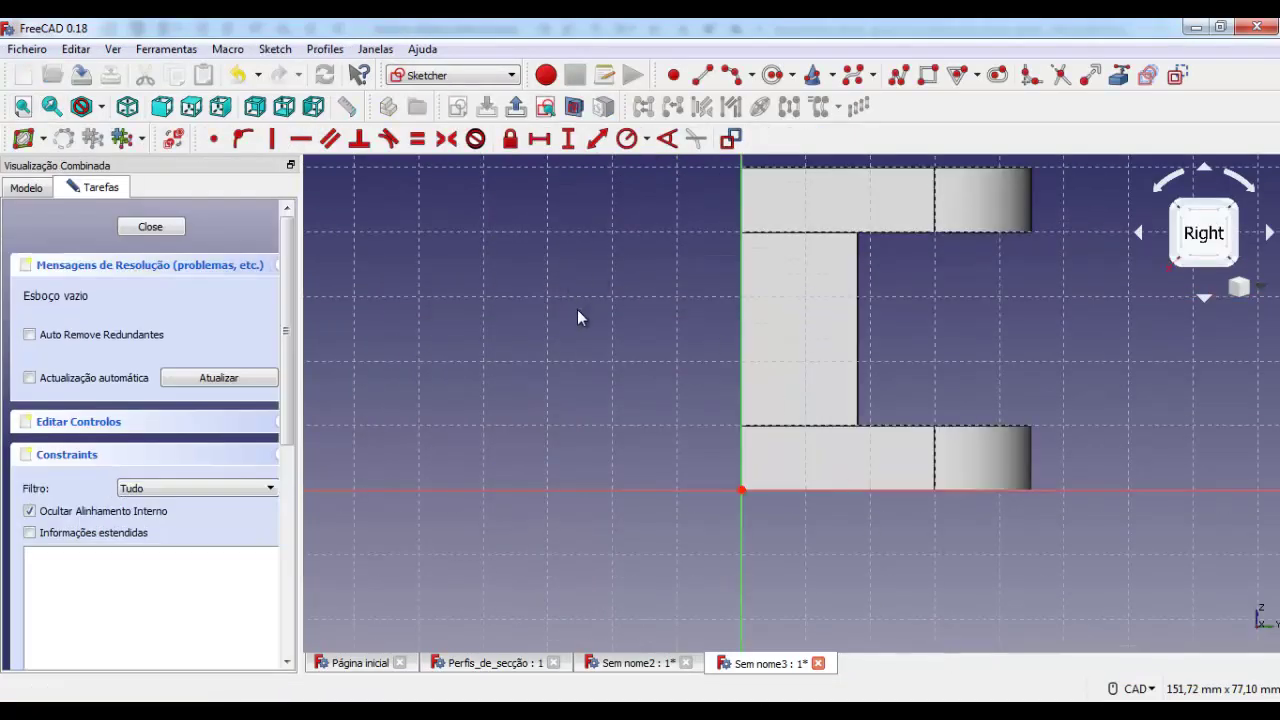
pyautogui.press('Up')
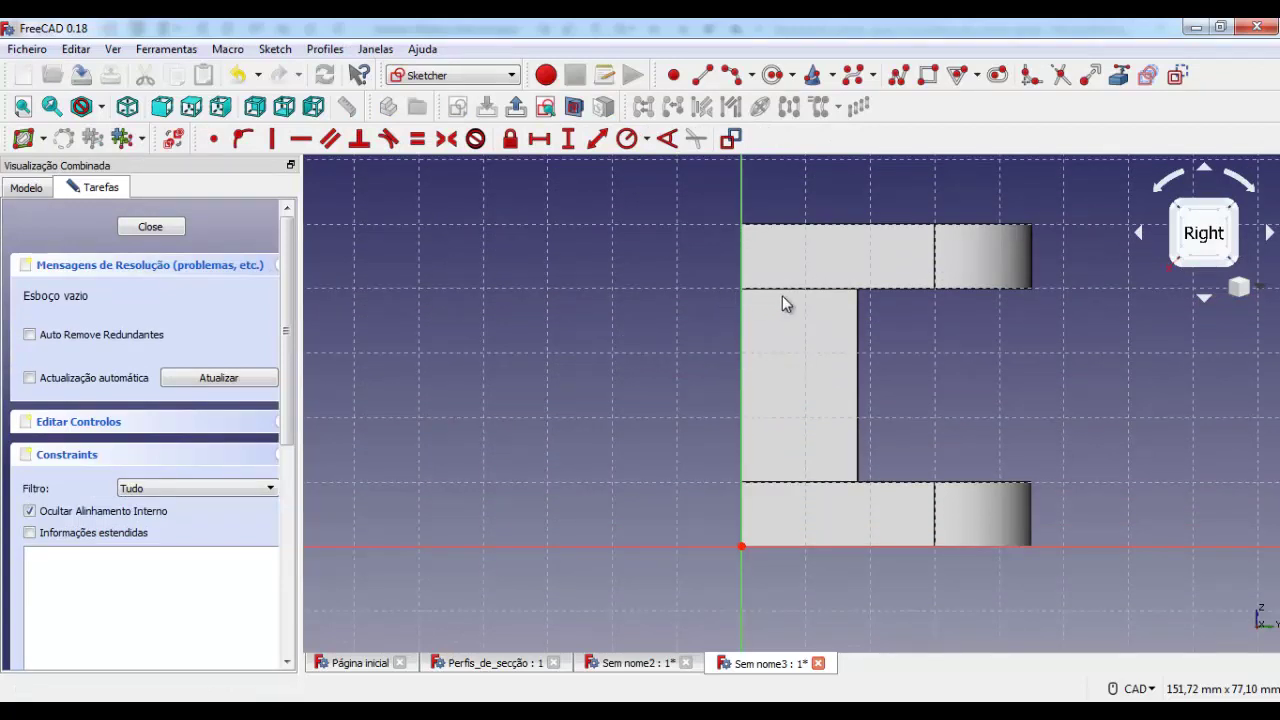
pyautogui.click(927, 74)
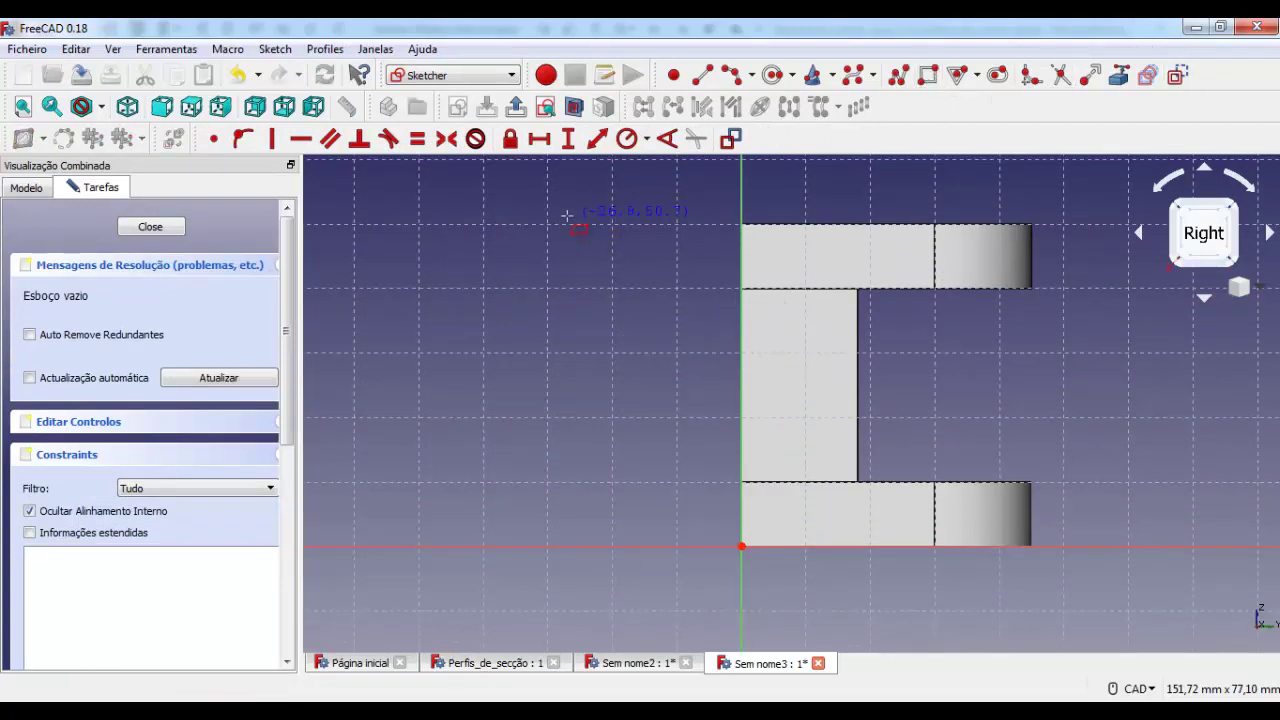
pyautogui.click(559, 225)
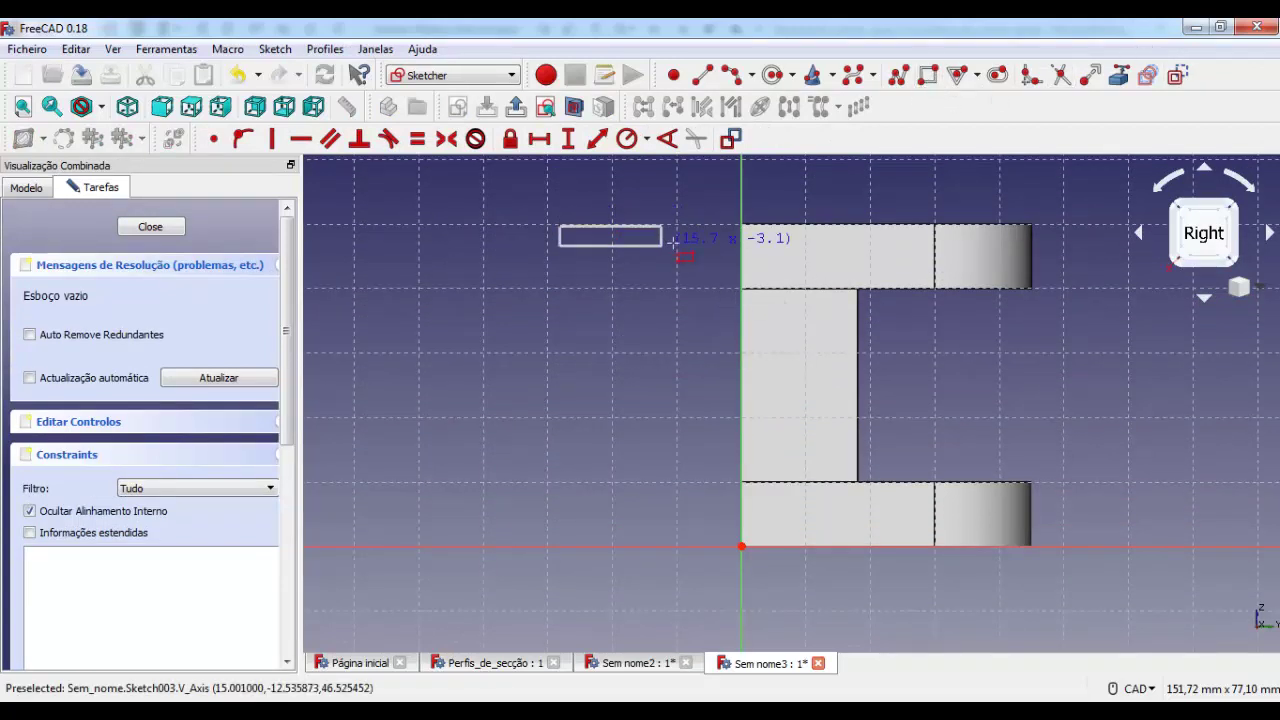
pyautogui.click(688, 538)
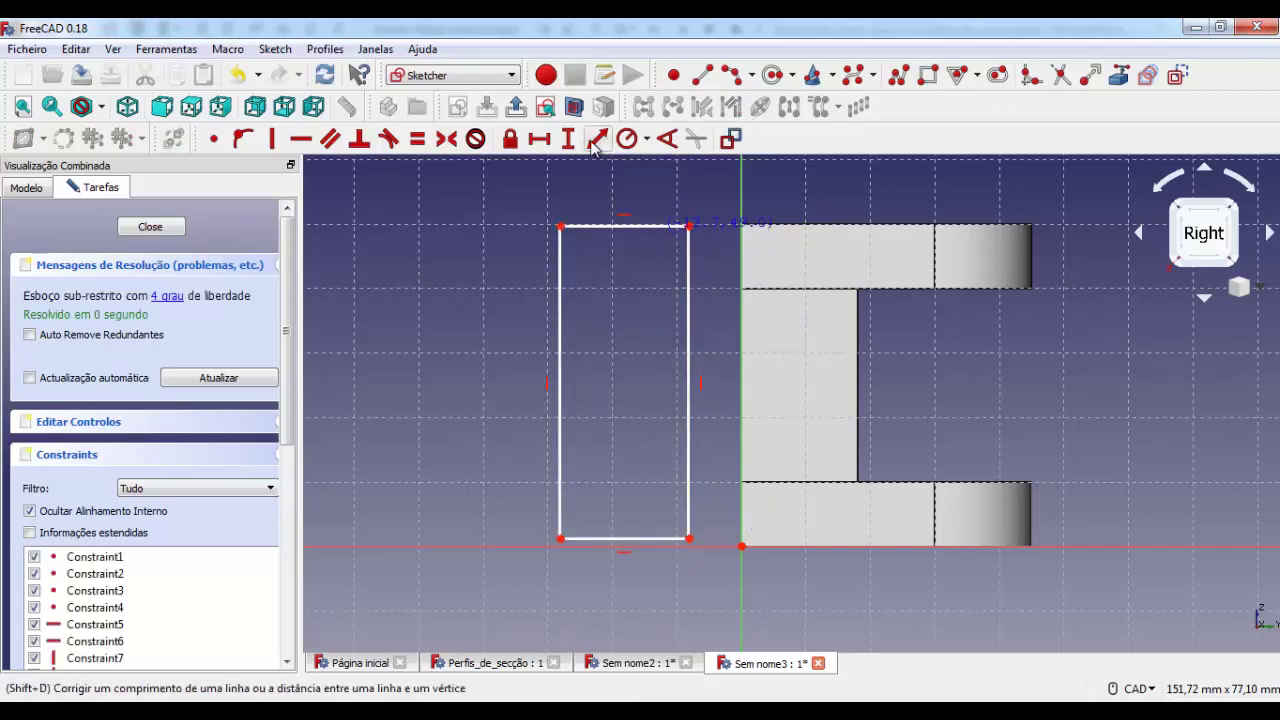
# Constrain the rectangle to 18 mm wide by 50 mm tall with a corner on the origin.
pyautogui.click(543, 142)
pyautogui.click(630, 225)
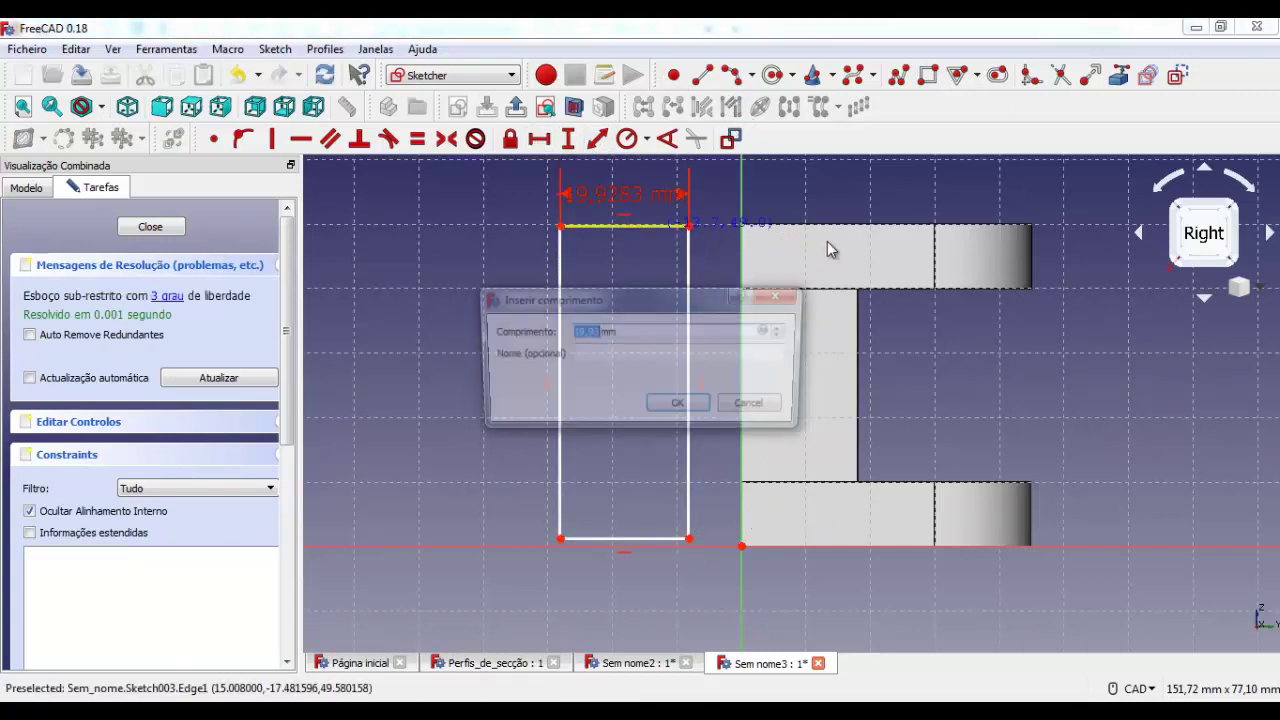
pyautogui.write('1')
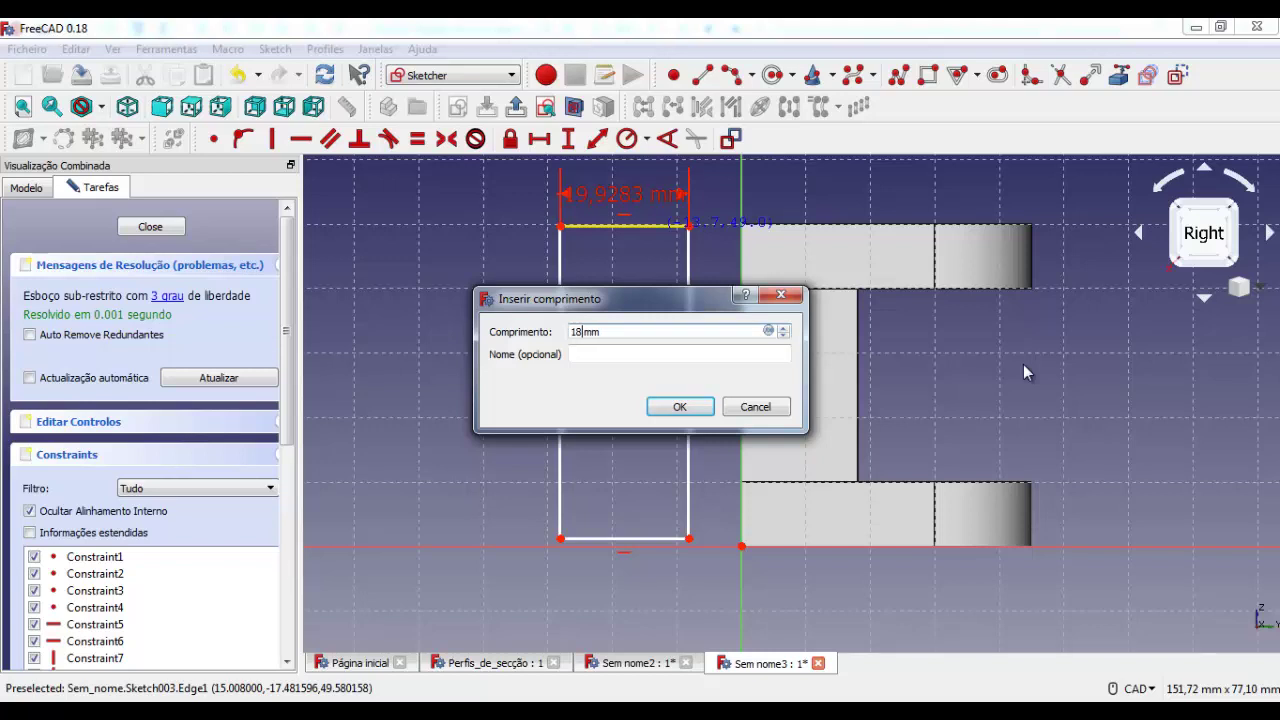
pyautogui.press('Return')
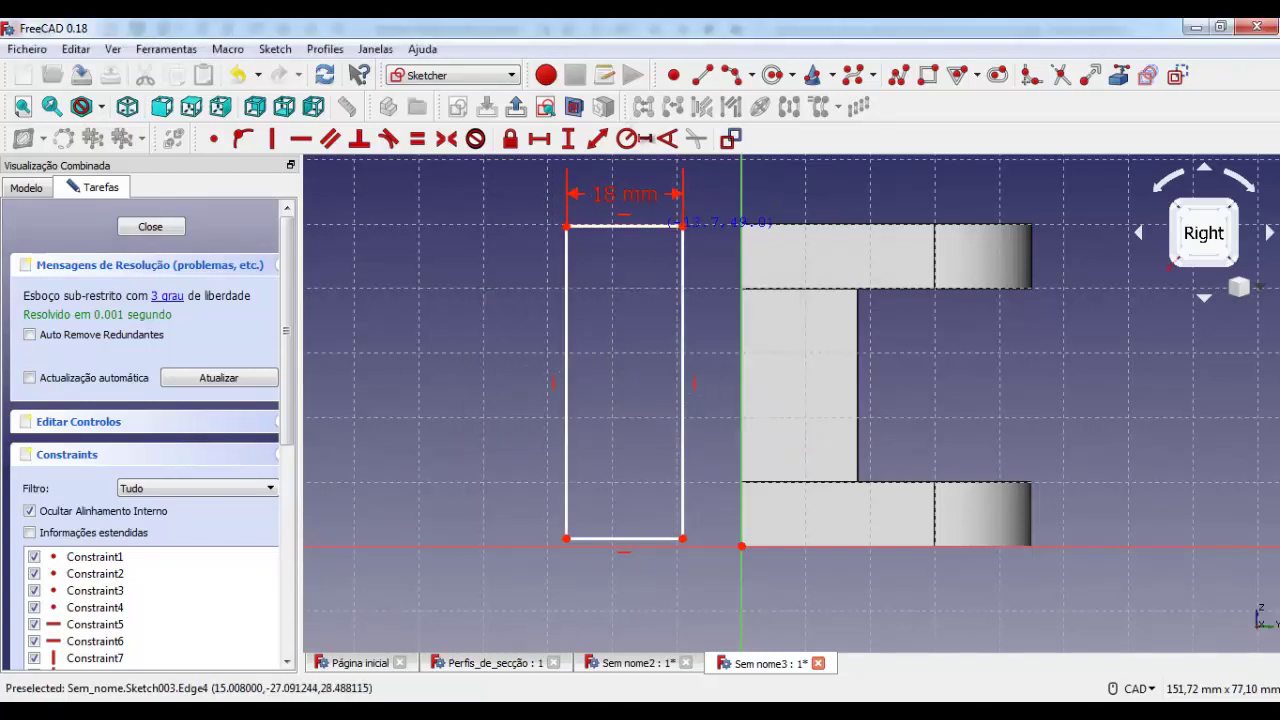
pyautogui.click(568, 320)
pyautogui.write('i')
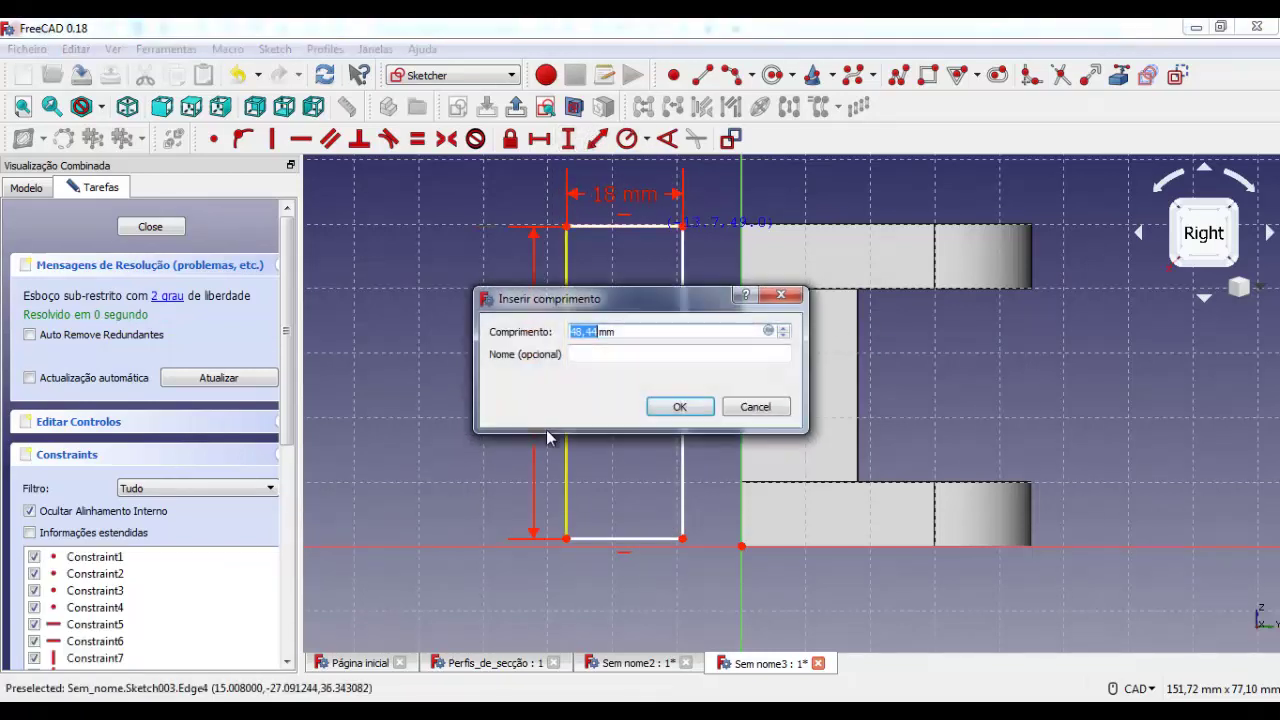
pyautogui.write('50')
pyautogui.press('Return')
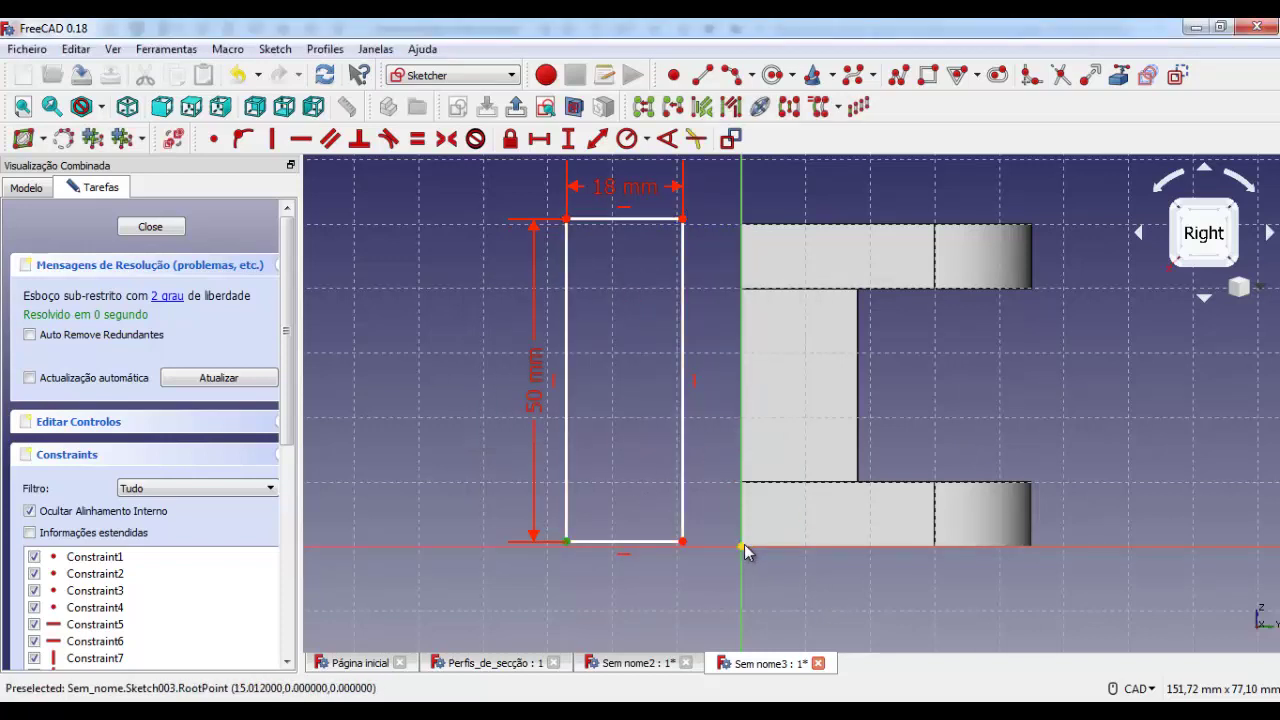
pyautogui.click(213, 138)
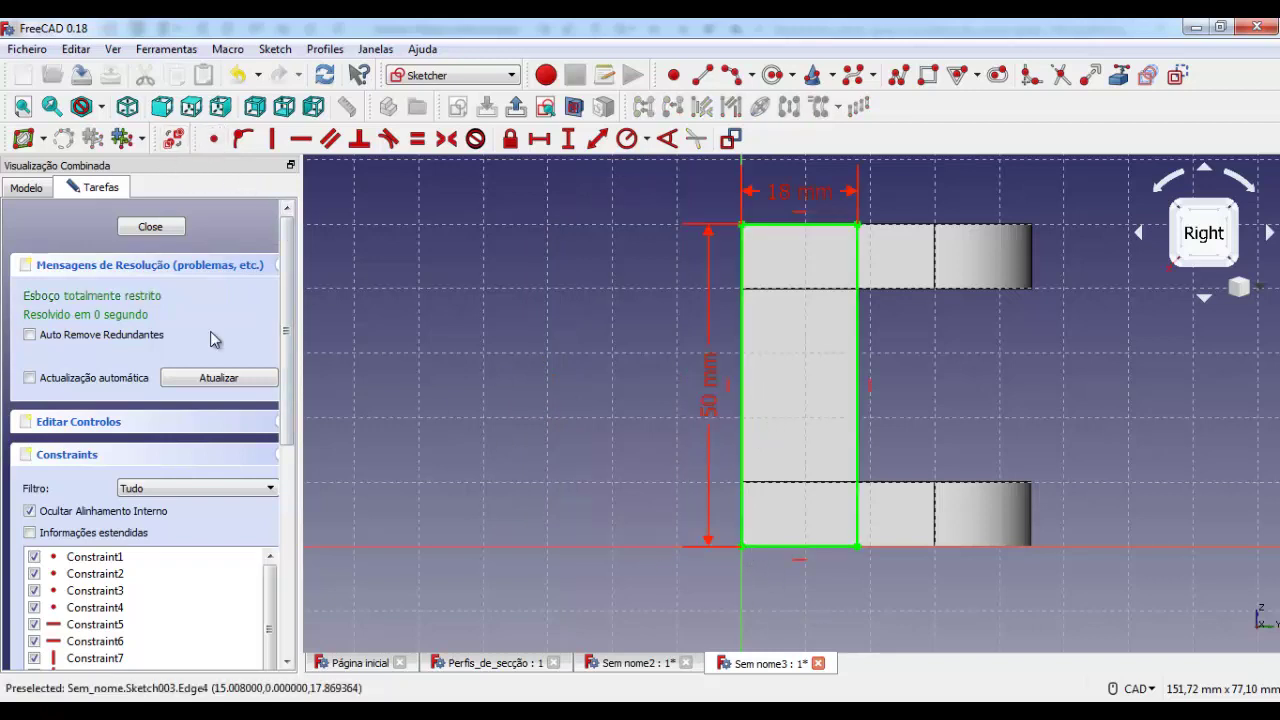
pyautogui.click(158, 229)
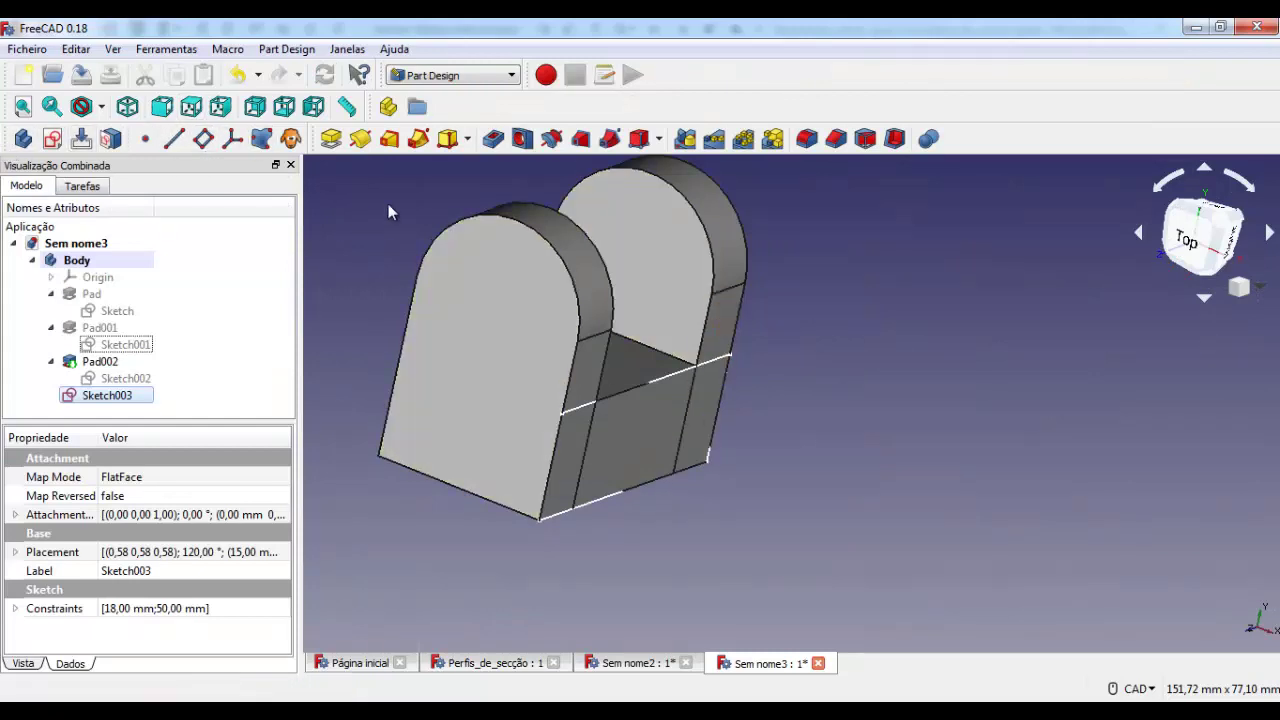
# Pad the rectangle 50 mm into Pad003 and select the block's end face.
pyautogui.click(340, 142)
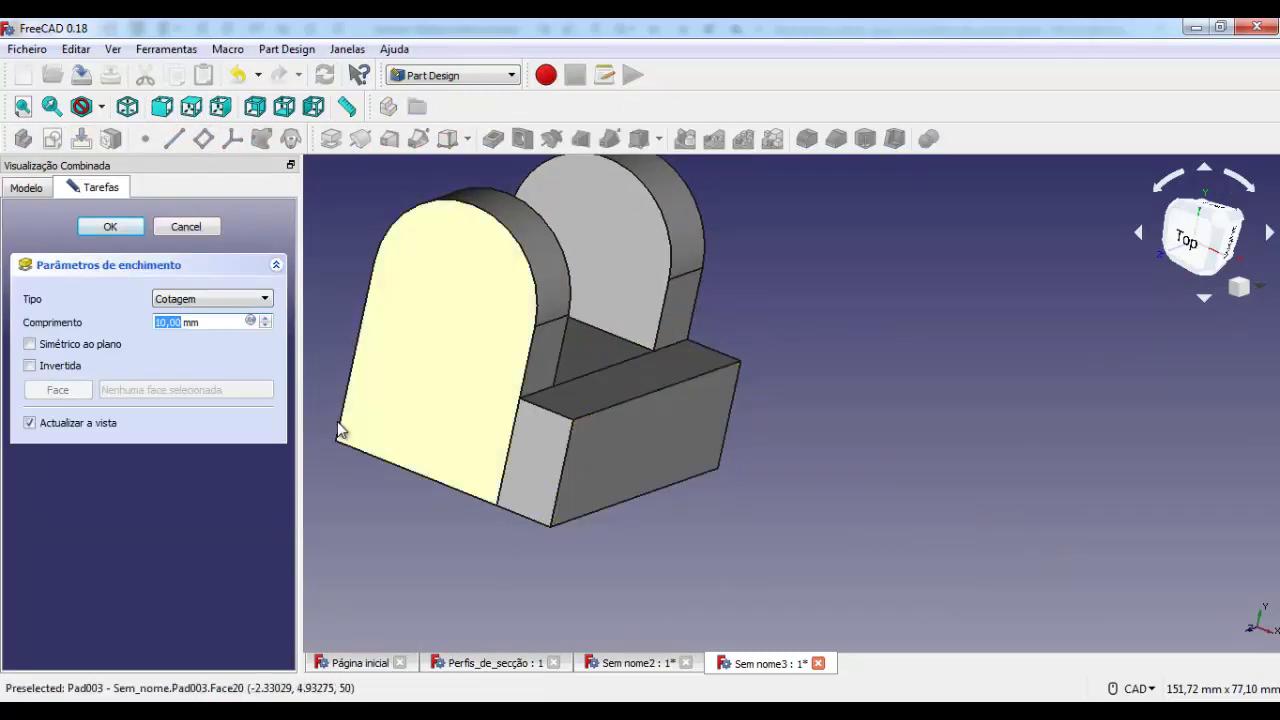
pyautogui.write('50')
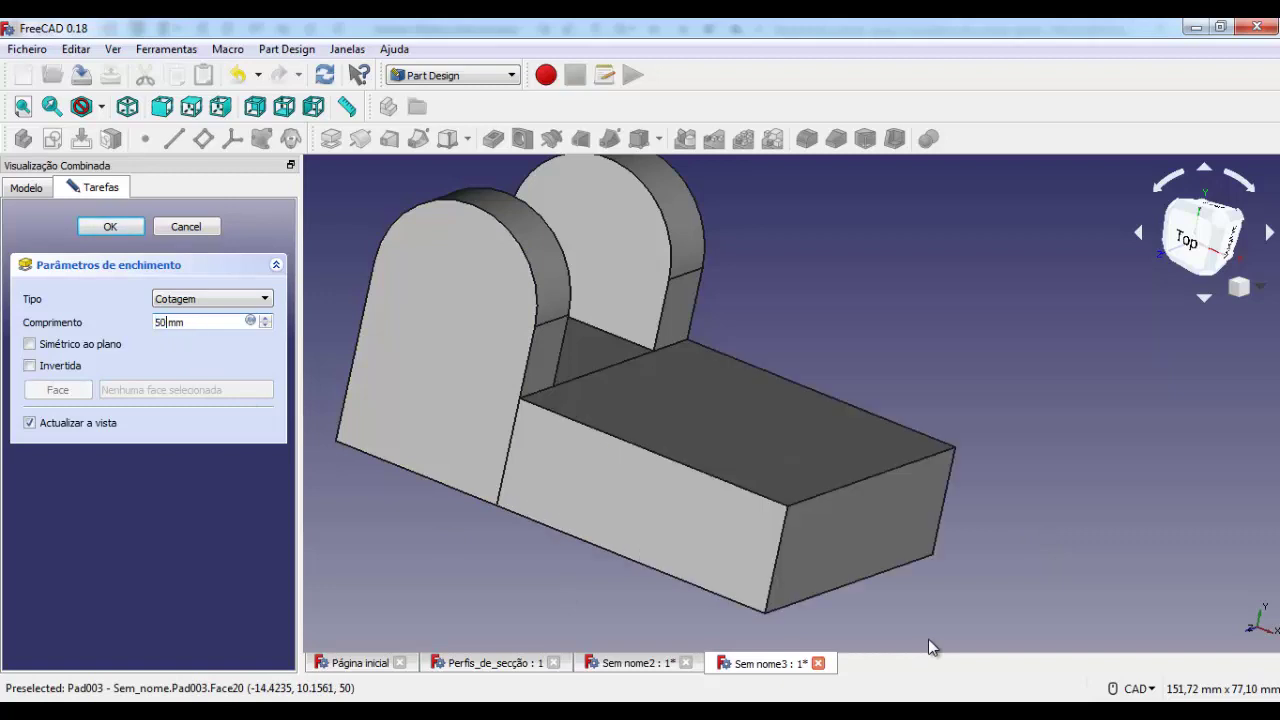
pyautogui.click(110, 226)
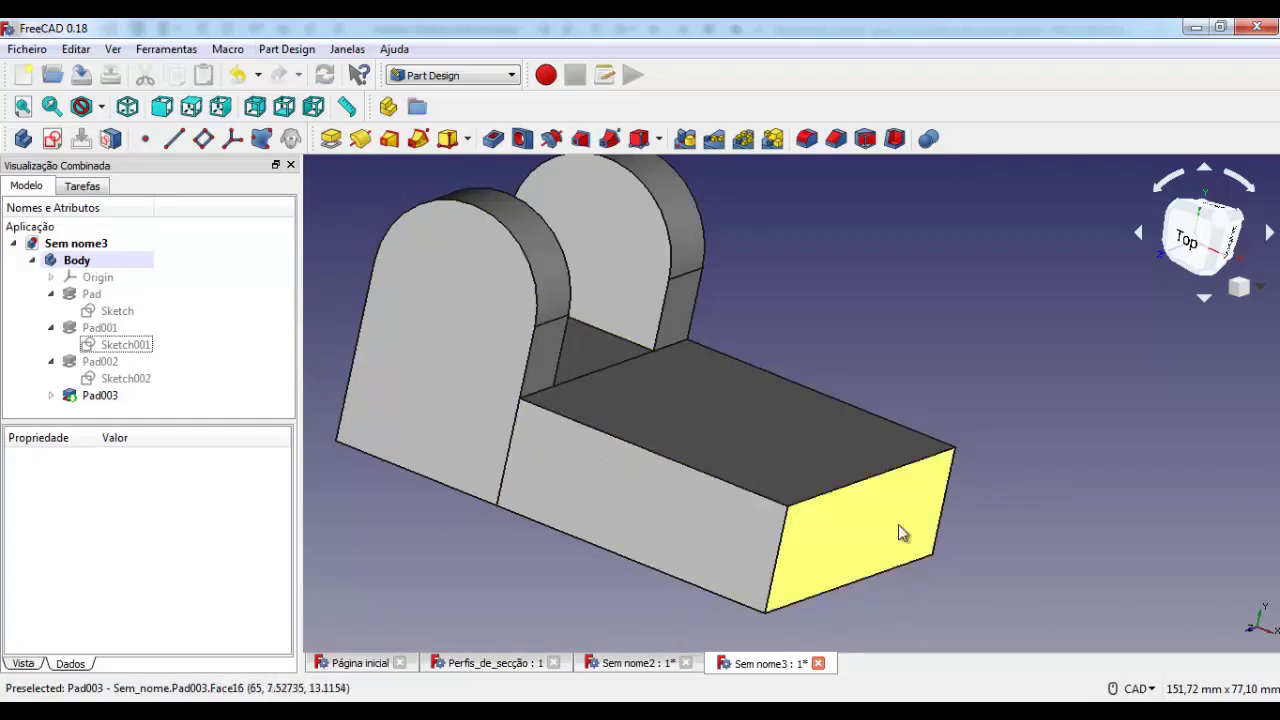
pyautogui.click(866, 541)
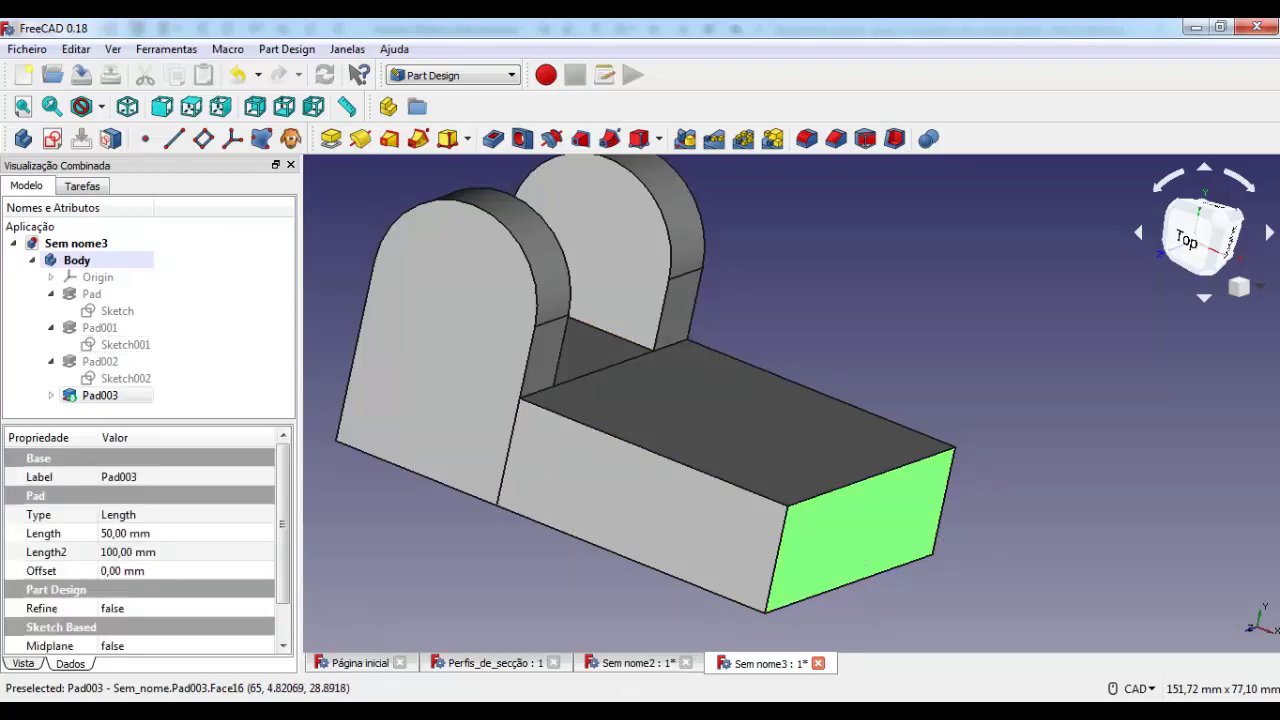
pyautogui.click(391, 700)
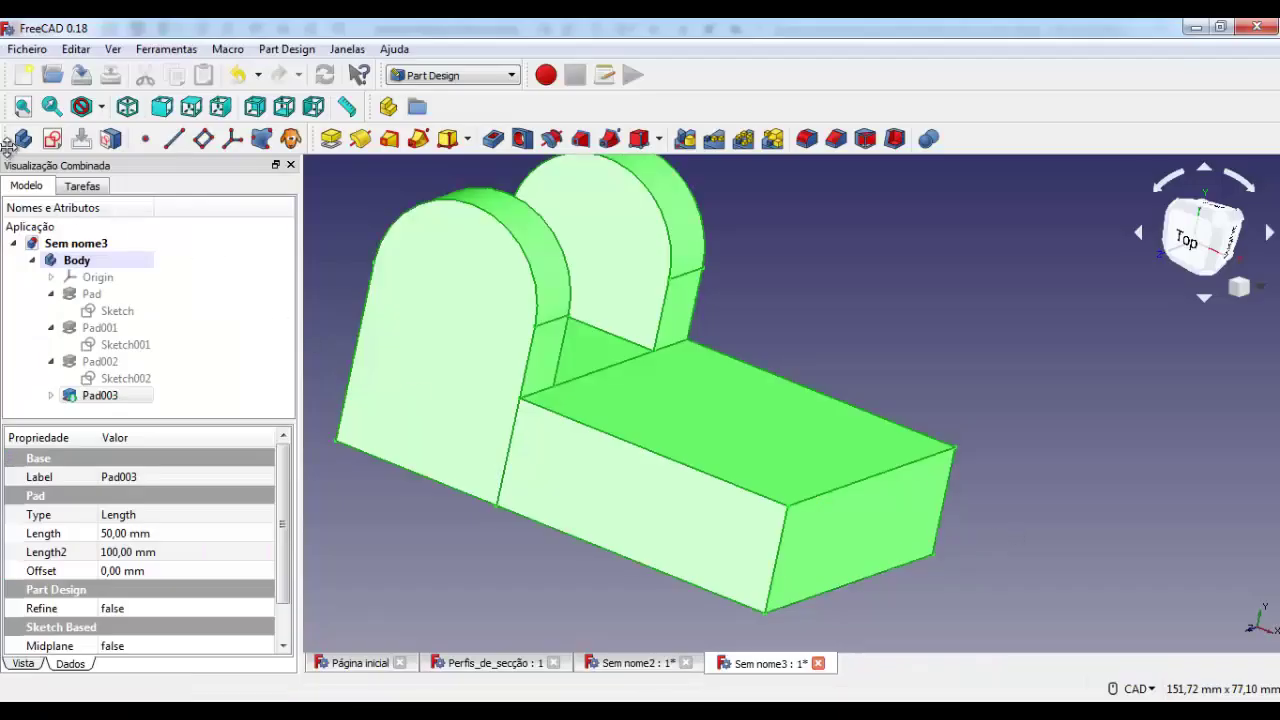
# Cancel the base-plane prompt and create Sketch004 on the block's end face.
pyautogui.click(52, 138)
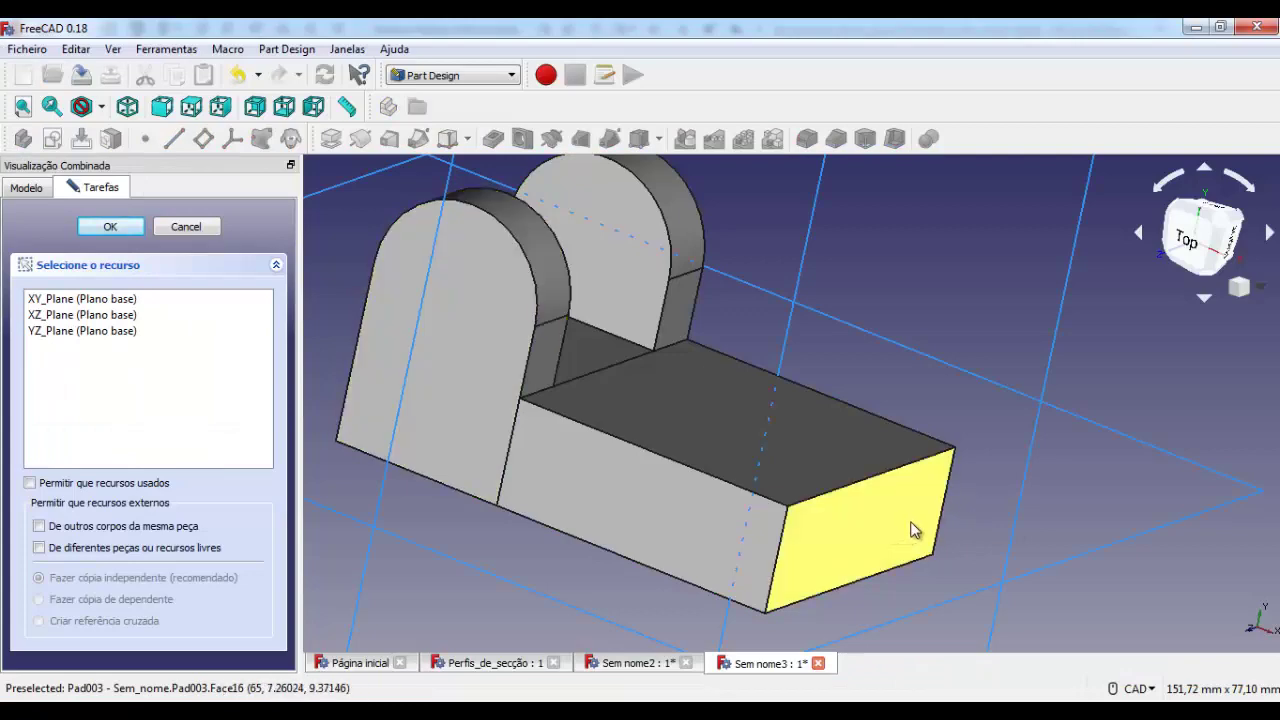
pyautogui.click(201, 230)
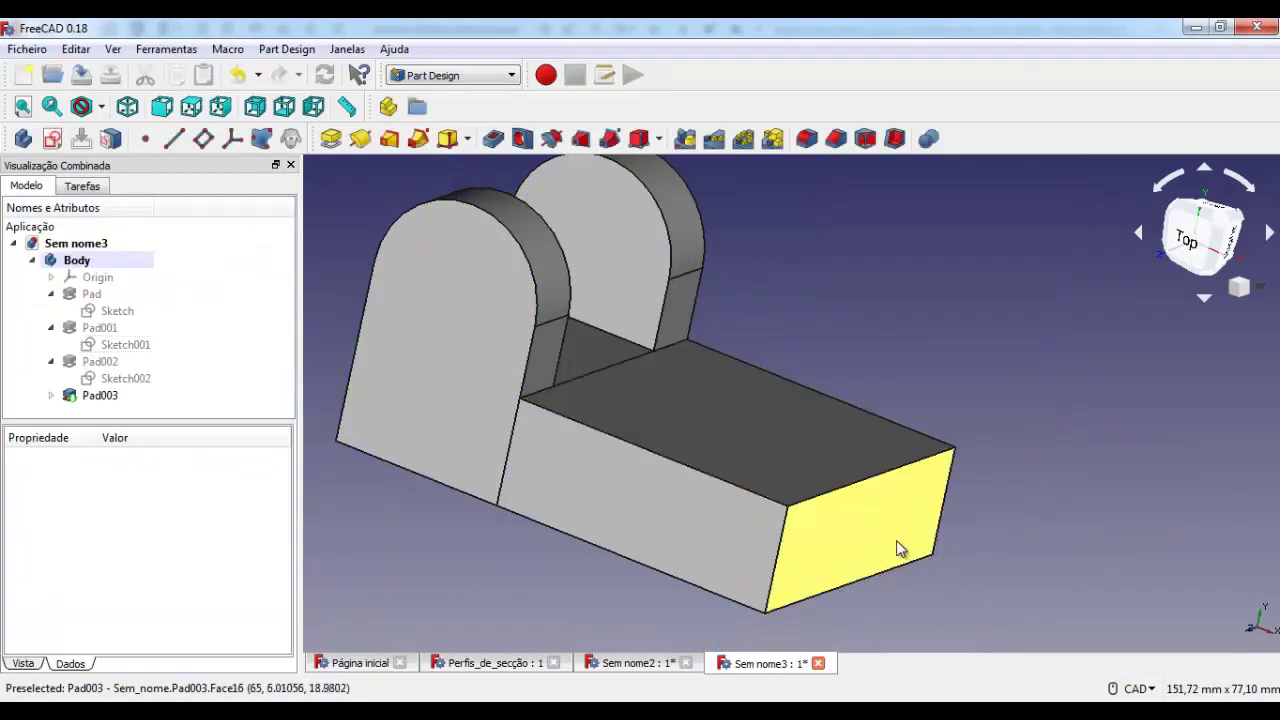
pyautogui.click(898, 546)
pyautogui.click(50, 141)
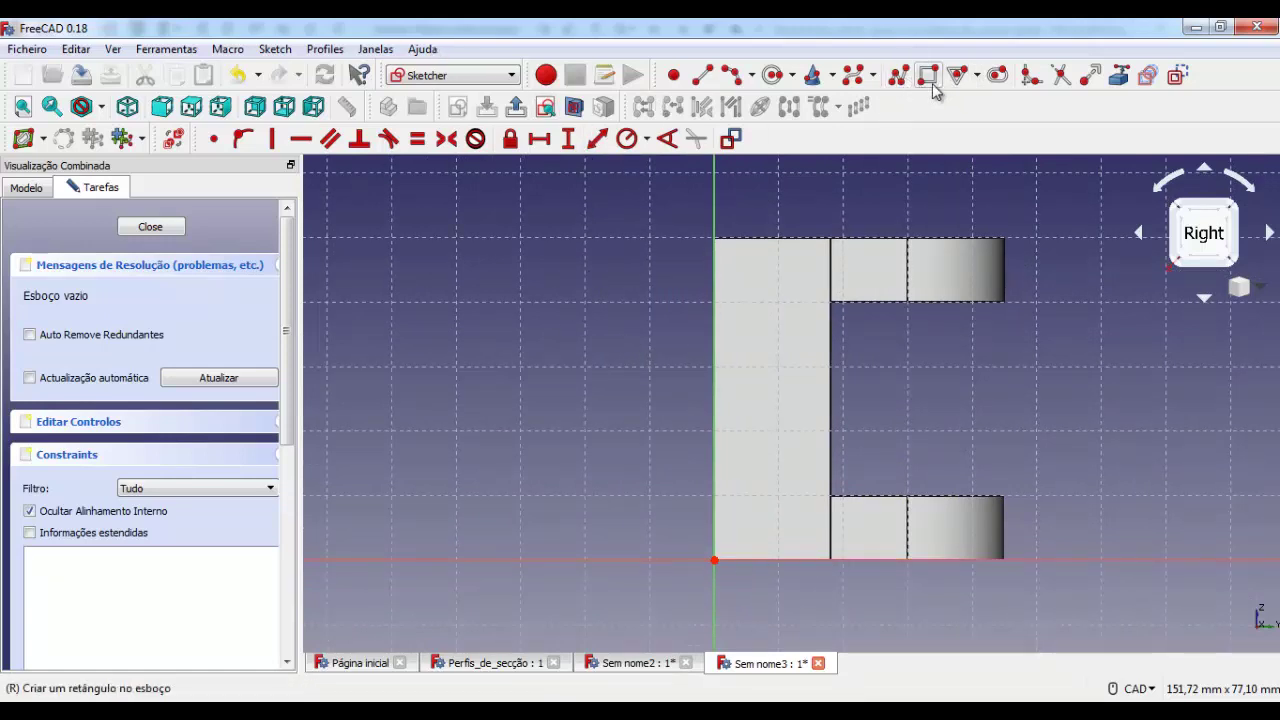
# Draw a closed four-line outline with a horizontal top, vertical sides and sloped bottom edge.
pyautogui.click(702, 75)
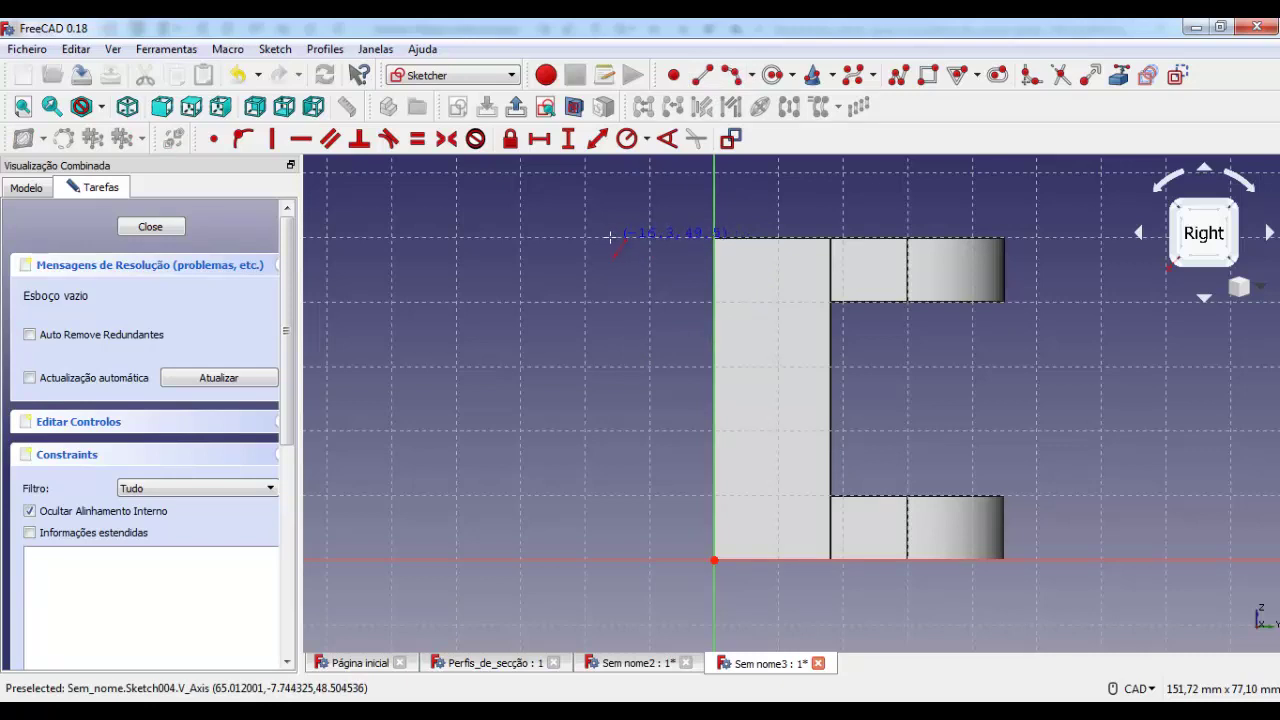
pyautogui.click(654, 239)
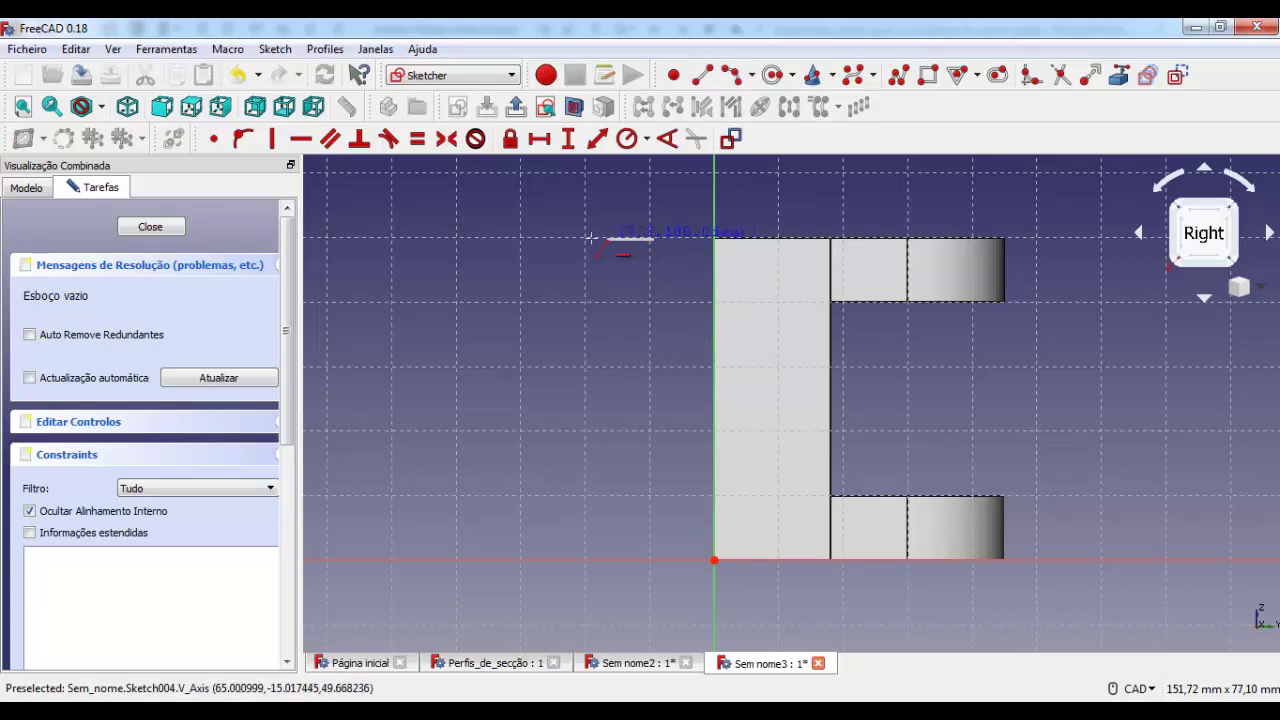
pyautogui.click(581, 239)
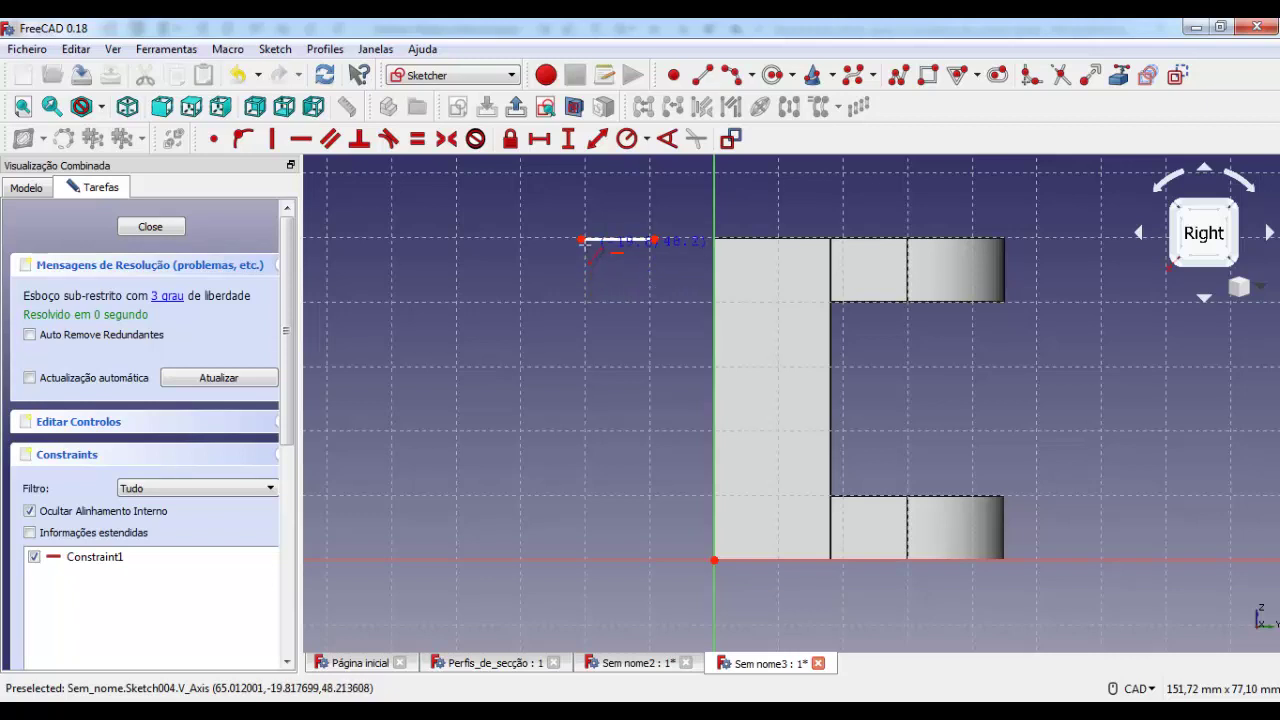
pyautogui.click(580, 241)
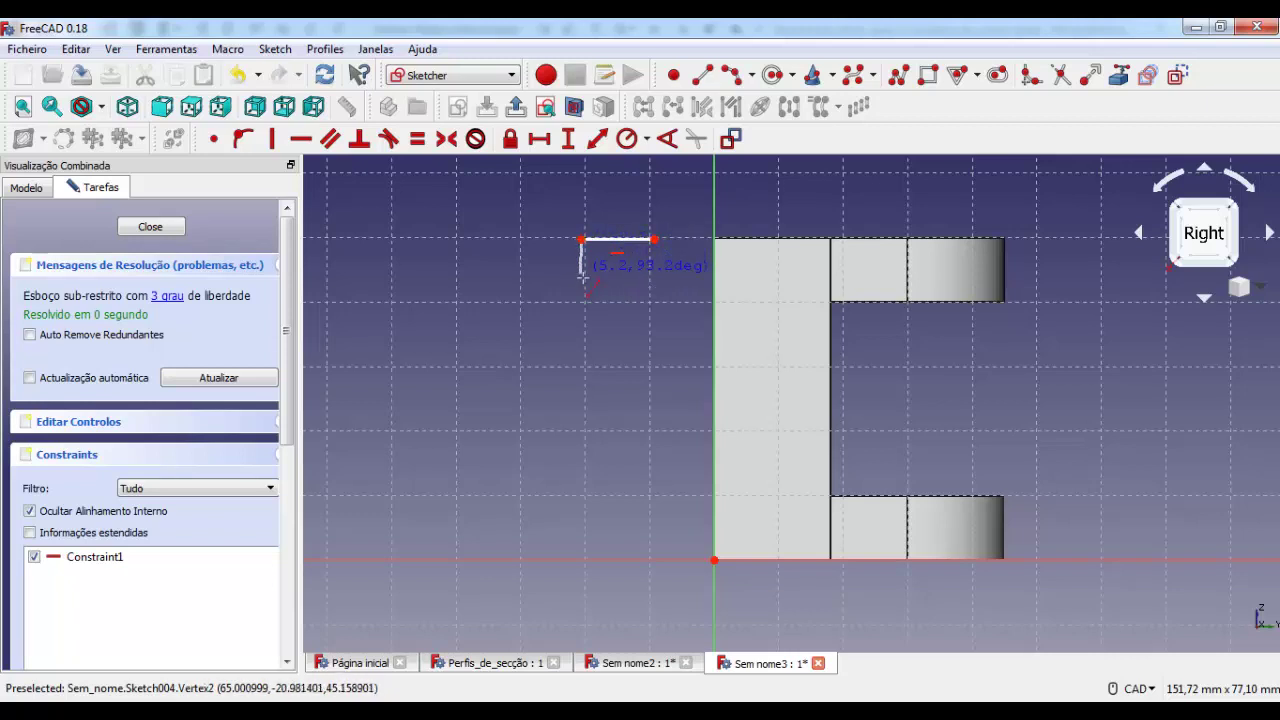
pyautogui.click(583, 283)
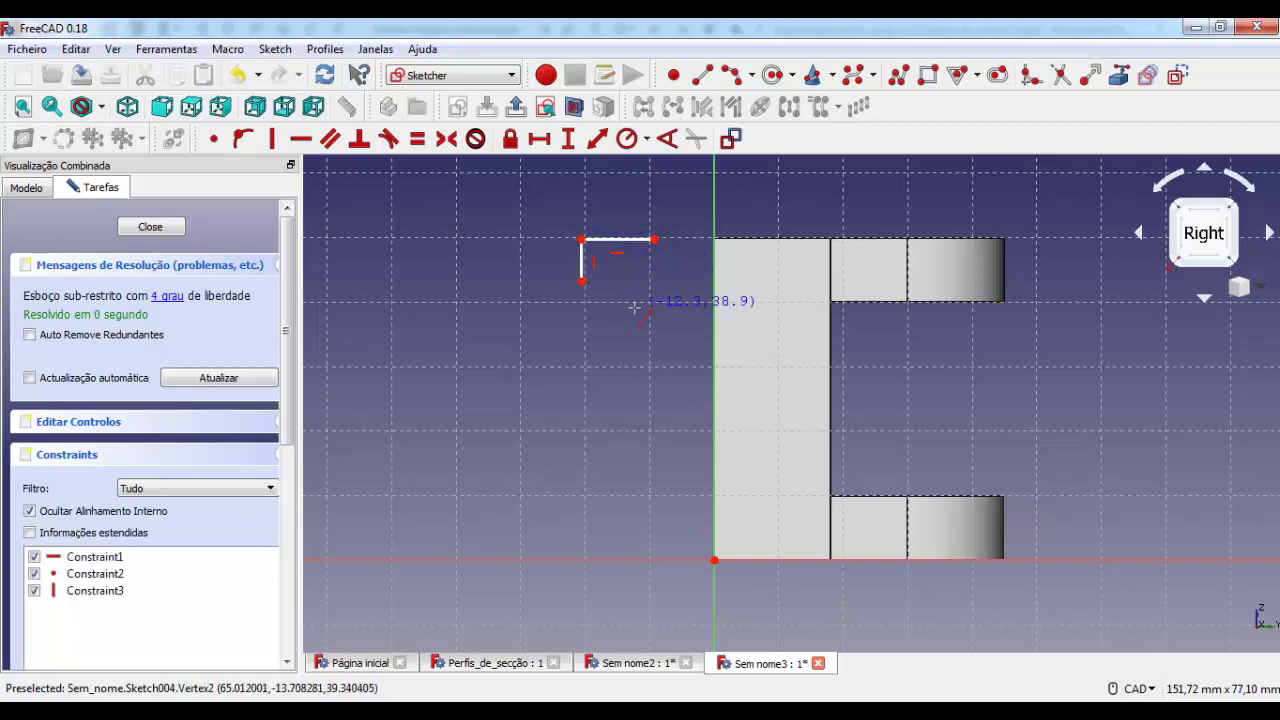
pyautogui.click(582, 283)
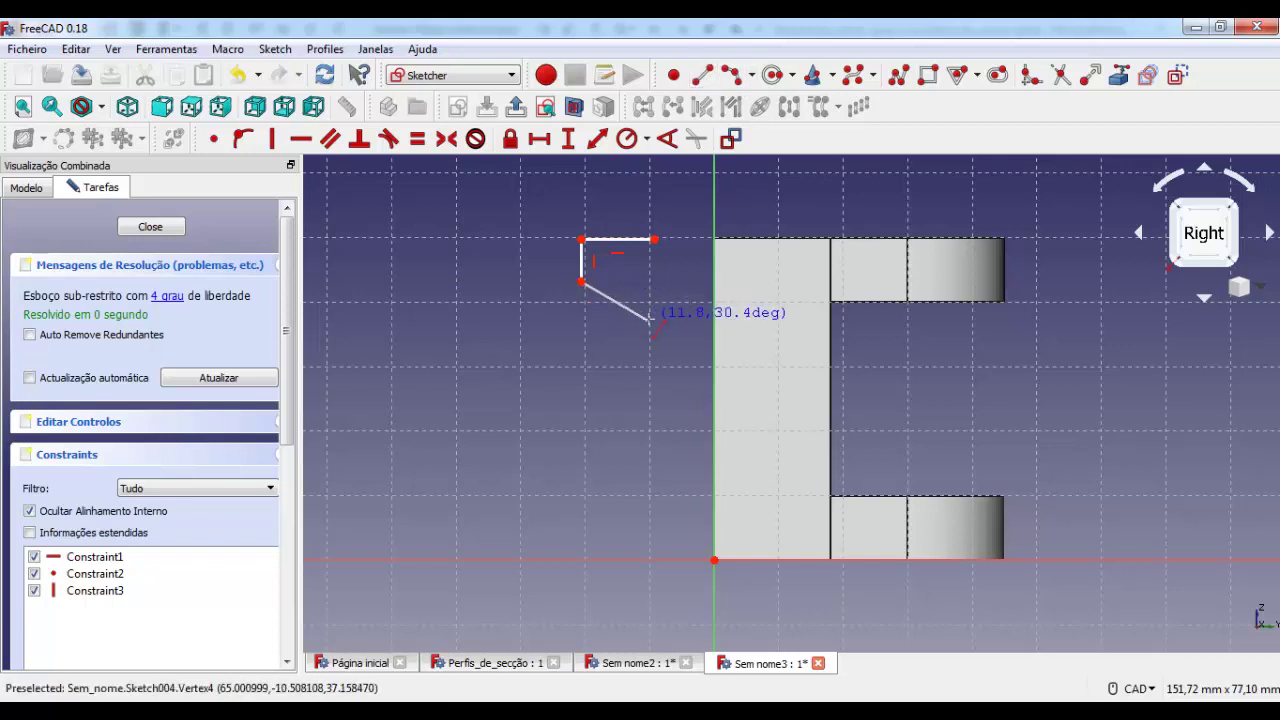
pyautogui.click(652, 321)
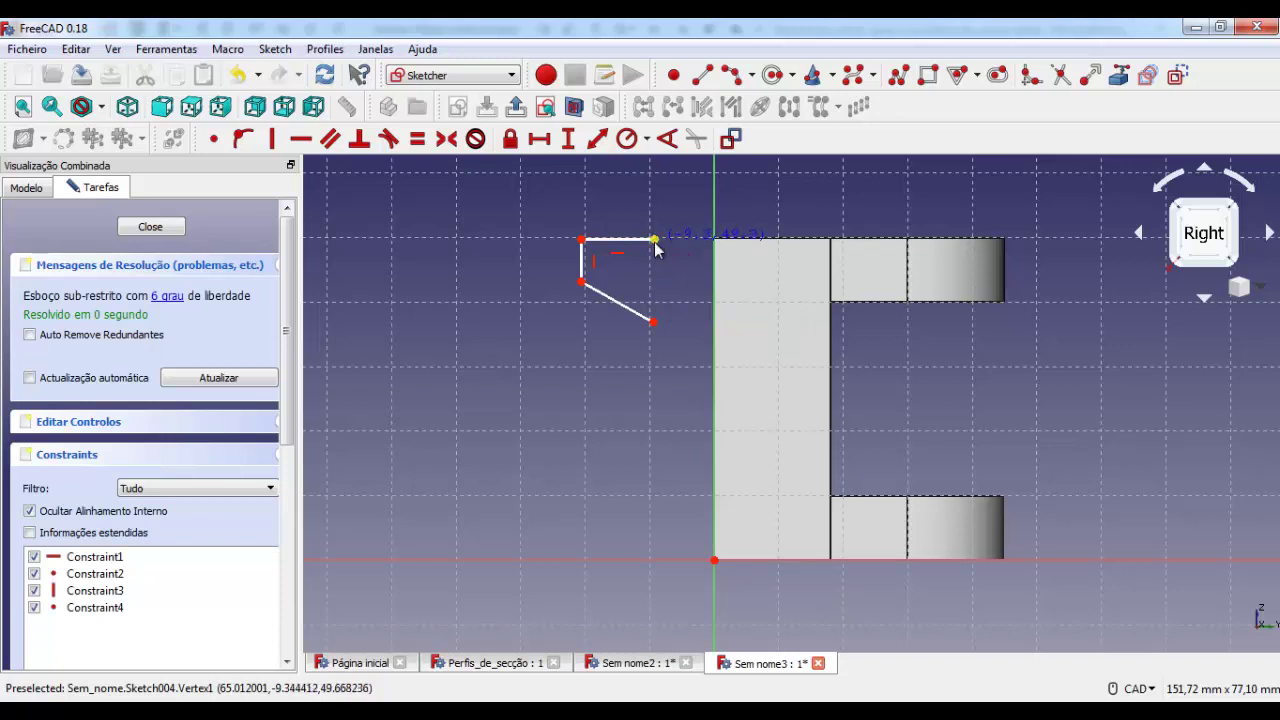
pyautogui.click(654, 241)
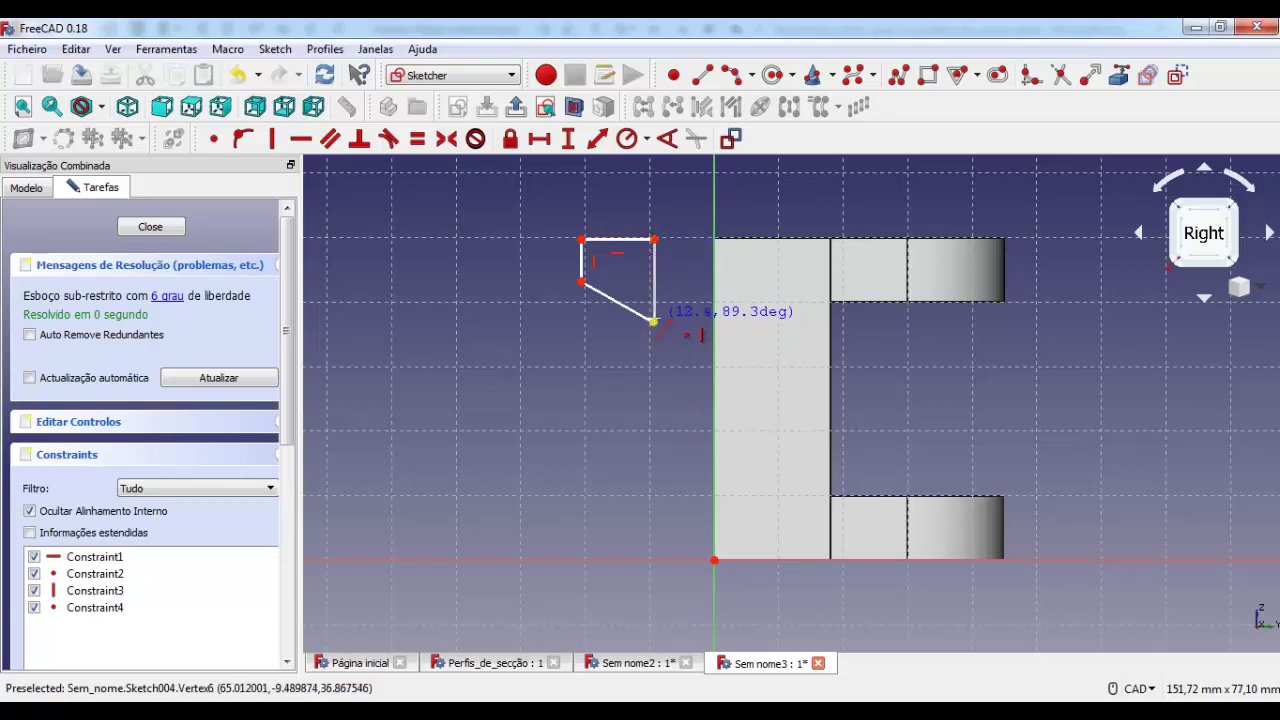
pyautogui.click(652, 322)
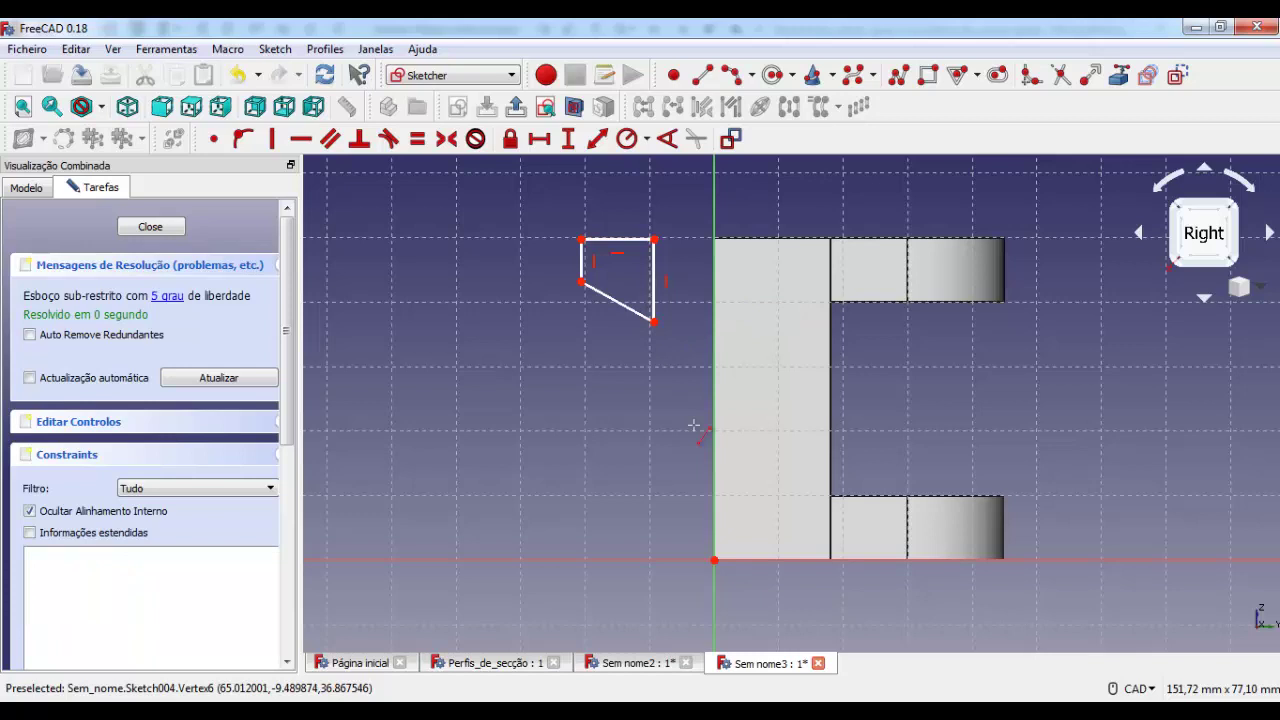
pyautogui.rightClick(623, 467)
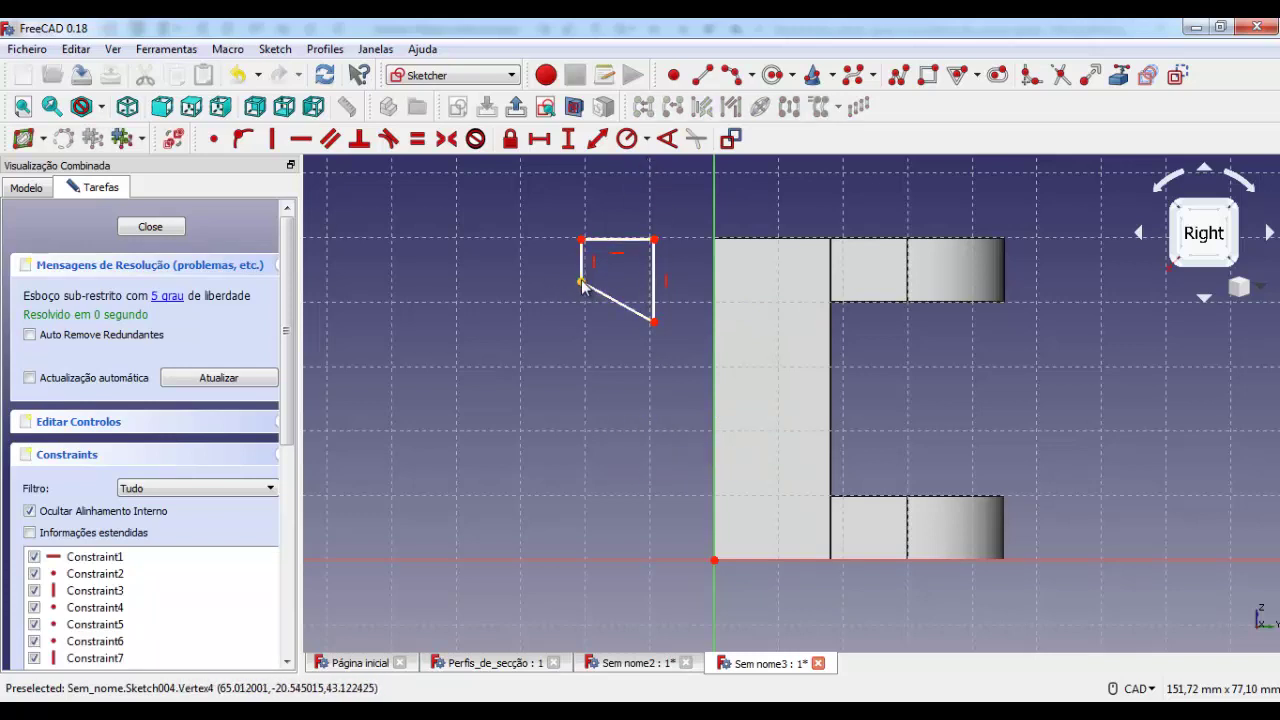
# Dimension the outline's left edge to 5 mm and right edge to 10 mm.
pyautogui.click(583, 285)
pyautogui.click(581, 240)
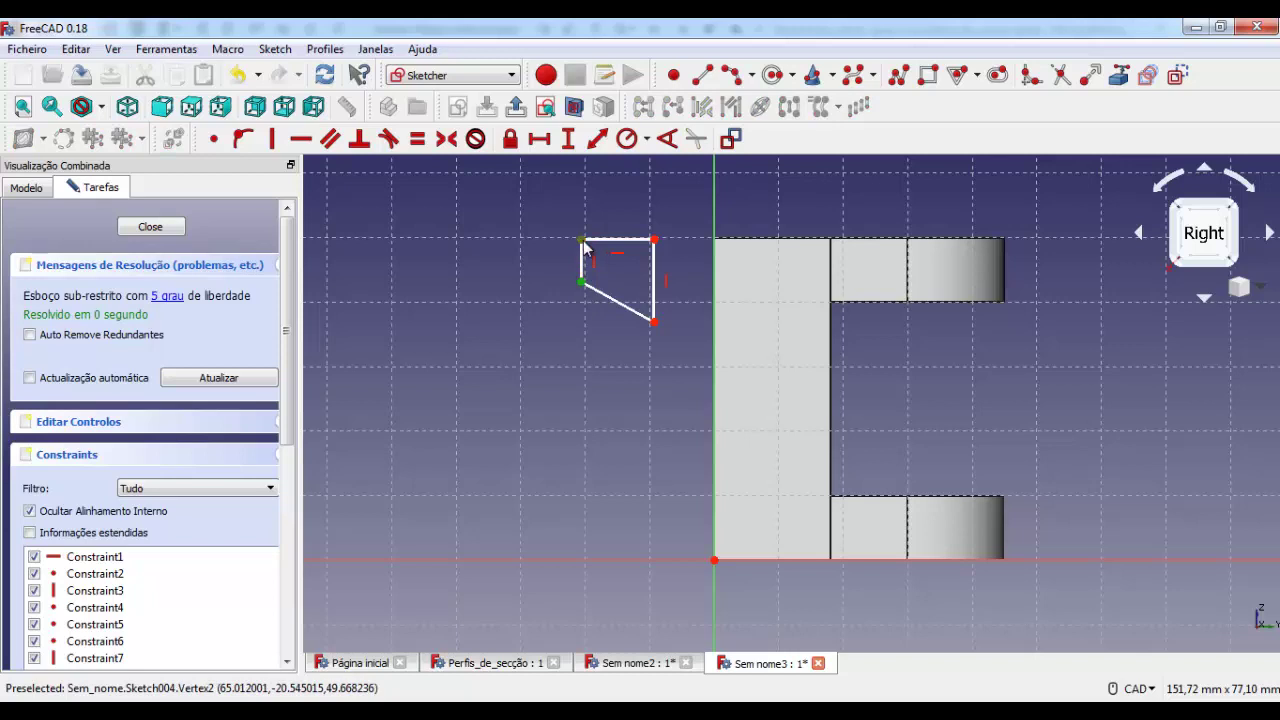
pyautogui.click(579, 146)
pyautogui.write('5')
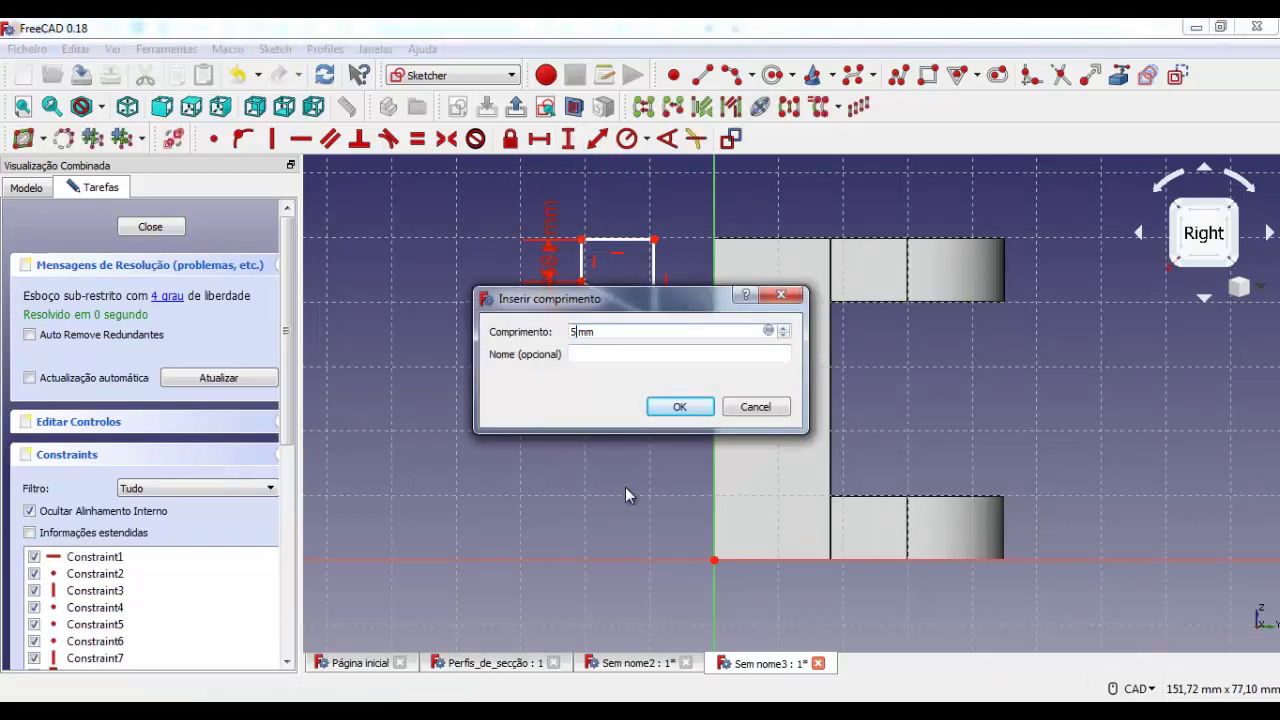
pyautogui.press('Return')
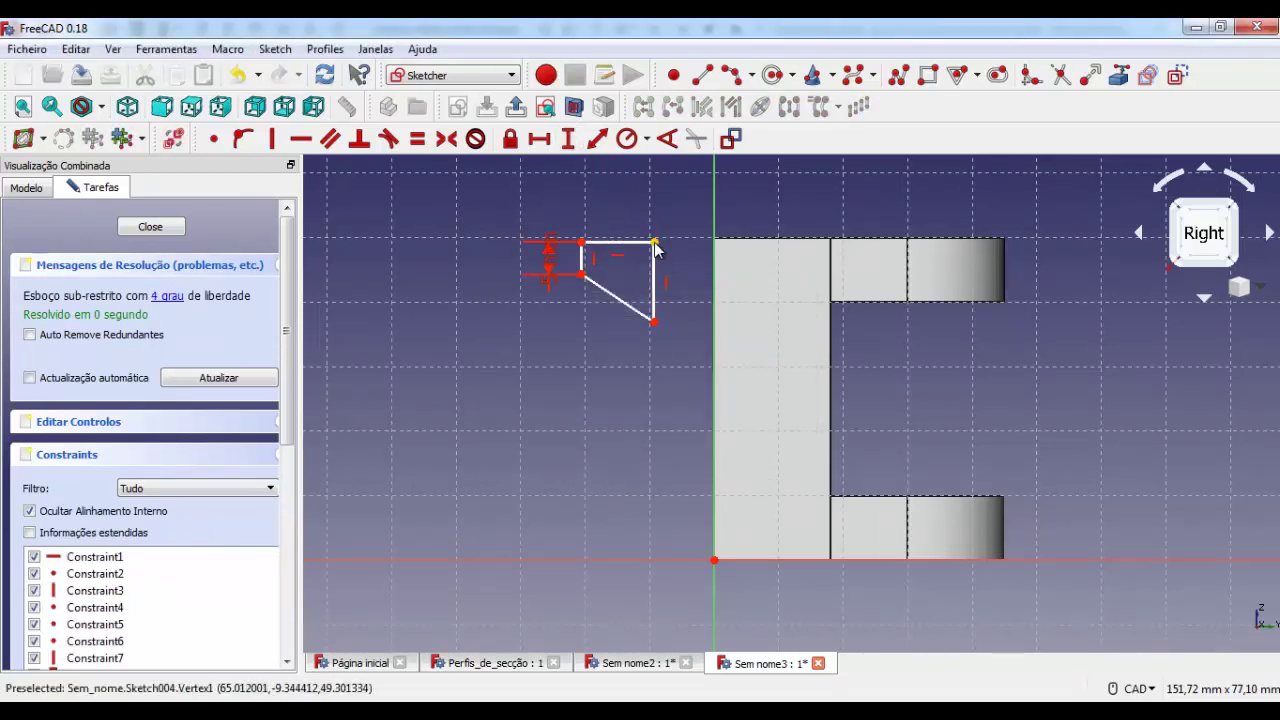
pyautogui.click(654, 243)
pyautogui.click(655, 324)
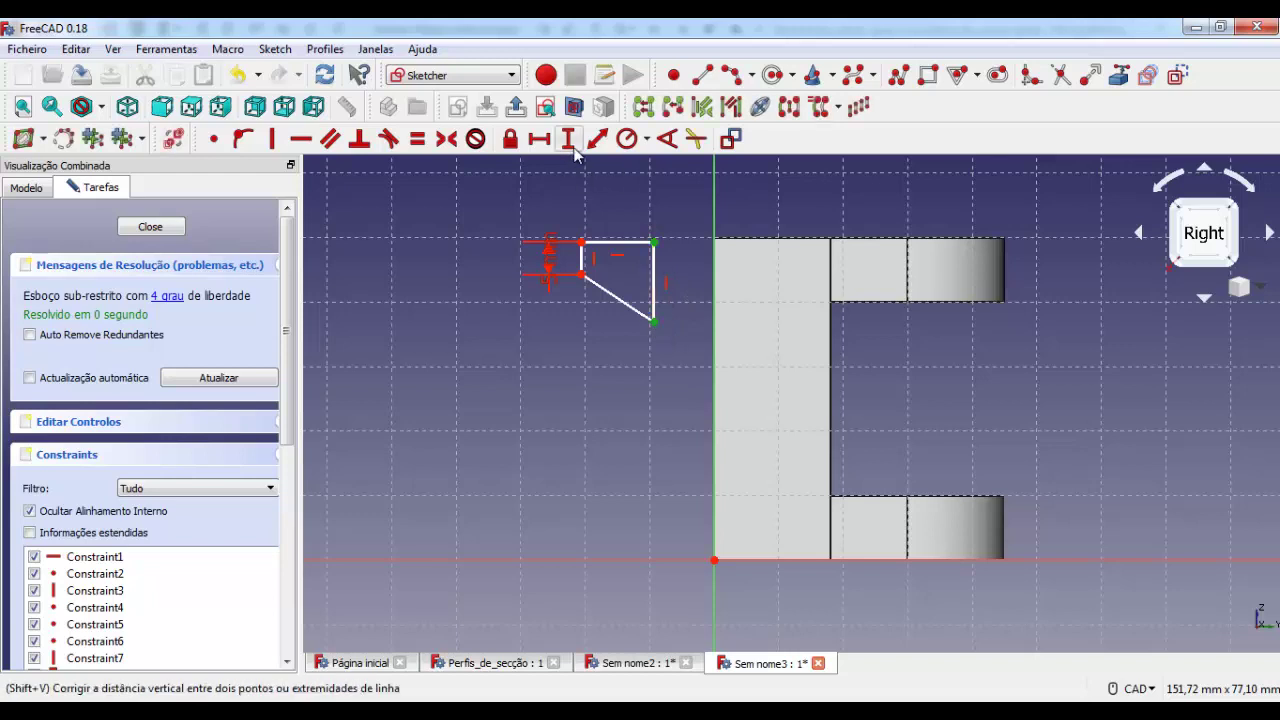
pyautogui.click(568, 138)
pyautogui.write('1')
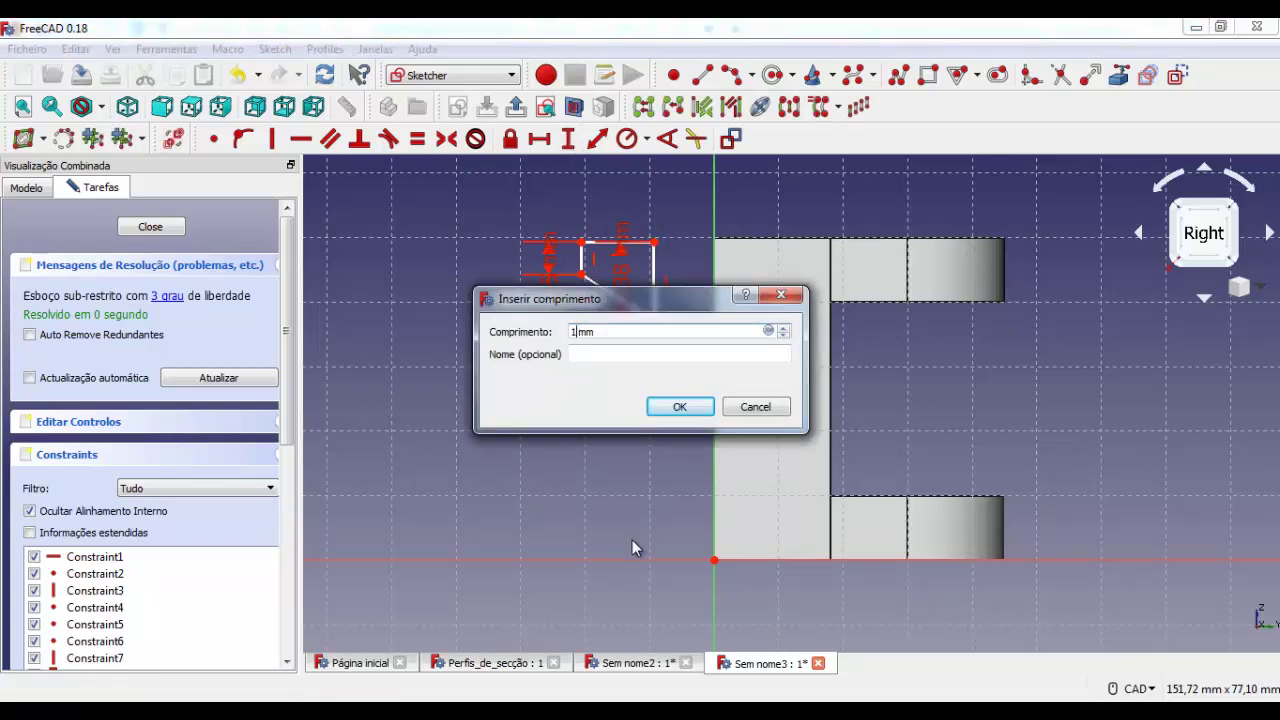
pyautogui.write('0')
pyautogui.press('Return')
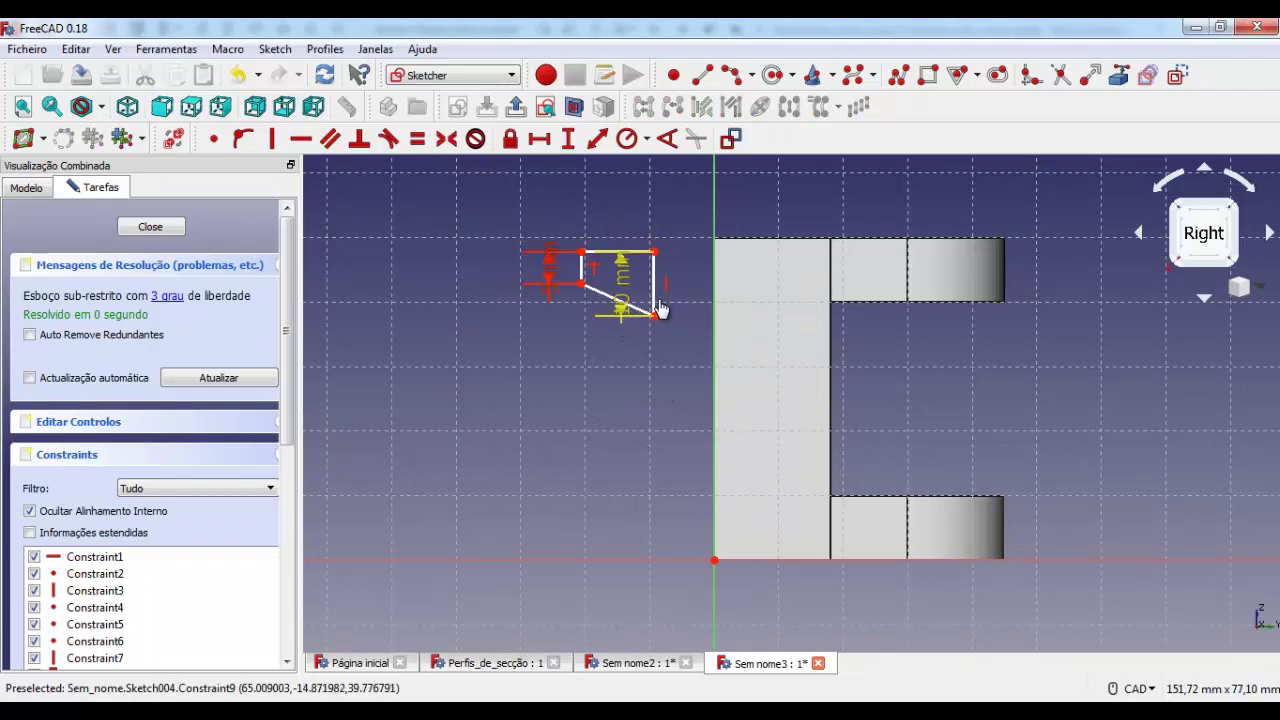
pyautogui.moveTo(660, 310); pyautogui.dragTo(689, 236)
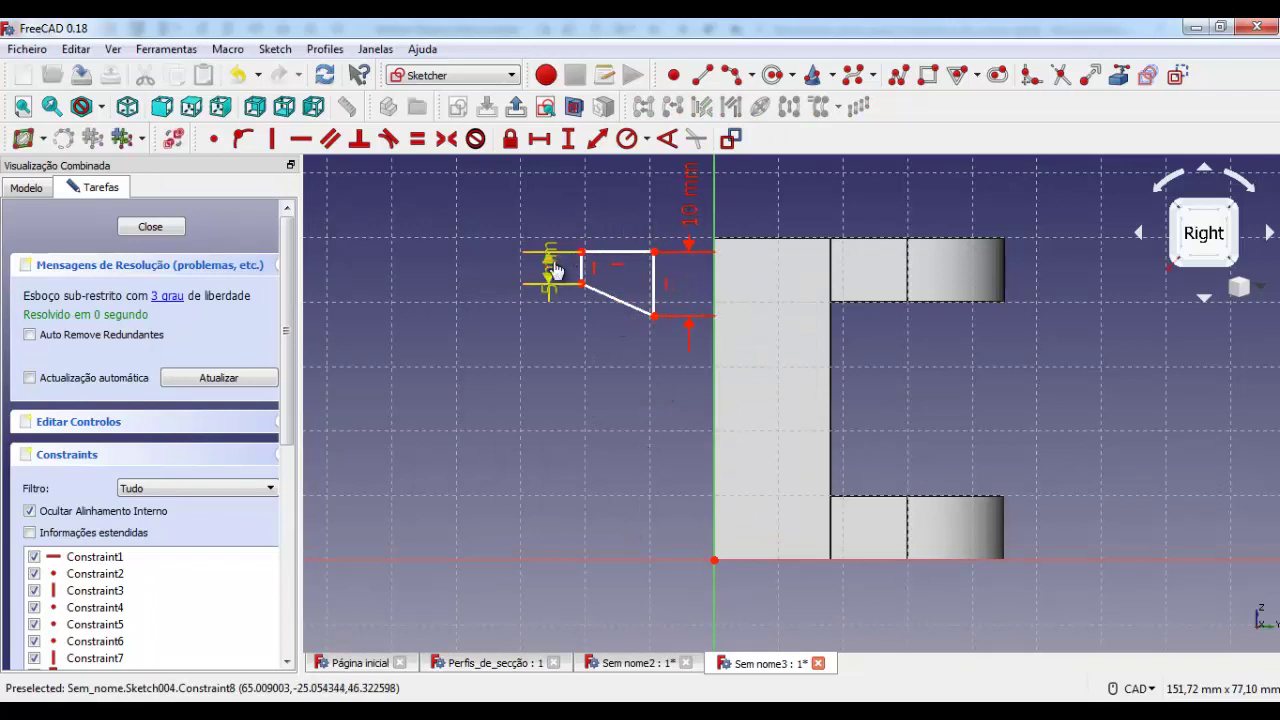
pyautogui.moveTo(548, 262); pyautogui.dragTo(463, 205)
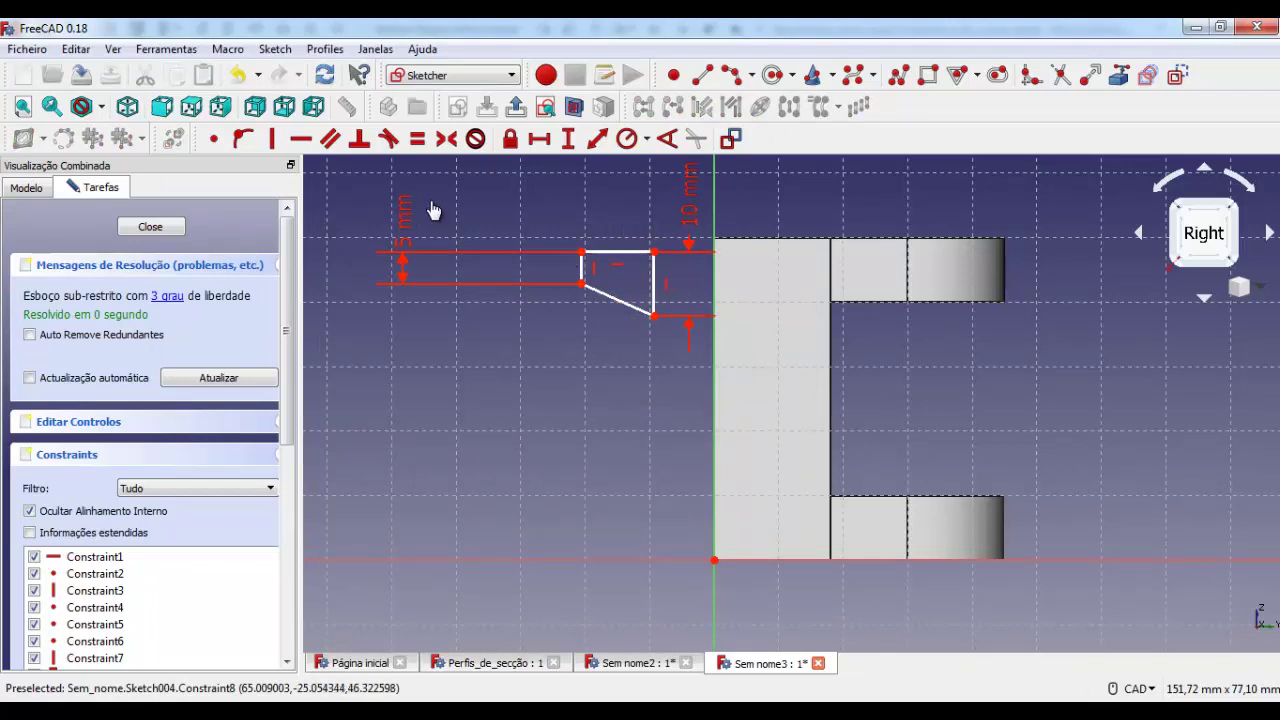
# Add a 60° angle between the slanted and vertical edges and place its label inside.
pyautogui.click(628, 305)
pyautogui.click(654, 302)
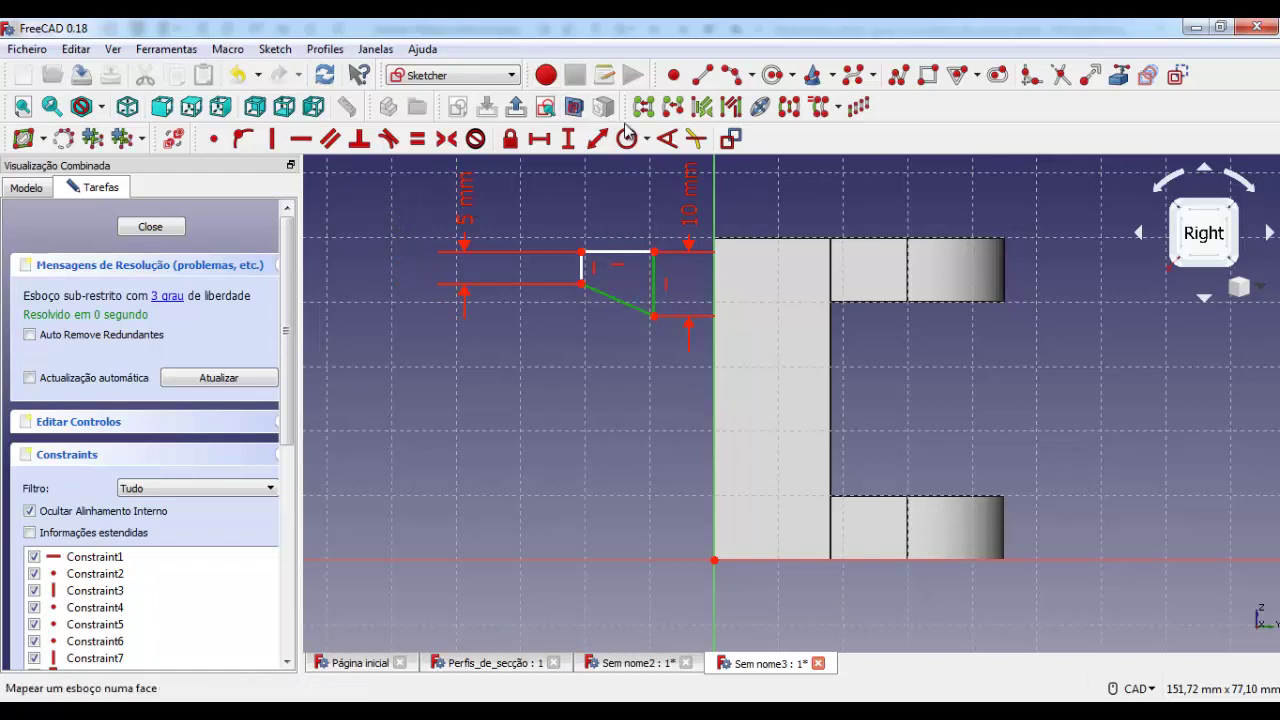
pyautogui.click(666, 138)
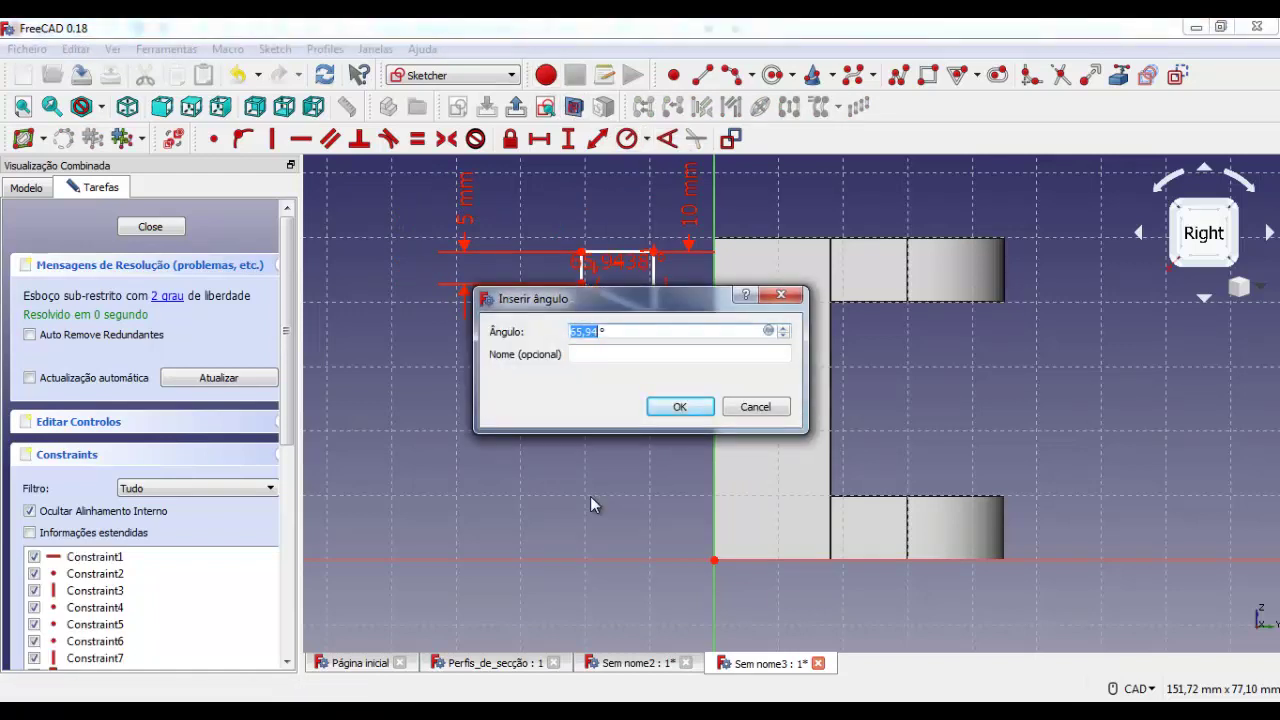
pyautogui.write('90')
pyautogui.press('Return')
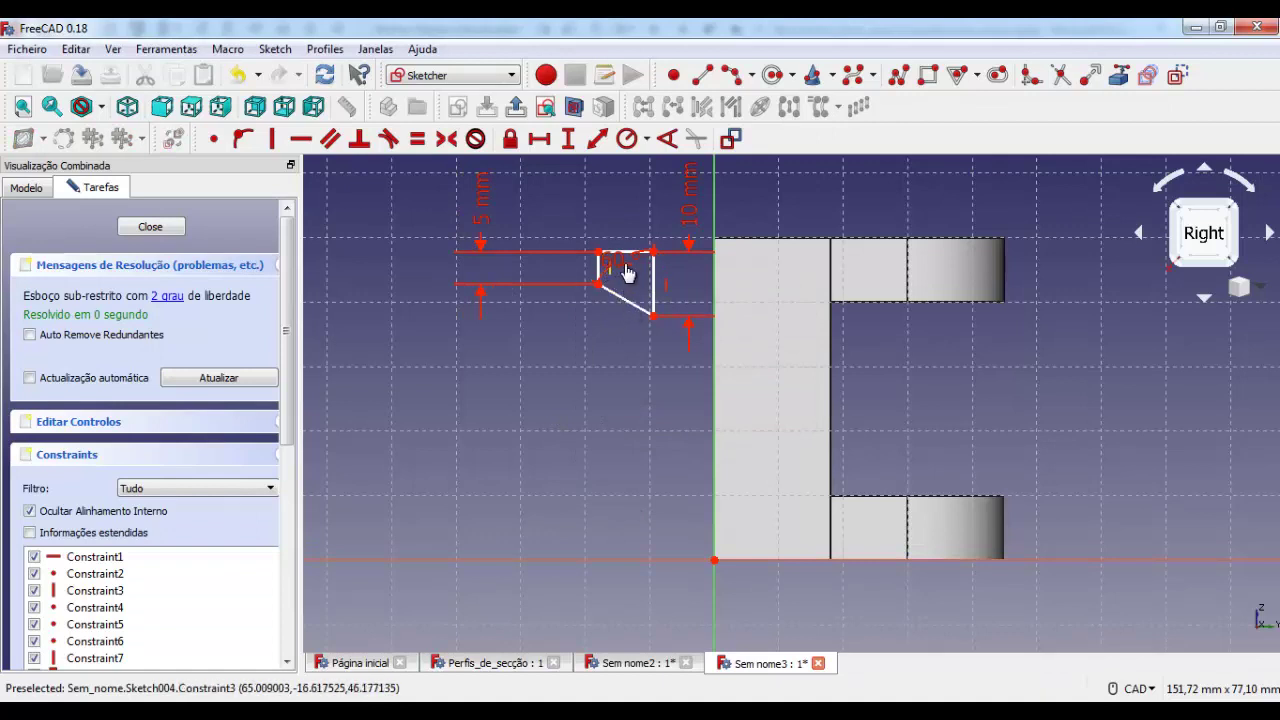
pyautogui.click(623, 266)
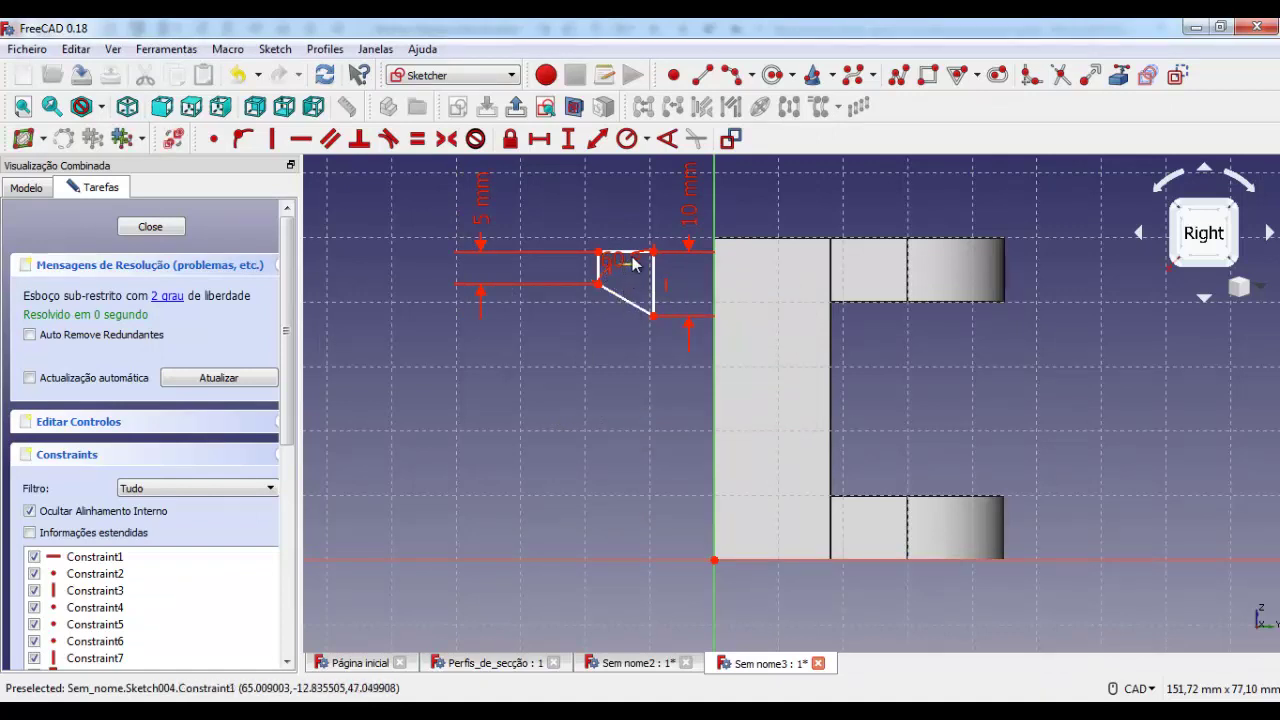
pyautogui.click(624, 264)
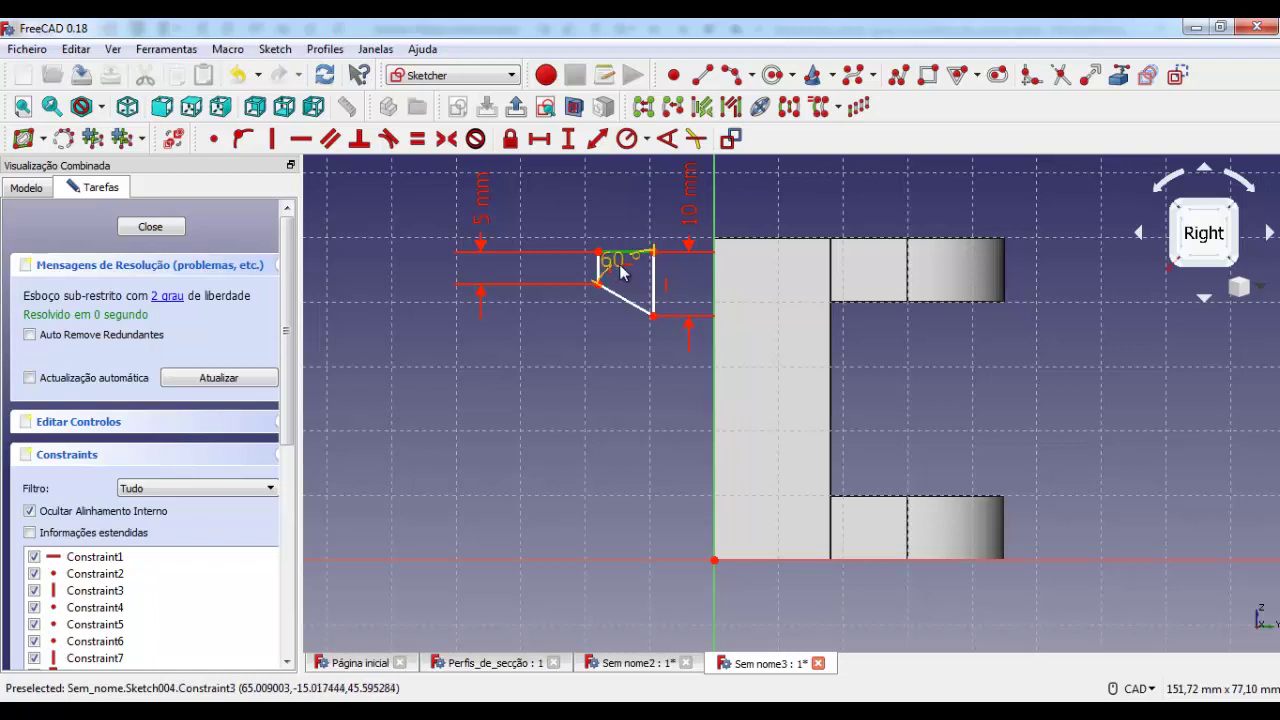
pyautogui.moveTo(605, 260); pyautogui.dragTo(640, 303)
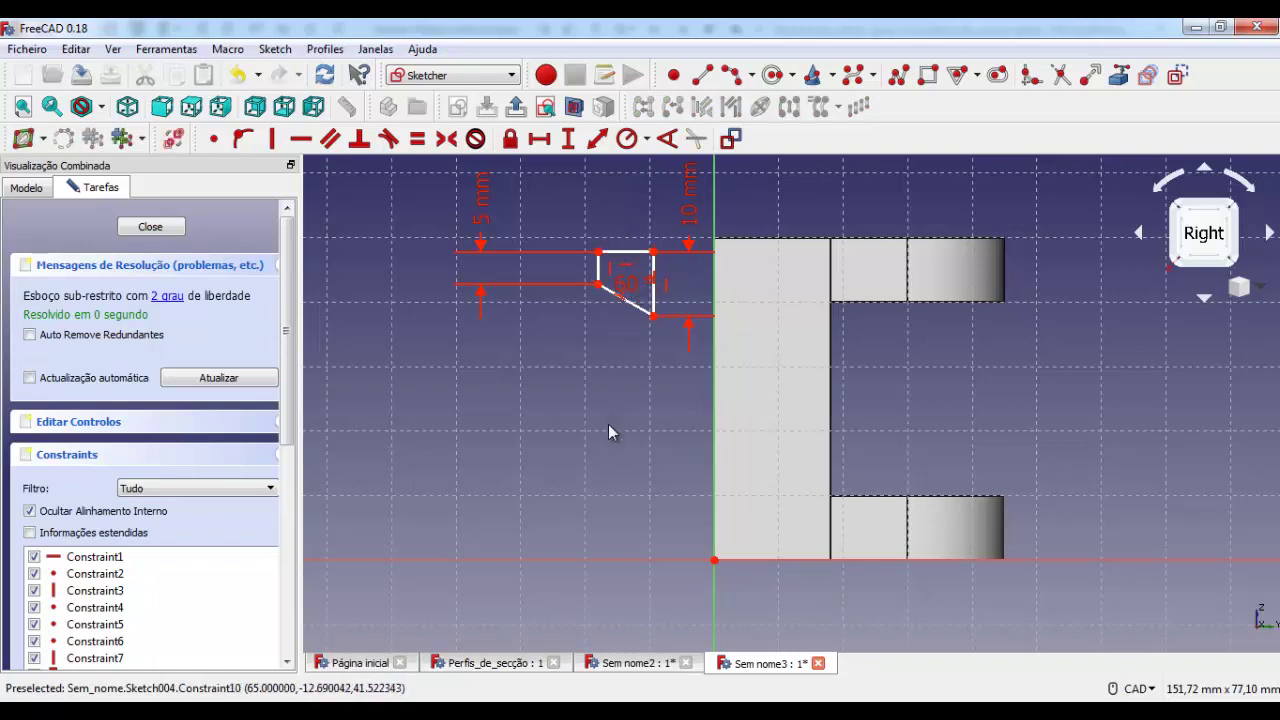
# Set the profile's top corner 50 mm above the origin and slide it onto the vertical axis.
pyautogui.click(598, 252)
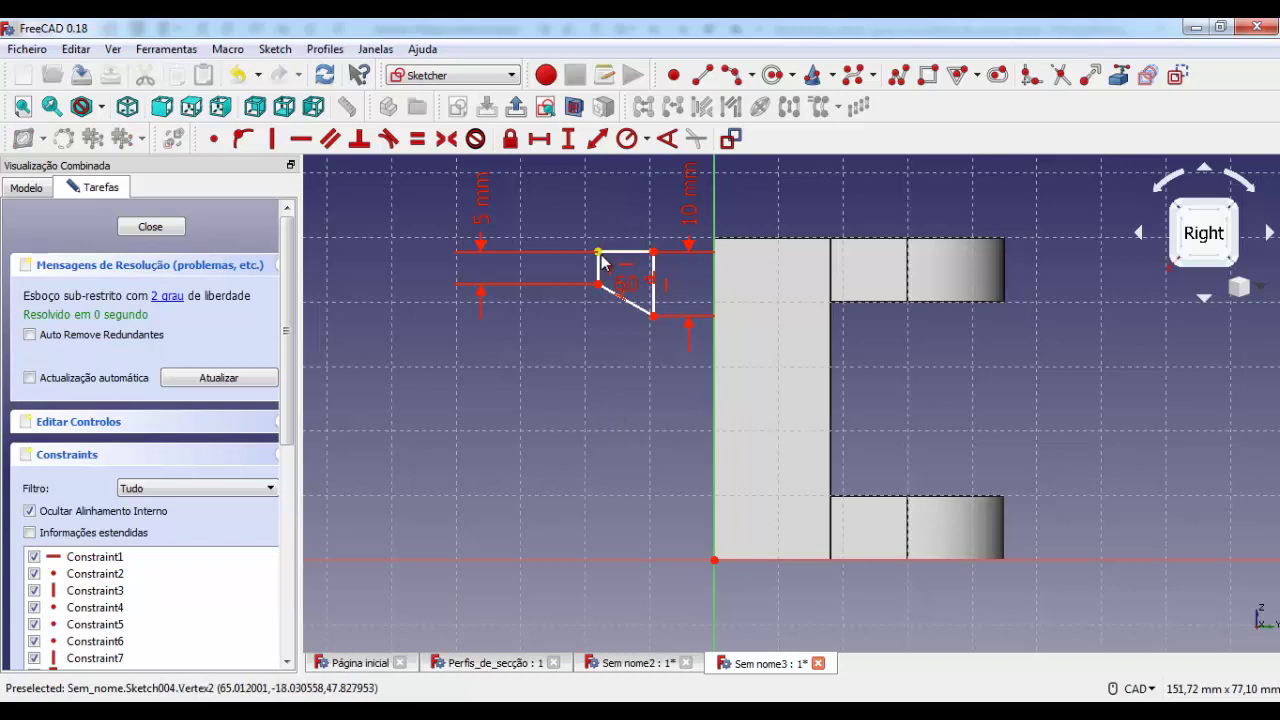
pyautogui.click(714, 560)
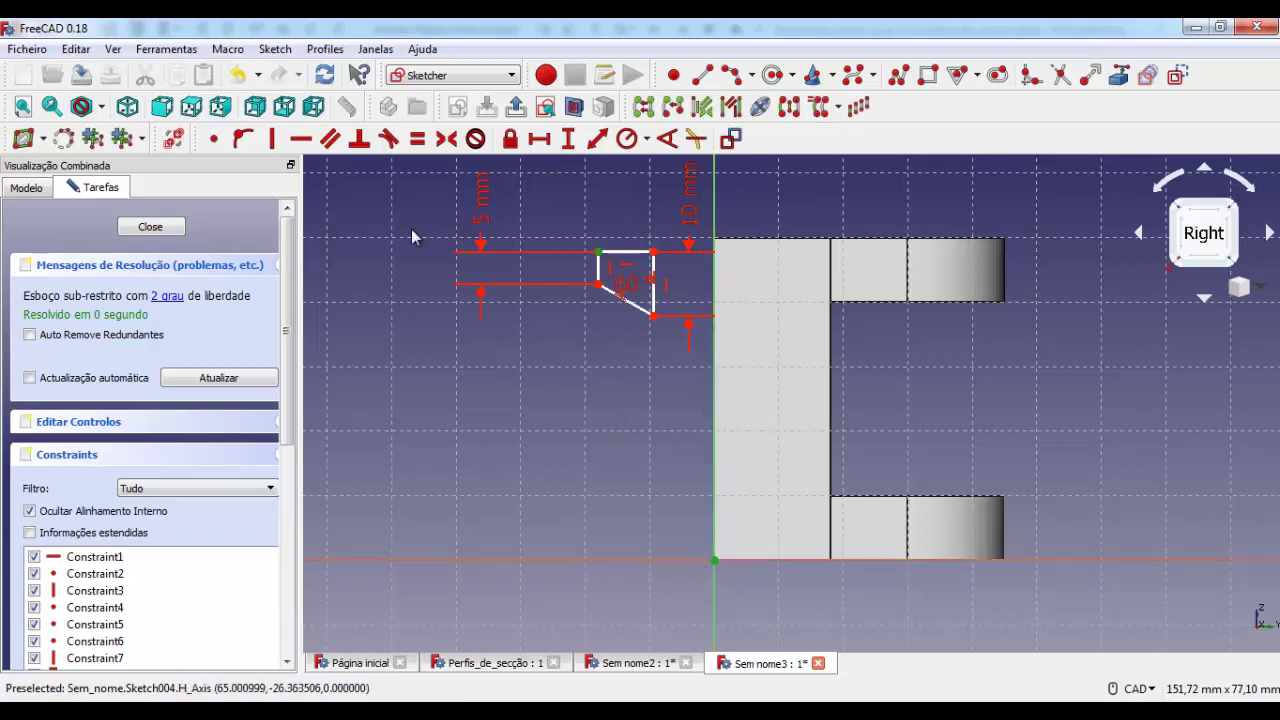
pyautogui.click(568, 139)
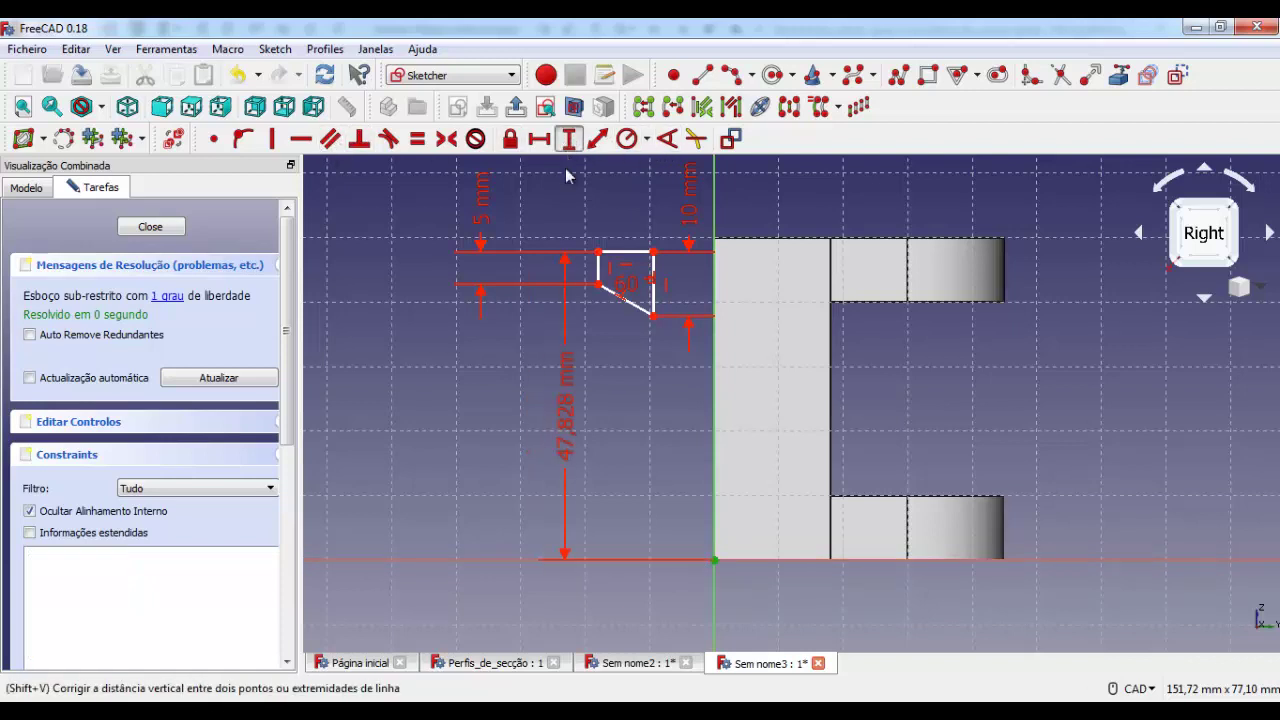
pyautogui.write('50')
pyautogui.press('Return')
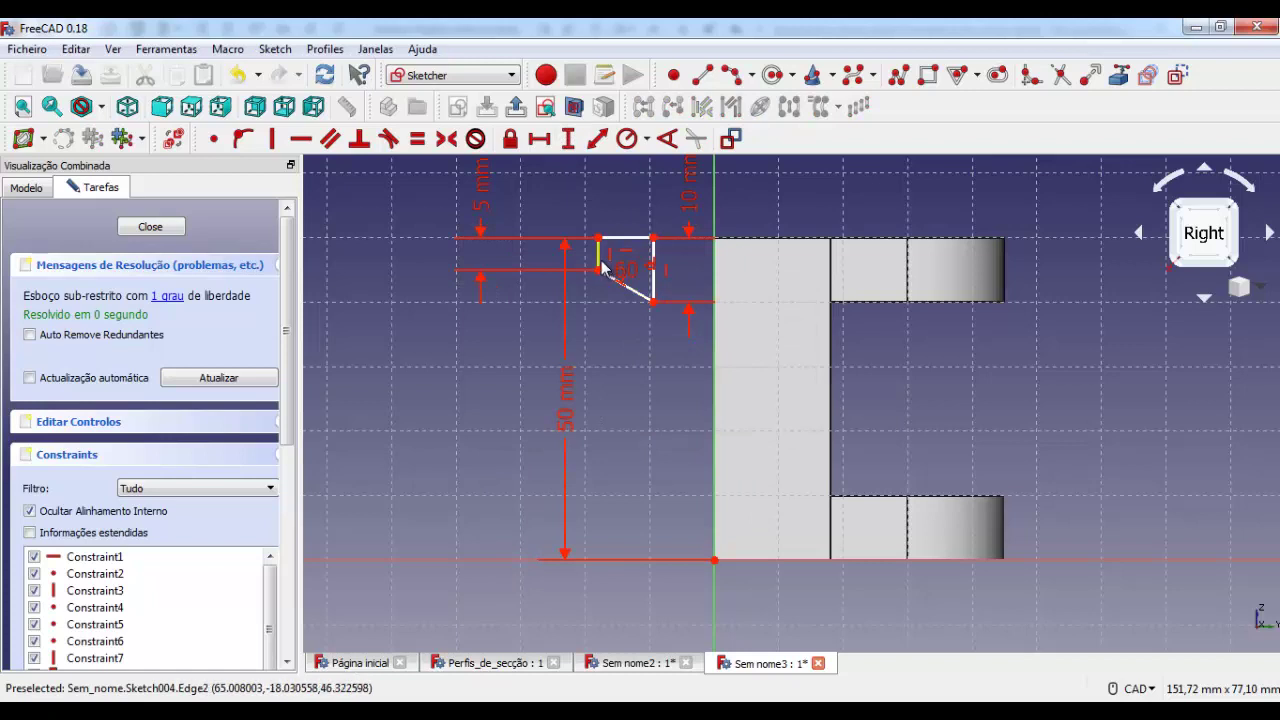
pyautogui.moveTo(600, 268); pyautogui.dragTo(716, 271)
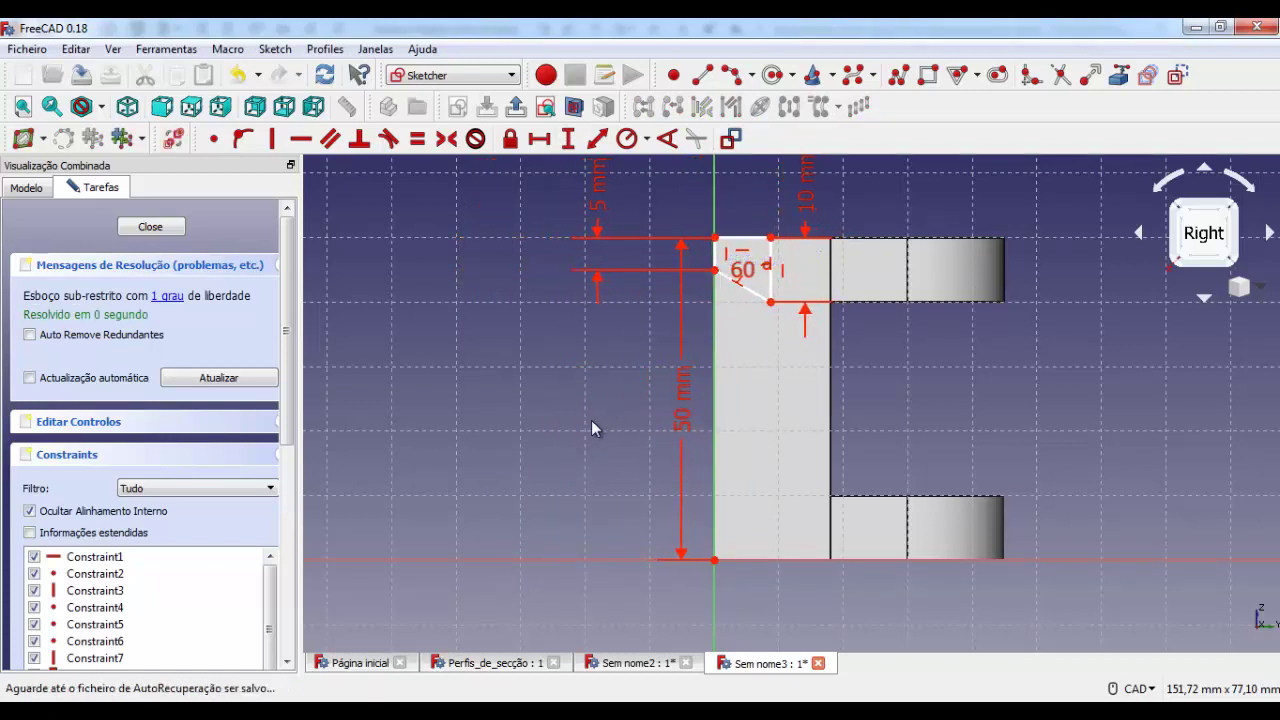
# Add a 0 mm horizontal distance from the origin to fully constrain the profile.
pyautogui.click(716, 239)
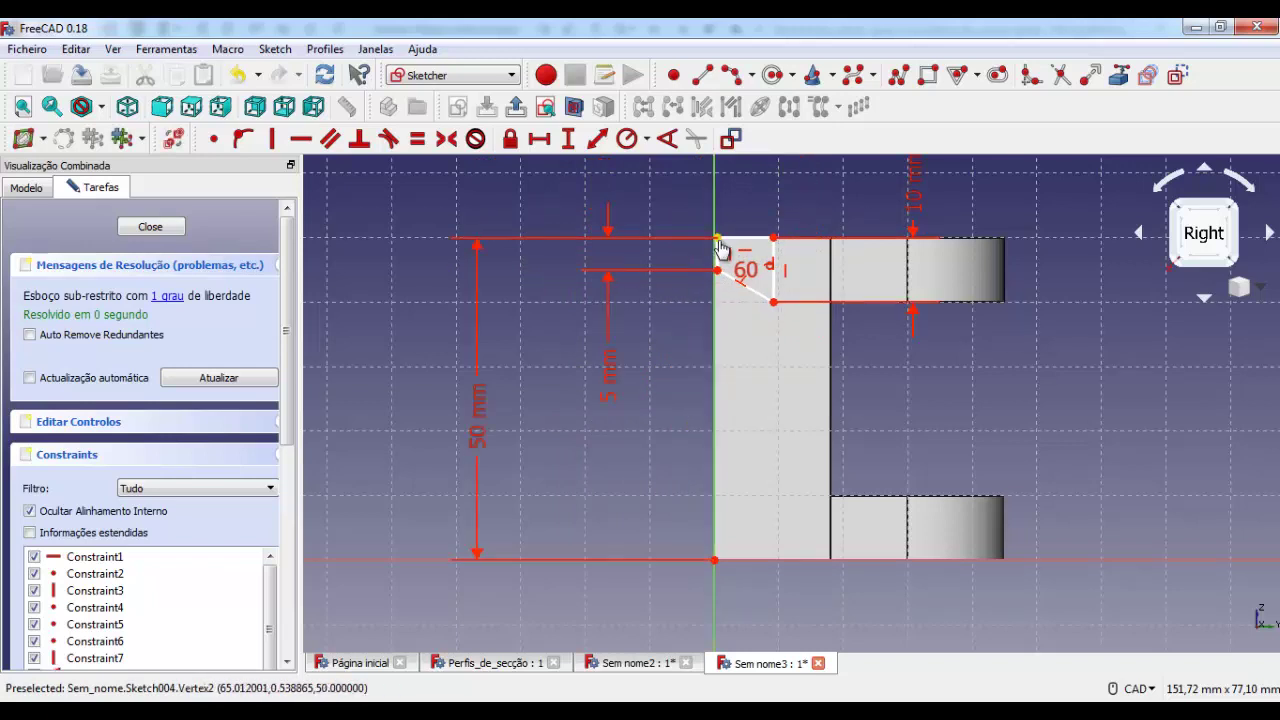
pyautogui.click(713, 562)
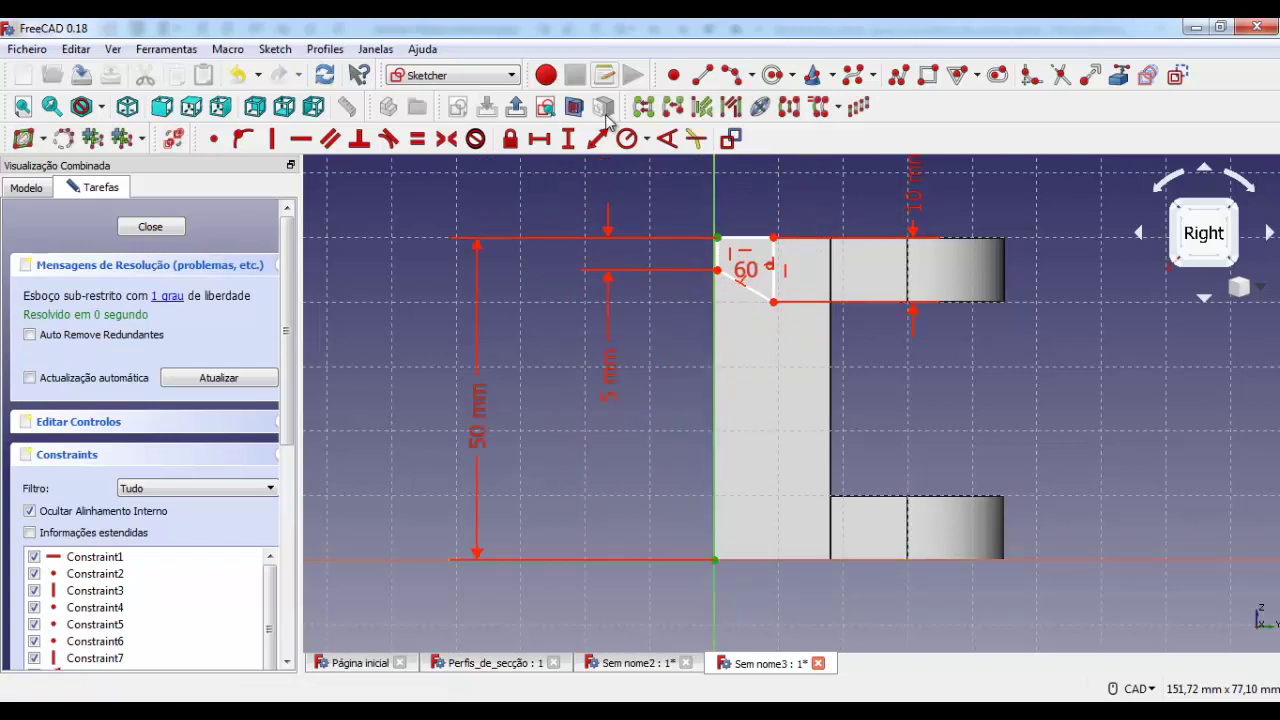
pyautogui.click(545, 144)
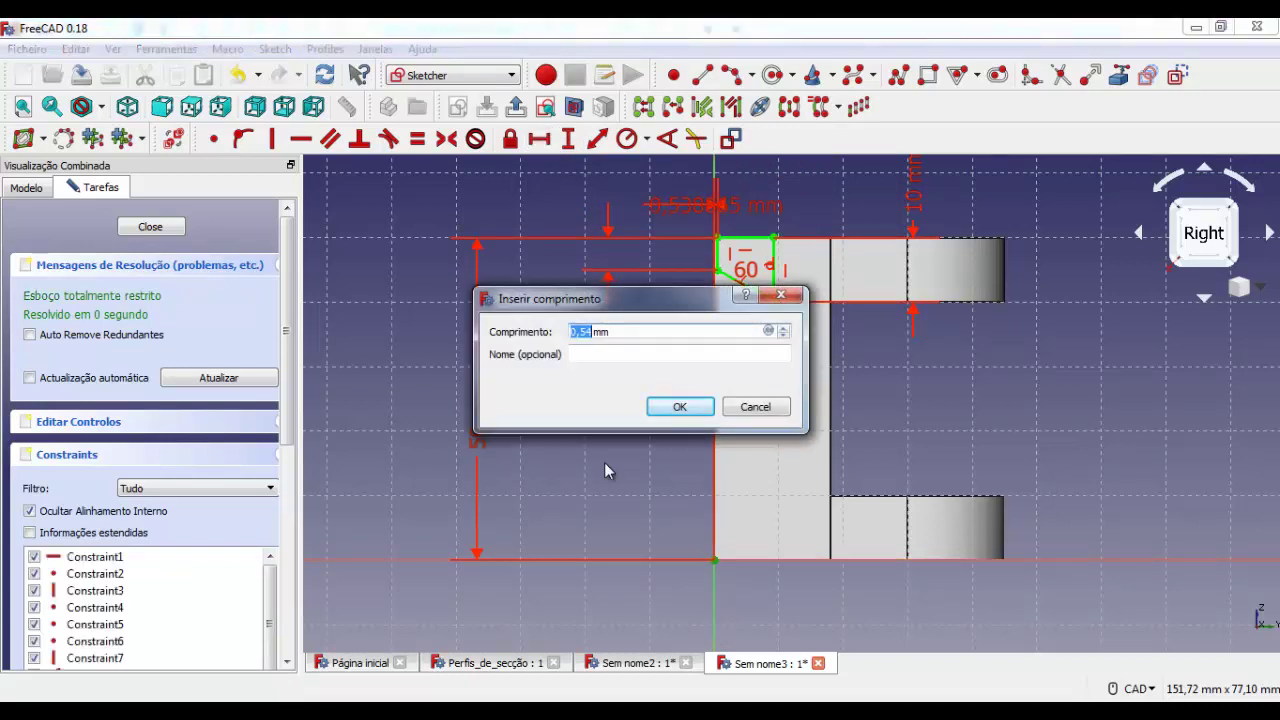
pyautogui.write('0')
pyautogui.press('Return')
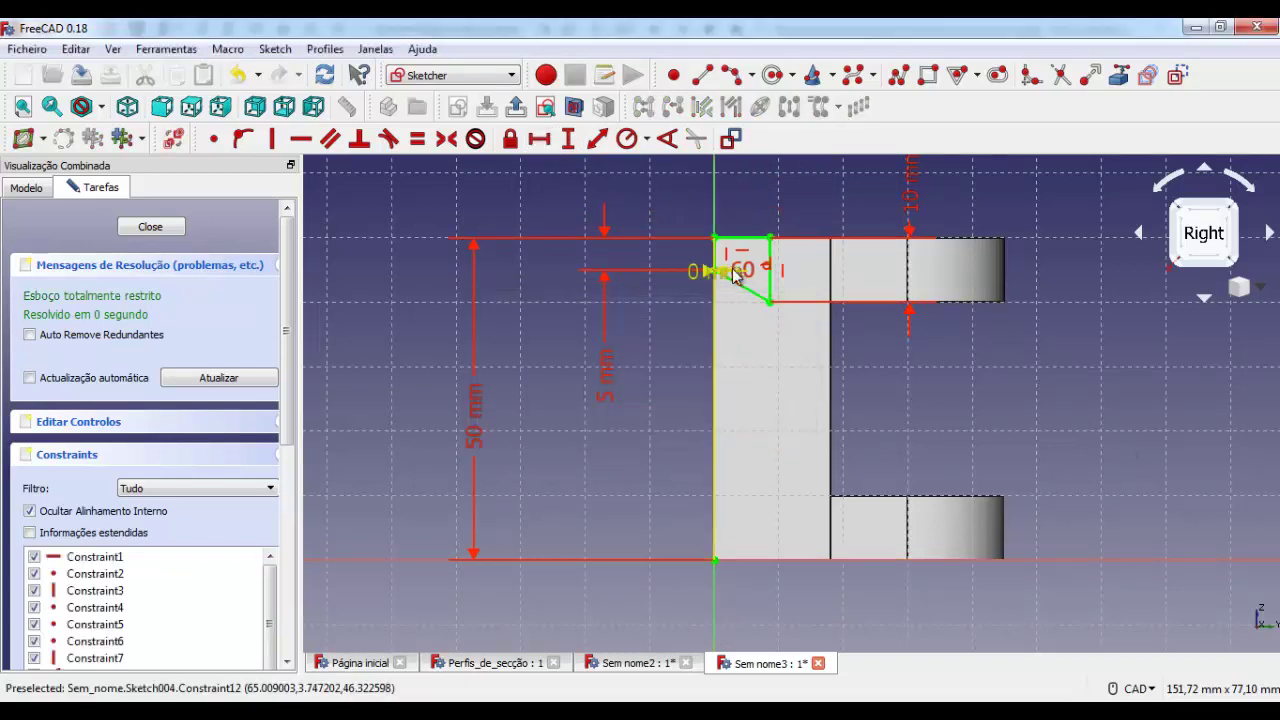
pyautogui.moveTo(700, 272); pyautogui.dragTo(694, 390)
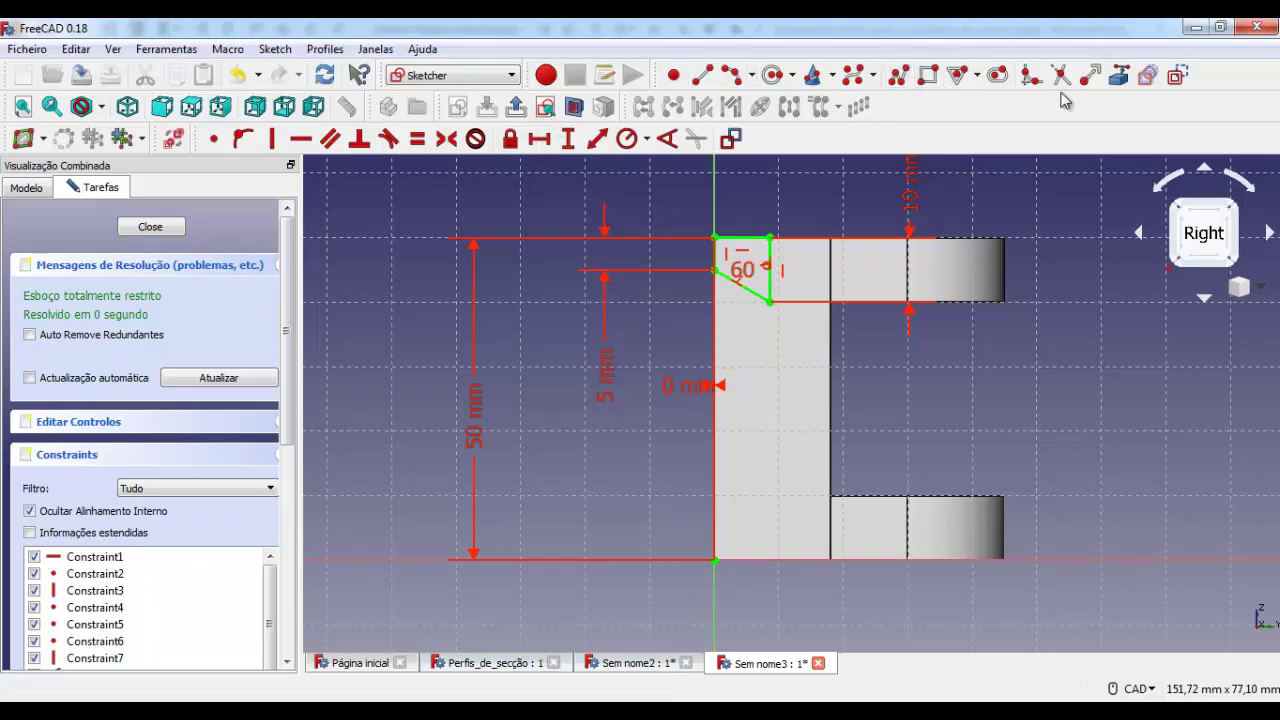
# Draw a small closed four-sided profile with a sloped top on the bottom axis, left of the vertical axis.
pyautogui.click(702, 75)
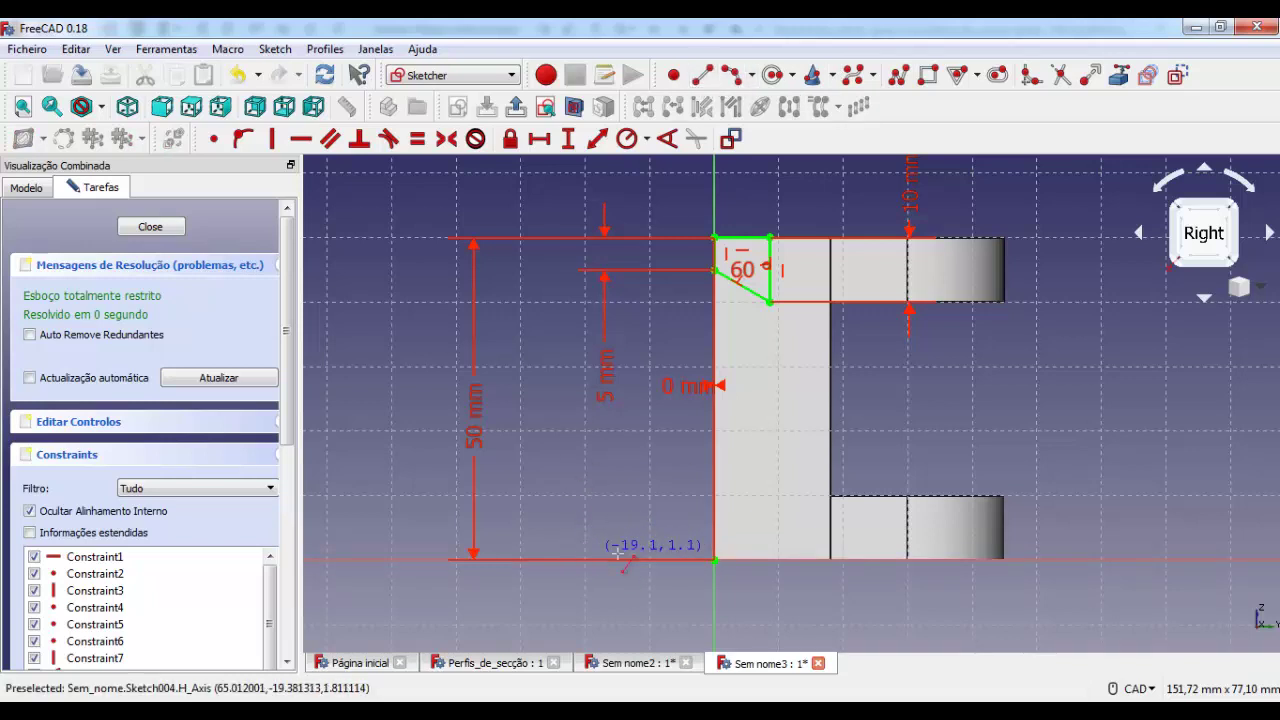
pyautogui.click(631, 556)
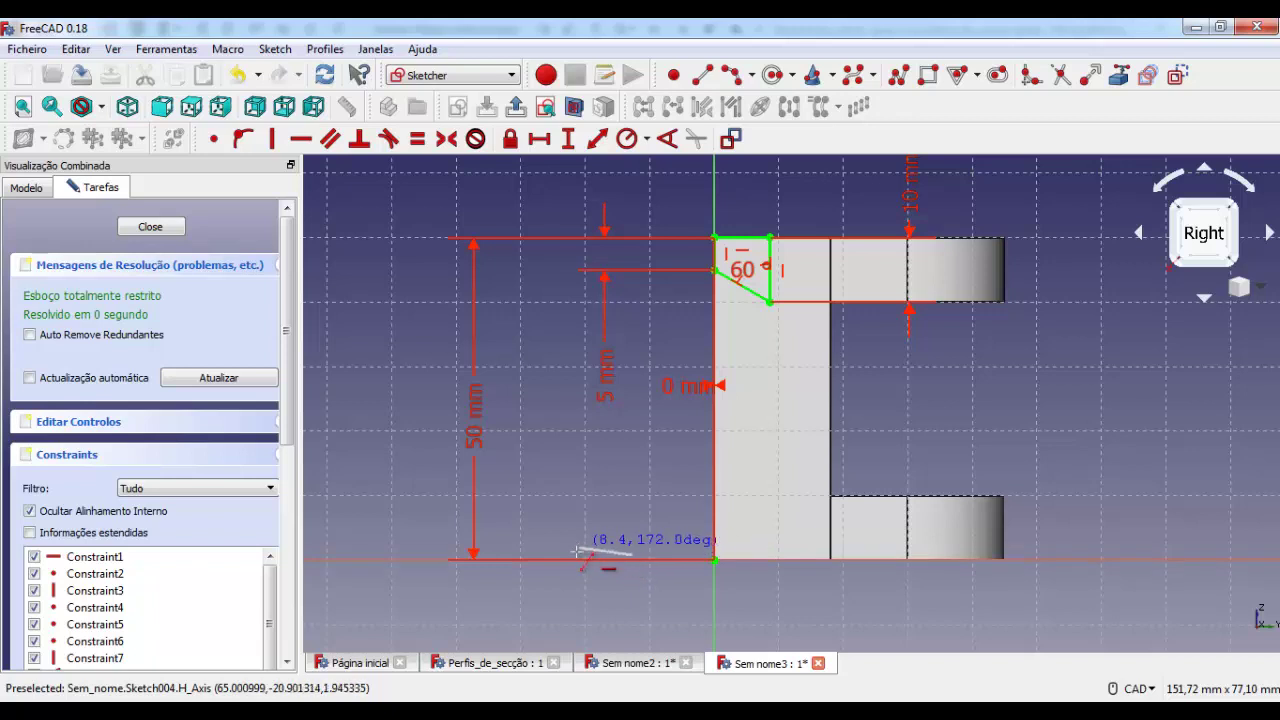
pyautogui.click(577, 553)
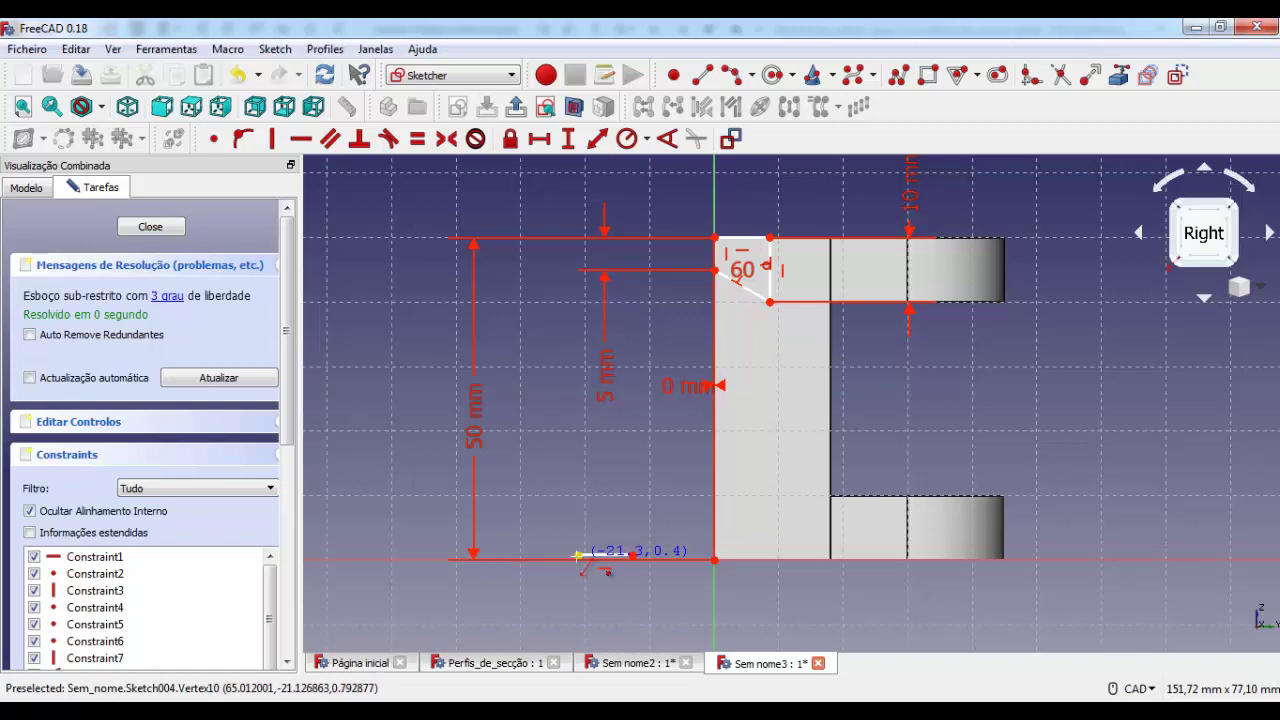
pyautogui.click(577, 553)
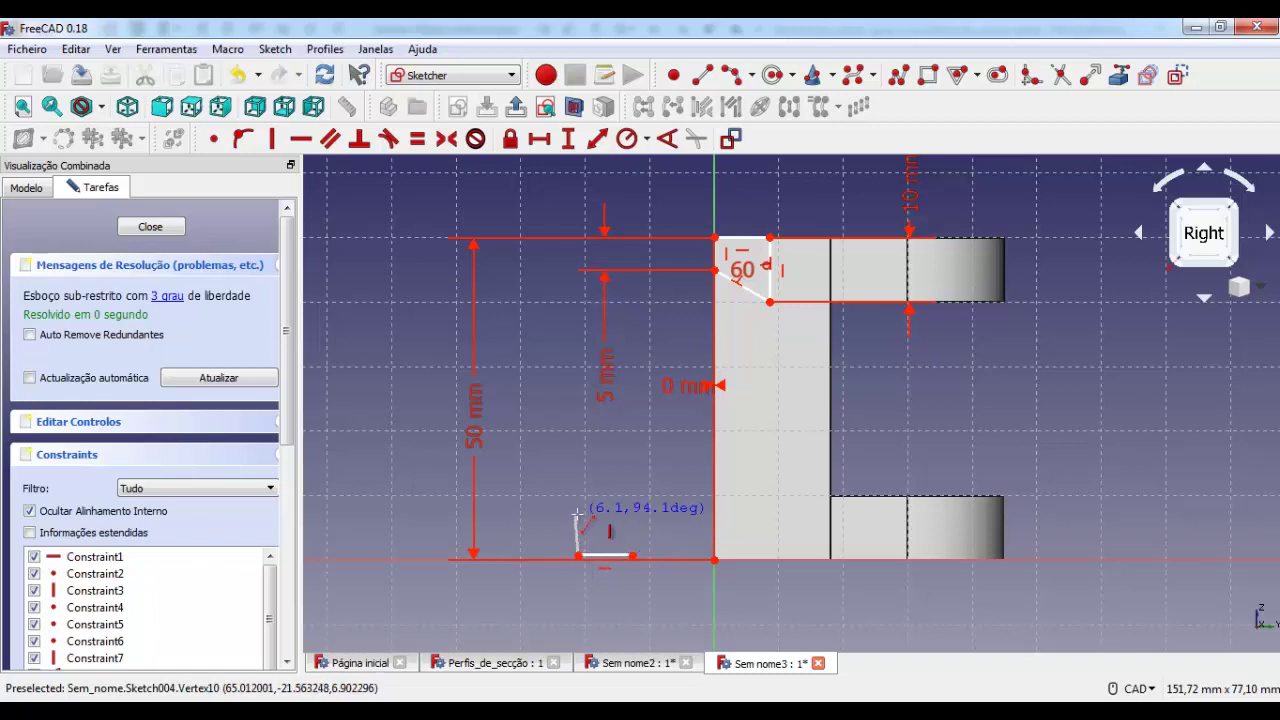
pyautogui.click(577, 518)
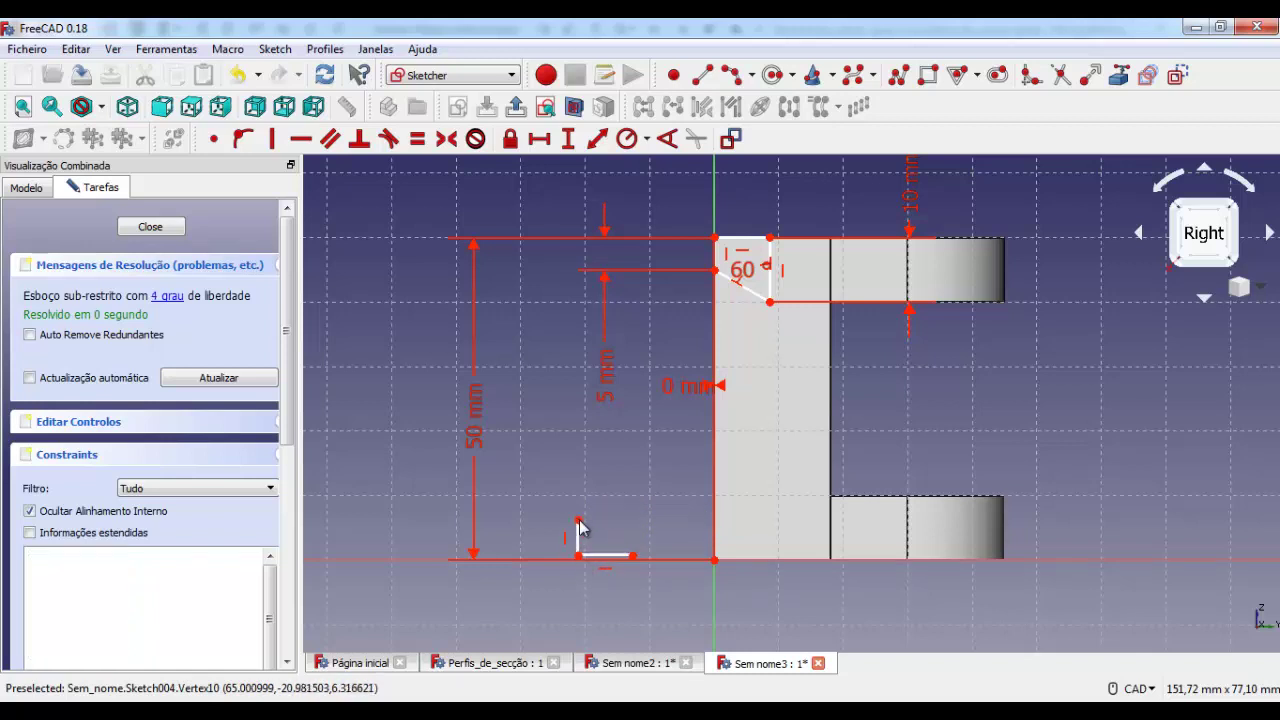
pyautogui.click(577, 518)
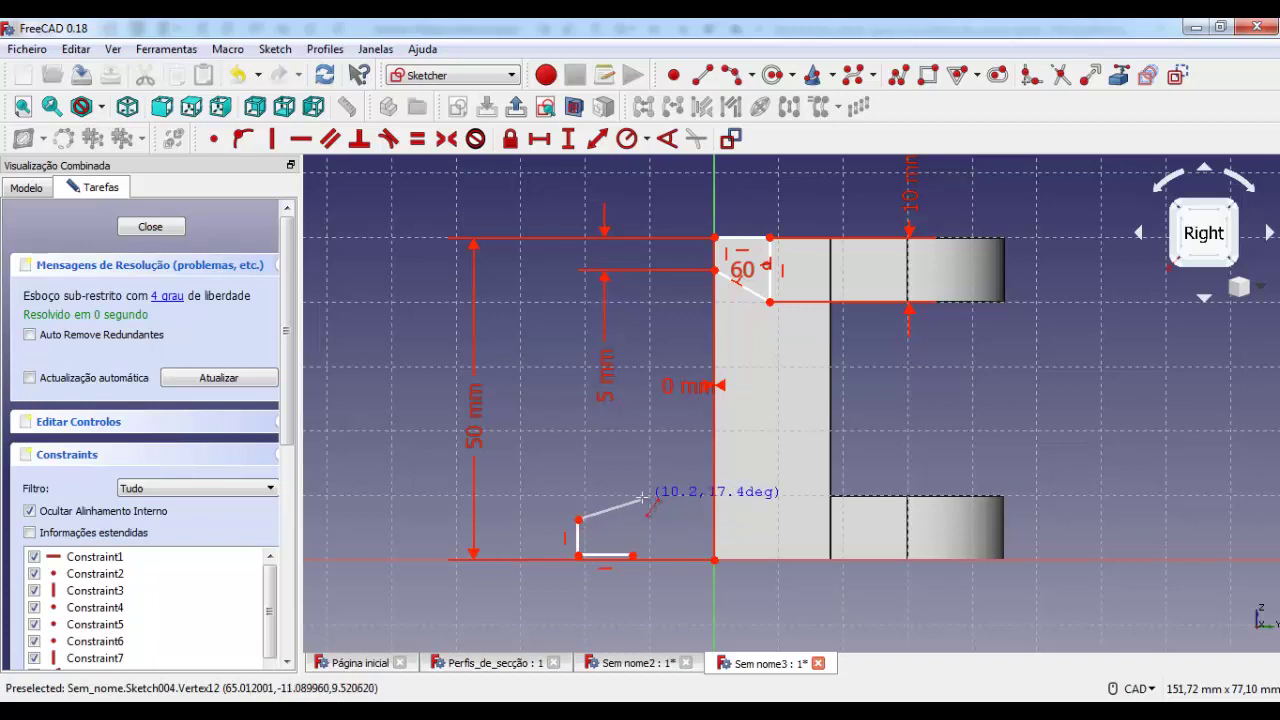
pyautogui.click(636, 492)
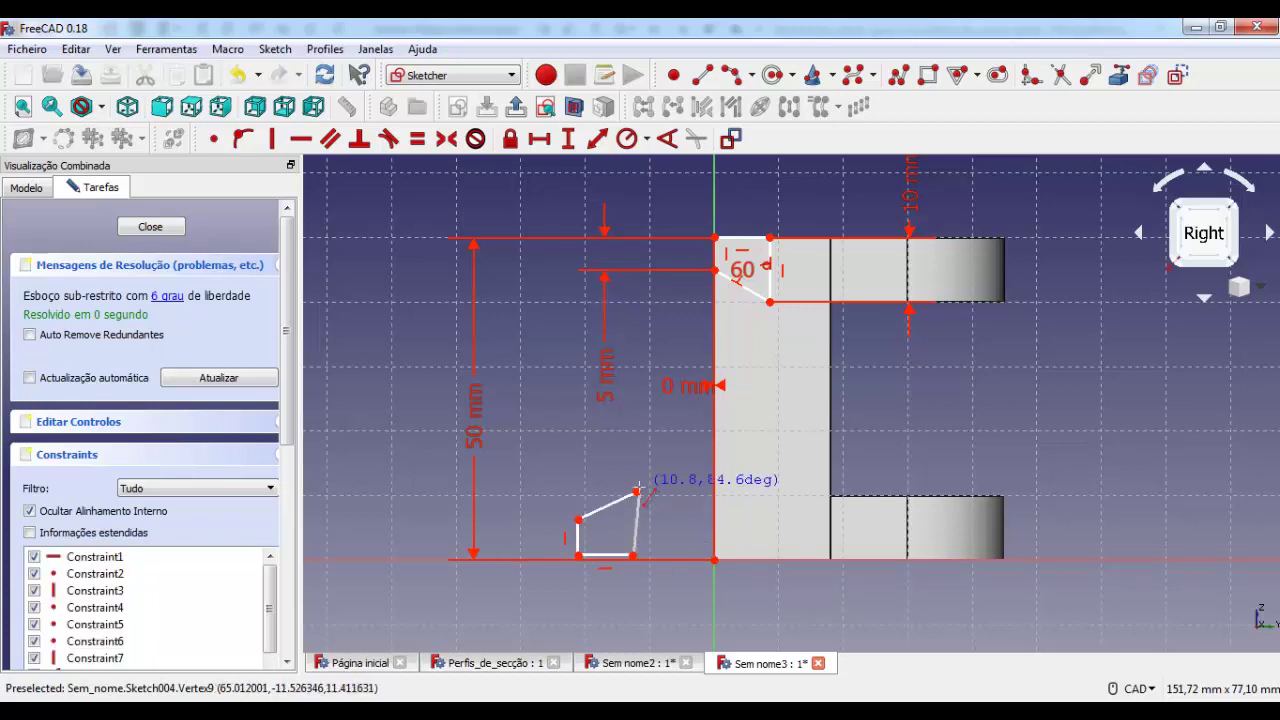
pyautogui.click(633, 555)
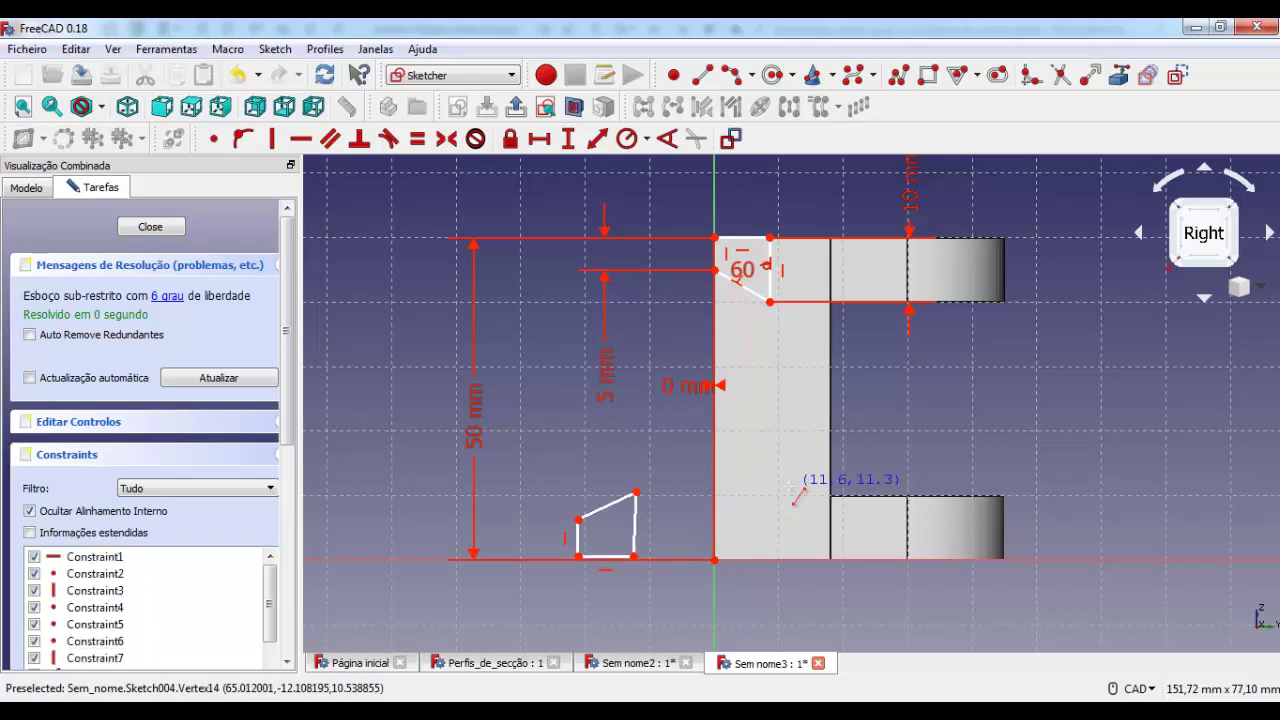
pyautogui.press('Escape')
pyautogui.click(578, 549)
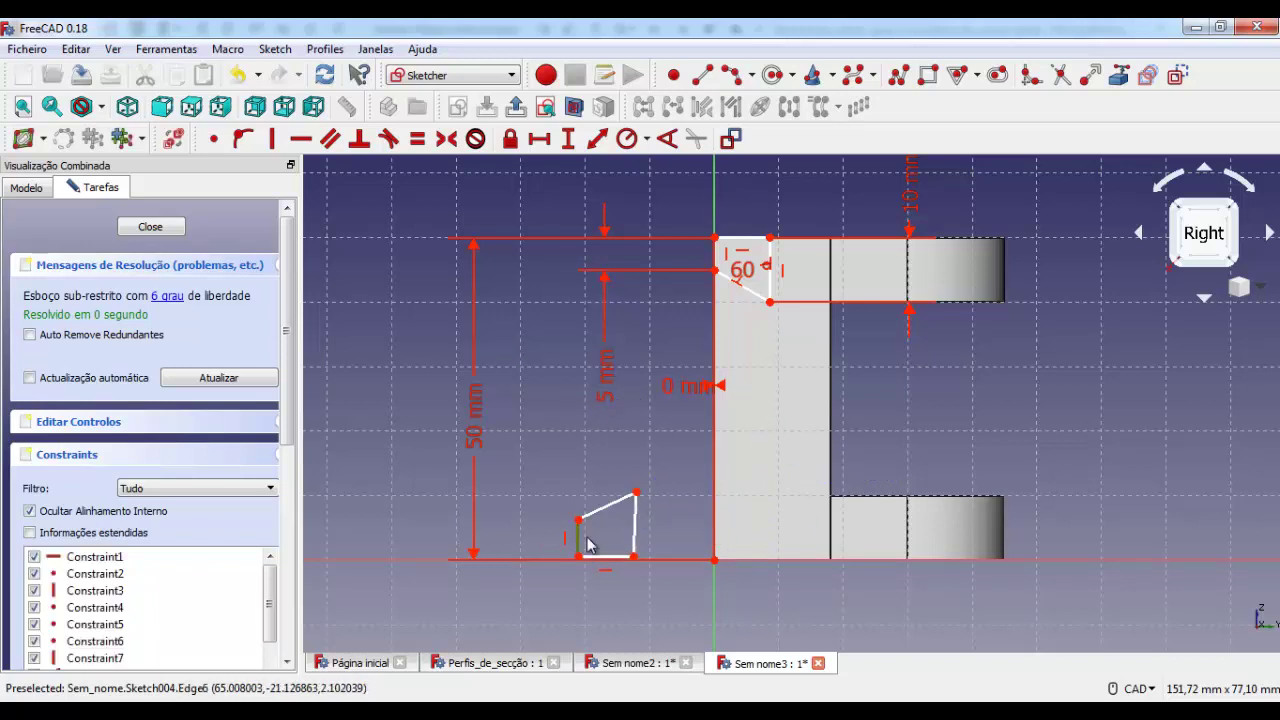
# Give the profile's left edge a 5 mm and right edge a 10 mm vertical dimension.
pyautogui.click(570, 140)
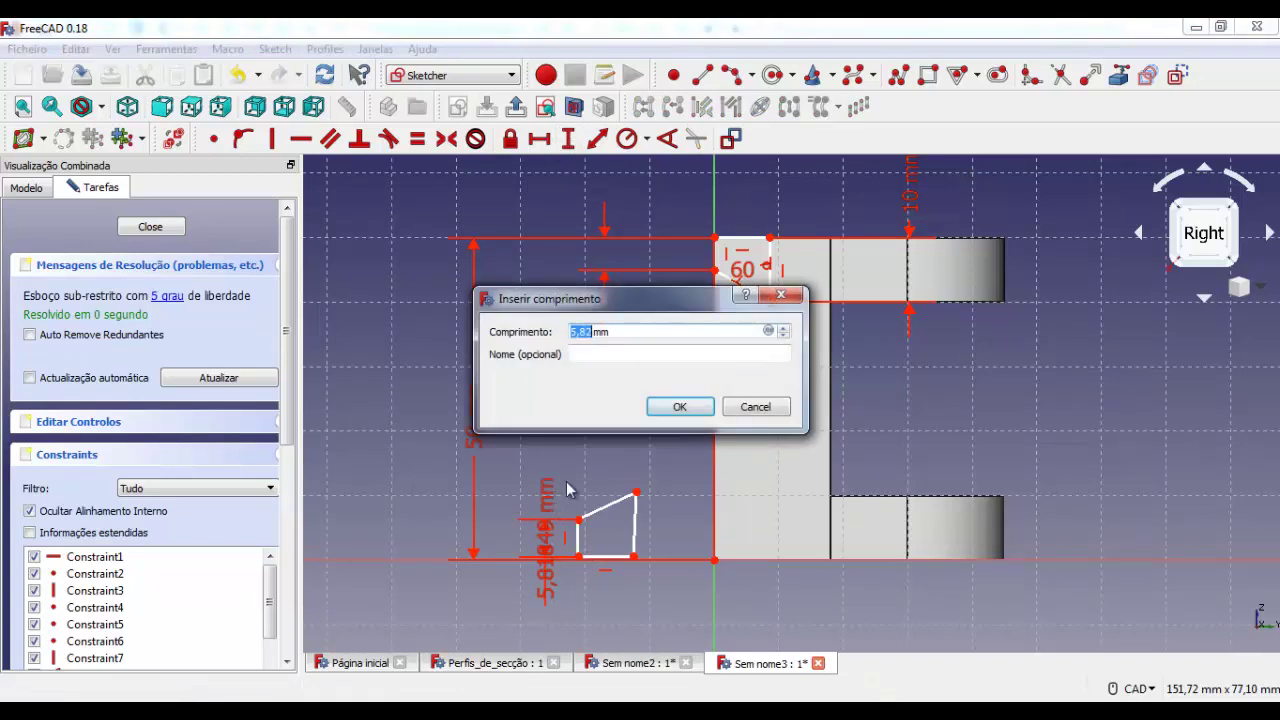
pyautogui.click(679, 406)
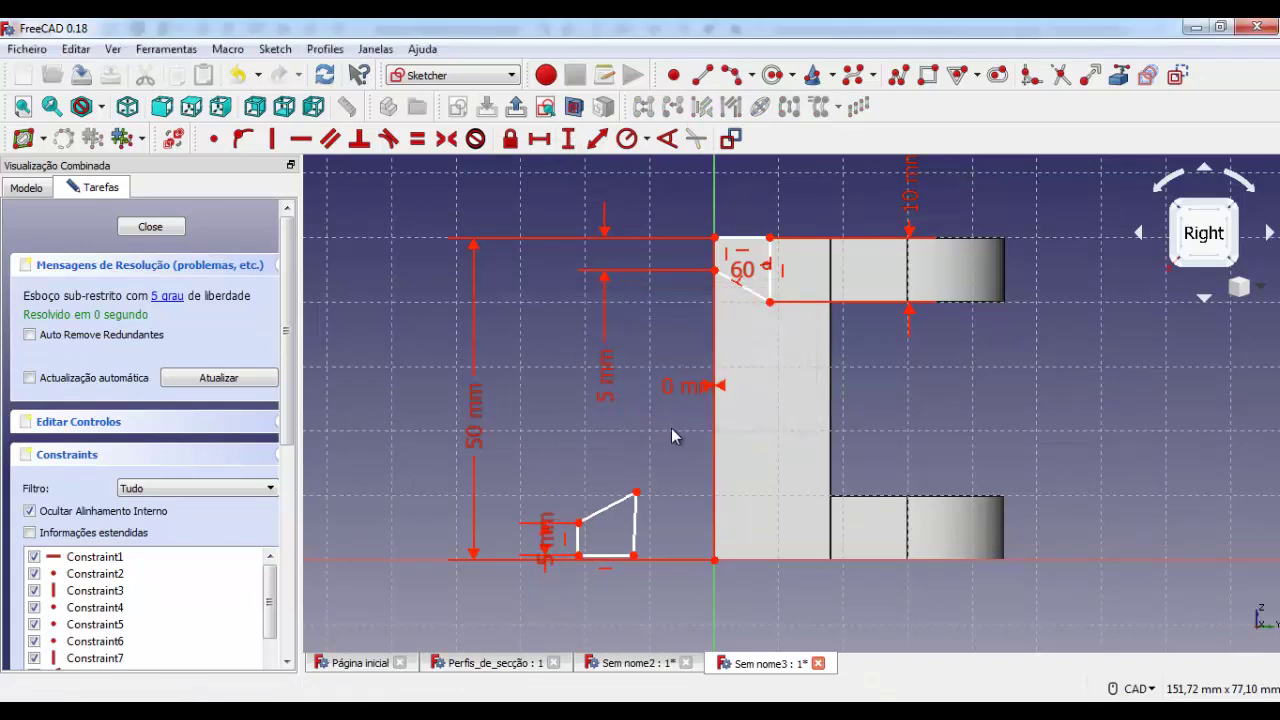
pyautogui.click(634, 547)
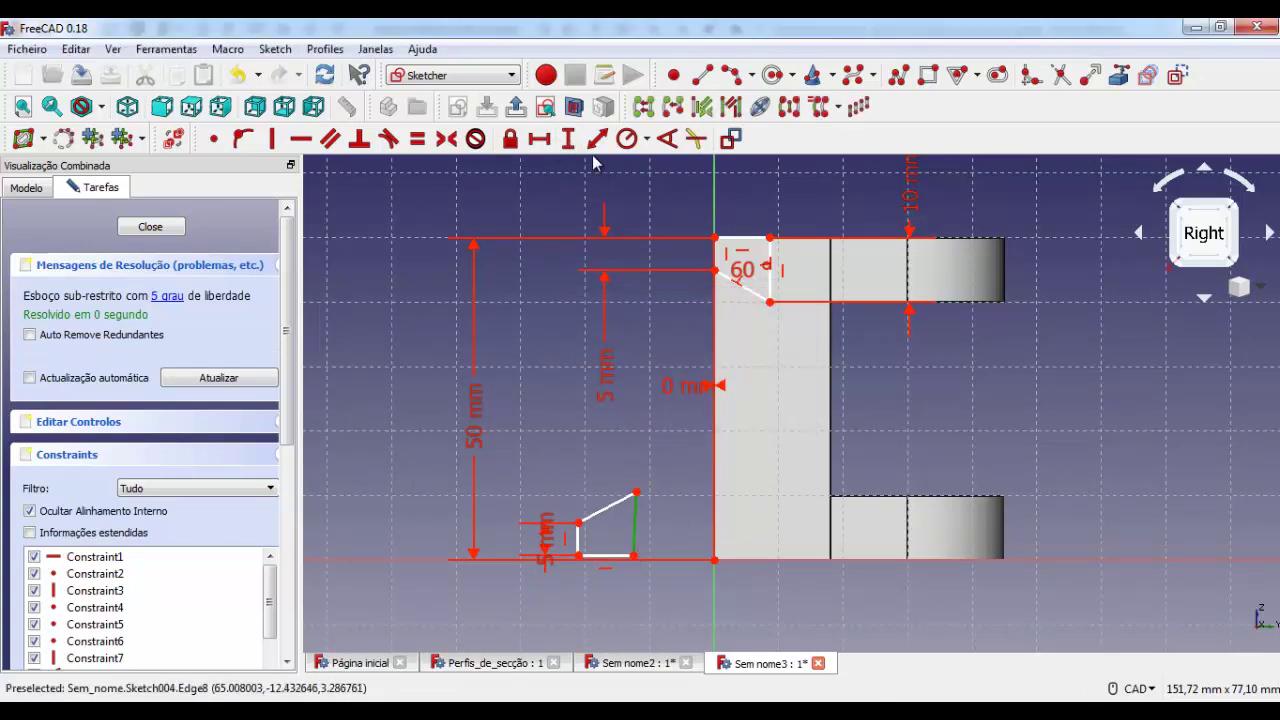
pyautogui.click(568, 138)
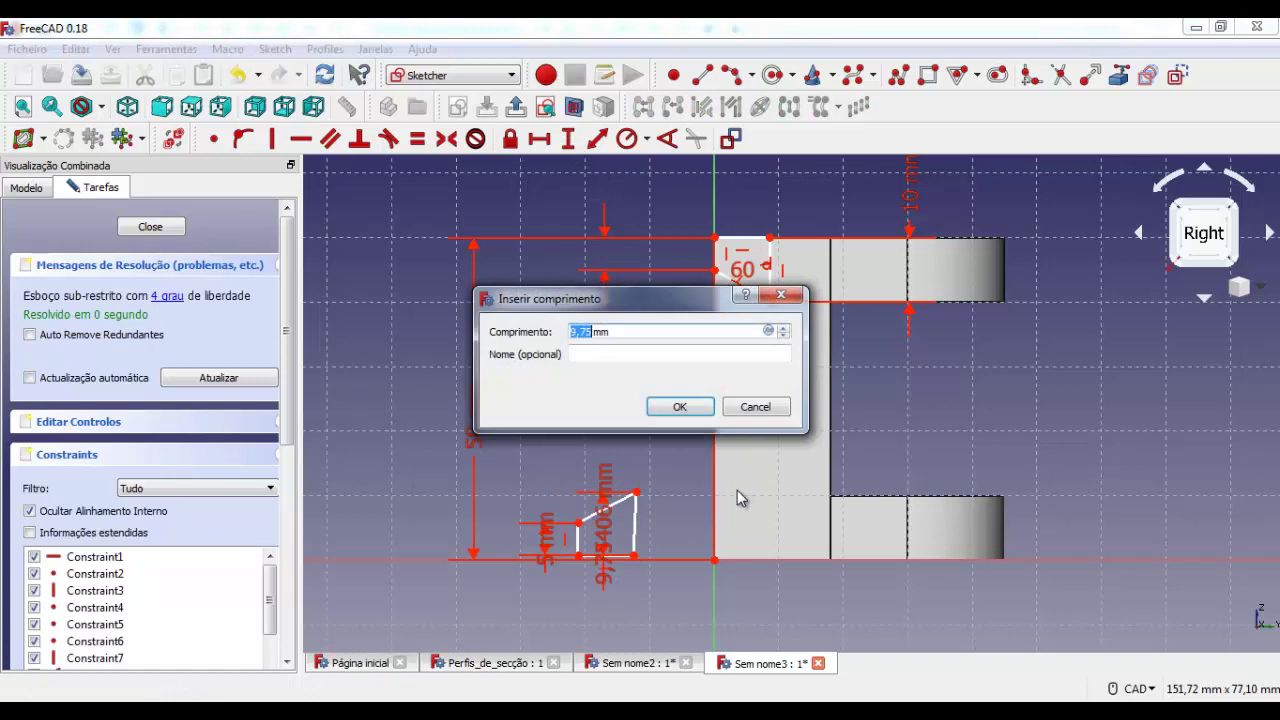
pyautogui.click(678, 404)
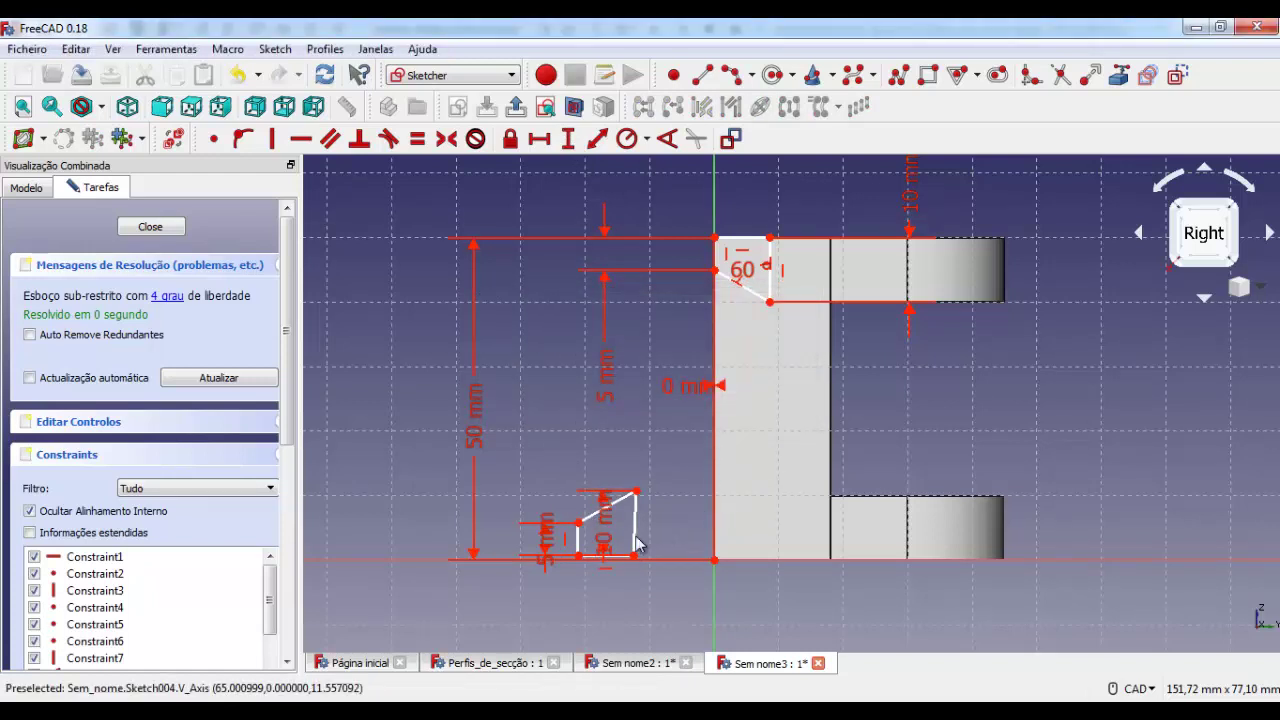
# Constrain the right edge vertical and move the 5 mm and 10 mm labels below the sketch.
pyautogui.moveTo(606, 520); pyautogui.dragTo(688, 545)
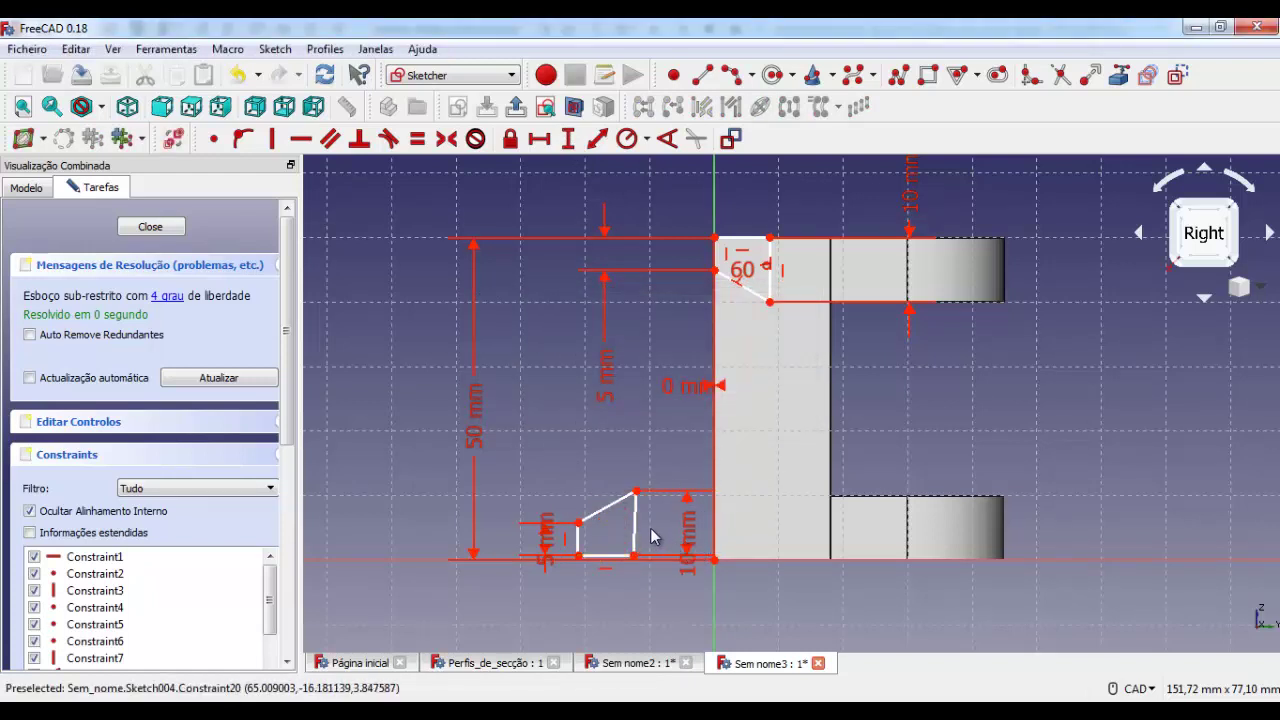
pyautogui.click(636, 535)
pyautogui.click(276, 142)
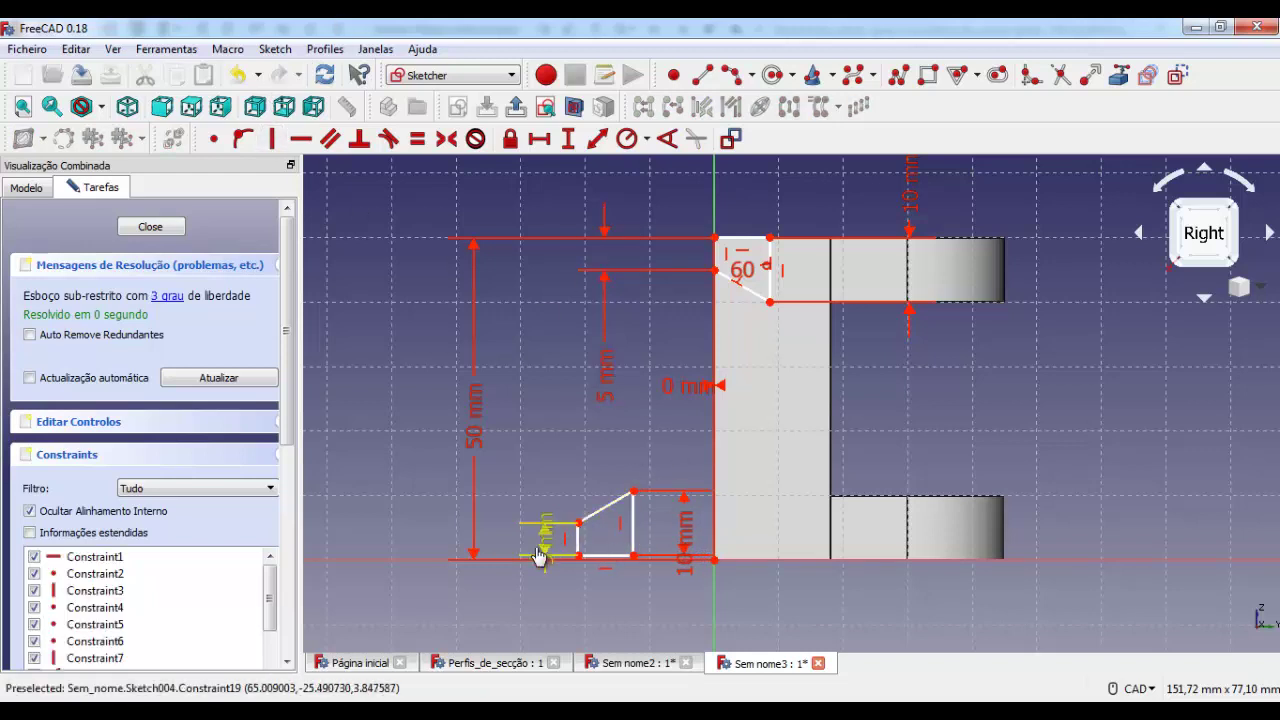
pyautogui.moveTo(543, 536); pyautogui.dragTo(530, 625)
pyautogui.moveTo(686, 535); pyautogui.dragTo(690, 620)
pyautogui.click(610, 512)
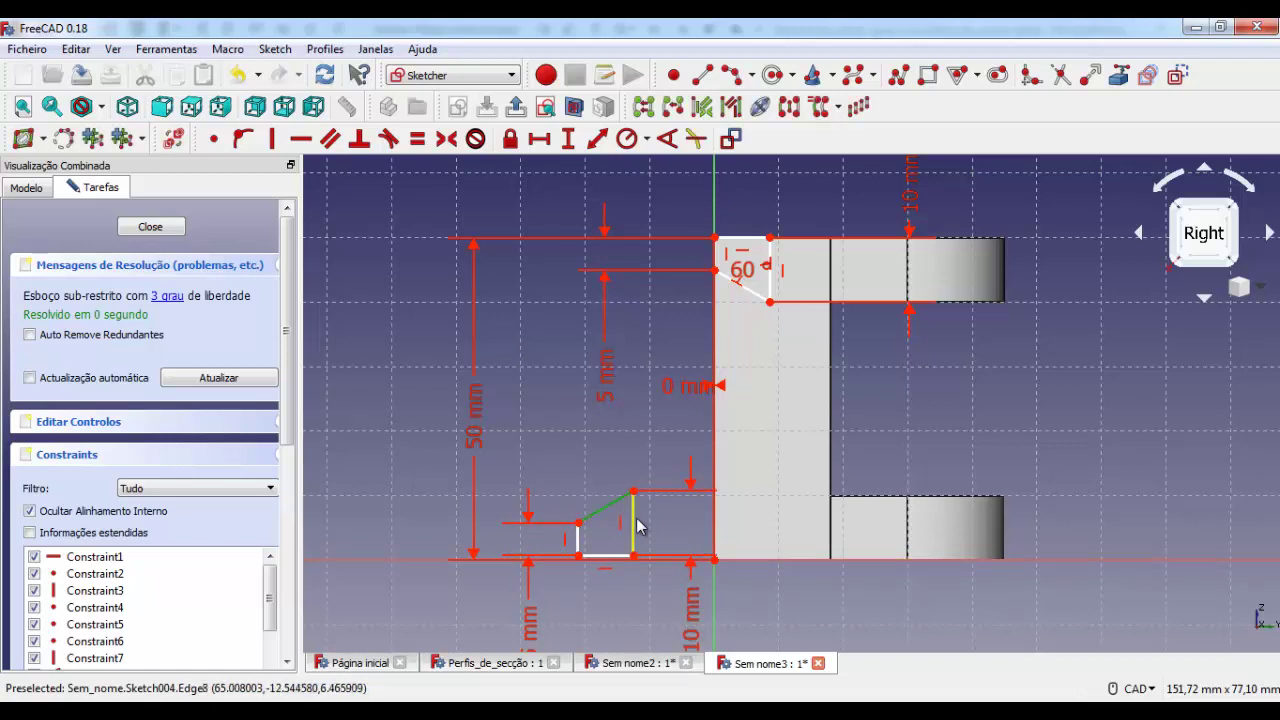
# Add a 60° angle constraint to the slanted edge and move its label up.
pyautogui.click(667, 138)
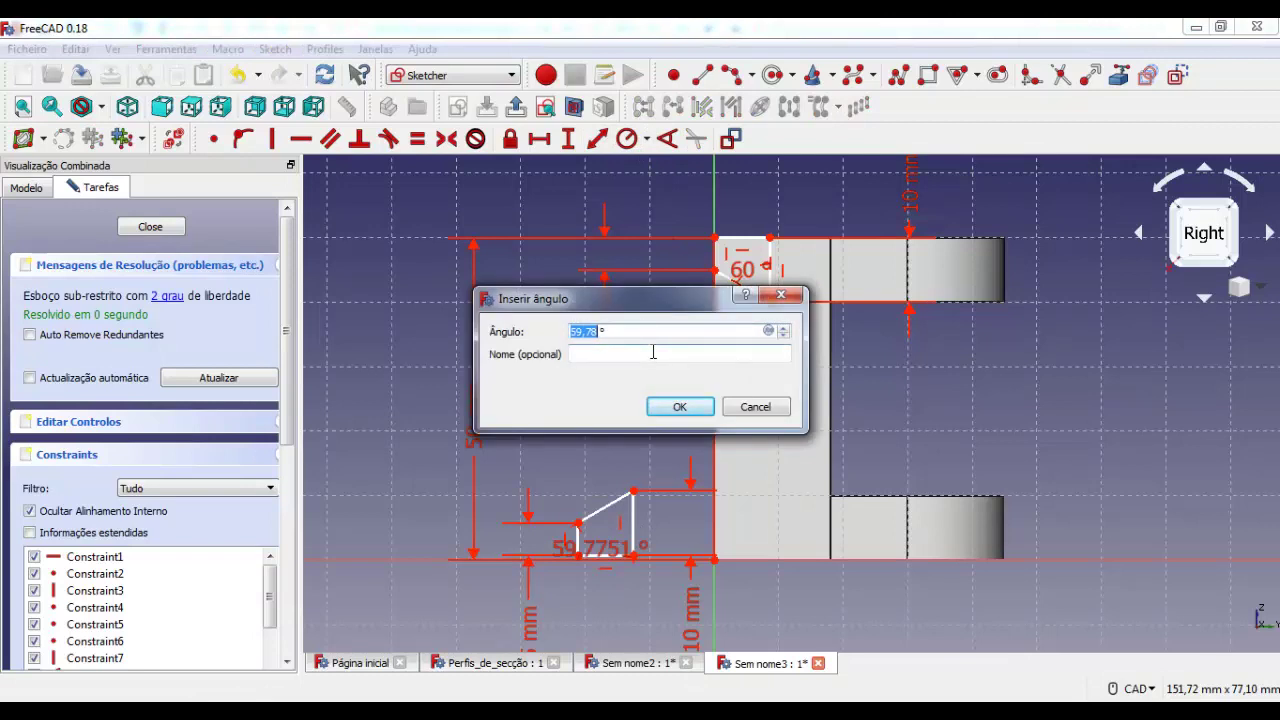
pyautogui.write('60')
pyautogui.press('Return')
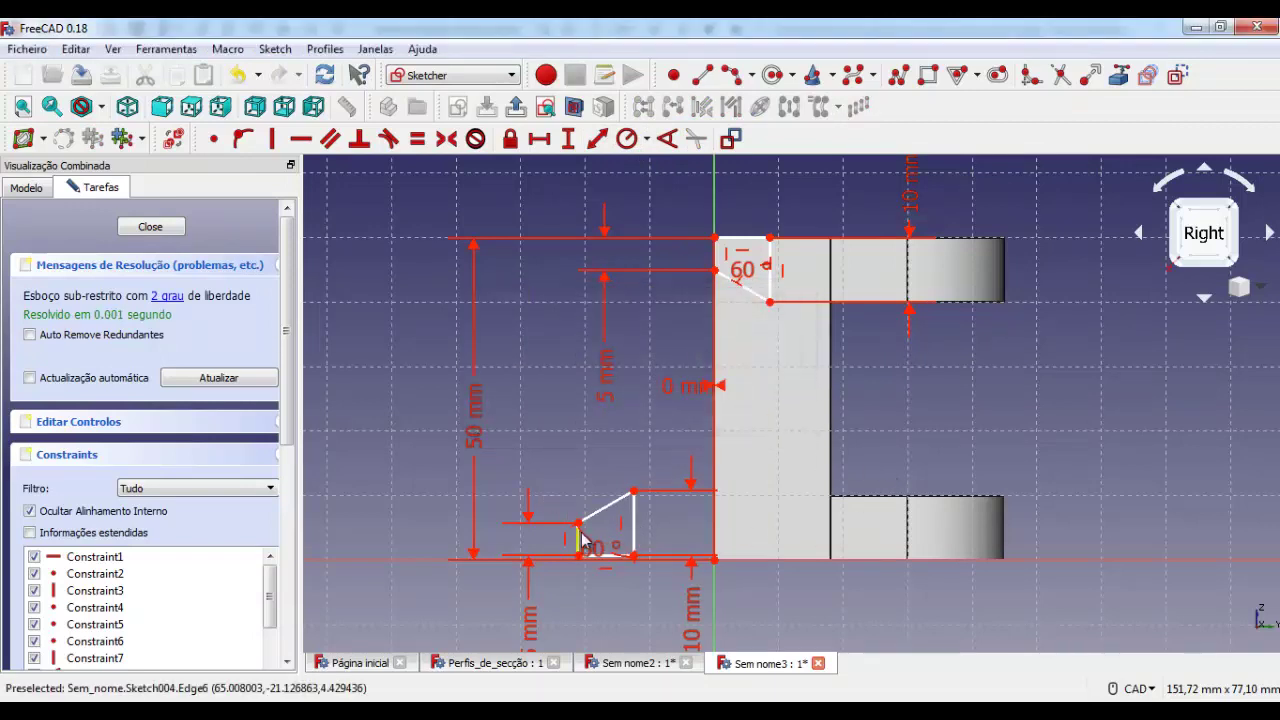
pyautogui.click(581, 544)
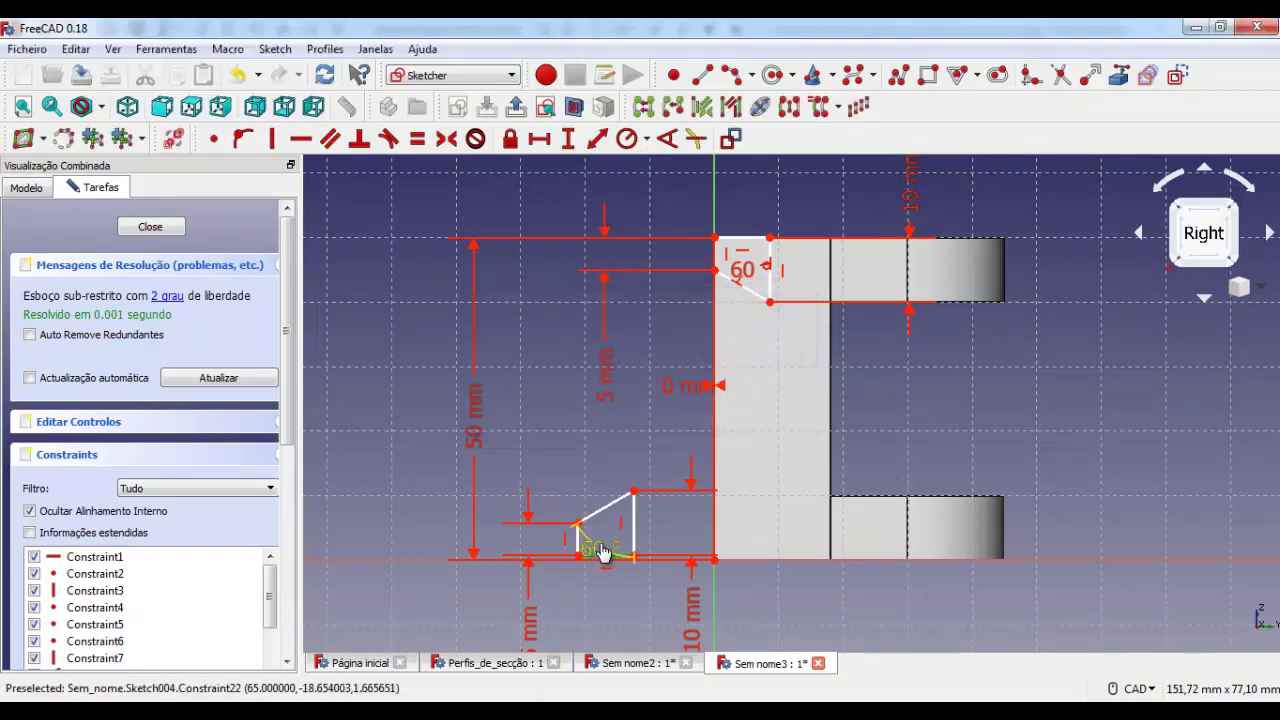
pyautogui.moveTo(603, 553); pyautogui.dragTo(613, 526)
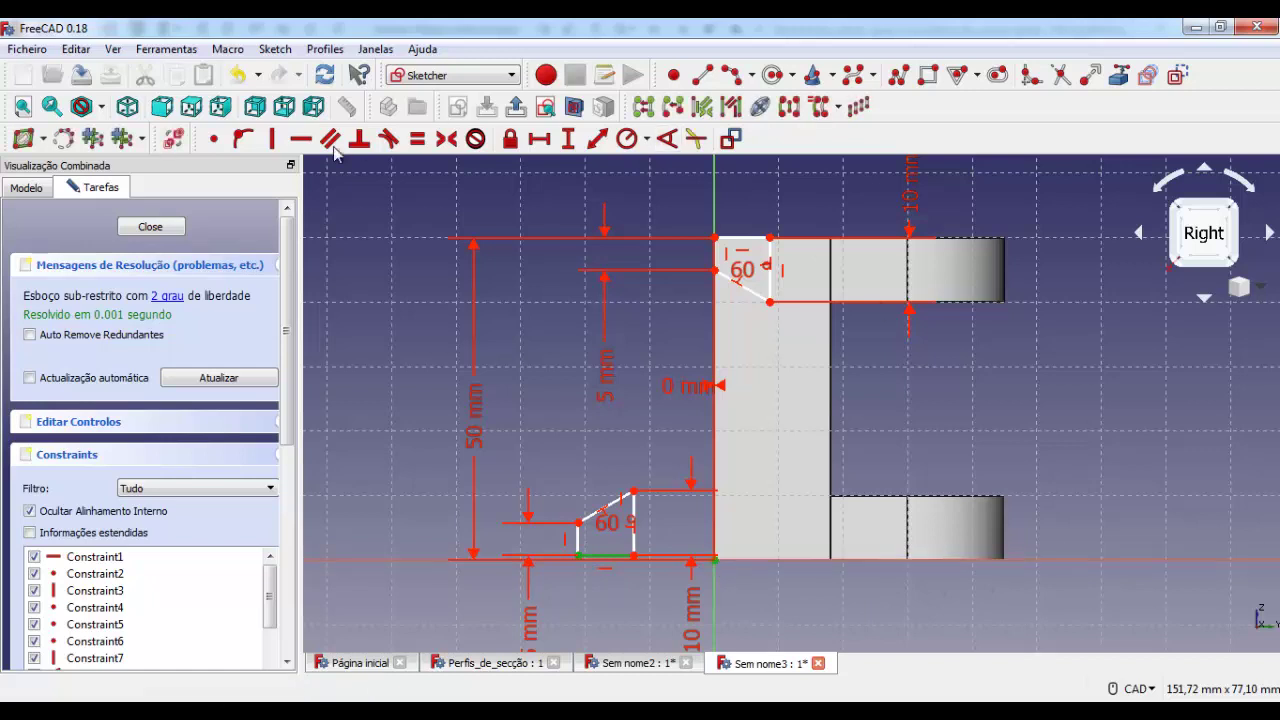
# Make the profile's bottom-left corner coincident with the sketch origin.
pyautogui.click(214, 138)
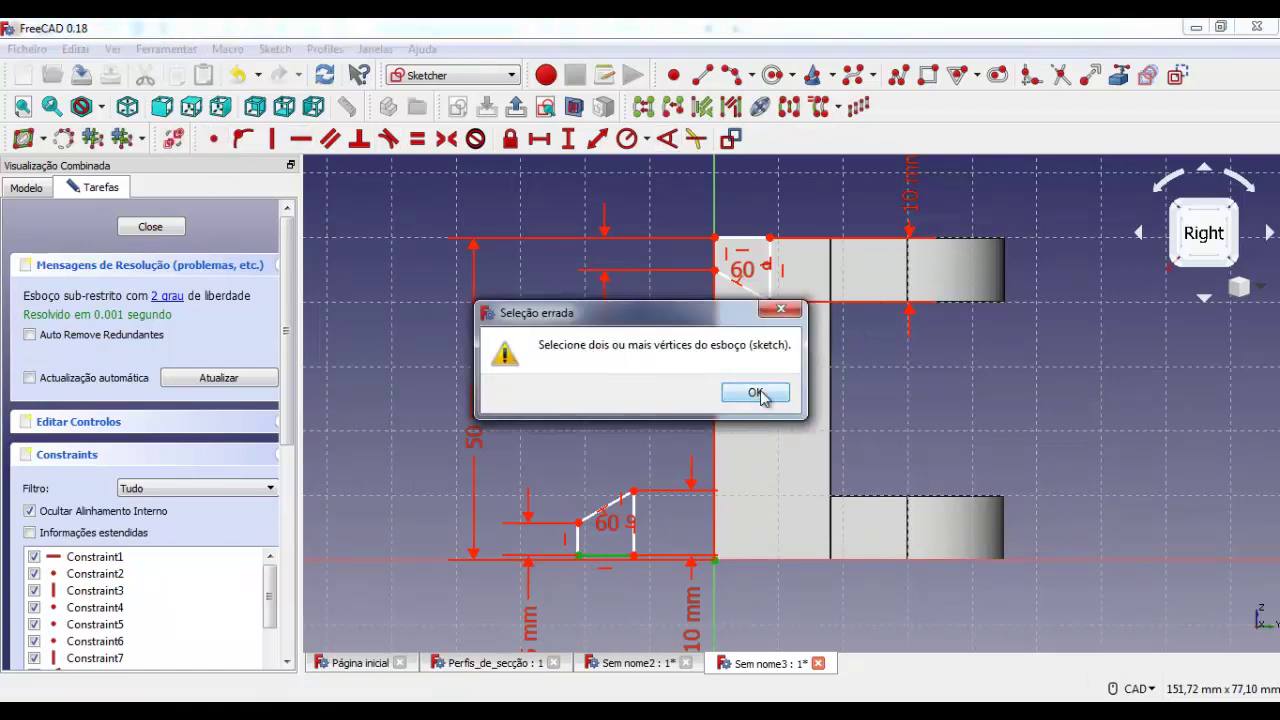
pyautogui.click(756, 393)
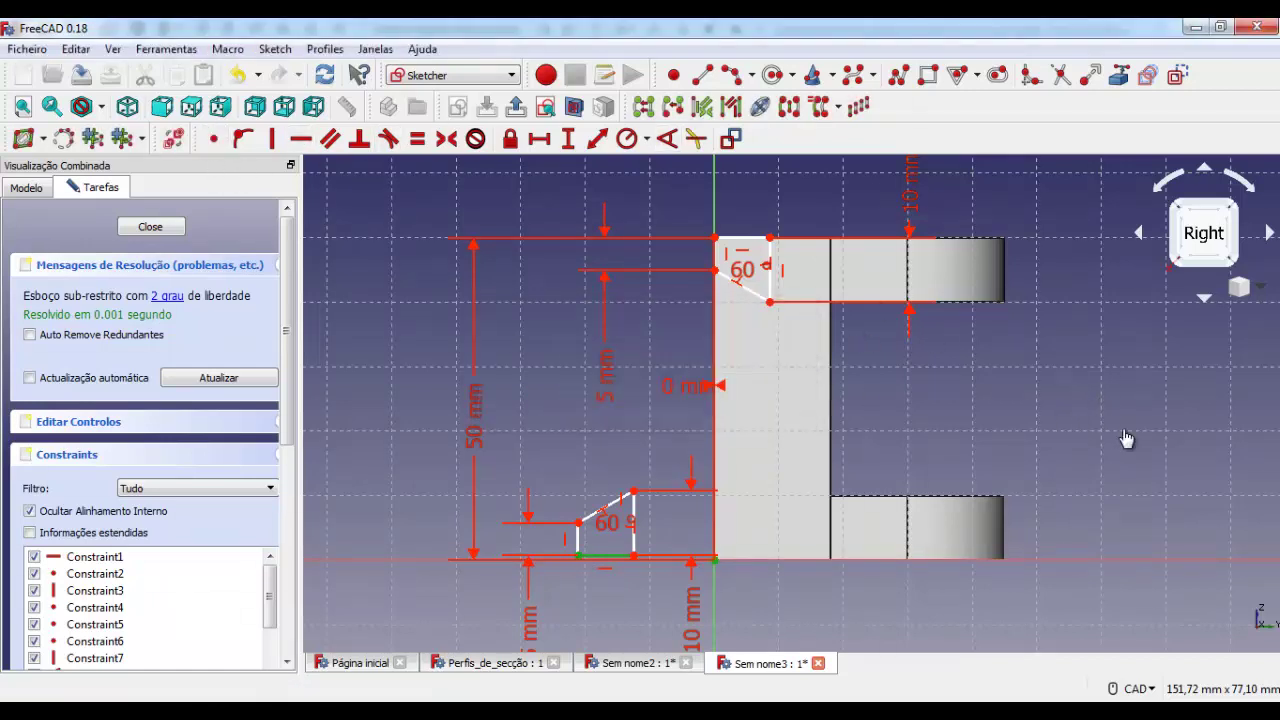
pyautogui.click(588, 555)
pyautogui.click(578, 555)
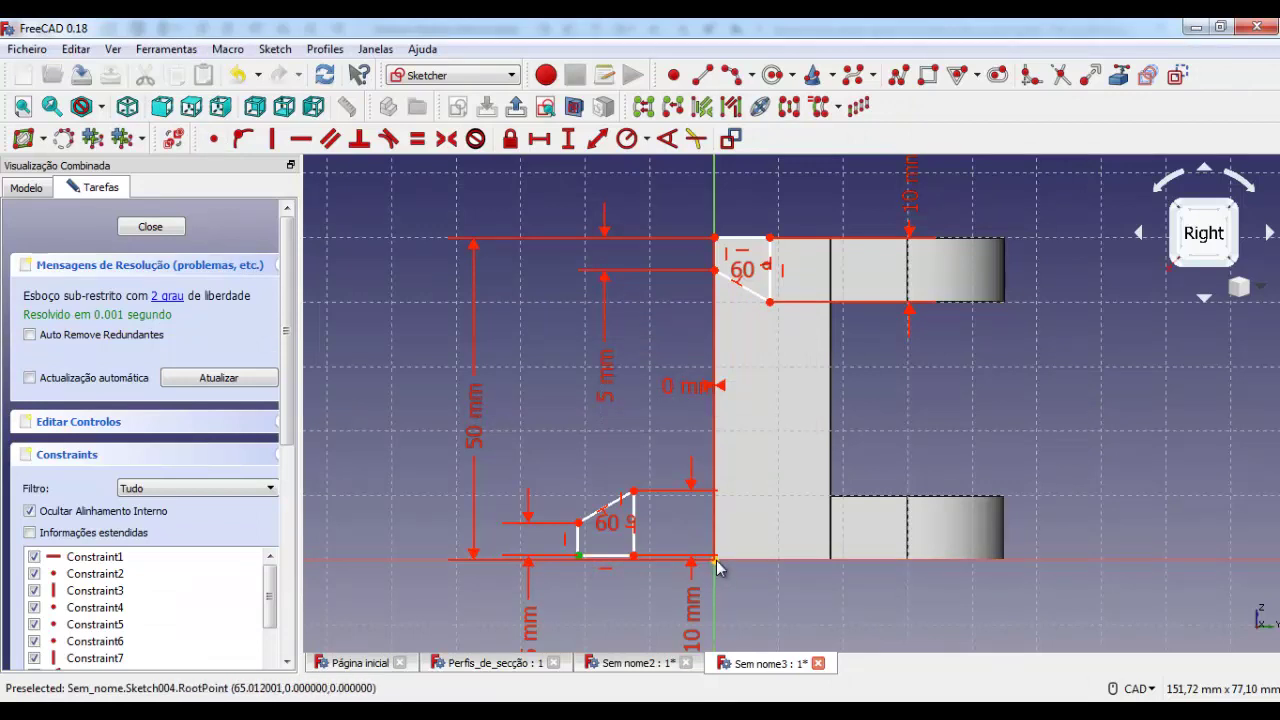
pyautogui.click(715, 561)
pyautogui.click(214, 138)
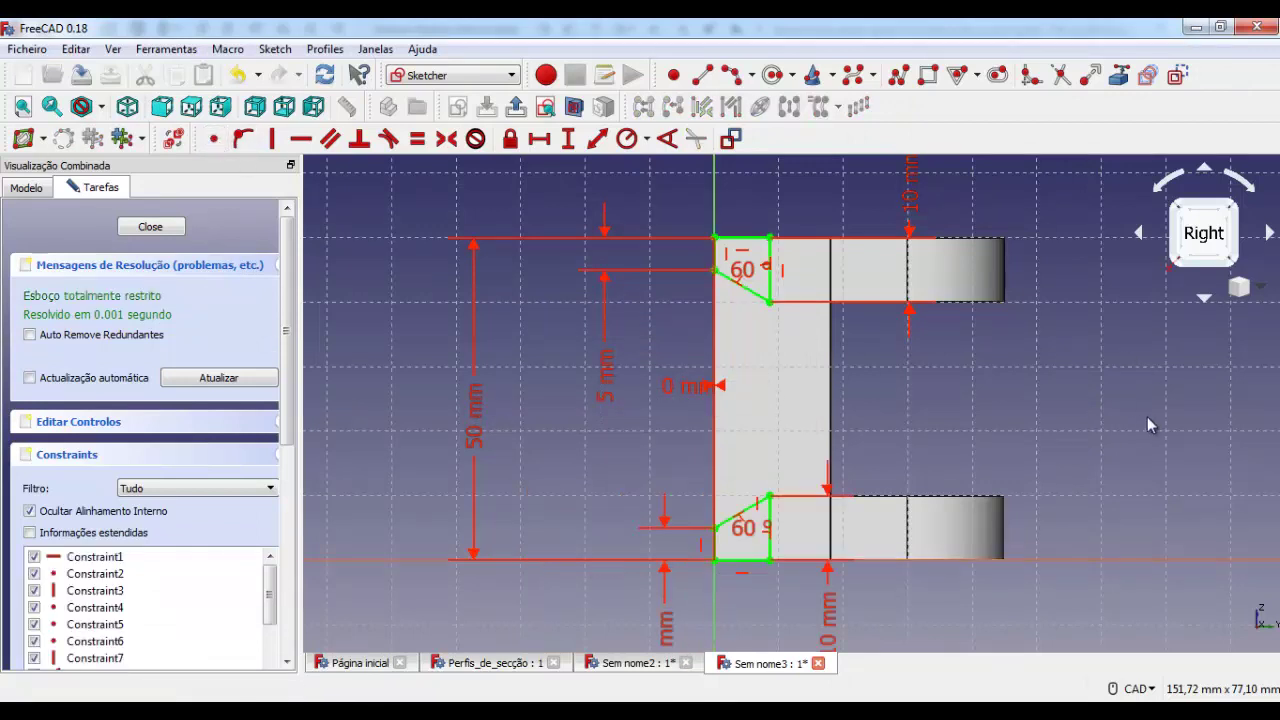
# Close Sketch004 and pocket it with Type Through all to cut both slanted grooves.
pyautogui.click(150, 228)
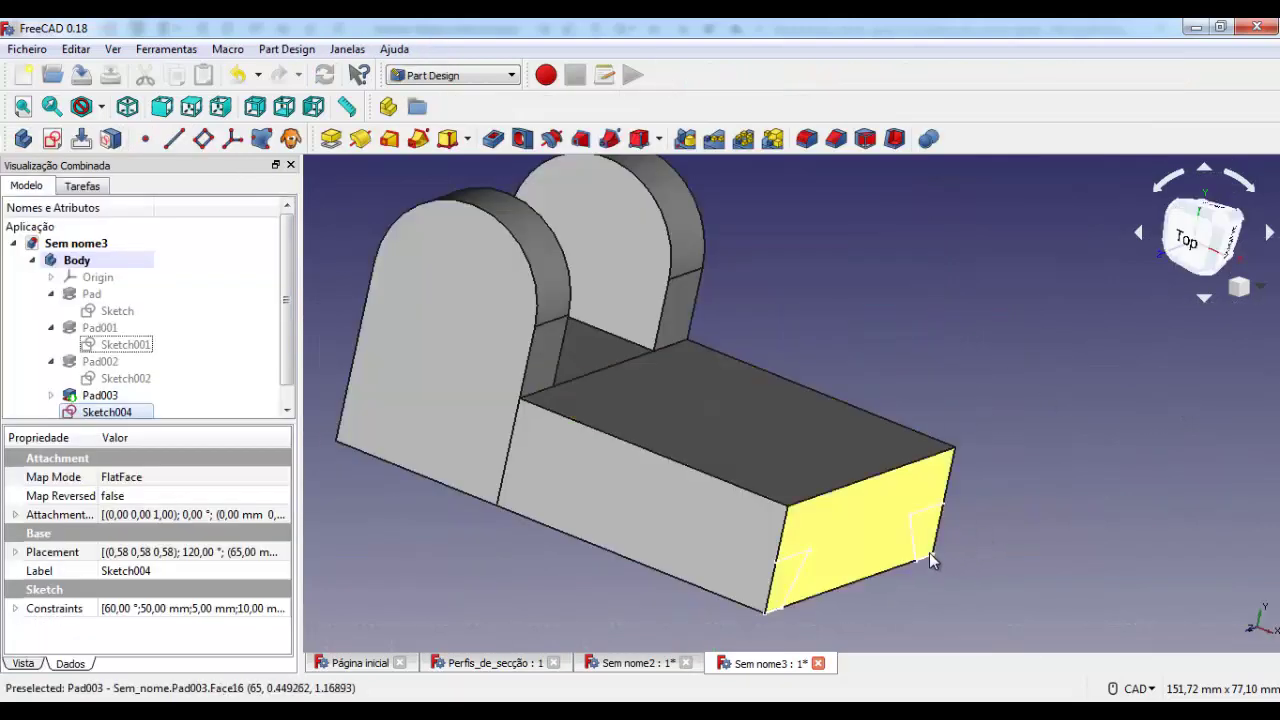
pyautogui.click(497, 143)
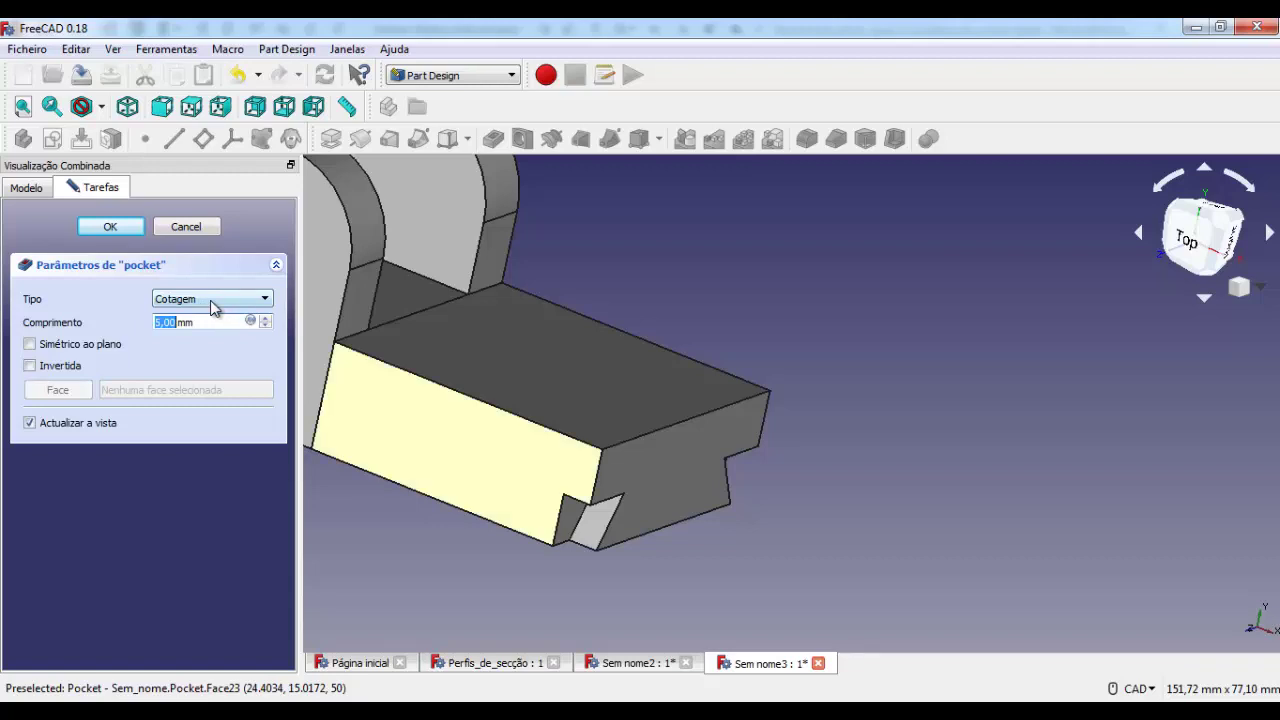
pyautogui.click(212, 299)
pyautogui.click(210, 325)
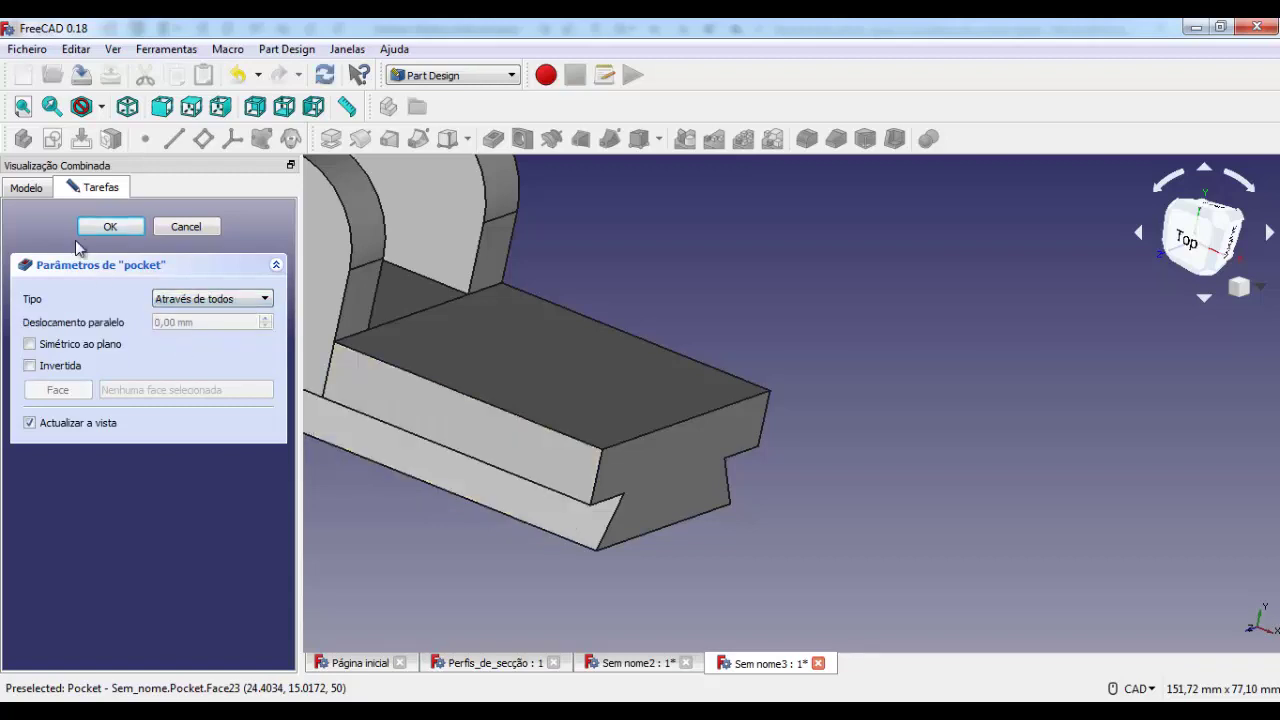
pyautogui.click(110, 229)
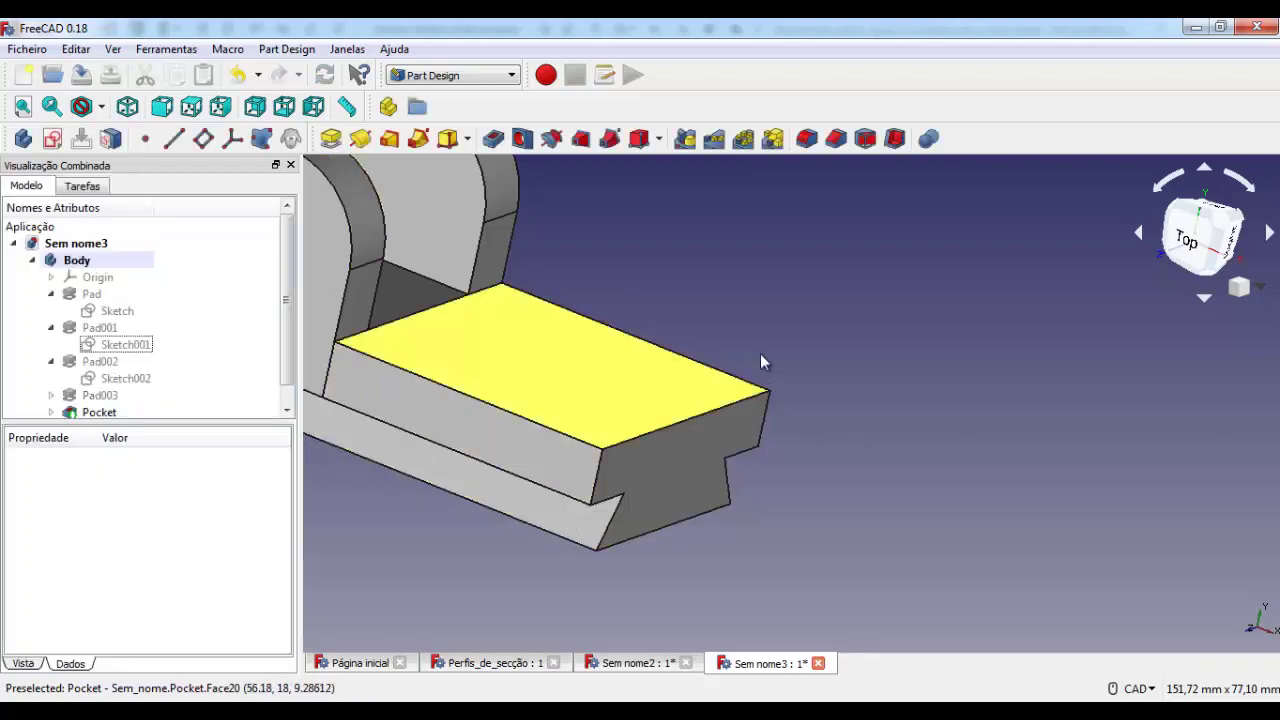
pyautogui.moveTo(898, 370)
pyautogui.mouseDown(button='middle')
pyautogui.moveTo(1158, 450)
pyautogui.moveTo(1185, 440)
pyautogui.mouseUp(button='middle')
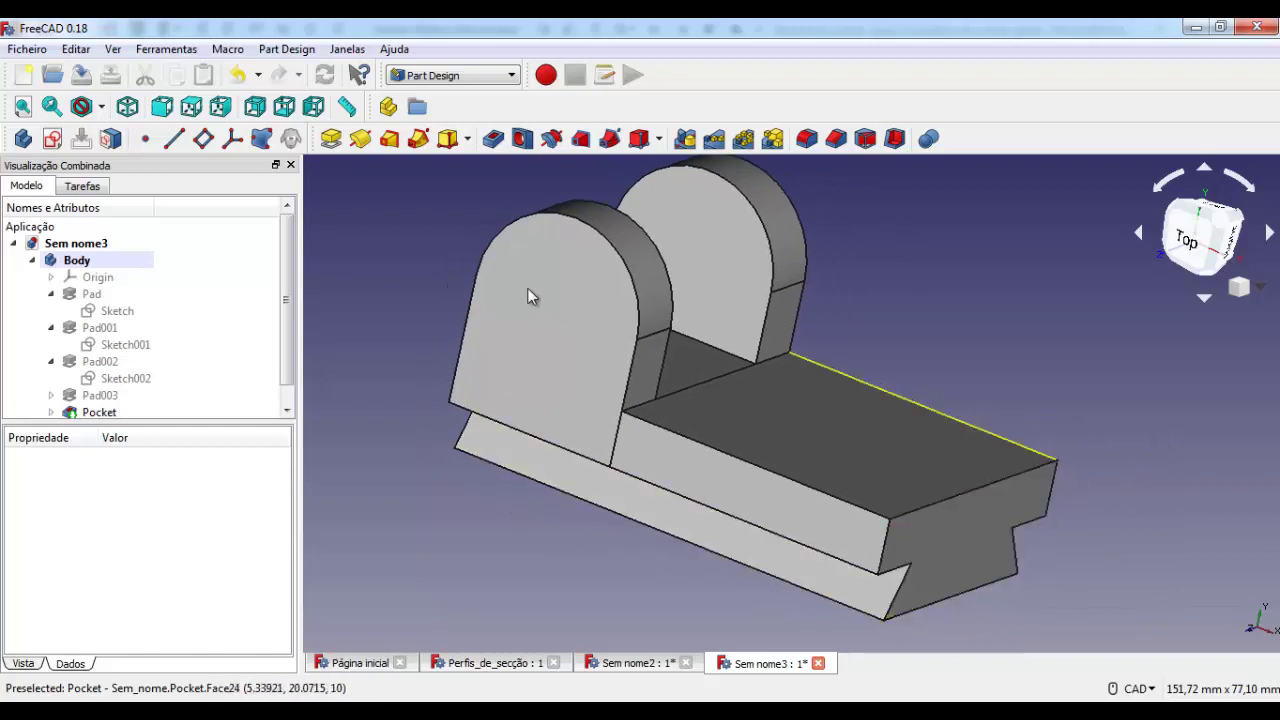
# Start a sketch on the pocketed face in top view and draw a circle.
pyautogui.press('2')
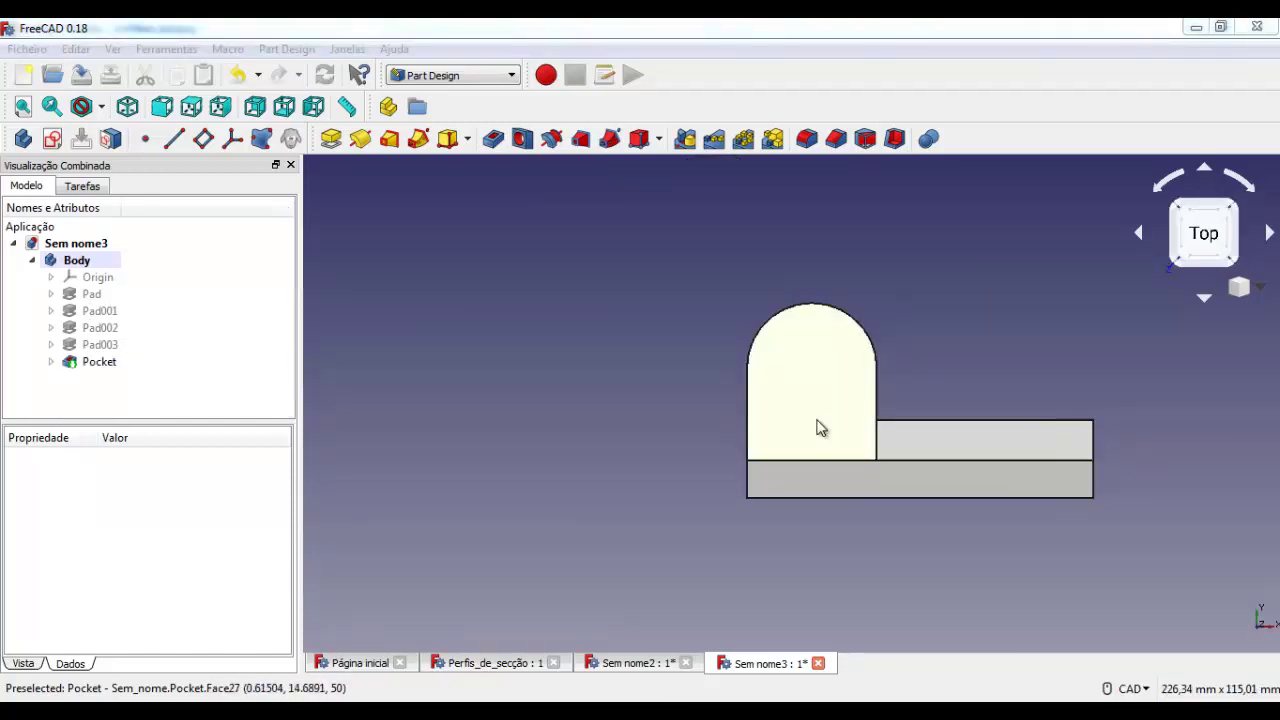
pyautogui.click(835, 428)
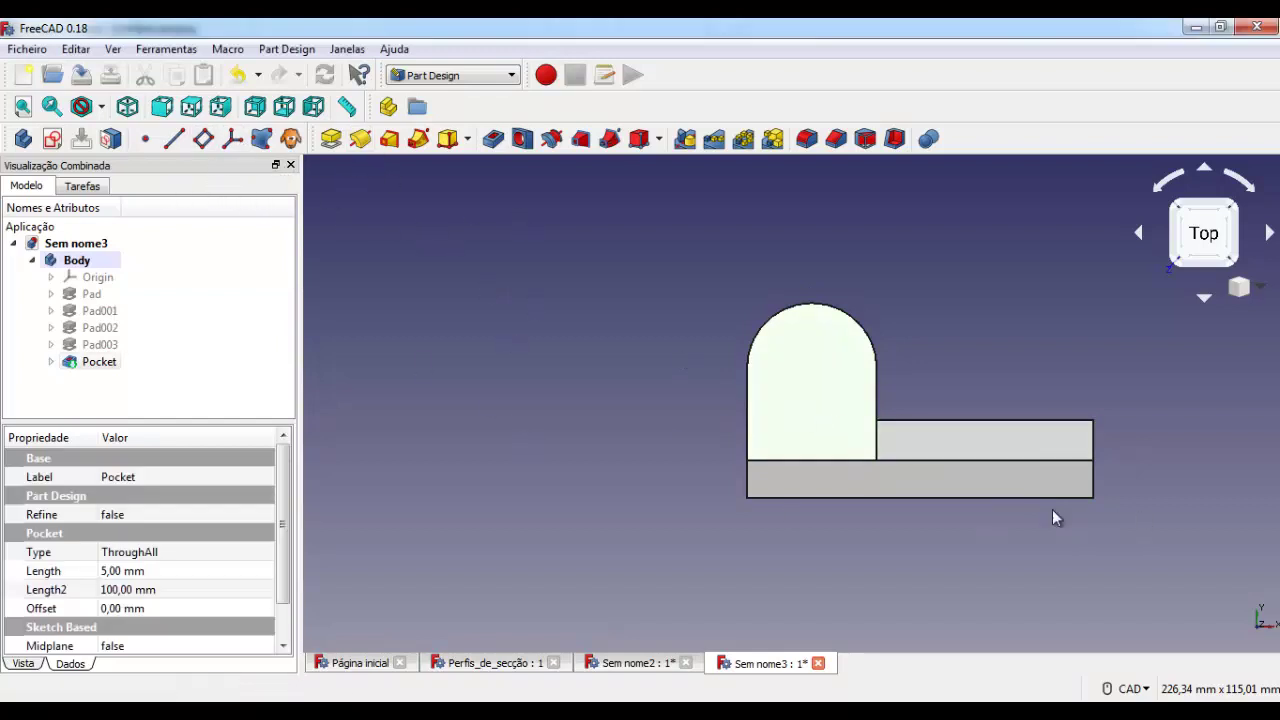
pyautogui.click(52, 139)
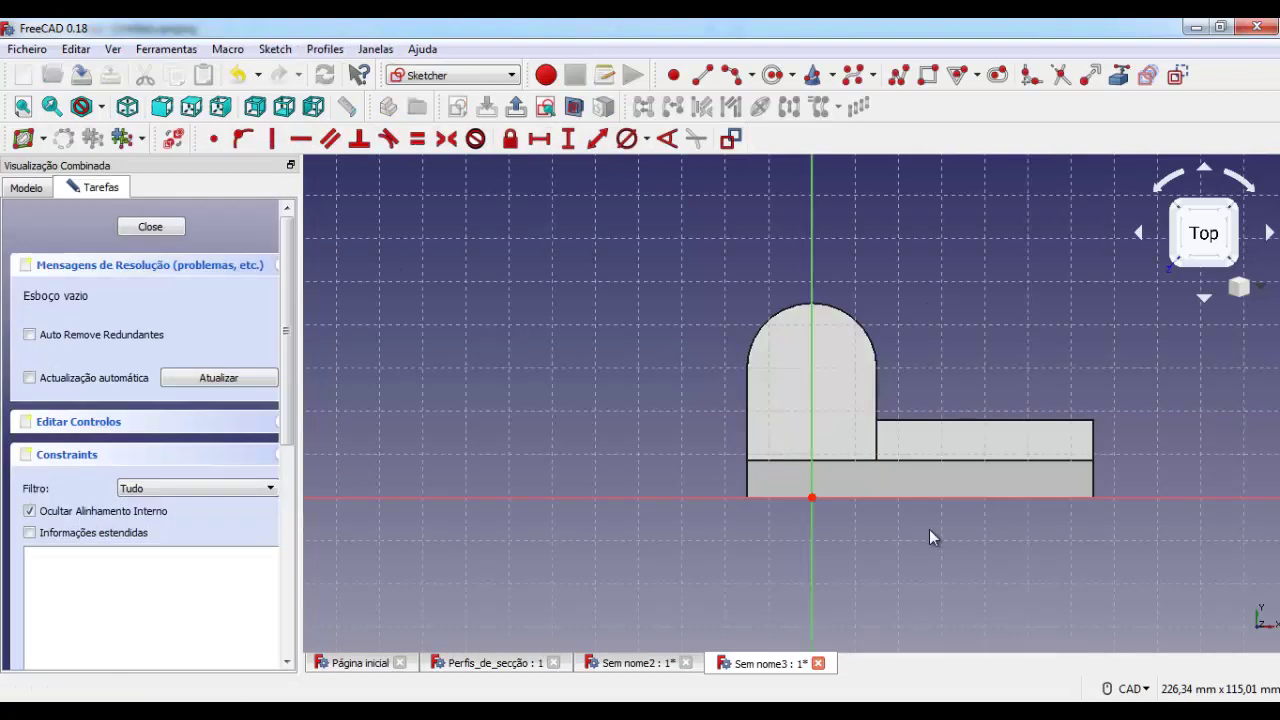
pyautogui.click(771, 75)
pyautogui.click(550, 297)
pyautogui.click(617, 312)
pyautogui.rightClick(643, 320)
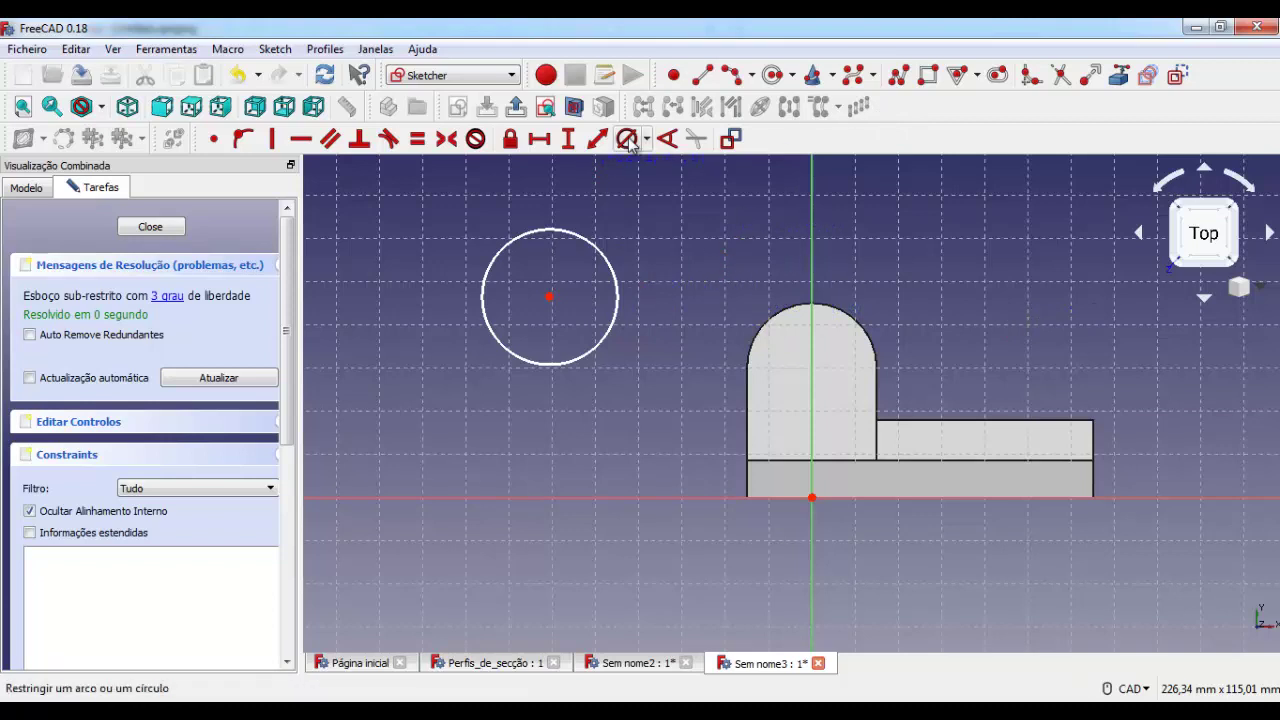
# Give the circle a 15 mm diameter and place its centre 30 mm above the origin.
pyautogui.click(612, 262)
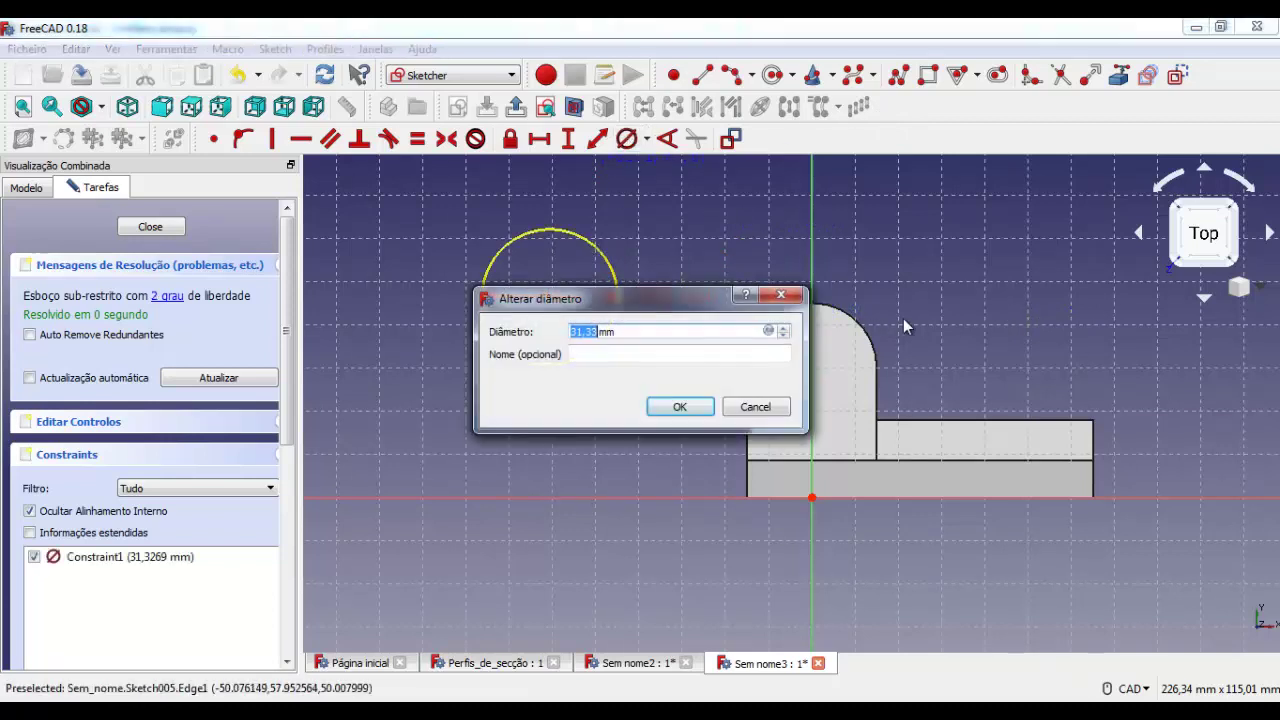
pyautogui.press('Return')
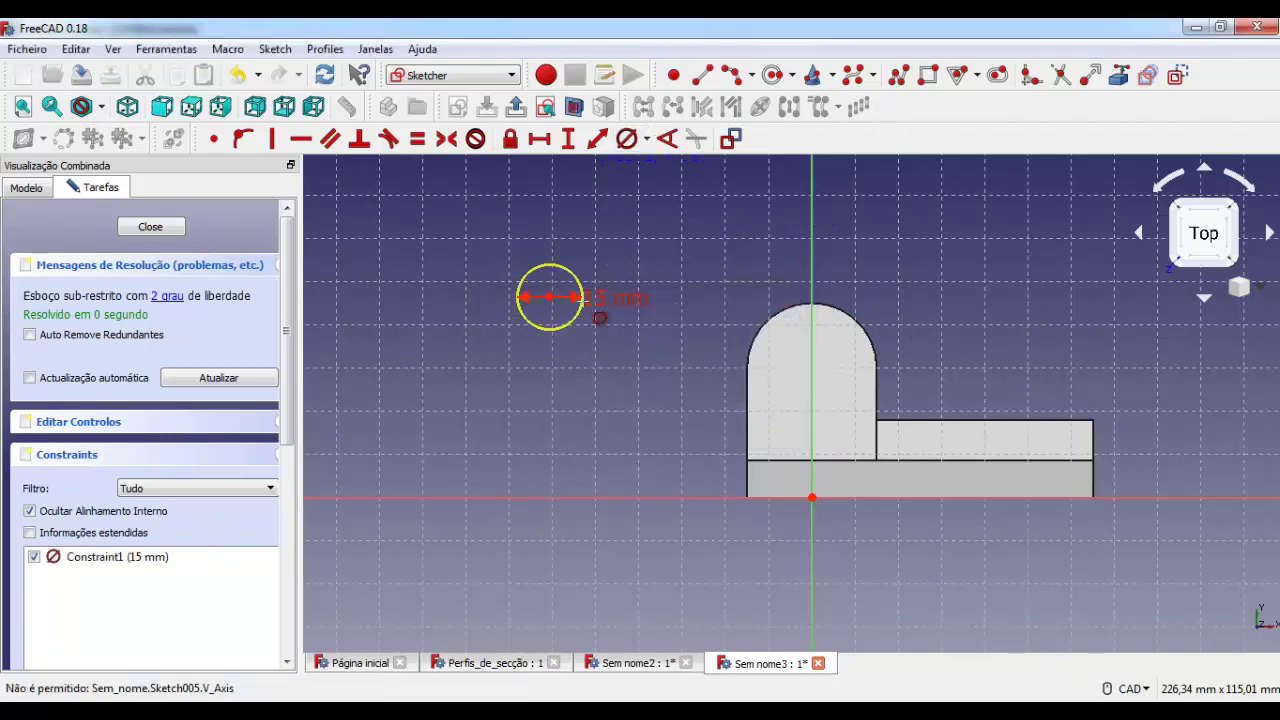
pyautogui.press('Escape')
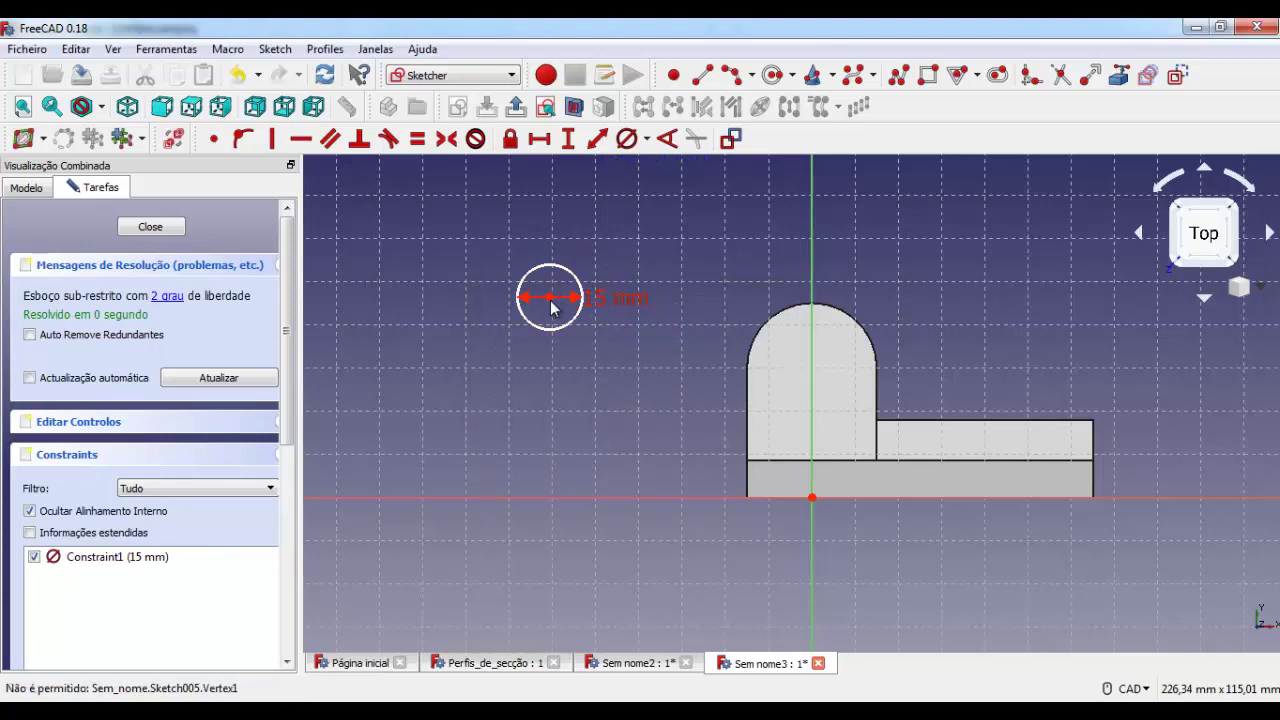
pyautogui.click(550, 298)
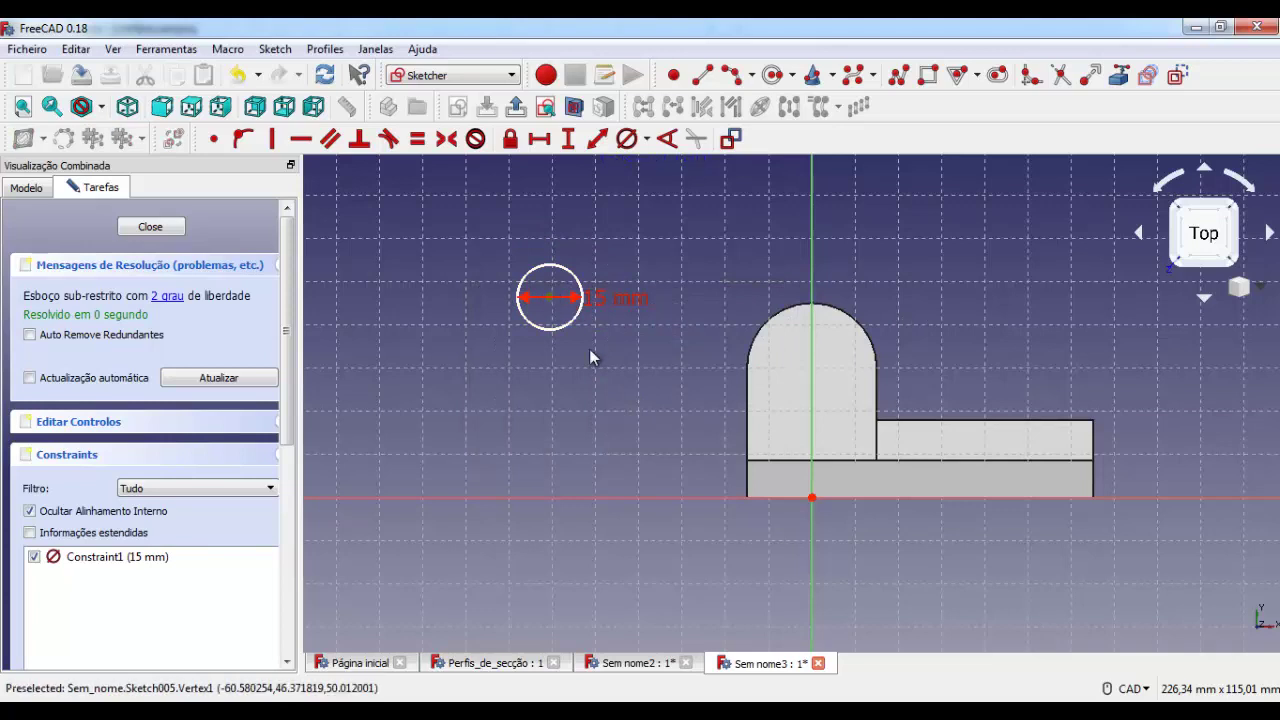
pyautogui.click(811, 497)
pyautogui.click(568, 138)
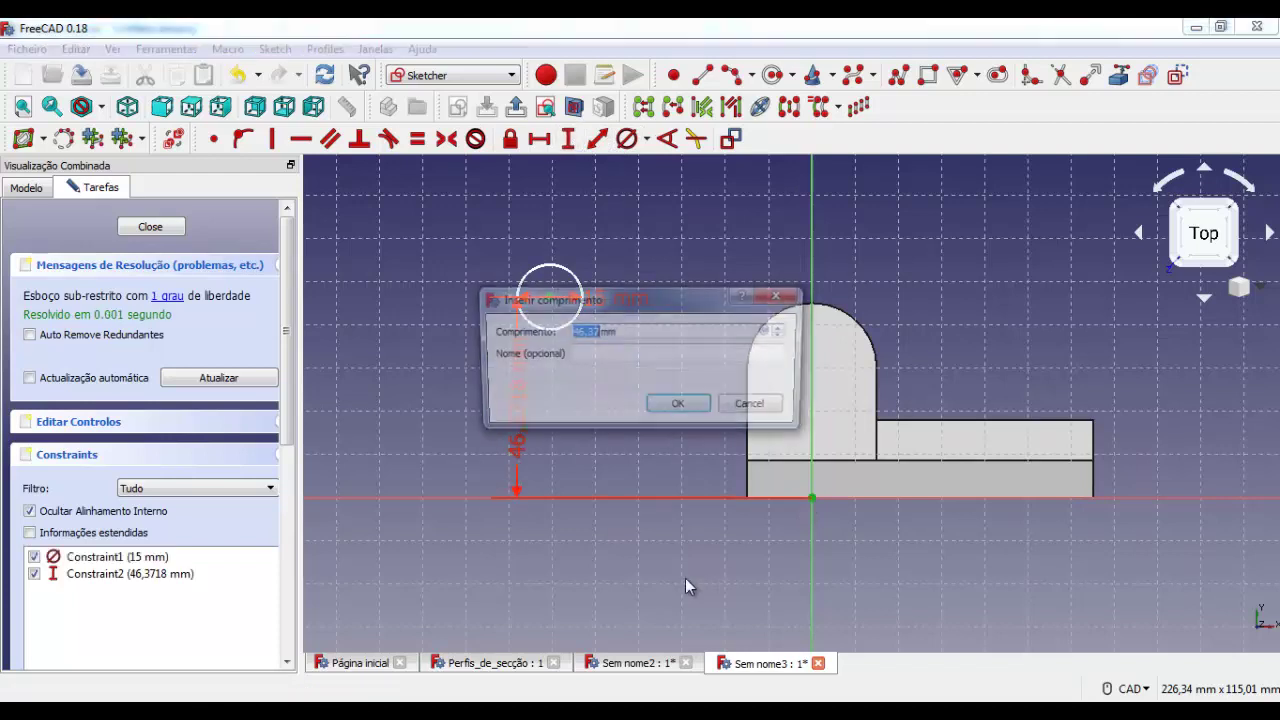
pyautogui.write('0')
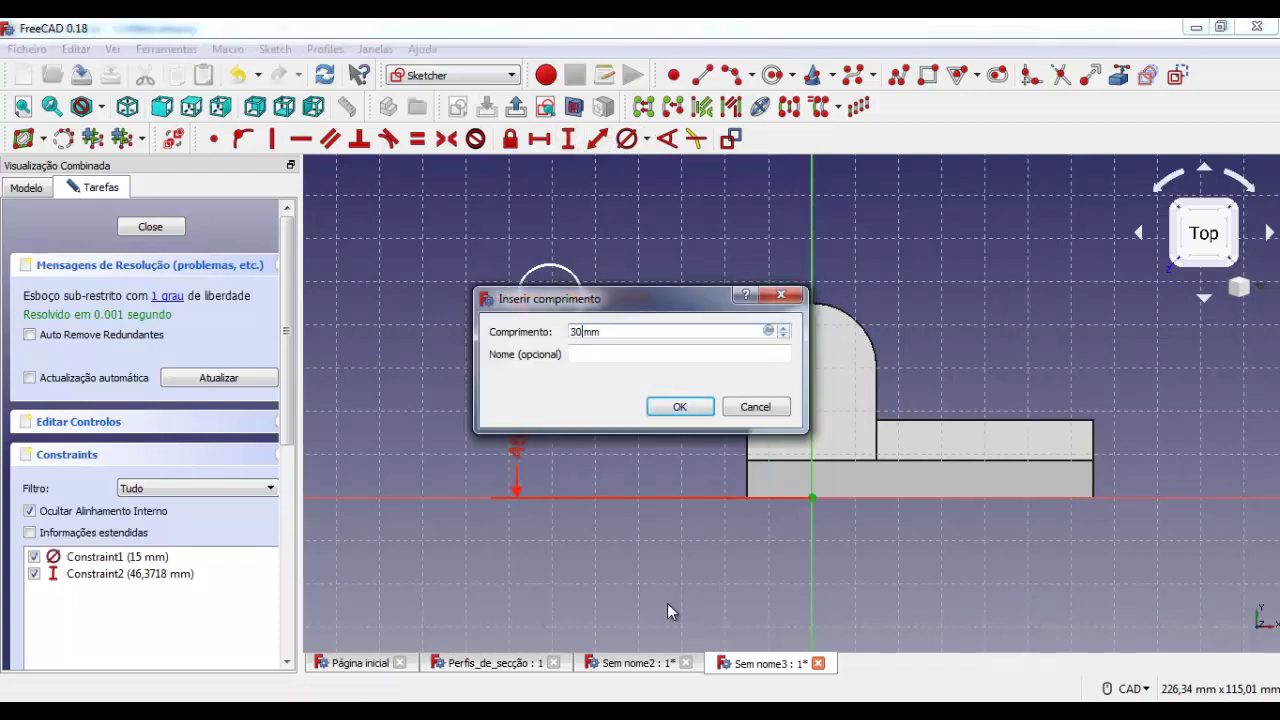
pyautogui.press('Return')
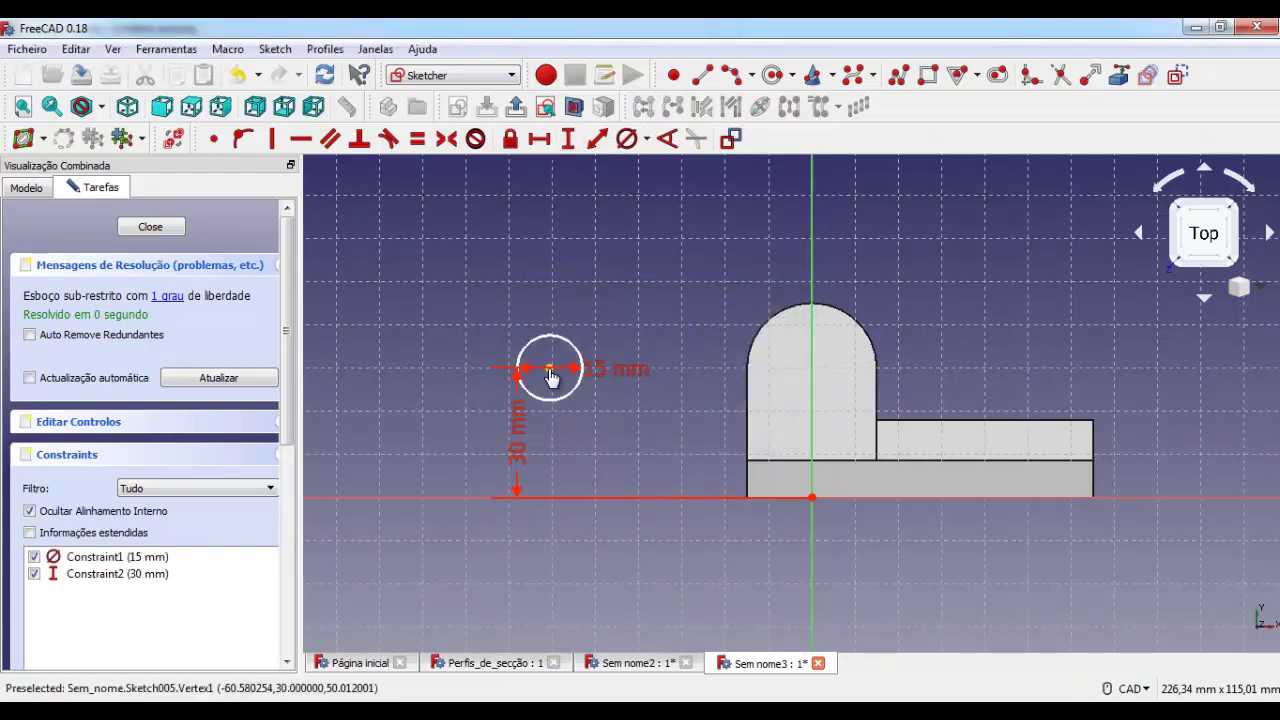
# Centre the circle on the vertical axis with a 0 mm horizontal distance.
pyautogui.moveTo(549, 383); pyautogui.dragTo(815, 393)
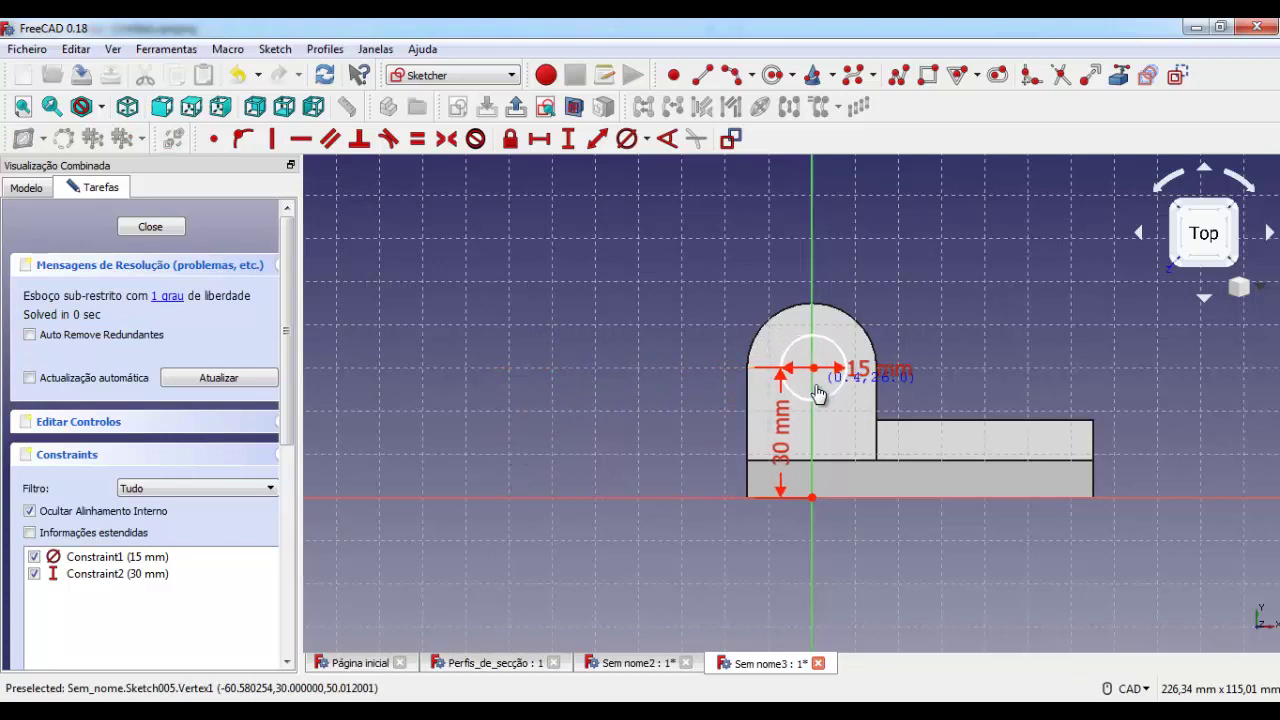
pyautogui.moveTo(815, 393); pyautogui.dragTo(815, 378)
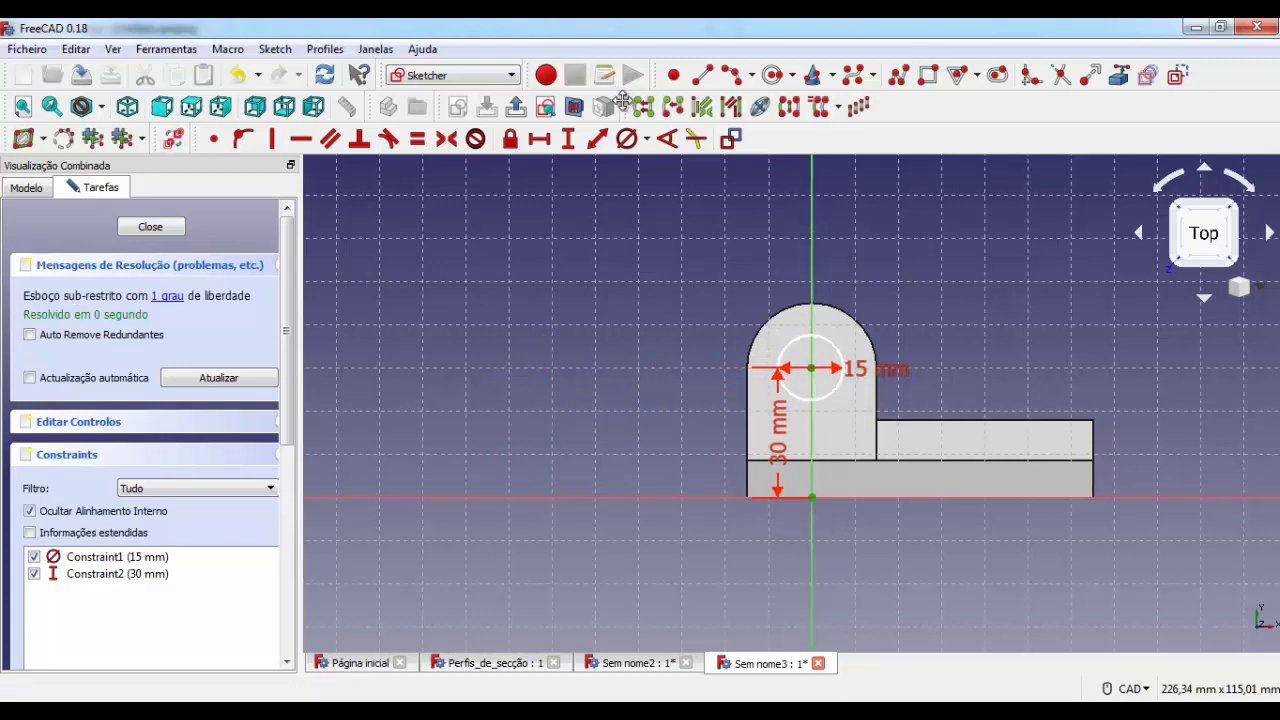
pyautogui.click(539, 138)
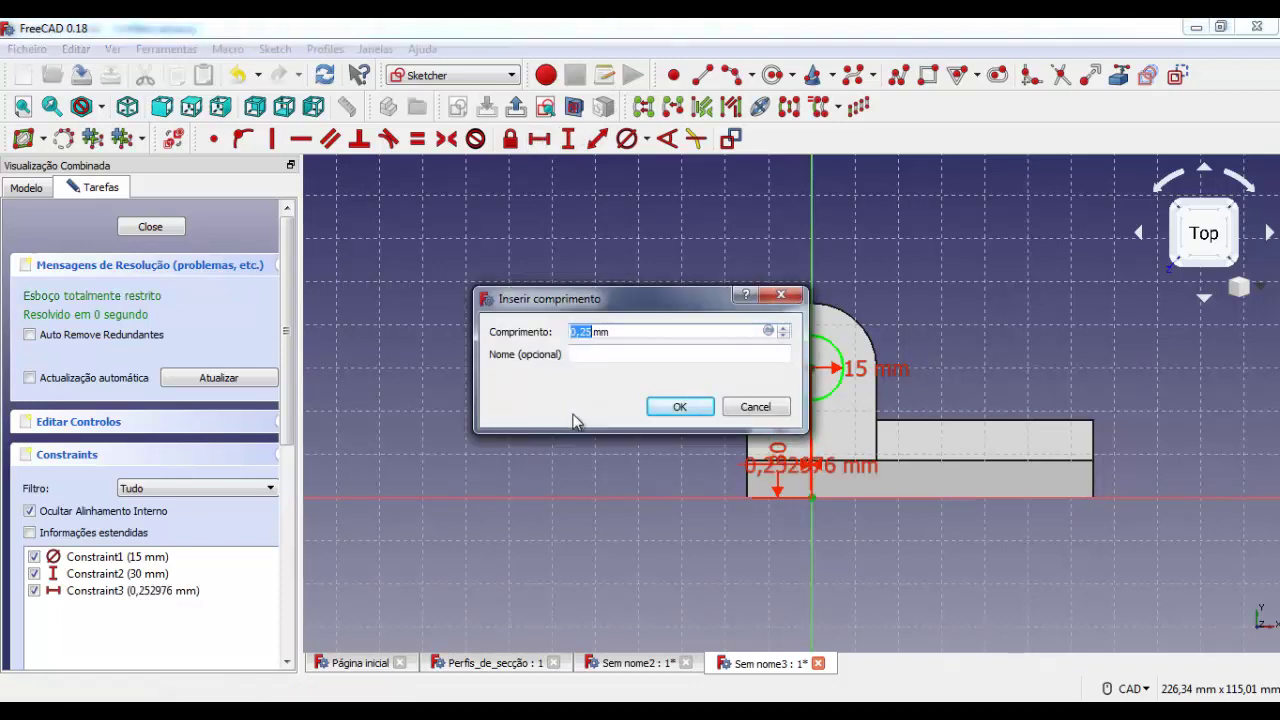
pyautogui.click(679, 407)
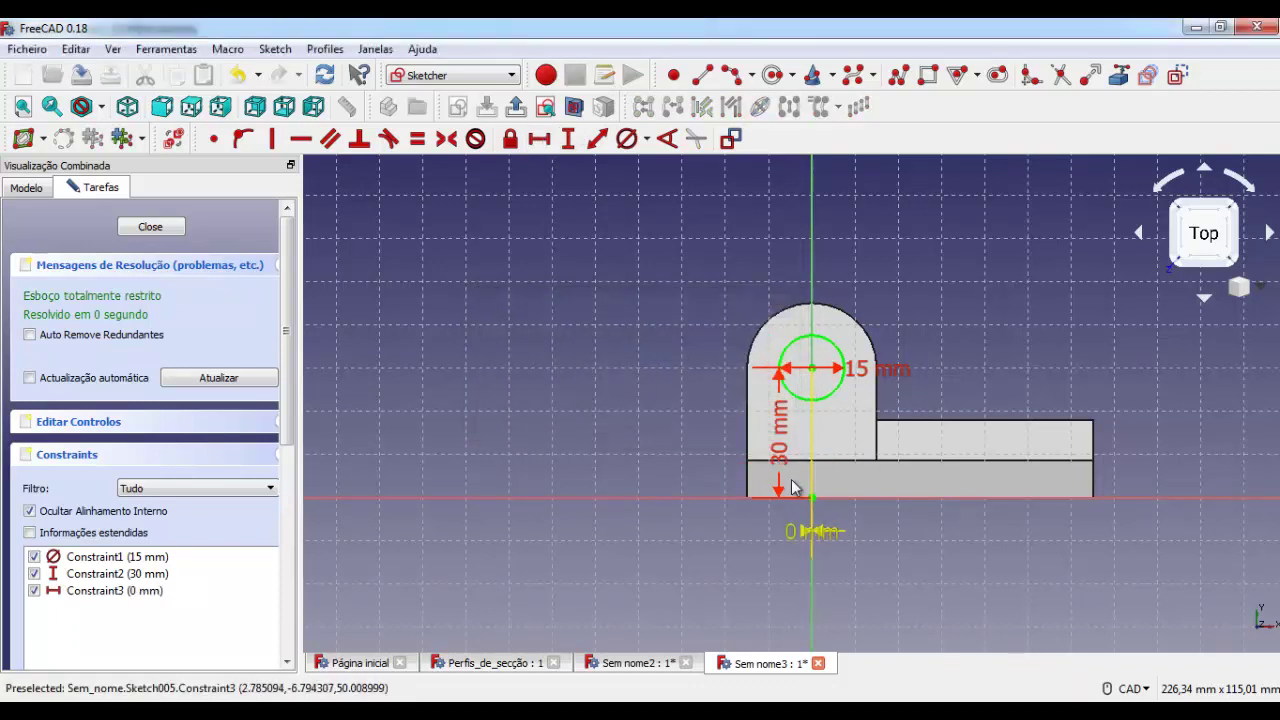
pyautogui.moveTo(779, 455); pyautogui.dragTo(591, 421)
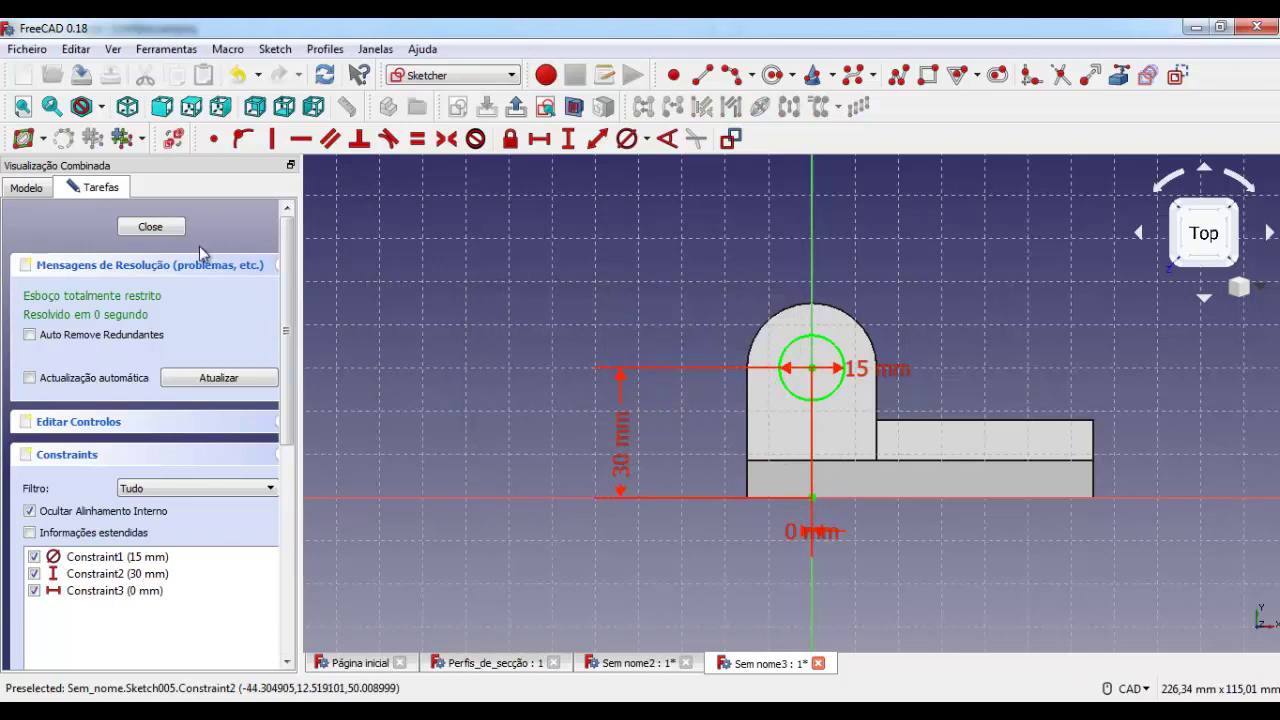
# Close the circle sketch and pocket it Through all to bore the 15 mm hole.
pyautogui.click(160, 232)
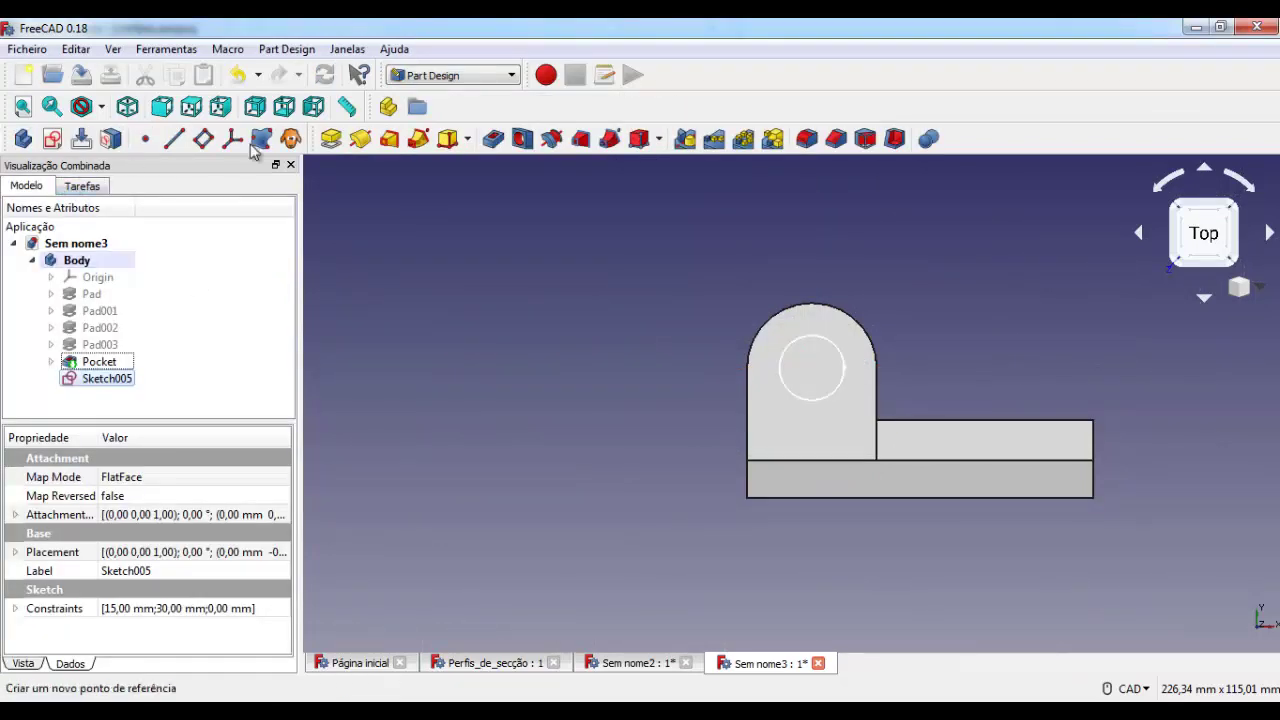
pyautogui.click(494, 140)
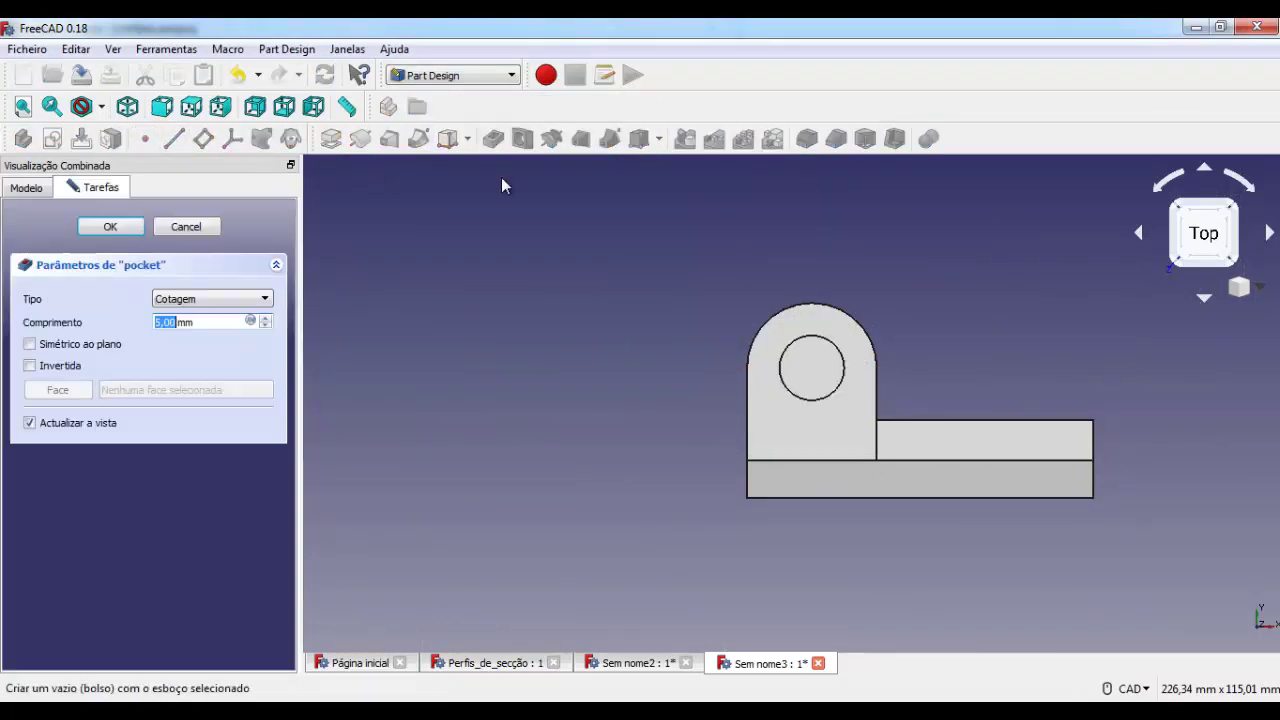
pyautogui.click(175, 299)
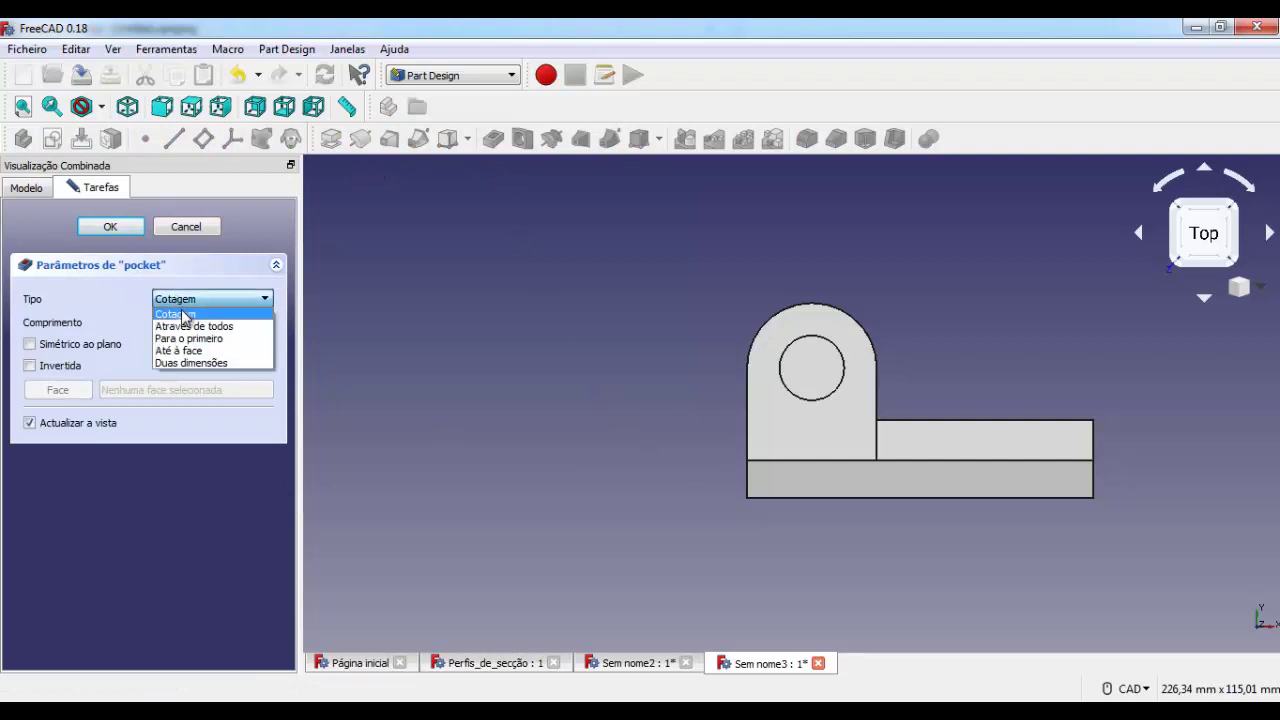
pyautogui.click(190, 318)
pyautogui.click(141, 236)
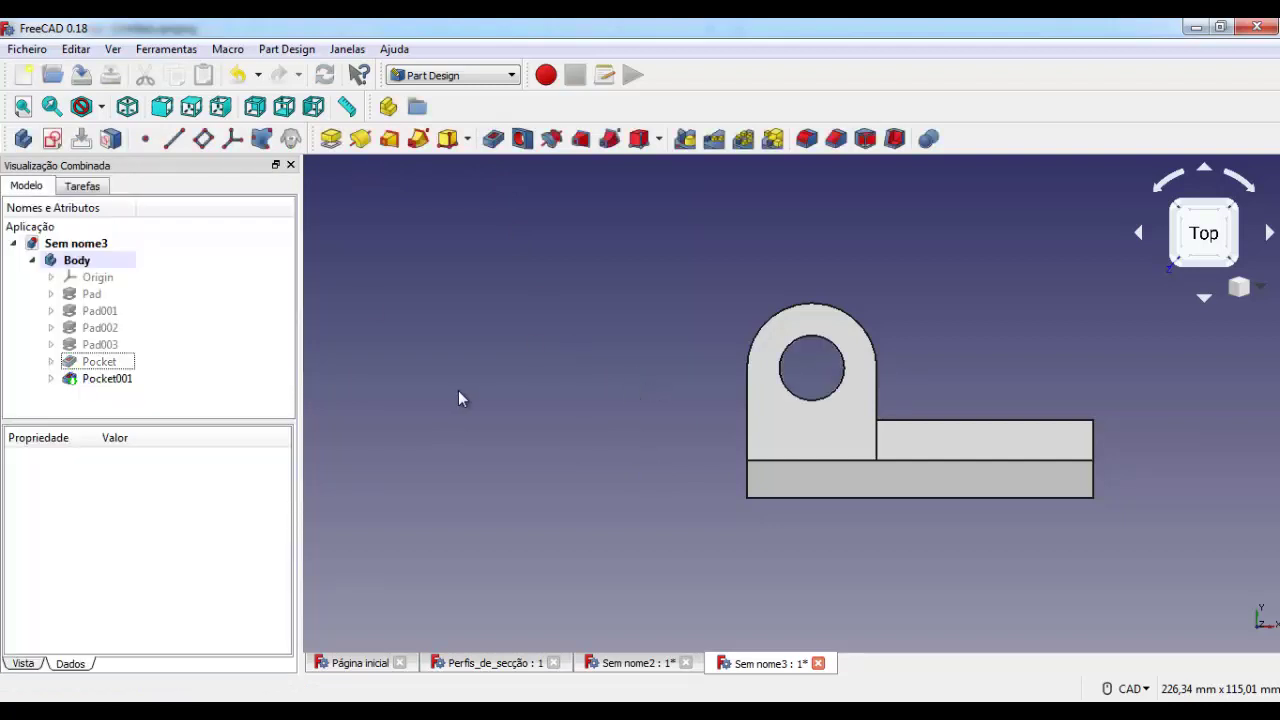
pyautogui.moveTo(1046, 386)
pyautogui.mouseDown(button='middle')
pyautogui.moveTo(994, 369)
pyautogui.moveTo(1001, 356)
pyautogui.mouseUp(button='middle')
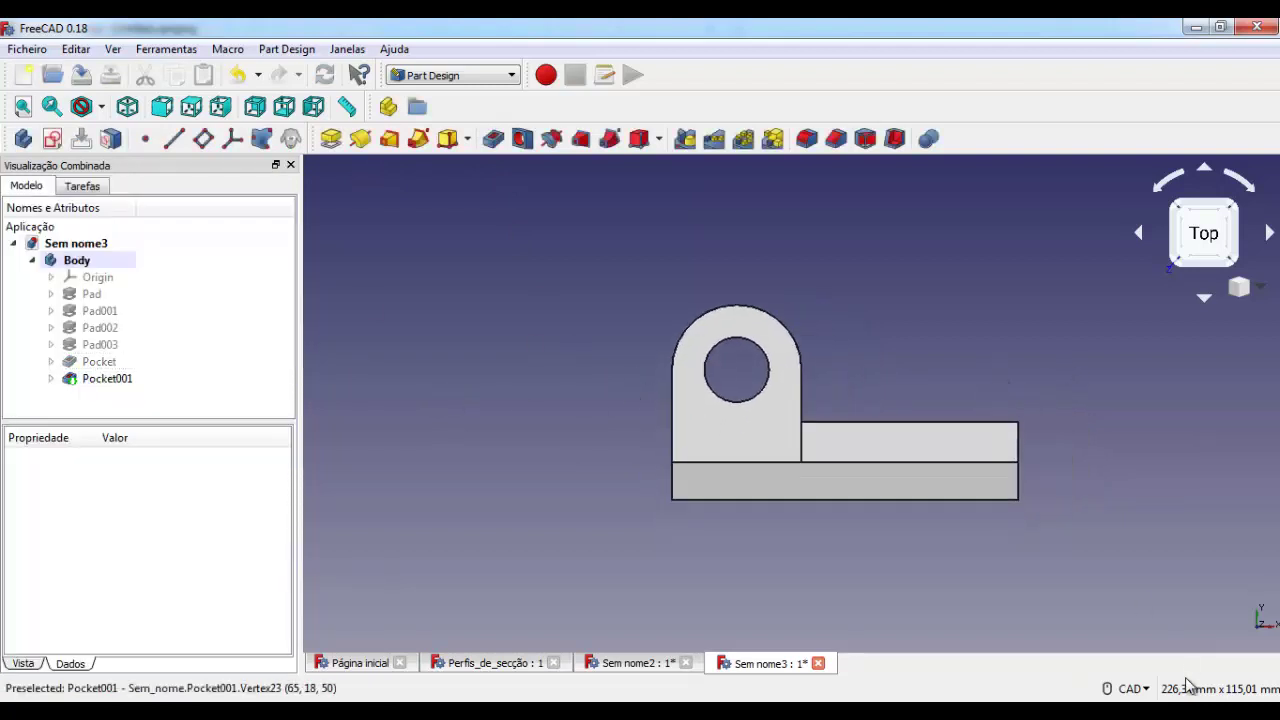
pyautogui.click(1146, 690)
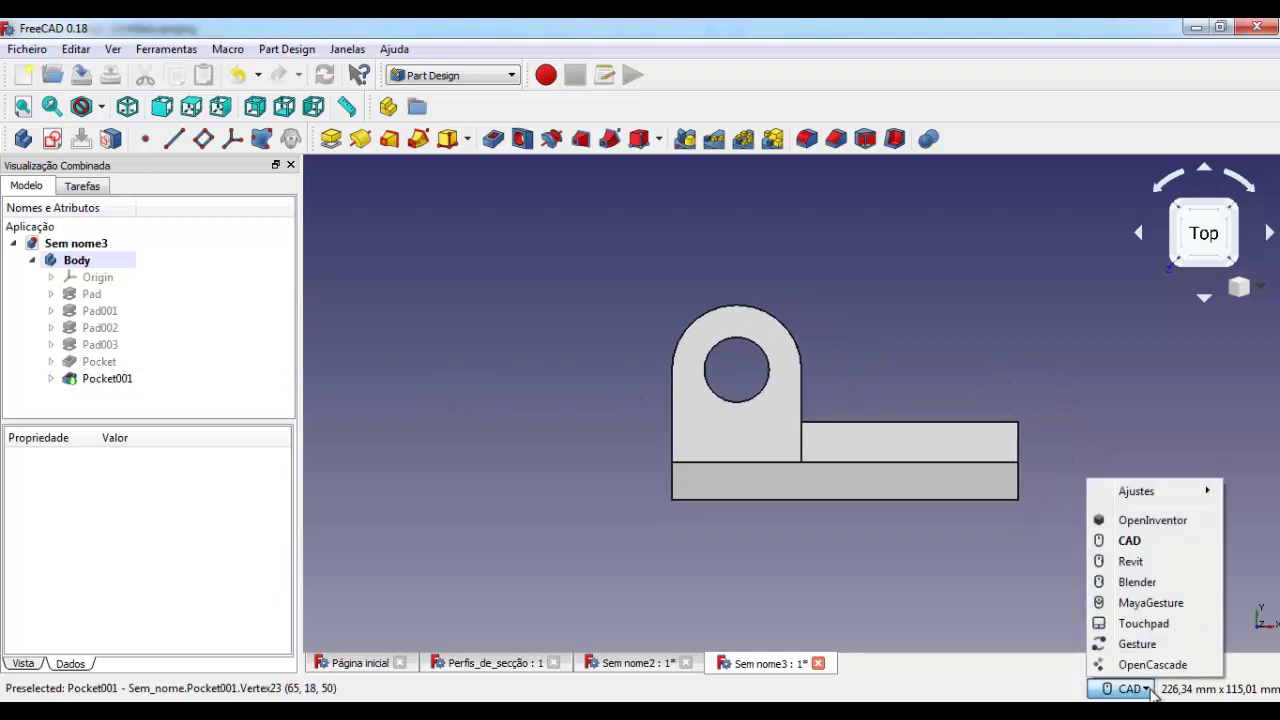
# Orbit to an isometric view via Blender navigation, then start a sketch on the base's top face.
pyautogui.click(1157, 590)
pyautogui.moveTo(1180, 454)
pyautogui.mouseDown(button='middle')
pyautogui.moveTo(1106, 469)
pyautogui.moveTo(1010, 448)
pyautogui.moveTo(1029, 482)
pyautogui.moveTo(1073, 504)
pyautogui.moveTo(1078, 479)
pyautogui.moveTo(1078, 514)
pyautogui.mouseUp(button='middle')
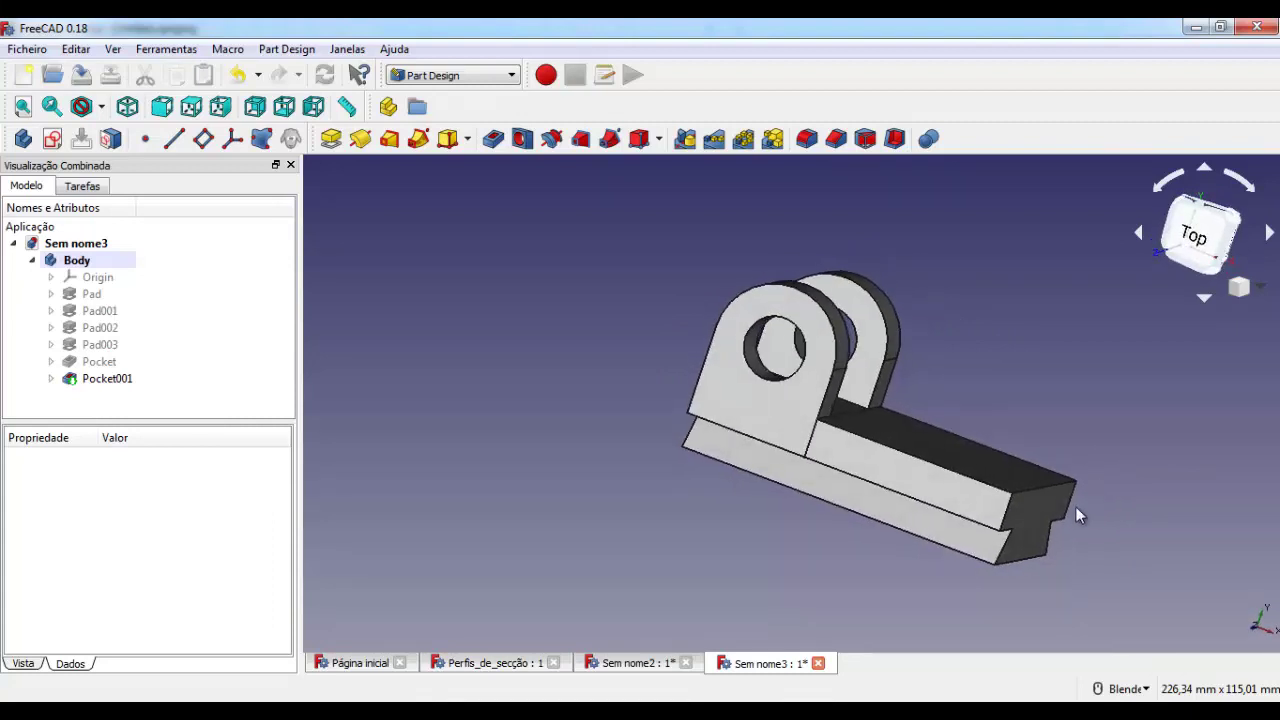
pyautogui.click(1146, 692)
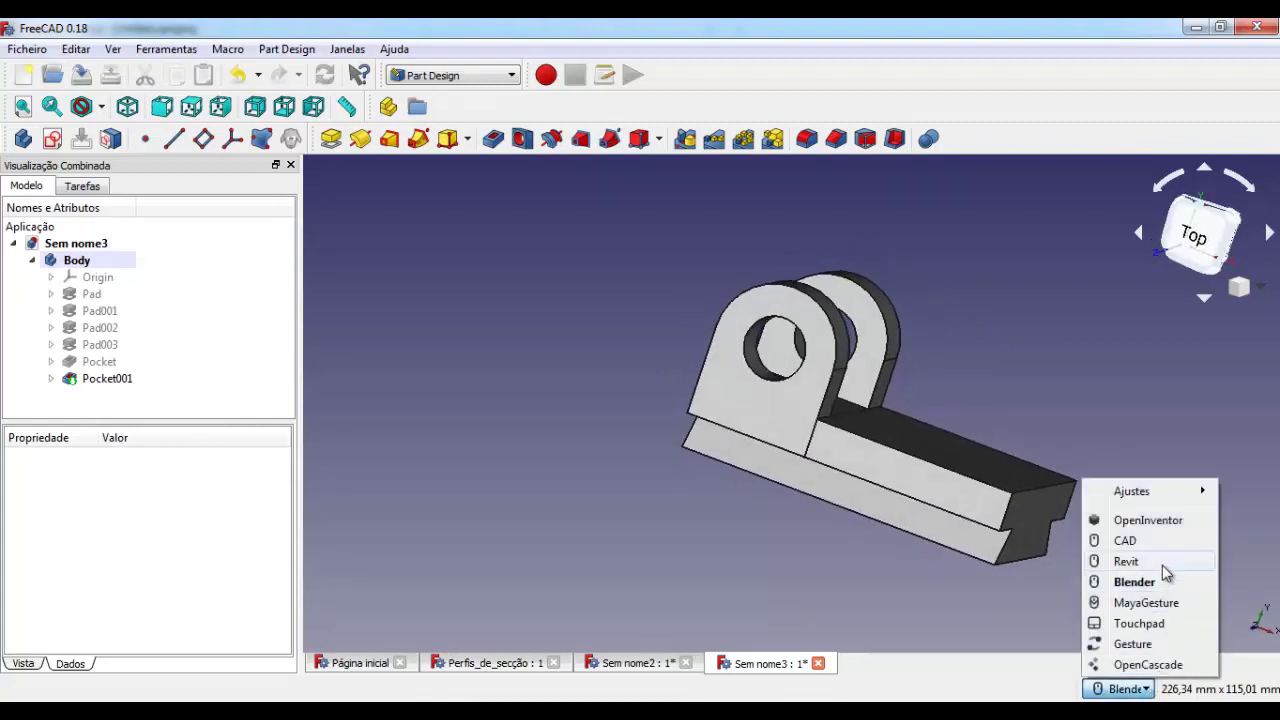
pyautogui.click(1141, 542)
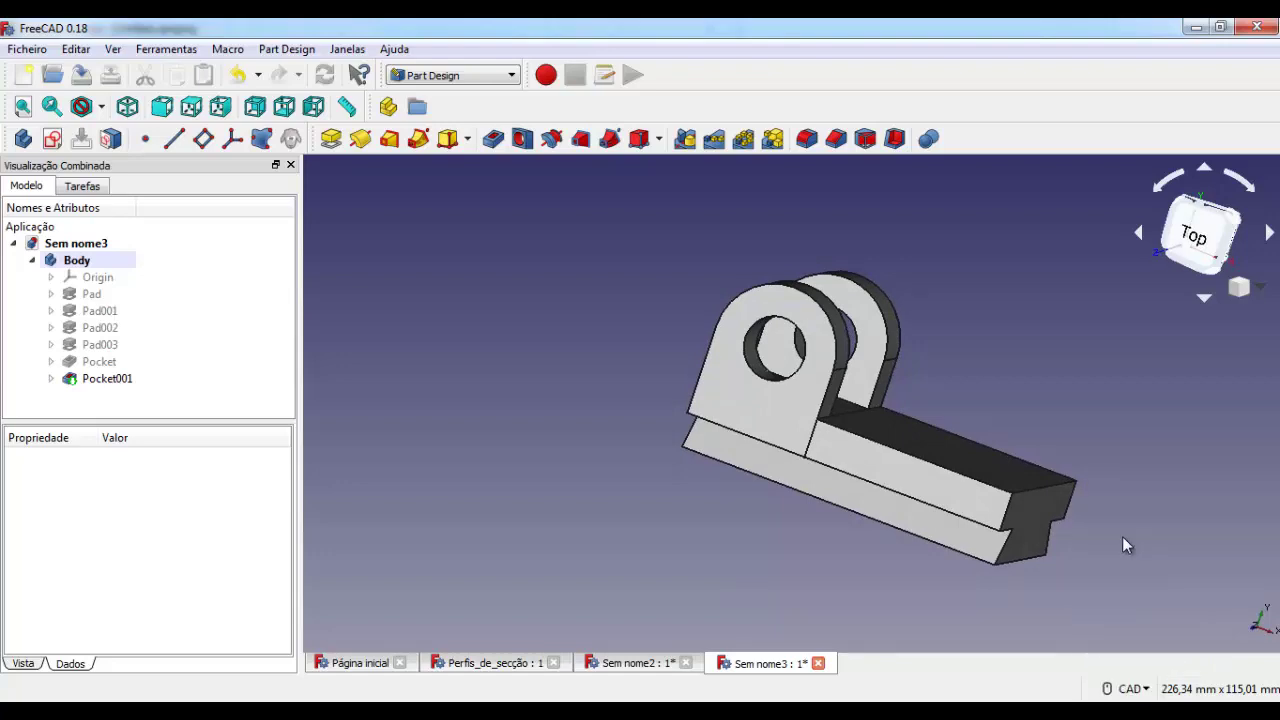
pyautogui.click(936, 444)
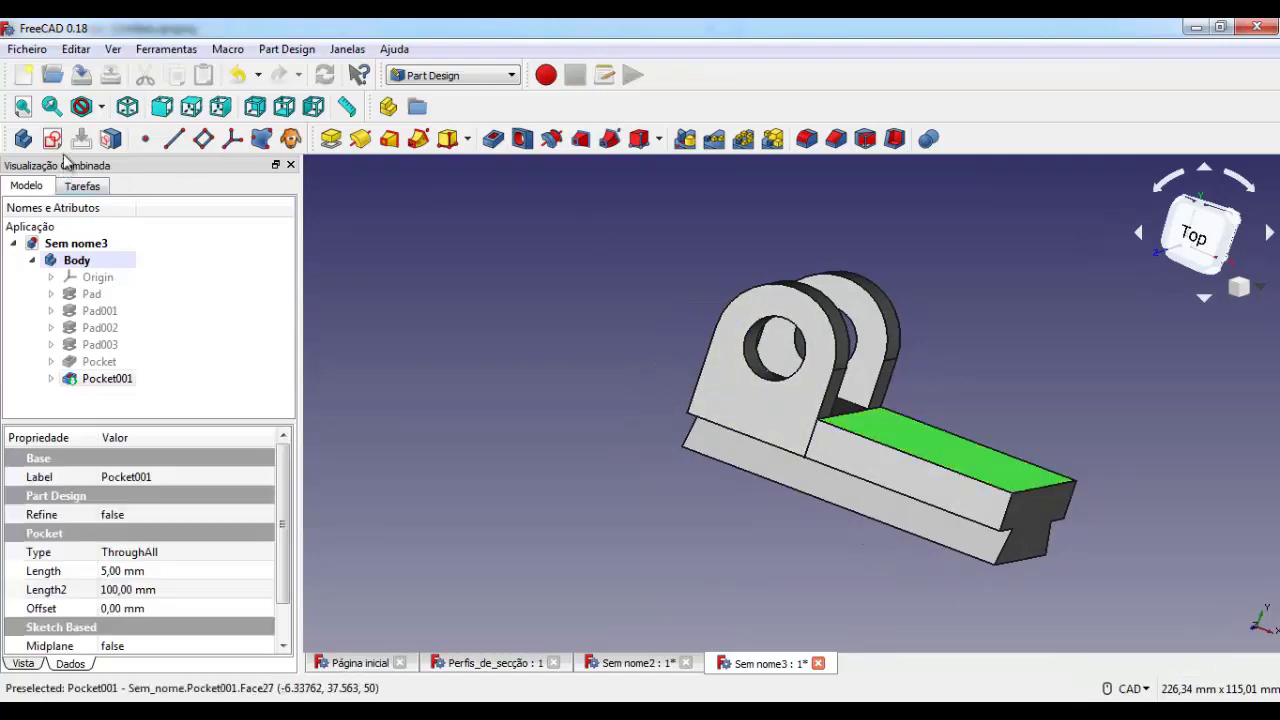
pyautogui.click(52, 139)
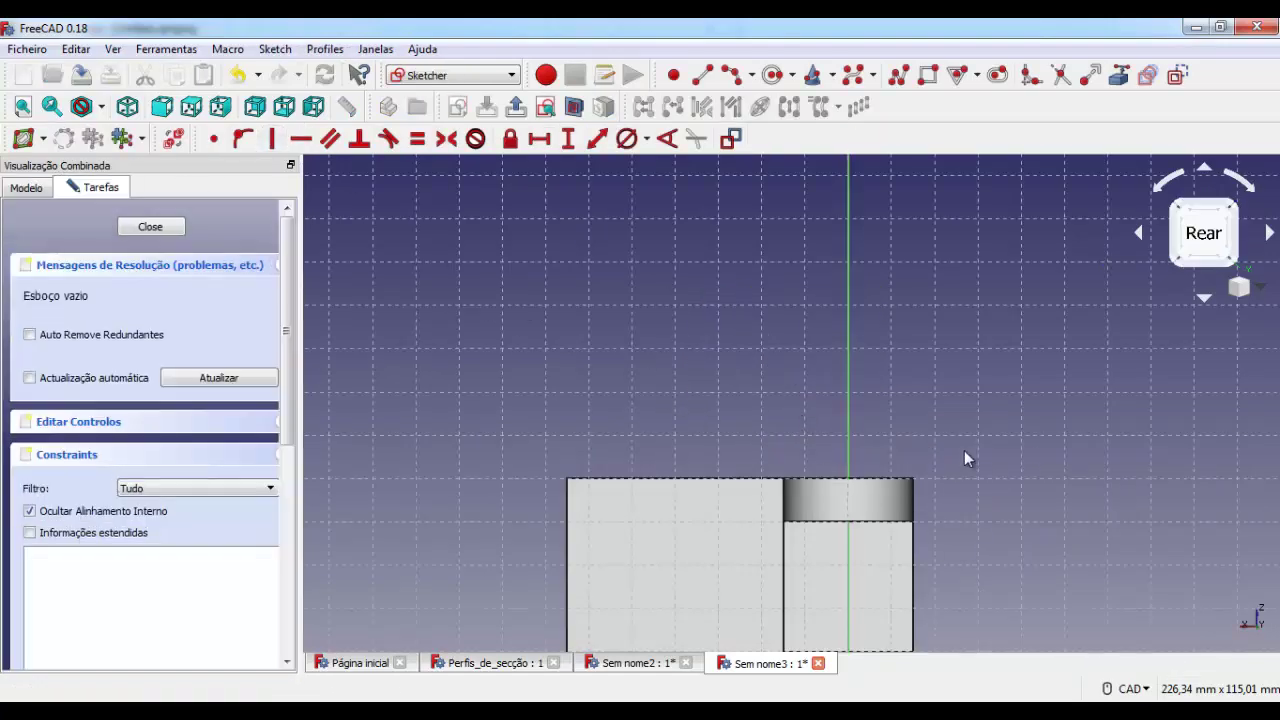
# After checking the reference drawing, draw a rounded-end slot above the part from two end points.
pyautogui.moveTo(1055, 514); pyautogui.dragTo(1087, 357, button='middle')
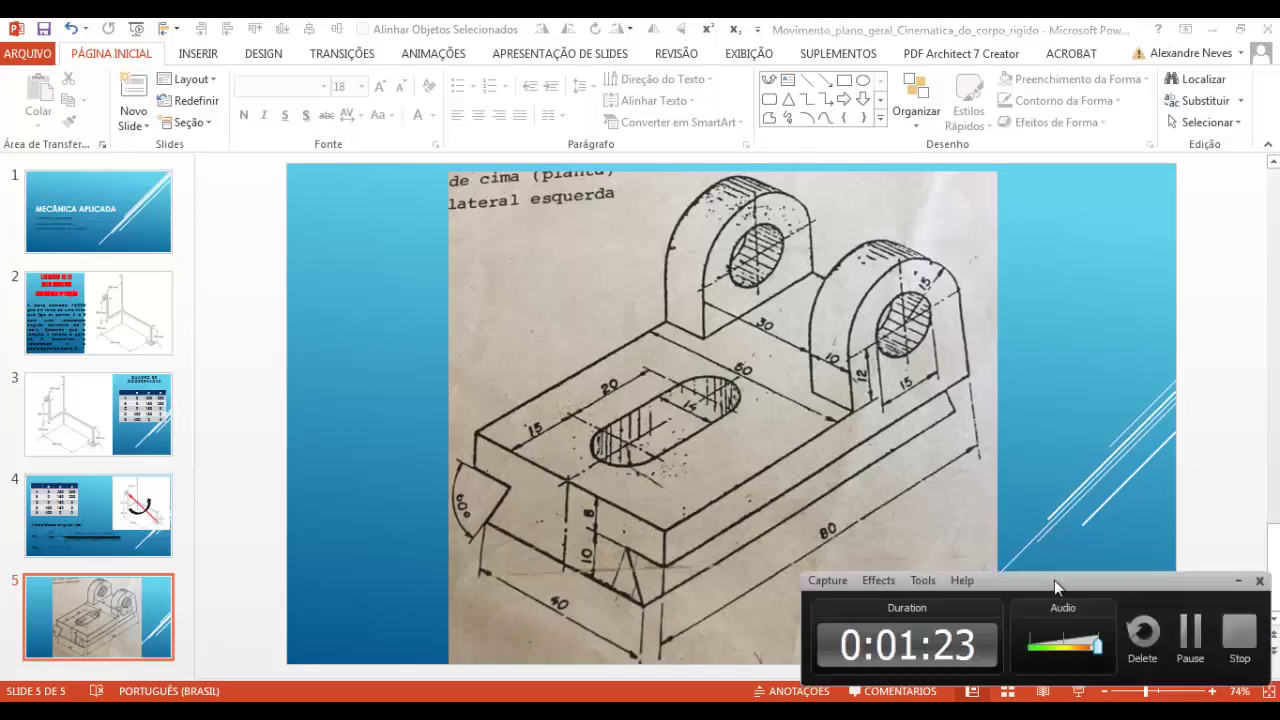
pyautogui.hotkey('alt', 'Tab')
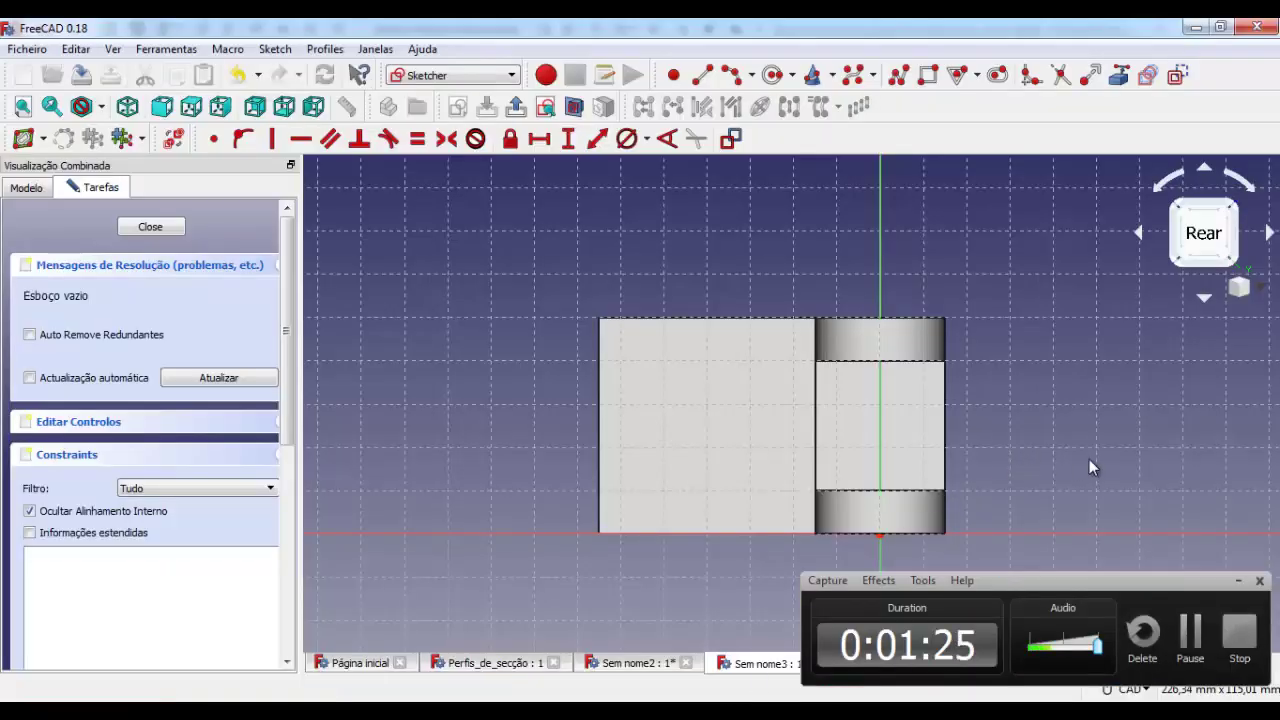
pyautogui.click(1239, 581)
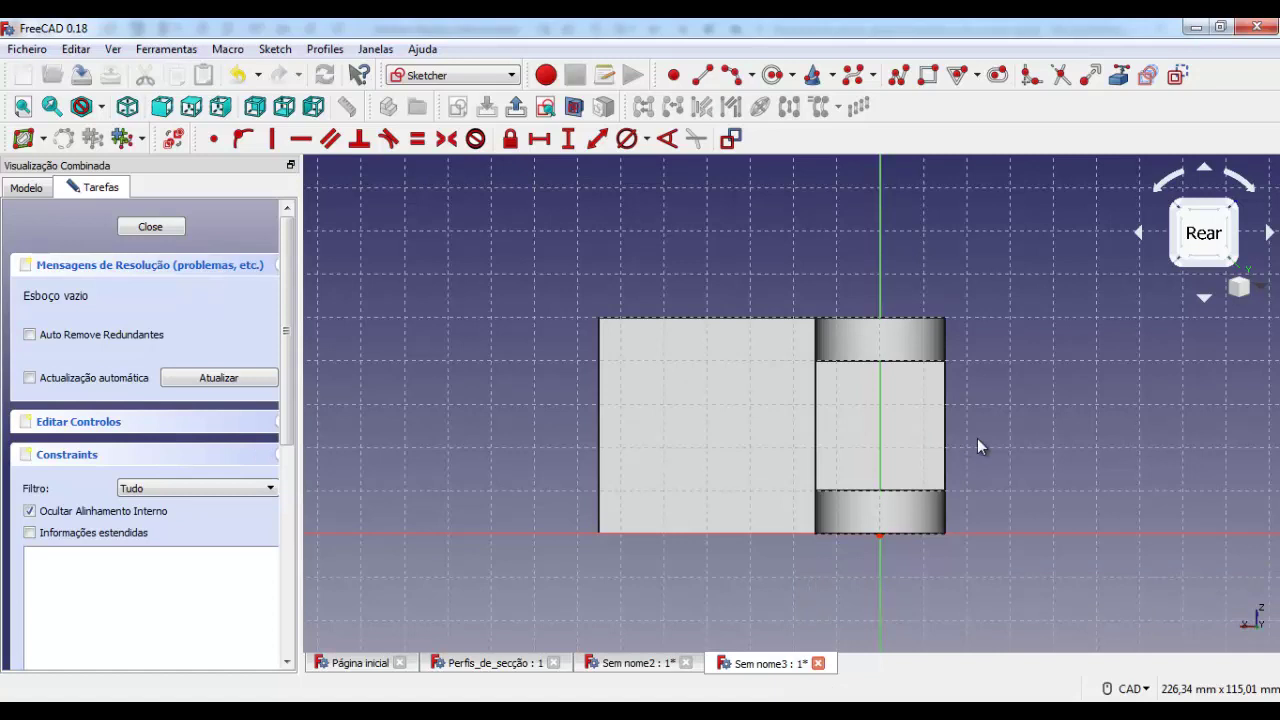
pyautogui.click(997, 75)
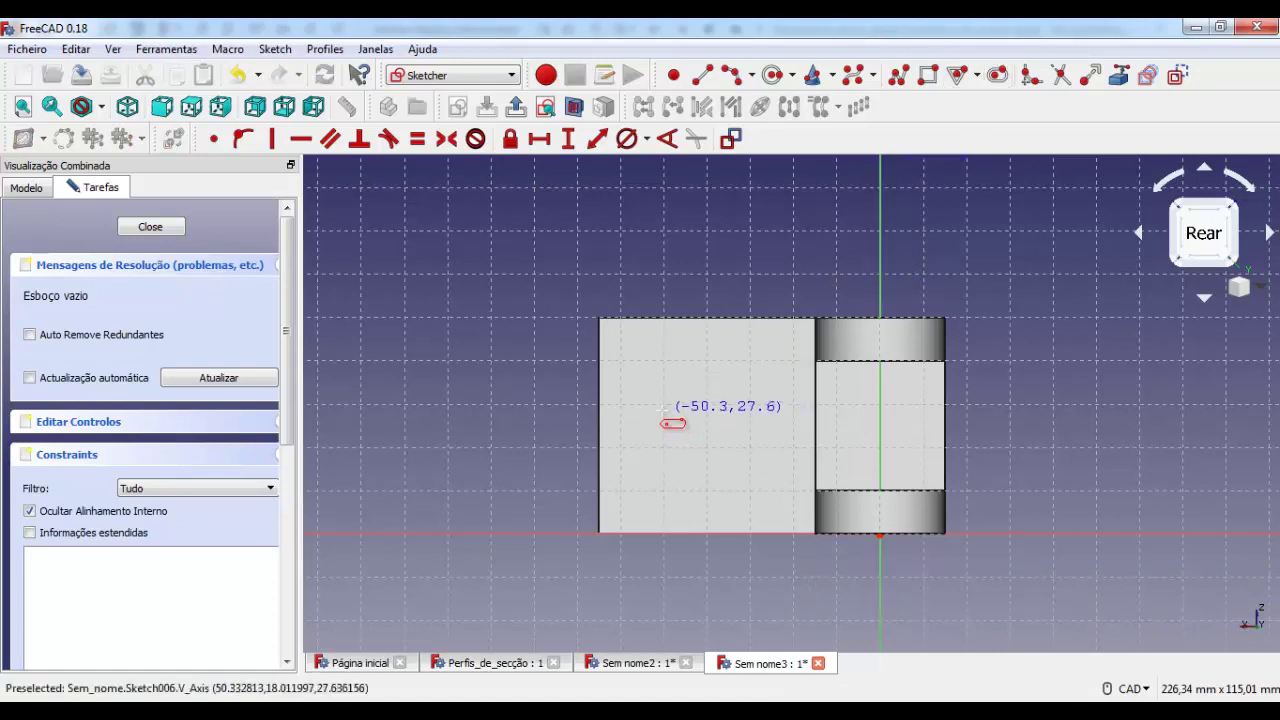
pyautogui.click(508, 240)
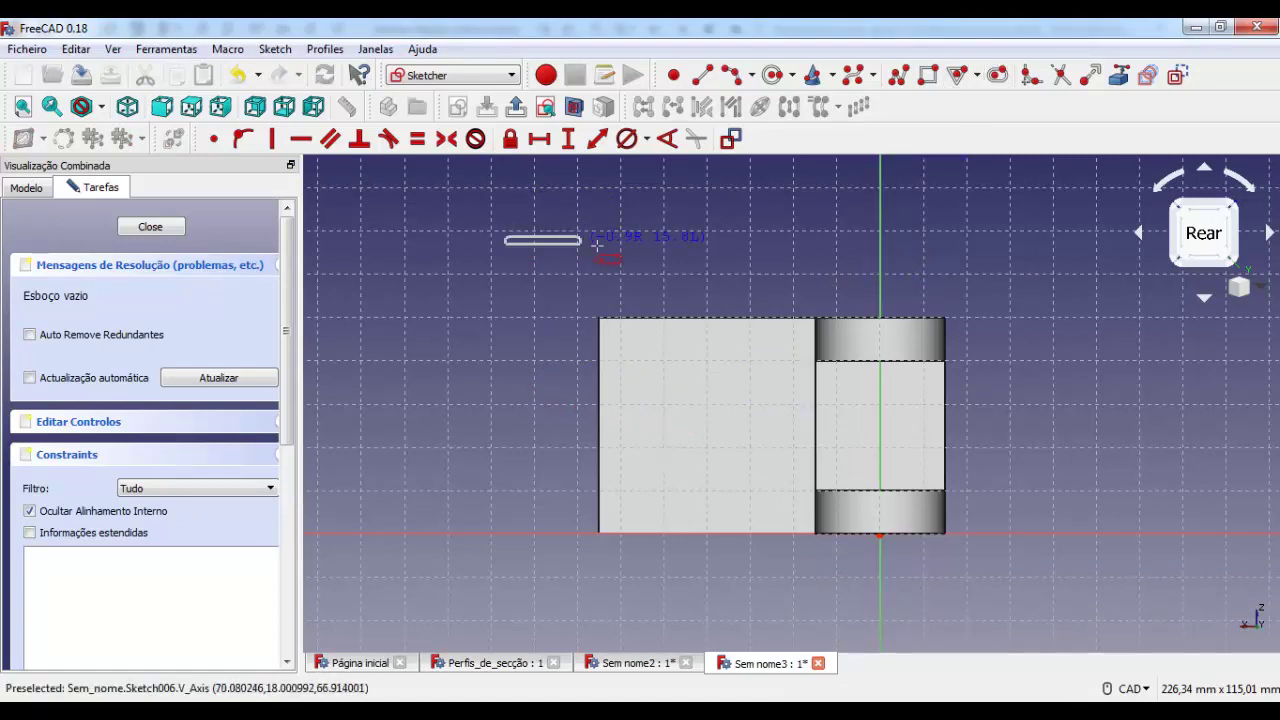
pyautogui.click(628, 282)
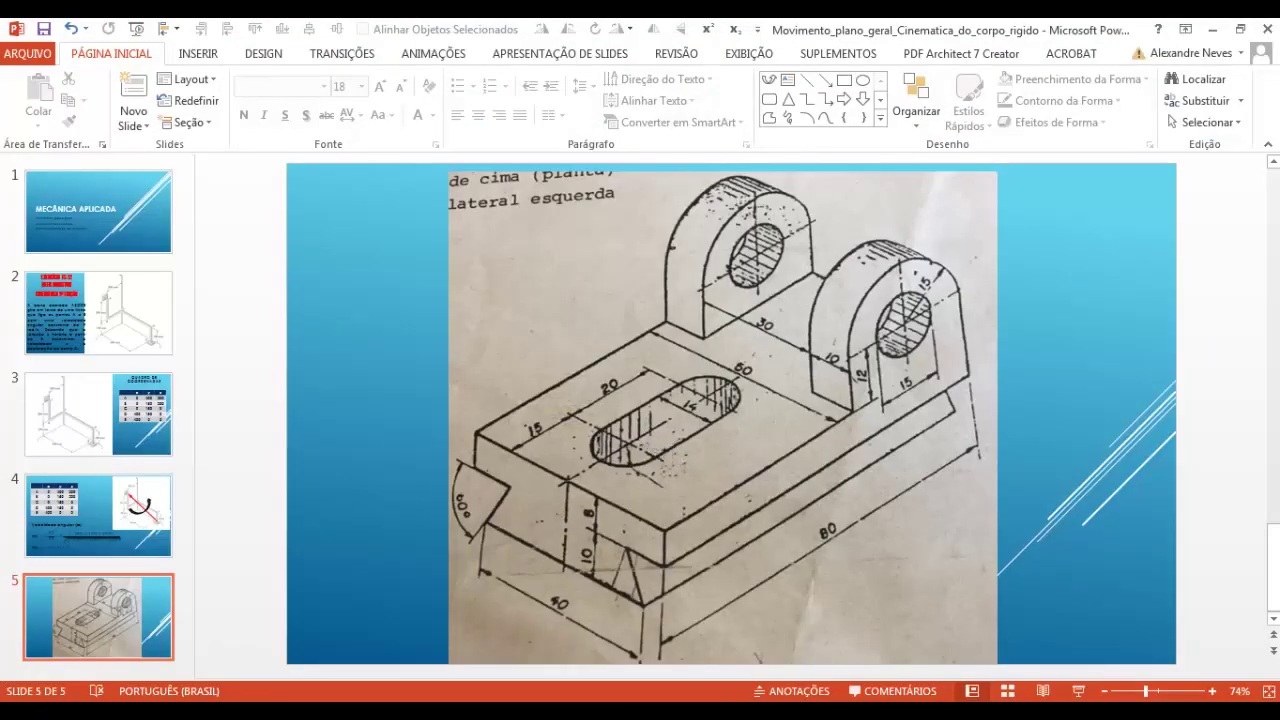
pyautogui.hotkey('alt', 'Tab')
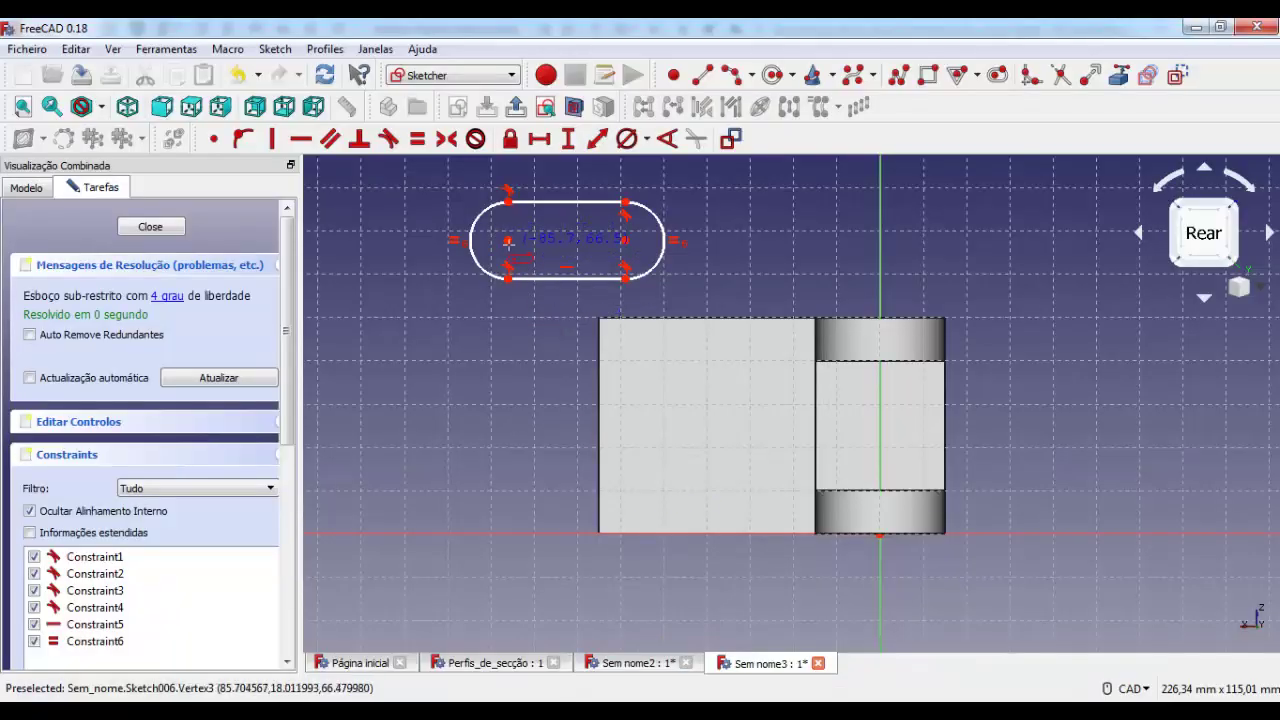
pyautogui.rightClick(508, 243)
# Set the slot's arc centres 20 mm apart horizontally.
pyautogui.click(508, 240)
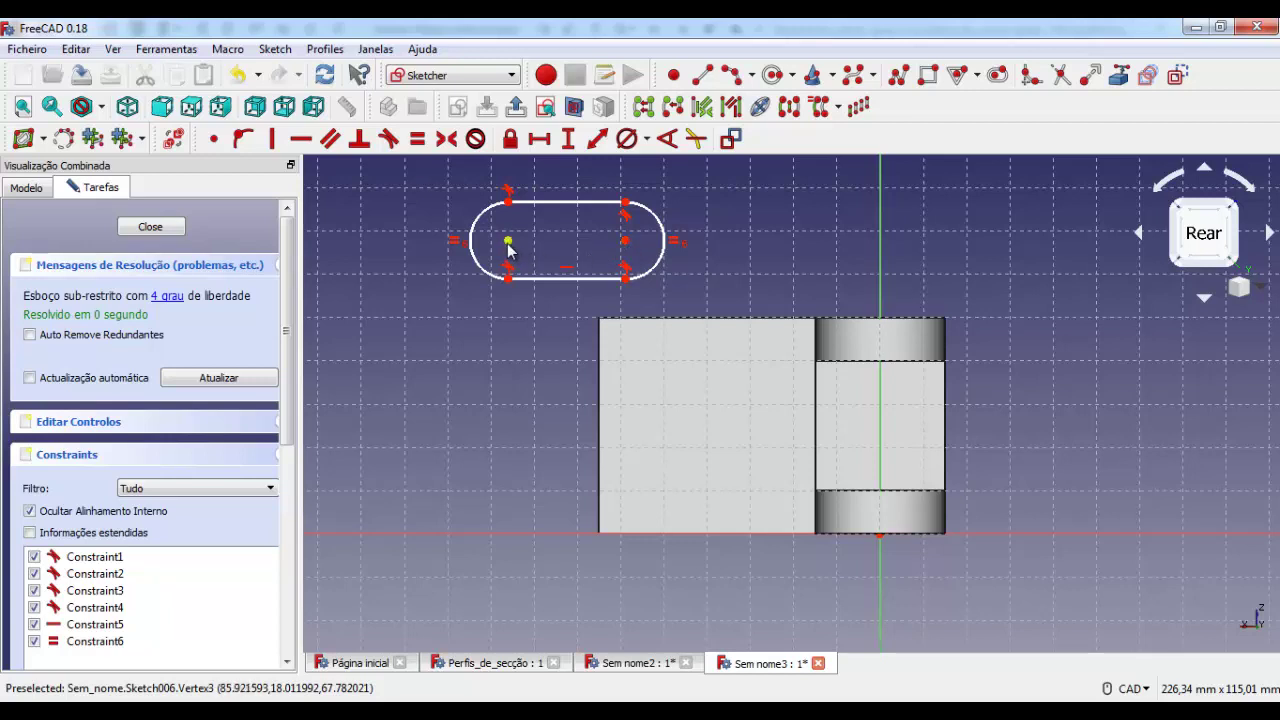
pyautogui.click(625, 241)
pyautogui.click(508, 241)
pyautogui.click(540, 138)
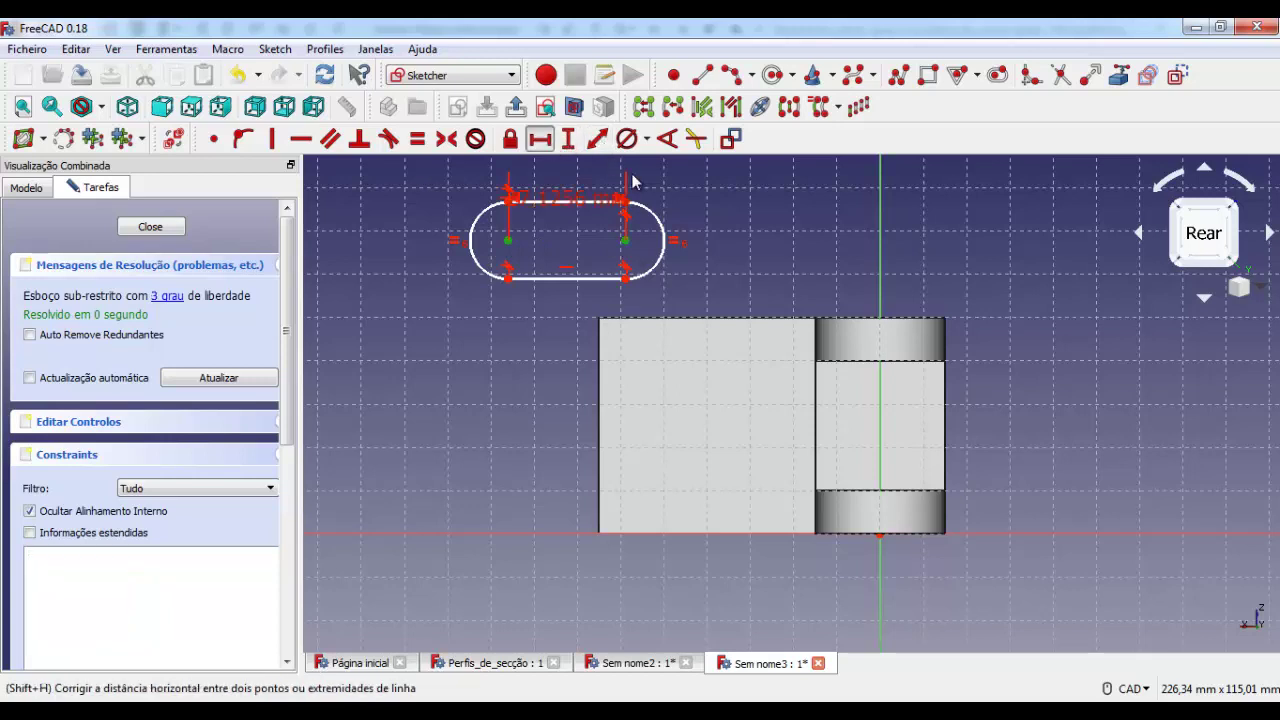
pyautogui.write('20')
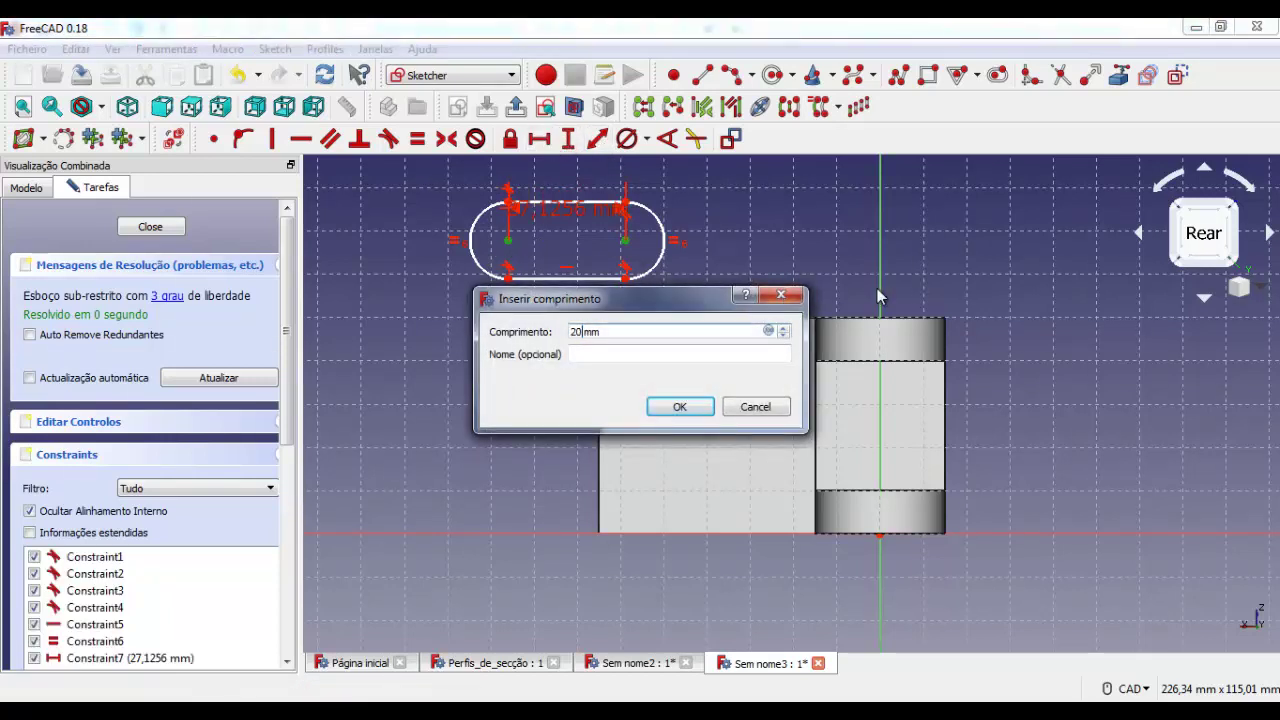
pyautogui.press('Return')
pyautogui.moveTo(572, 208); pyautogui.dragTo(572, 173)
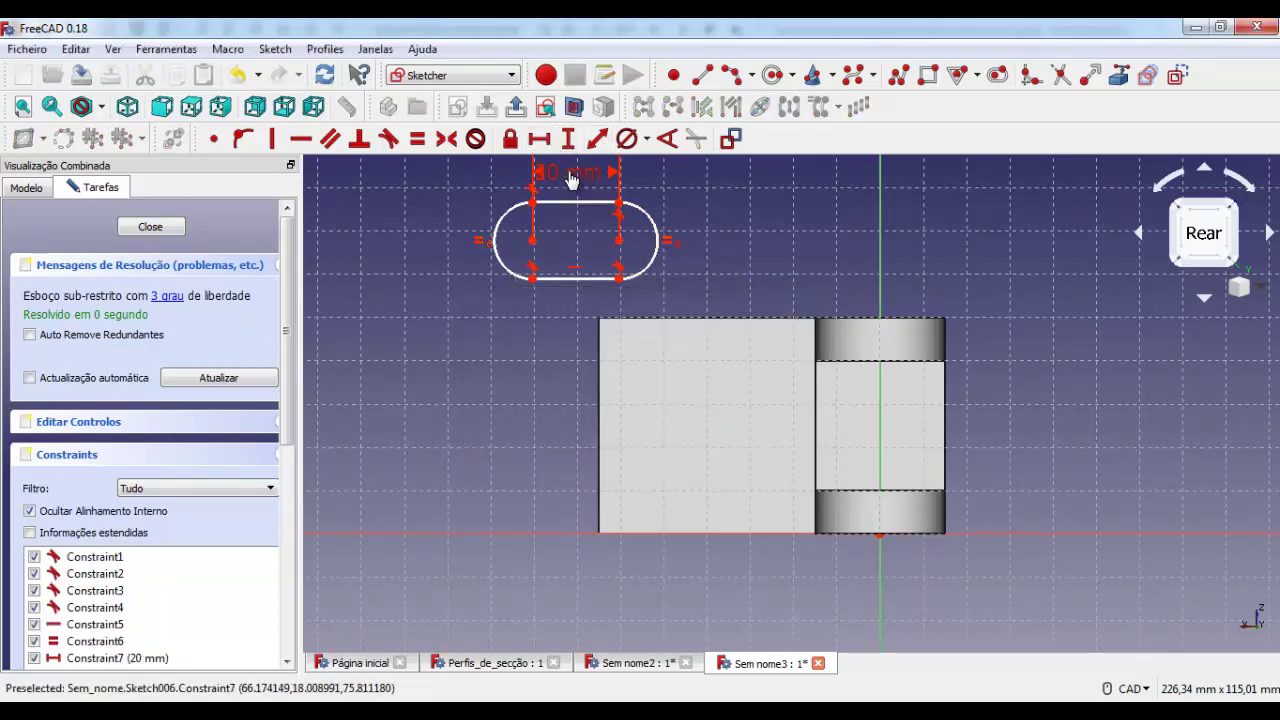
# Give the slot's end arc a 7 mm radius and drag the slot onto the base.
pyautogui.click(655, 235)
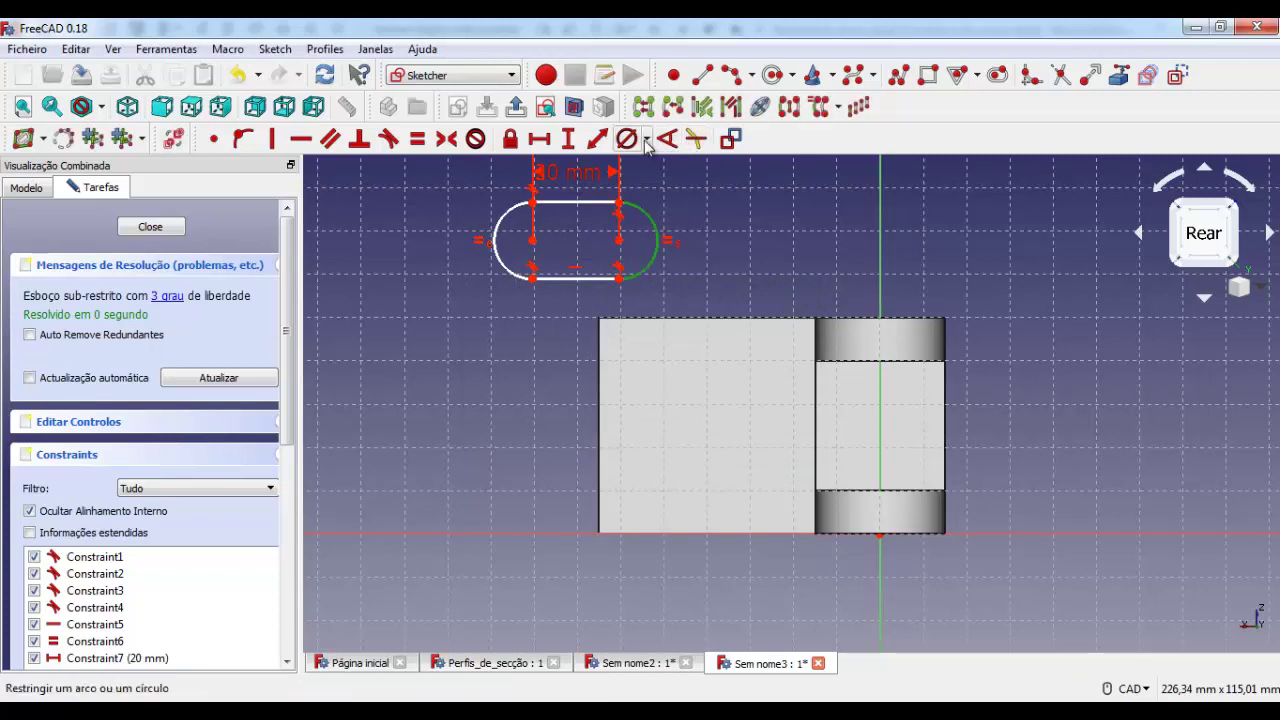
pyautogui.click(647, 138)
pyautogui.click(682, 167)
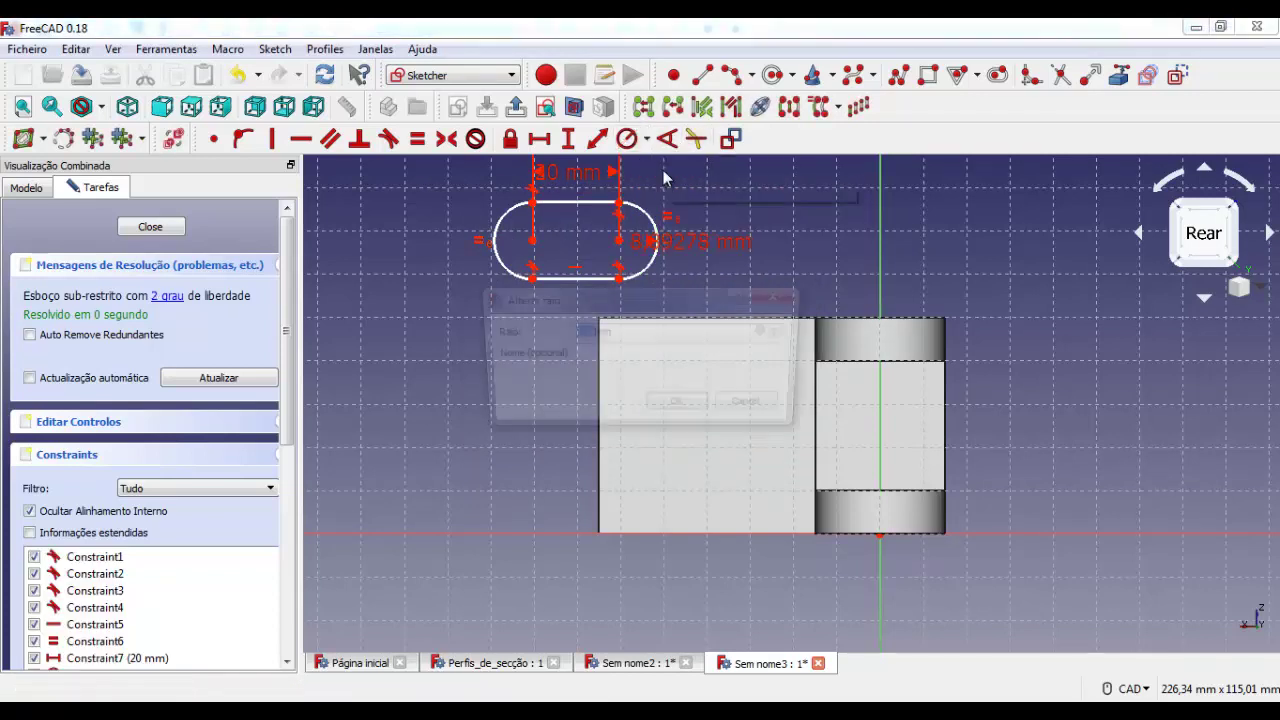
pyautogui.write('14')
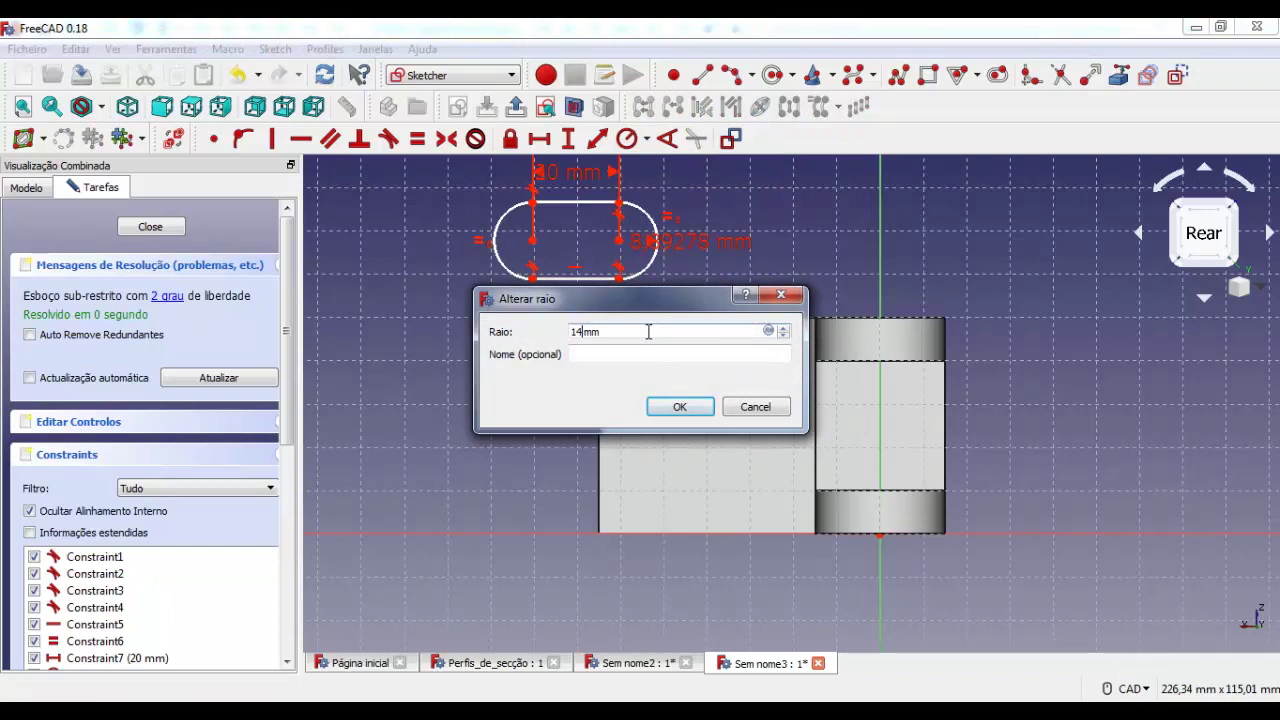
pyautogui.click(690, 405)
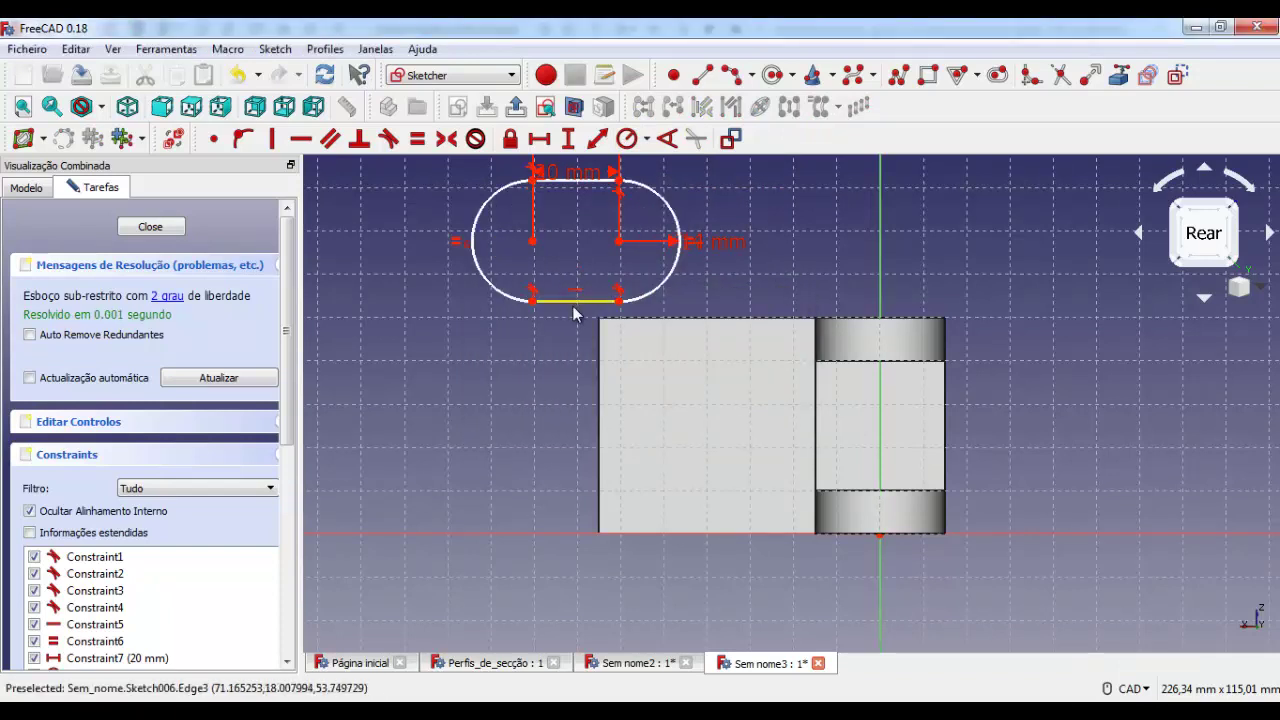
pyautogui.moveTo(712, 241); pyautogui.dragTo(775, 214)
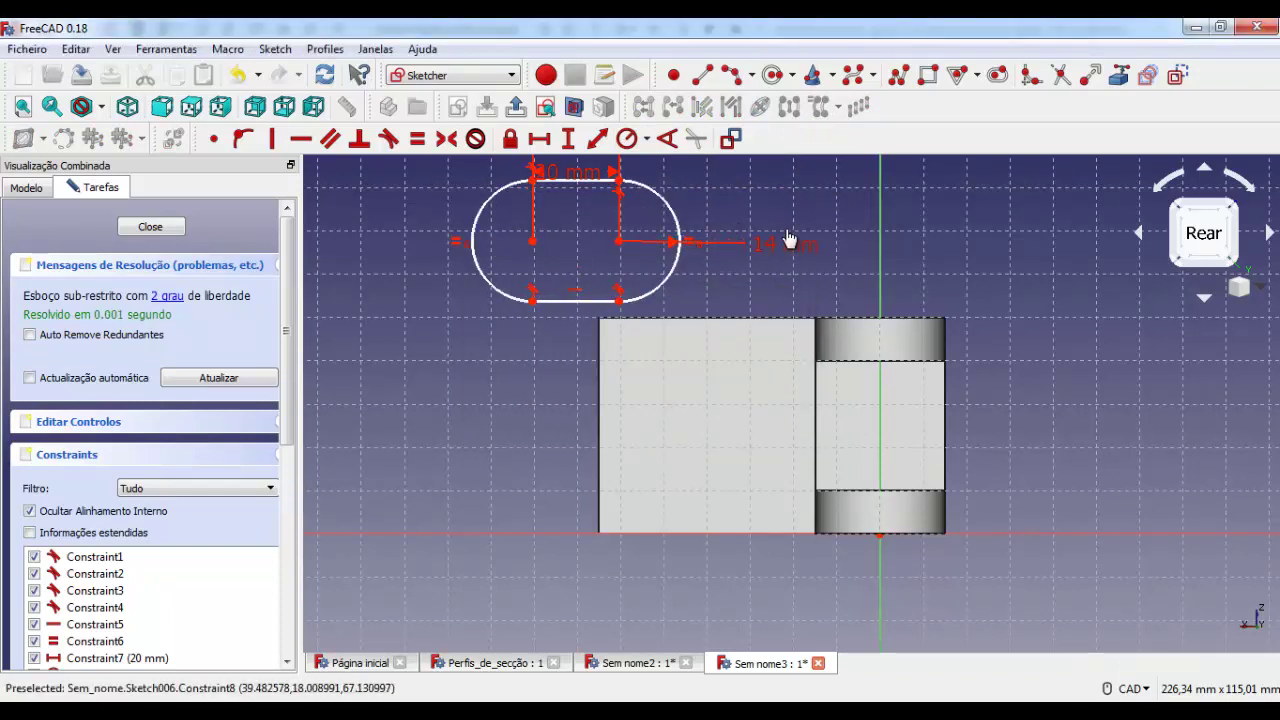
pyautogui.doubleClick(775, 217)
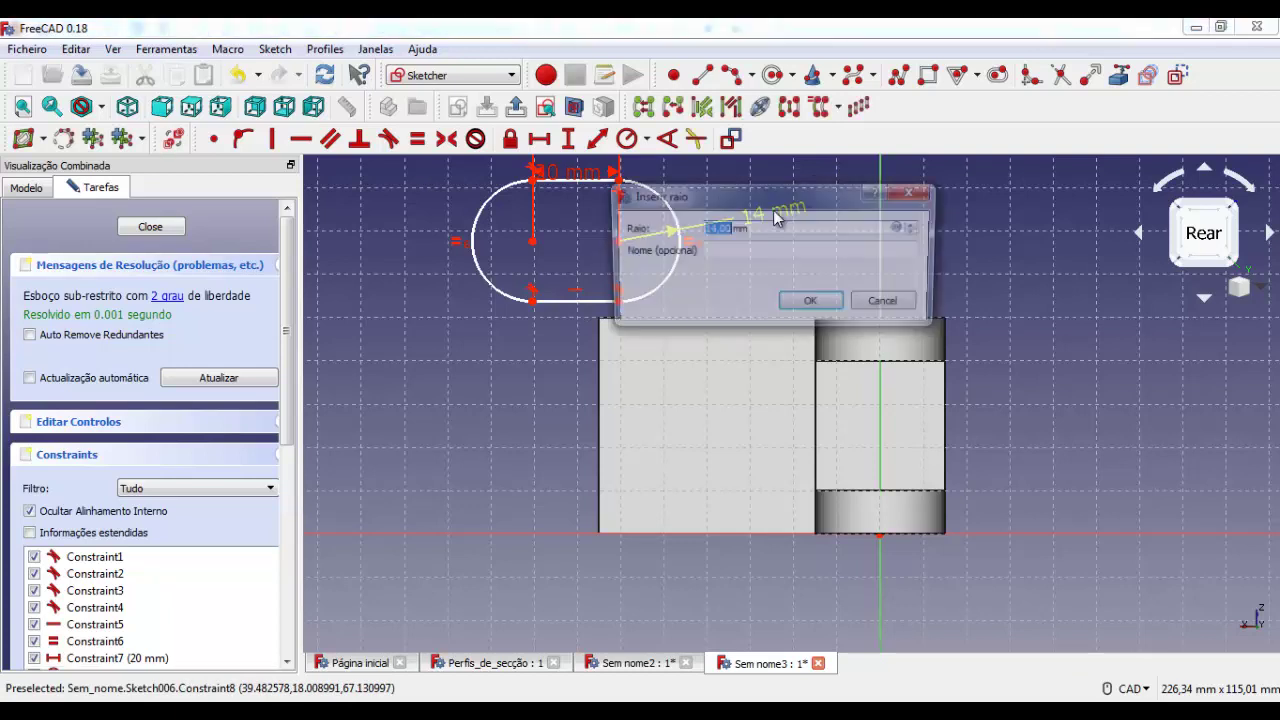
pyautogui.click(888, 303)
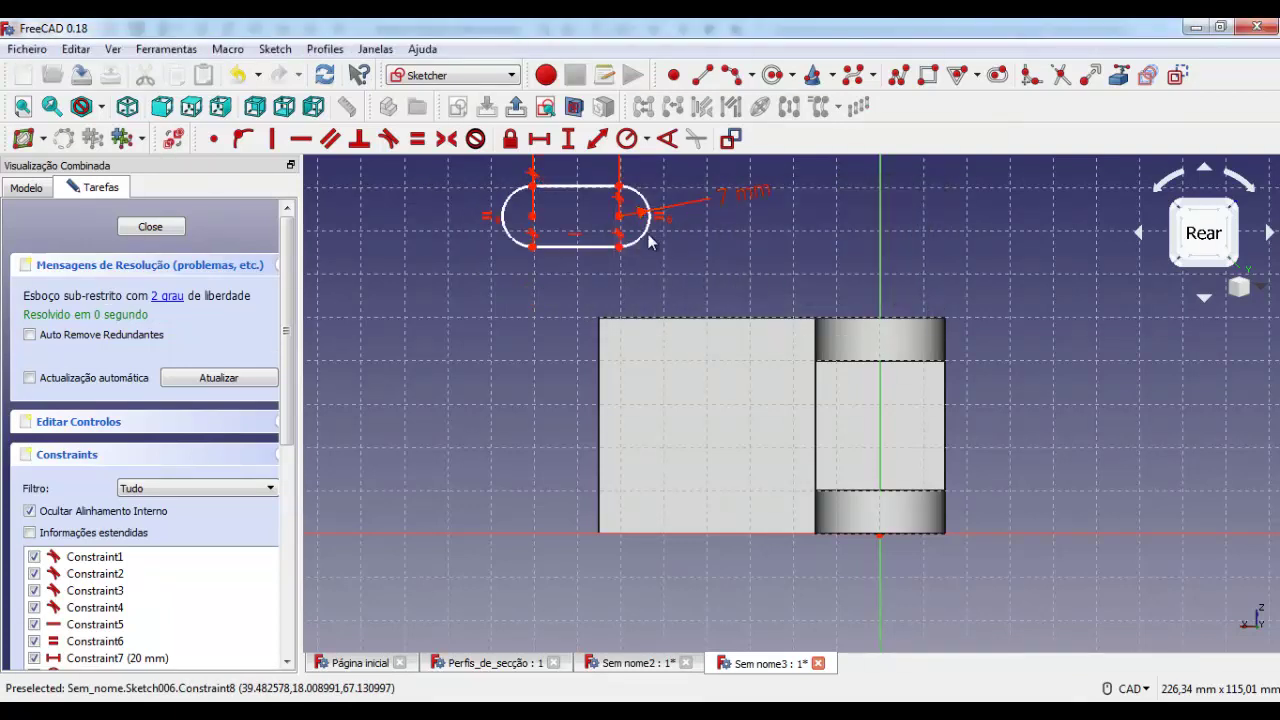
pyautogui.moveTo(600, 246); pyautogui.dragTo(720, 452)
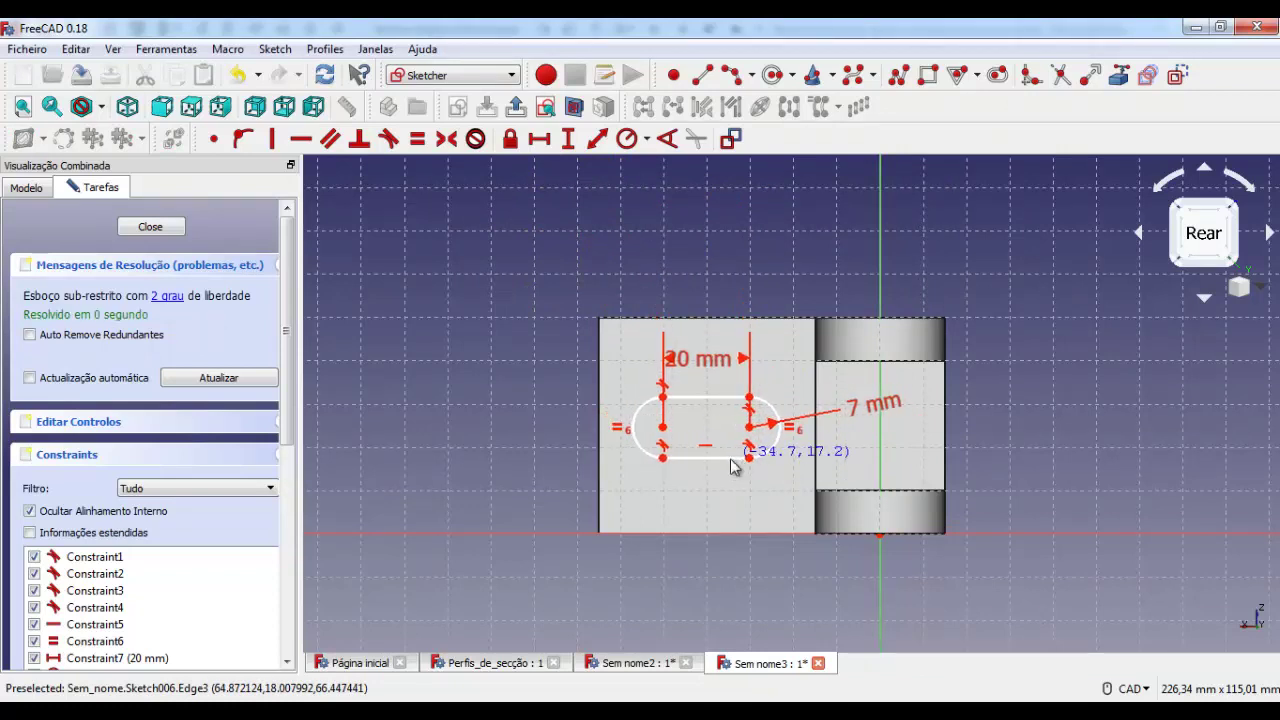
# Bring in the base's left edge as reference and set the slot 15 mm from it.
pyautogui.moveTo(720, 452); pyautogui.dragTo(733, 466)
pyautogui.moveTo(706, 367); pyautogui.dragTo(565, 240)
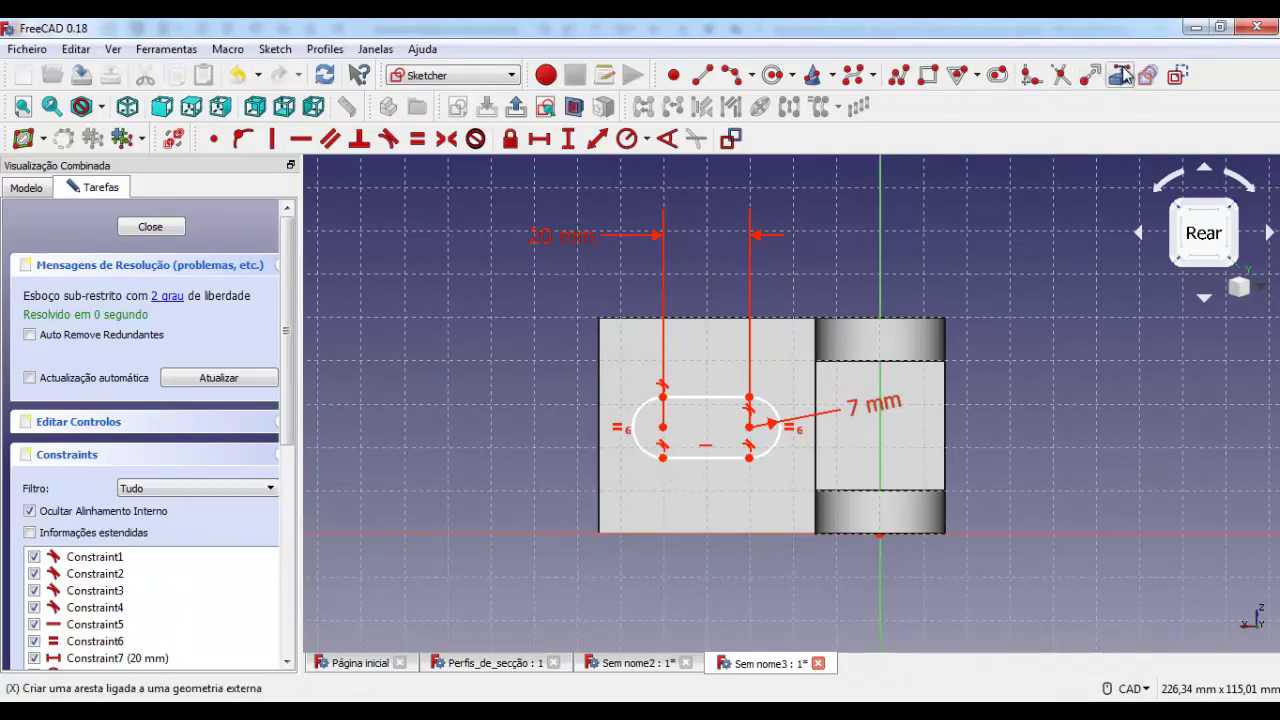
pyautogui.click(601, 532)
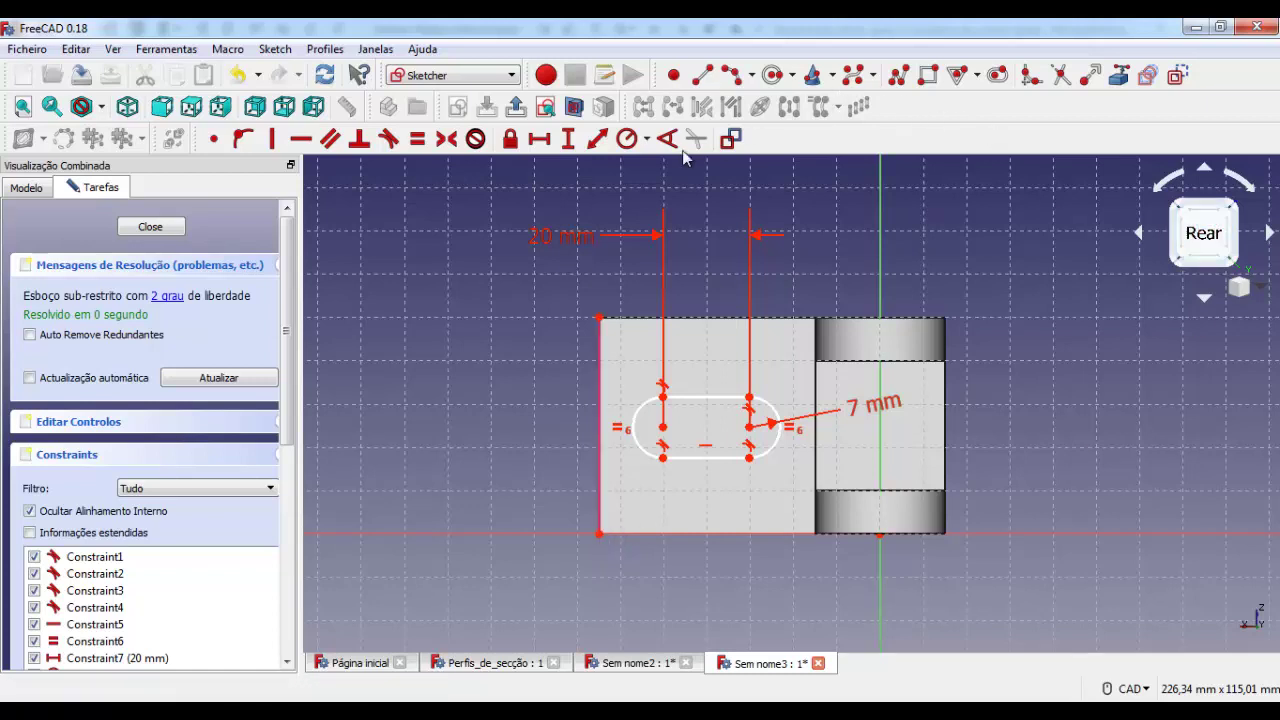
pyautogui.click(539, 138)
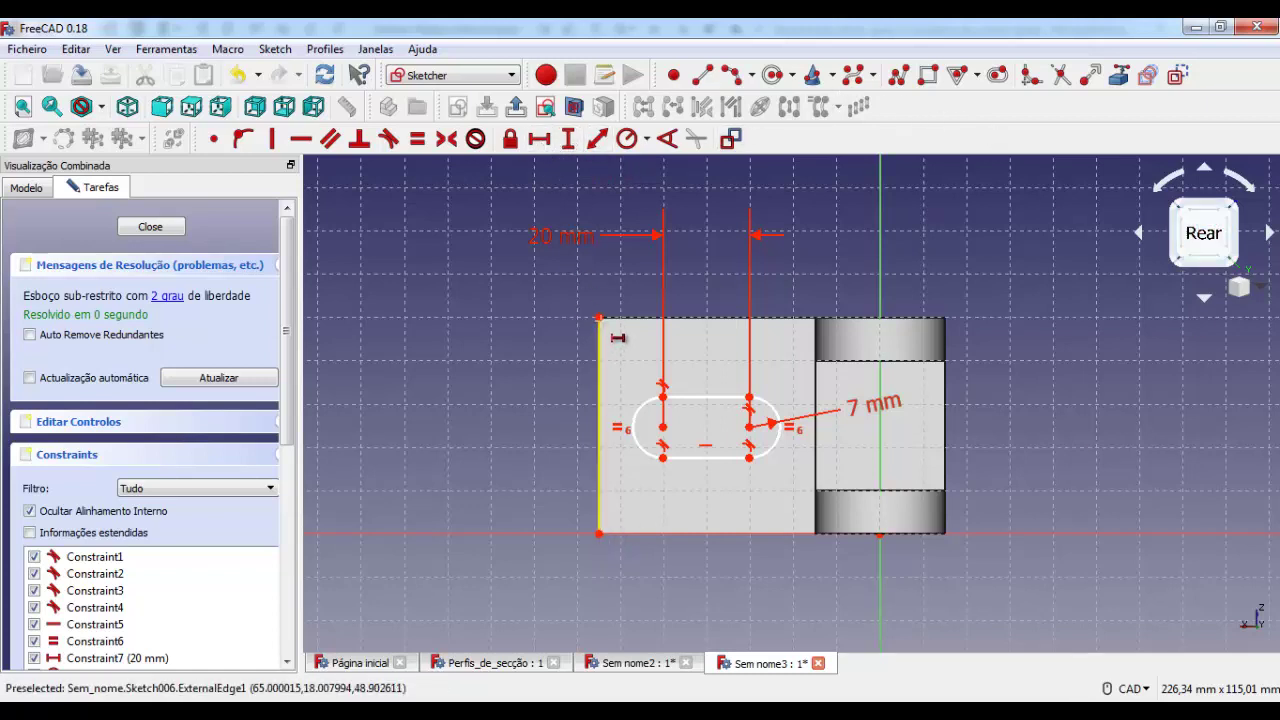
pyautogui.click(598, 318)
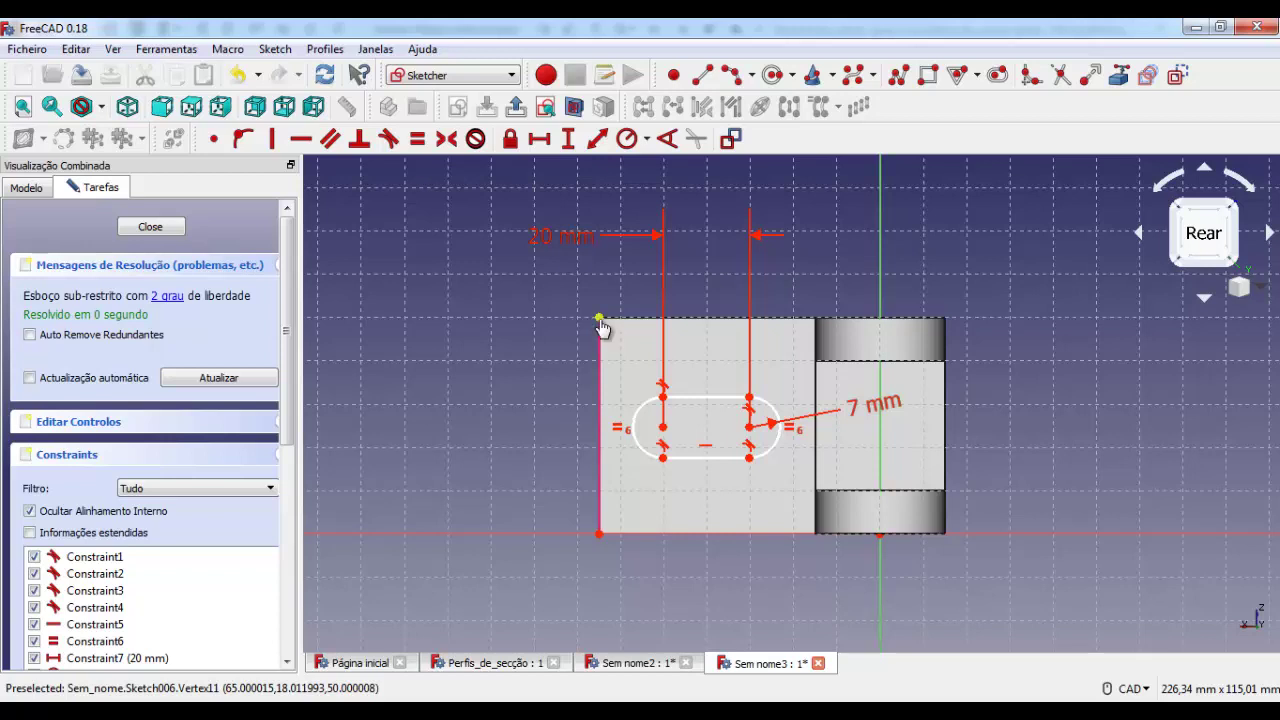
pyautogui.click(663, 430)
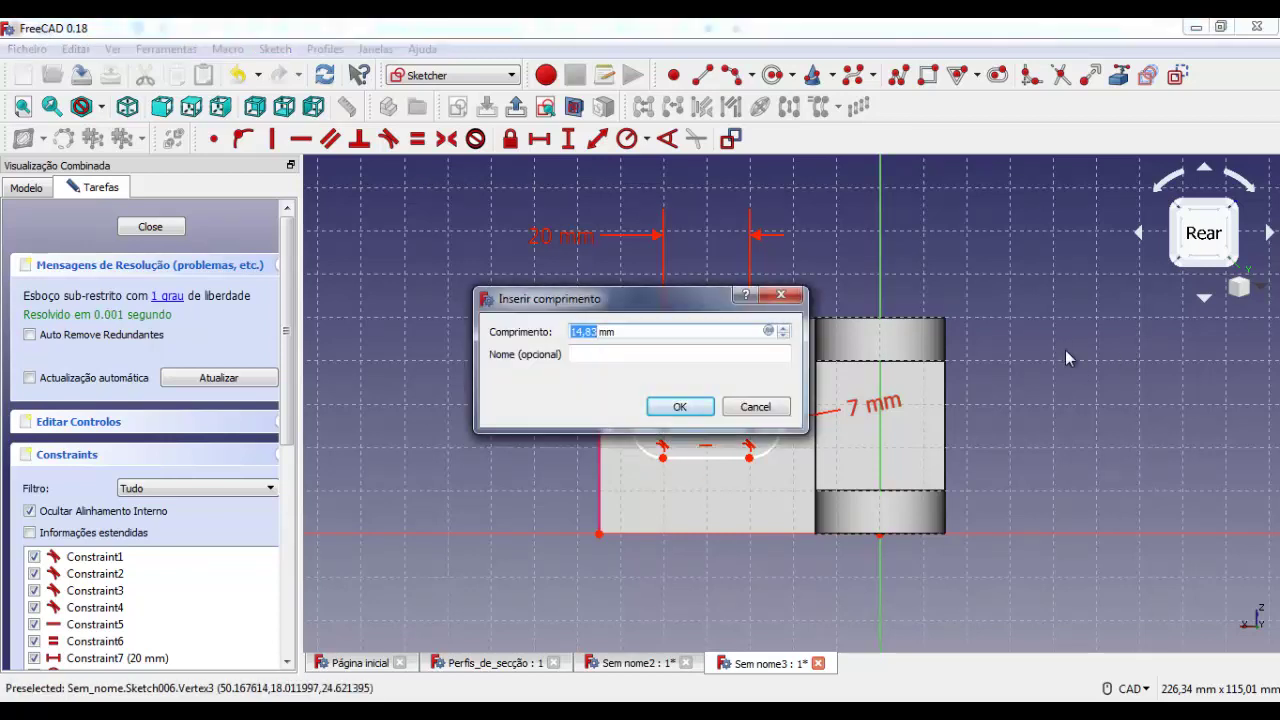
pyautogui.write('5')
pyautogui.press('Return')
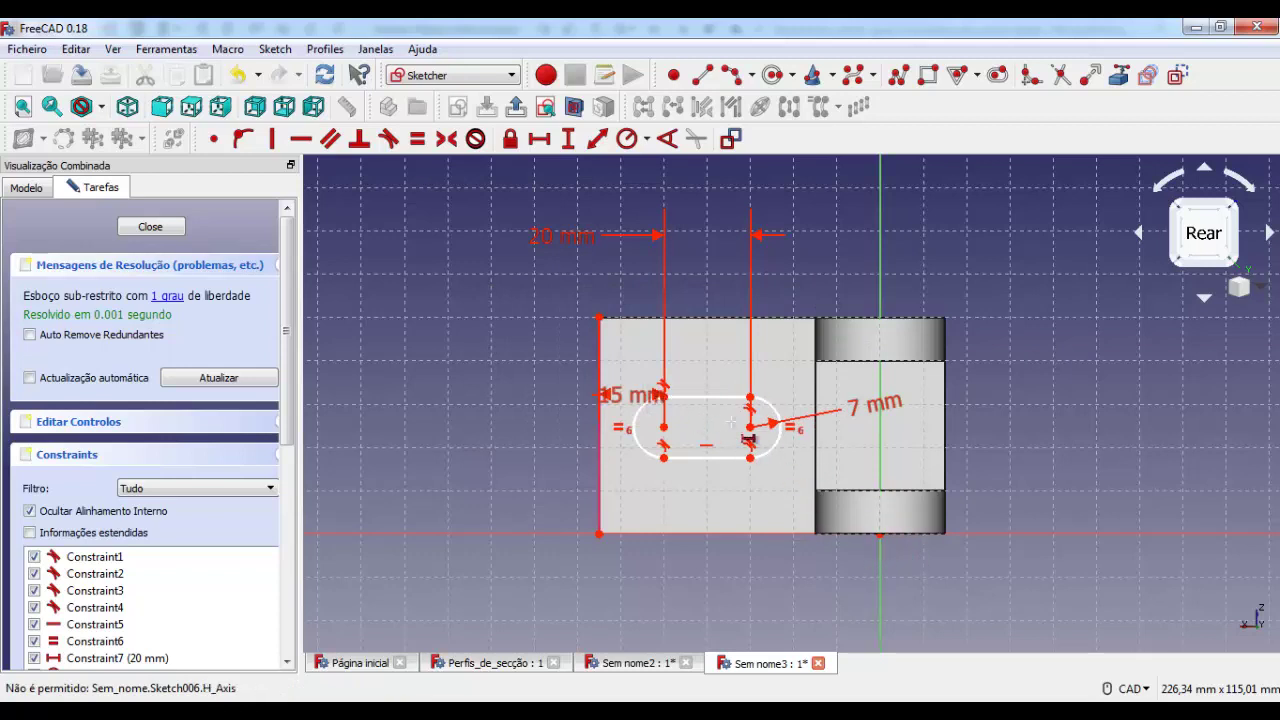
# Try a distance from the slot's arc centre to the origin, then cancel the unwanted 30 mm dimension.
pyautogui.click(750, 427)
pyautogui.scroll(-3, 880, 538)
pyautogui.scroll(3, 880, 538)
pyautogui.scroll(5, 888, 543)
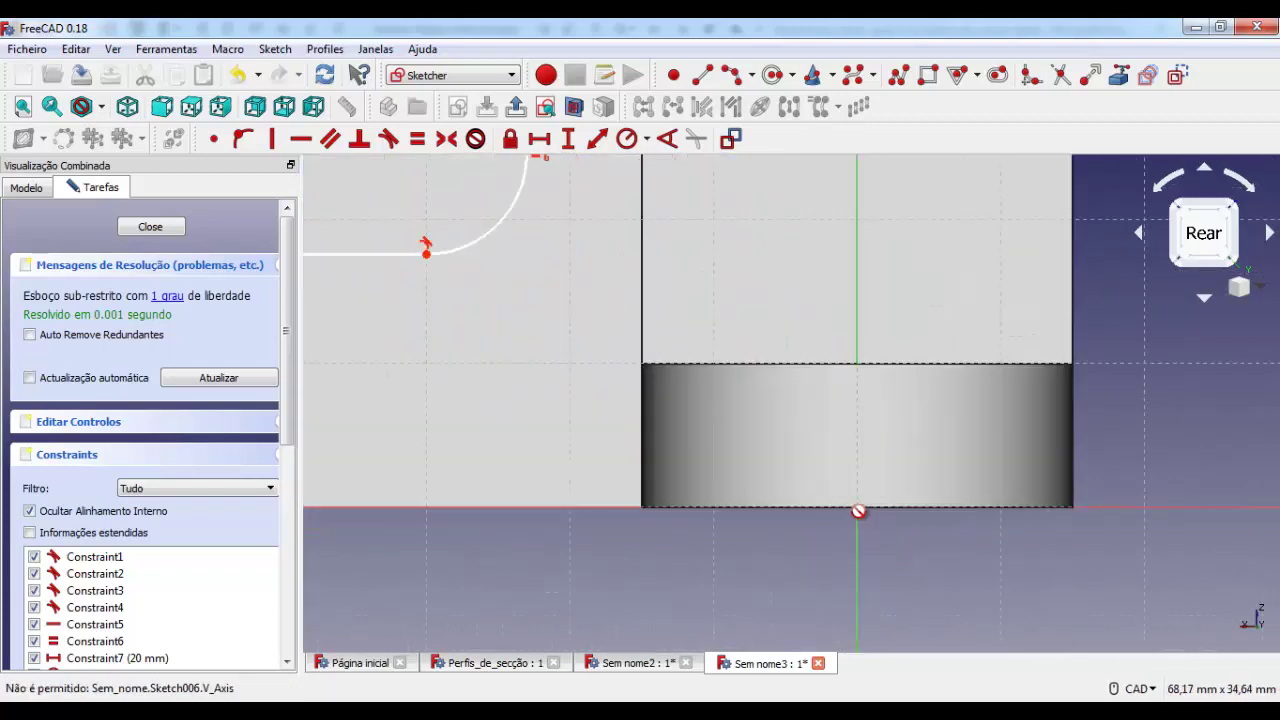
pyautogui.click(857, 508)
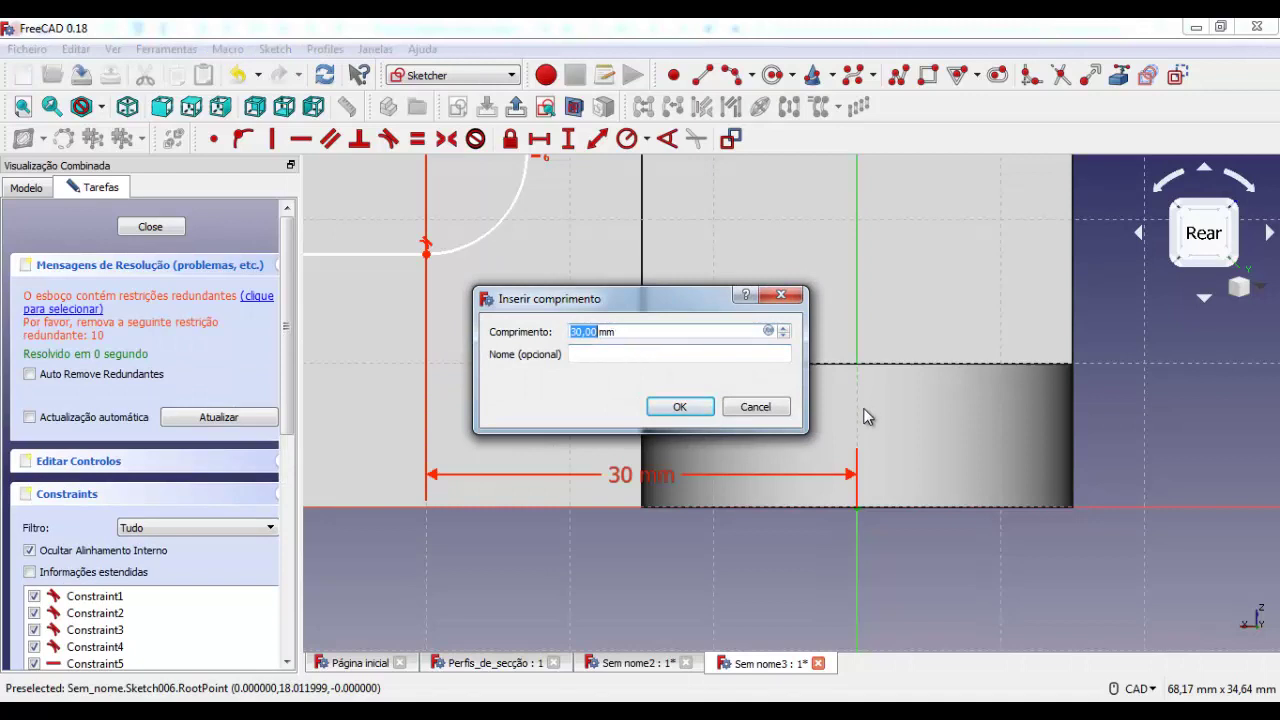
pyautogui.click(755, 407)
pyautogui.scroll(3, 663, 236)
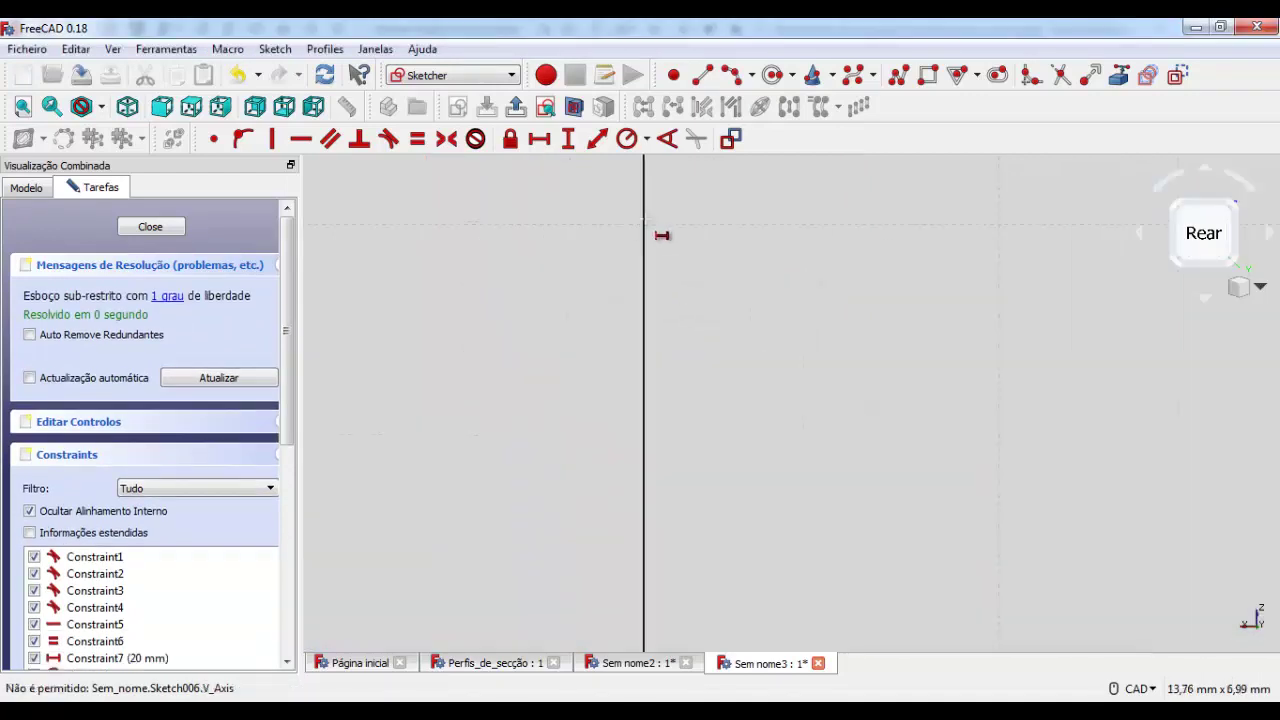
pyautogui.scroll(-3, 670, 245)
pyautogui.scroll(-3, 665, 242)
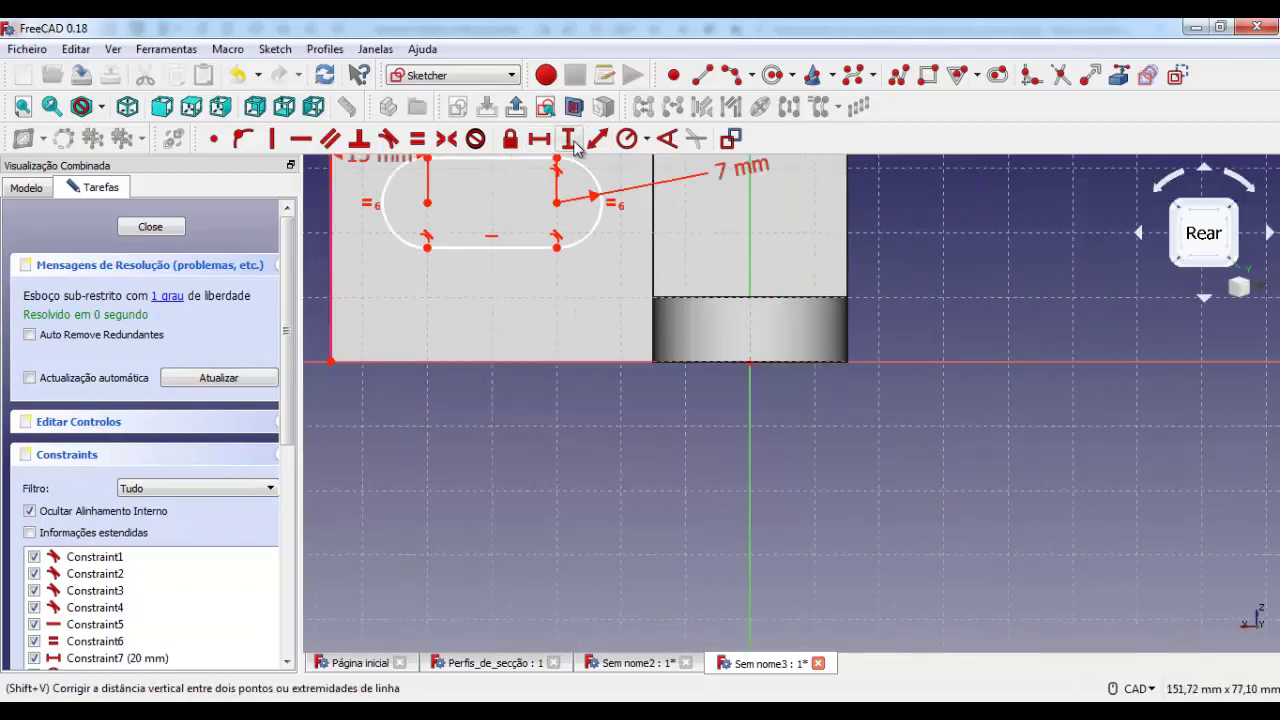
pyautogui.scroll(-2, 597, 546)
pyautogui.scroll(2, 622, 401)
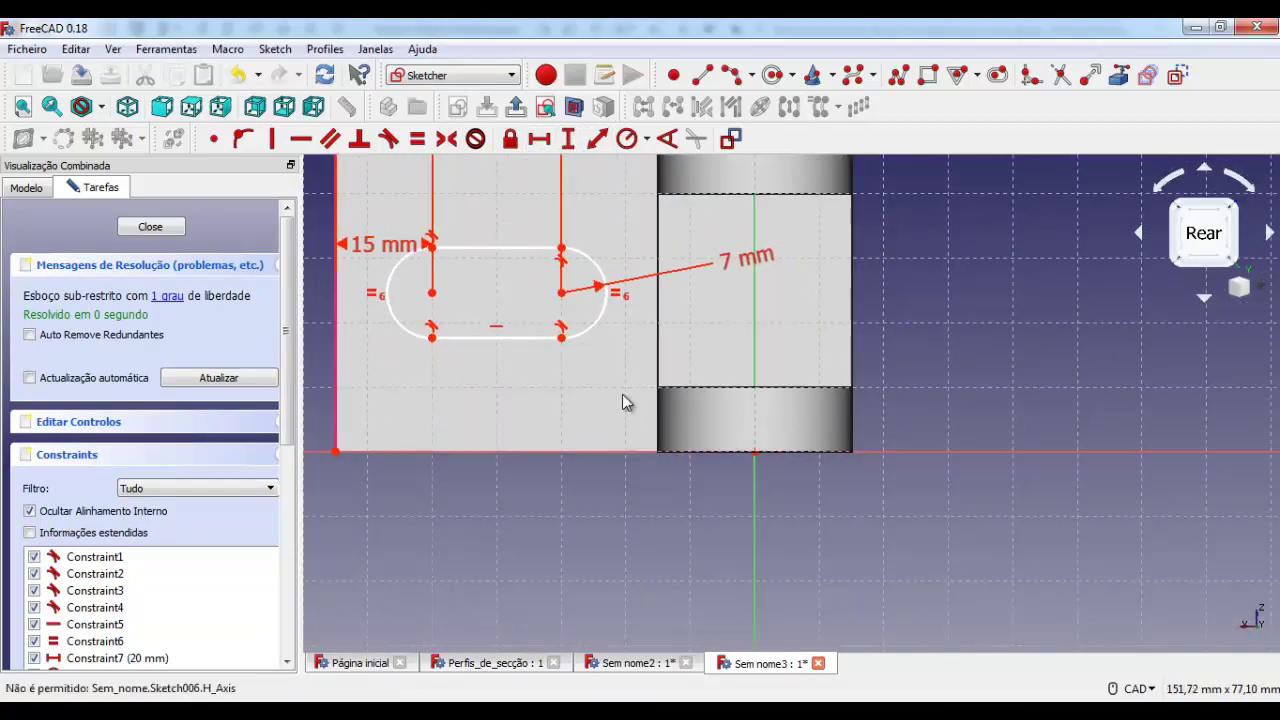
# Place the slot's right arc centre 25 mm above the origin and close the sketch.
pyautogui.click(561, 292)
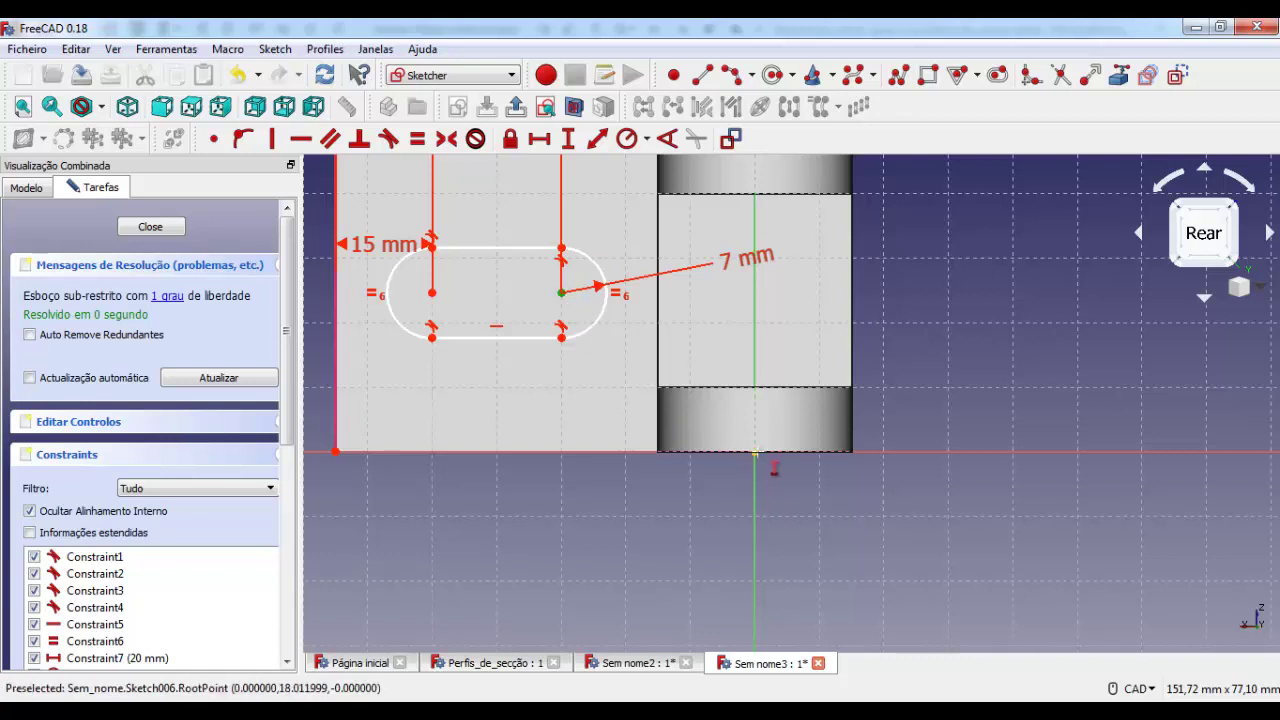
pyautogui.click(335, 451)
pyautogui.press('i')
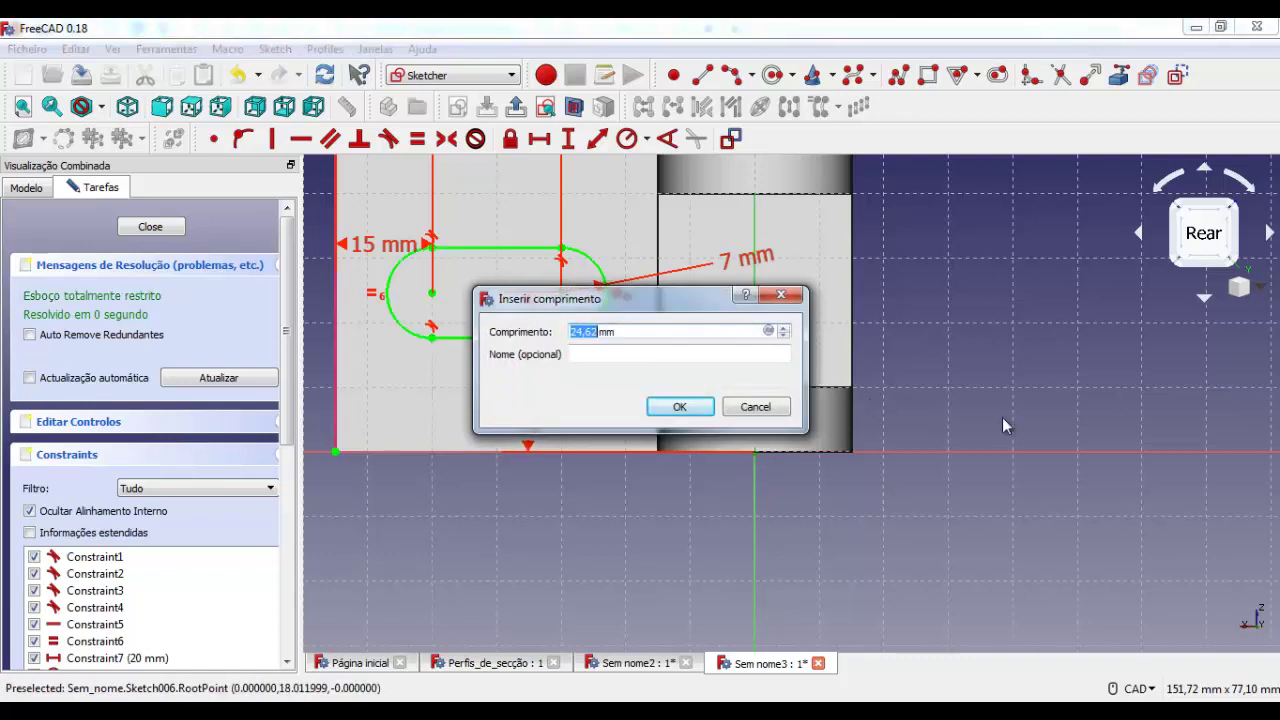
pyautogui.write('25')
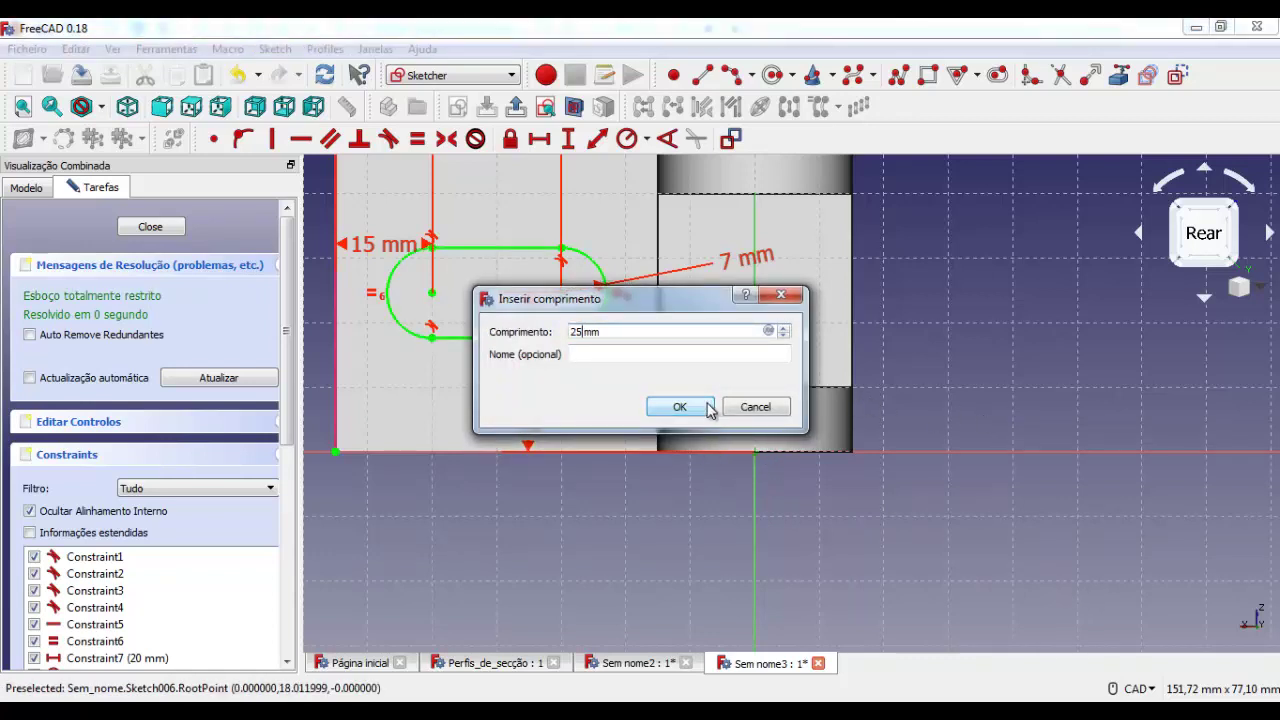
pyautogui.click(679, 407)
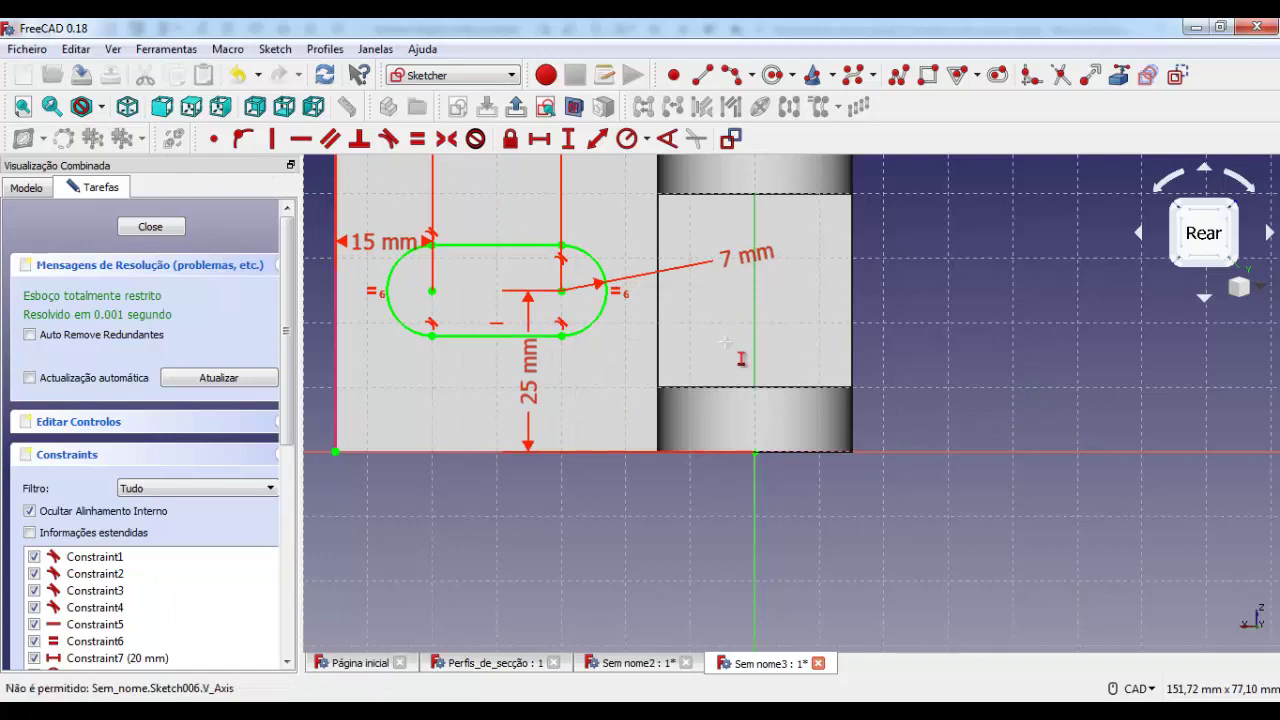
pyautogui.click(158, 227)
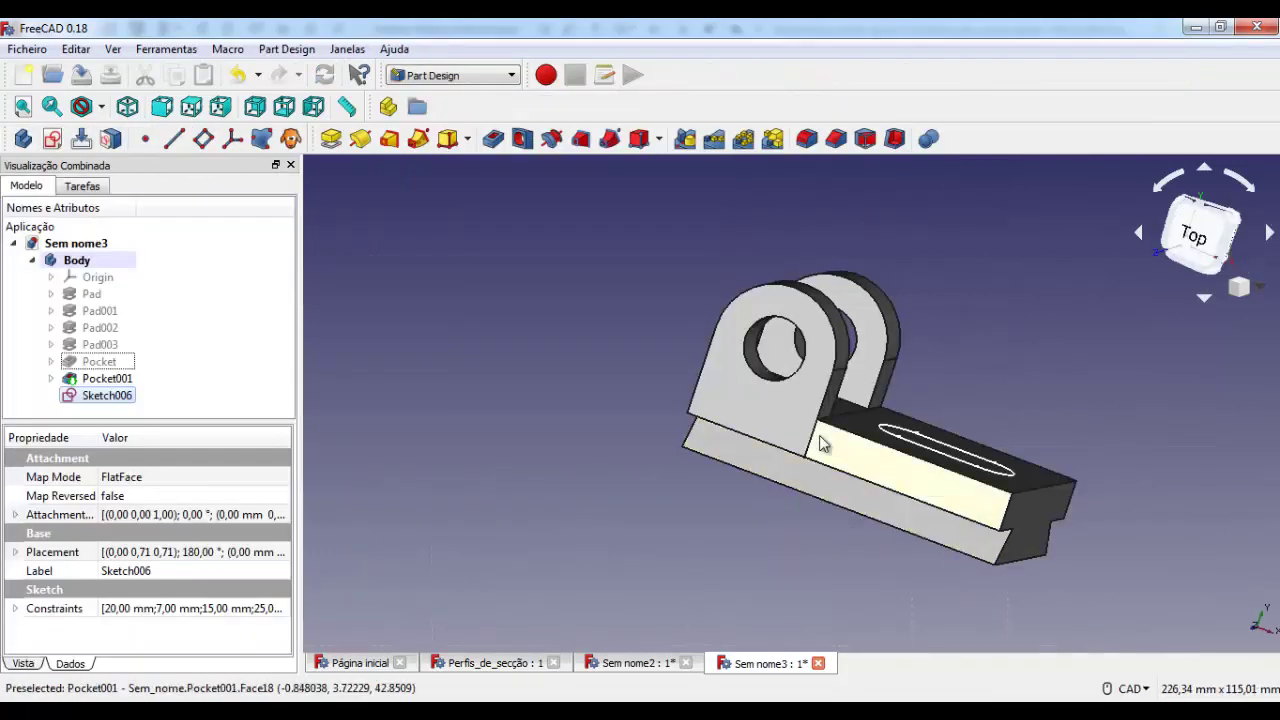
# Pocket Sketch006 with Type Through all and confirm it.
pyautogui.click(492, 139)
pyautogui.click(195, 301)
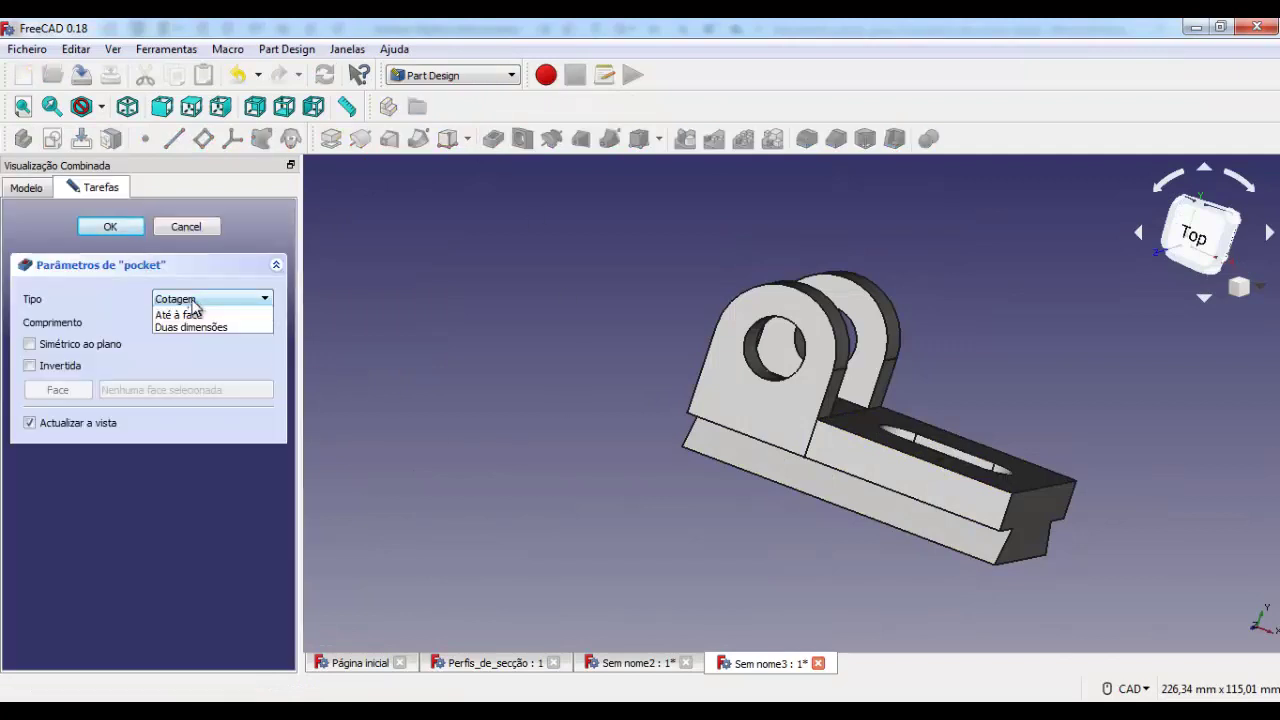
pyautogui.click(195, 322)
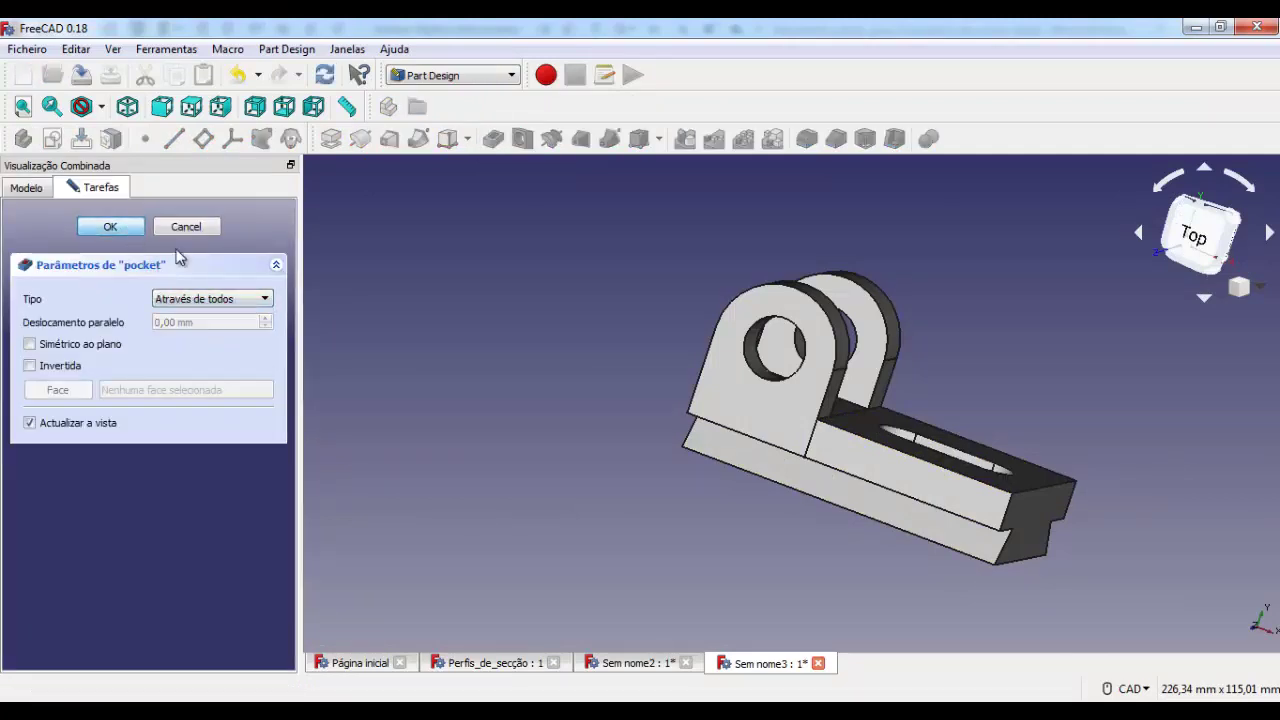
pyautogui.press('Return')
pyautogui.moveTo(1063, 400)
pyautogui.mouseDown(button='middle')
pyautogui.moveTo(780, 354)
pyautogui.moveTo(926, 376)
pyautogui.mouseUp(button='middle')
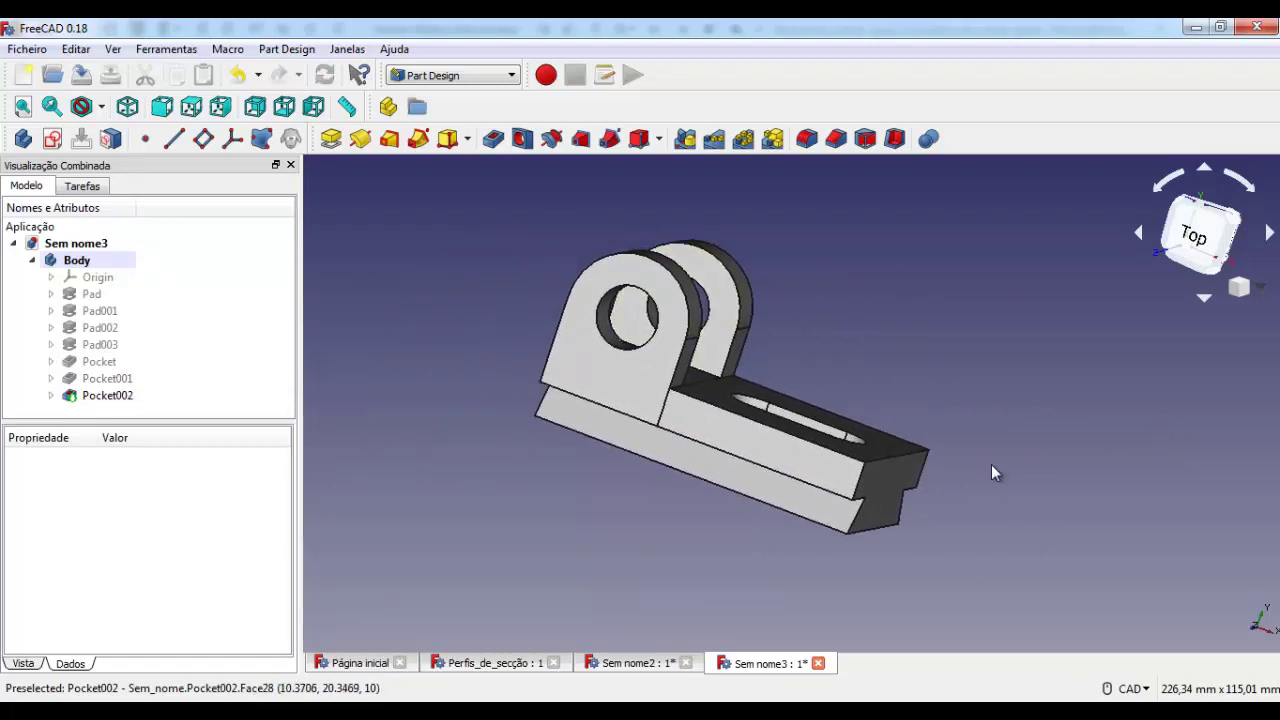